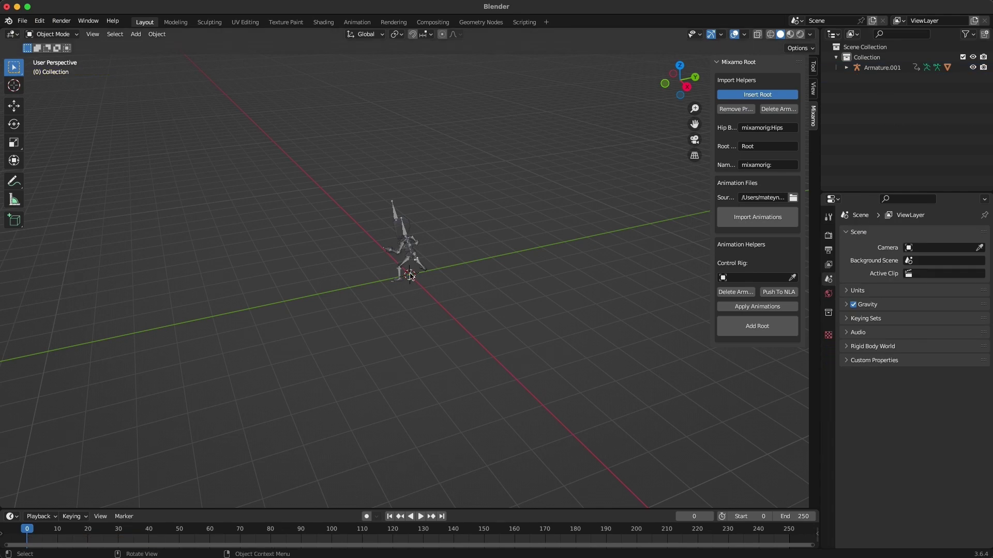
scroll(408, 261, up, 8)
mouse_move(496, 274)
middle_down()
mouse_move(431, 265)
mouse_move(500, 257)
middle_up()
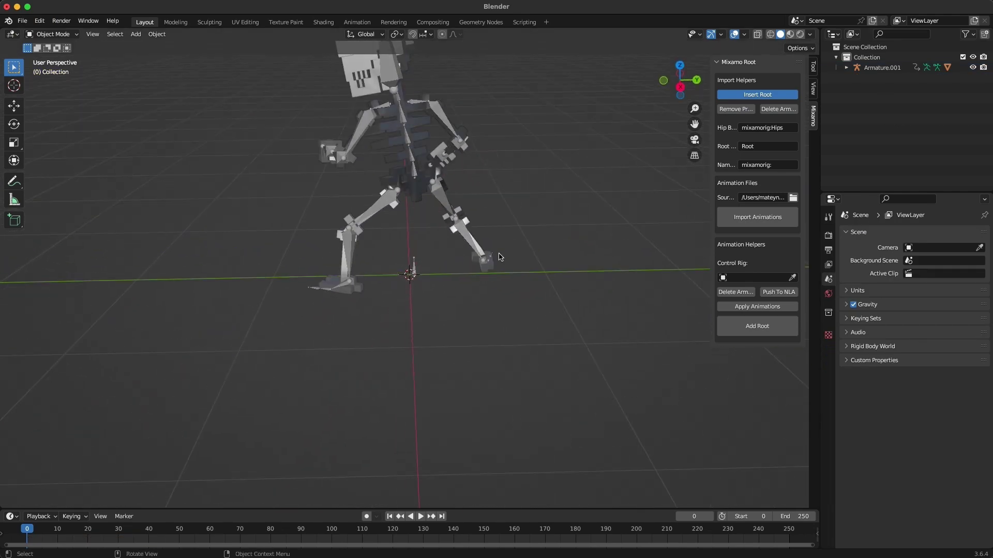
click(813, 66)
click(882, 68)
click(813, 68)
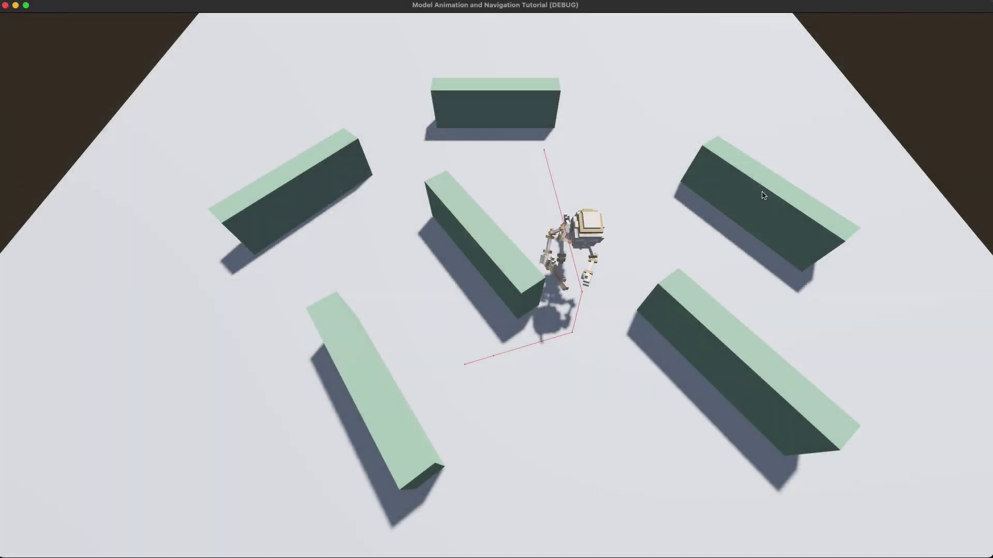
Test the character's pathfinding in the running game by sending it to several spots on the floor around the walls.
click(780, 144)
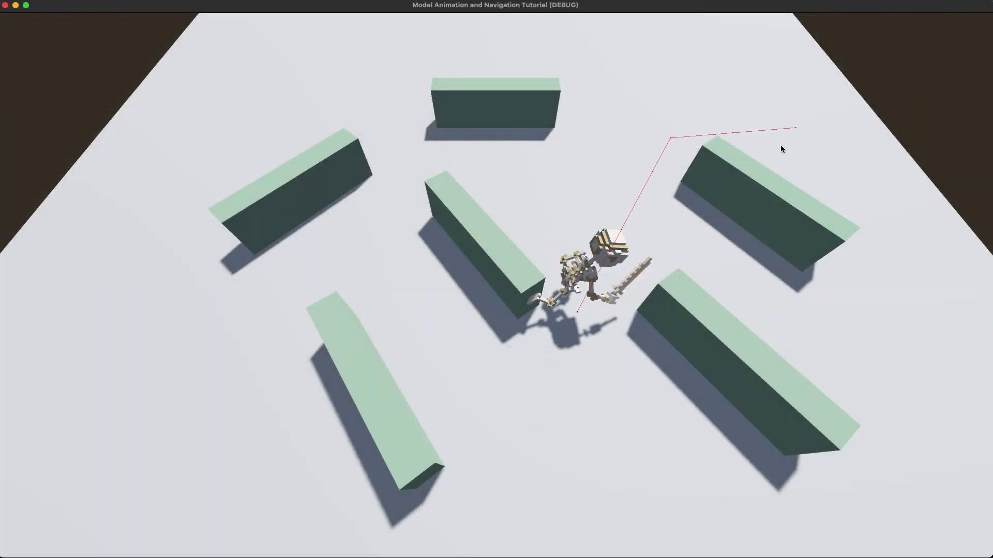
click(701, 536)
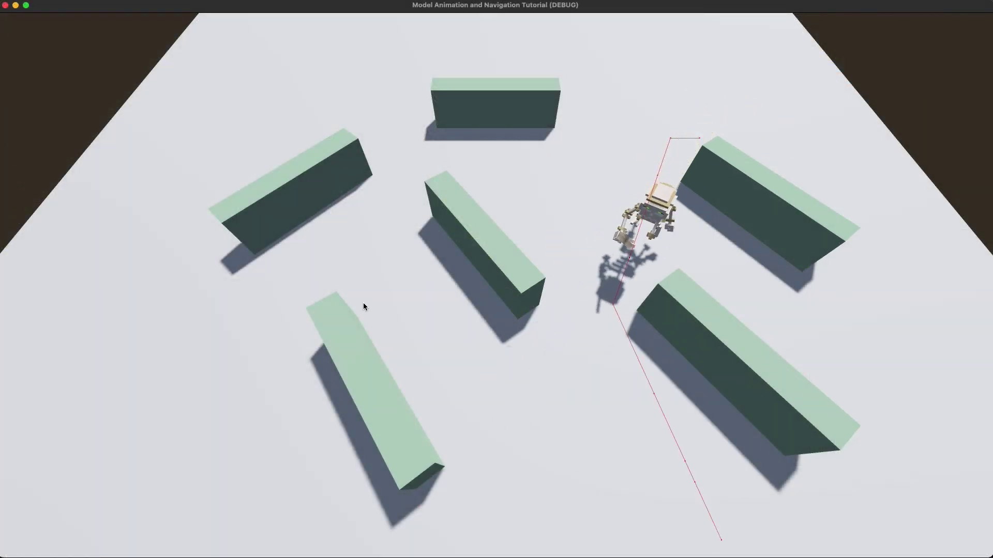
click(151, 198)
click(616, 169)
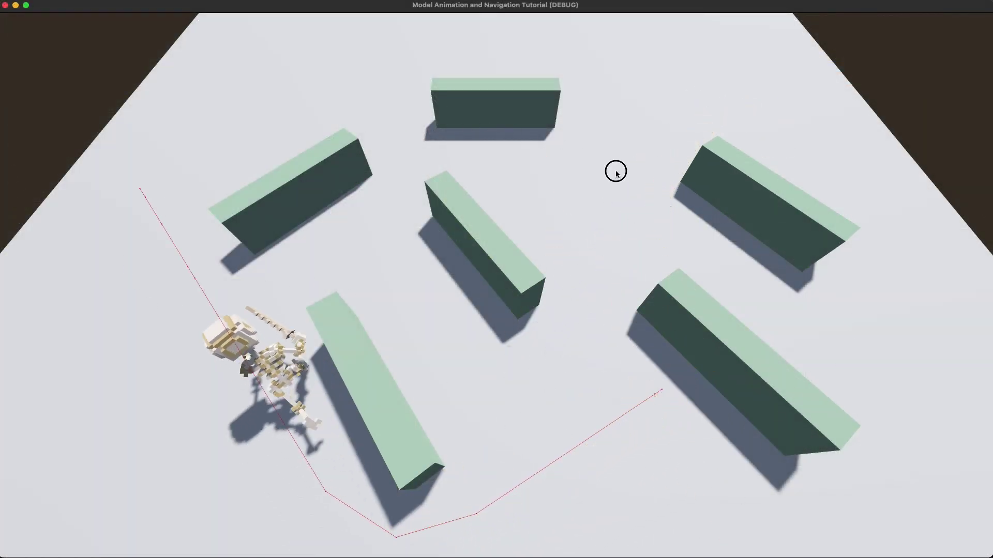
click(471, 436)
click(476, 33)
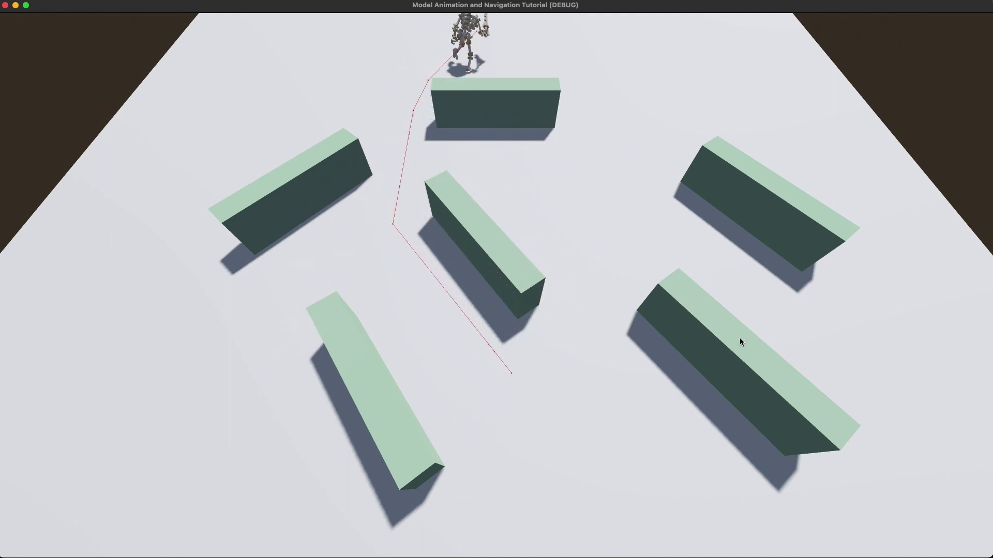
click(856, 362)
click(563, 407)
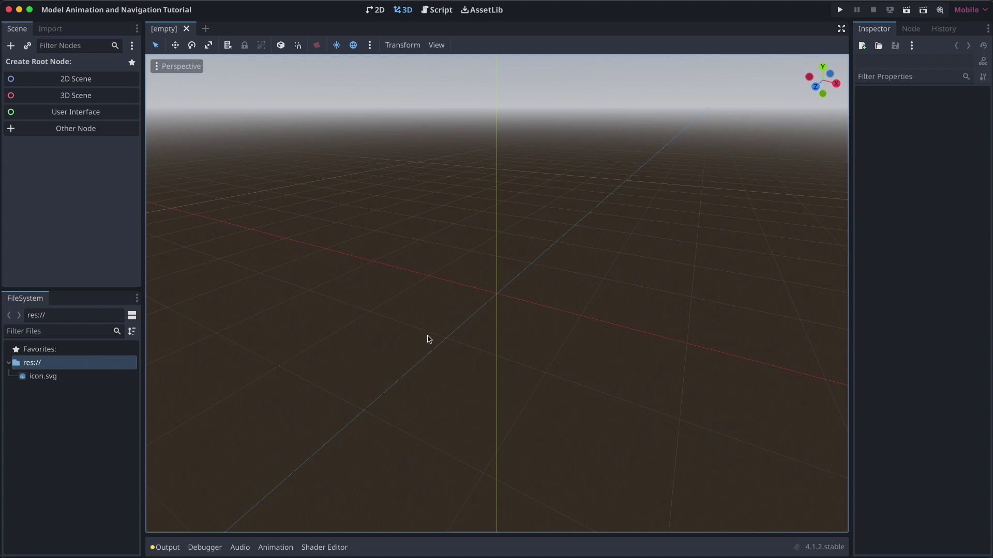
Create a folder named Models in the project root and select it.
right_click(50, 370)
mouse_move(80, 378)
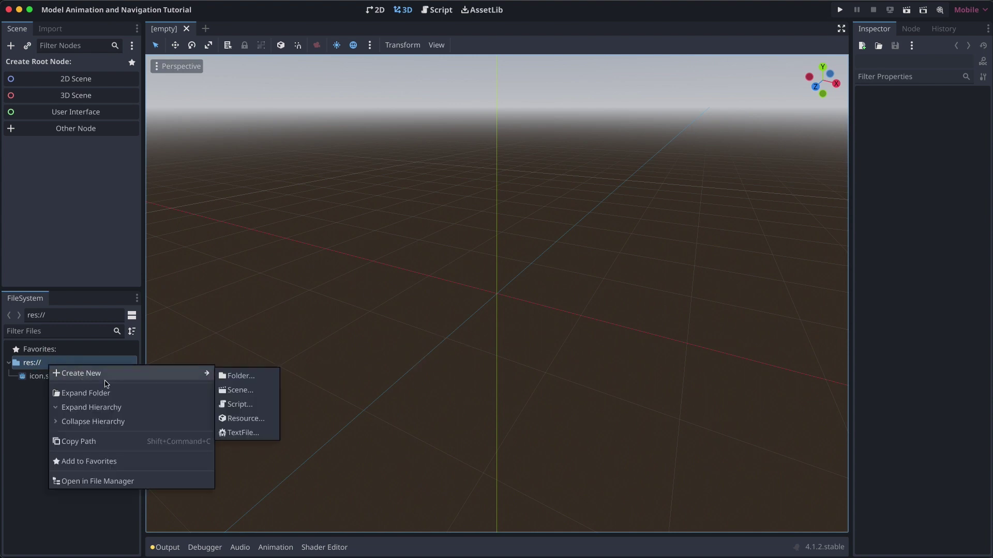
click(227, 377)
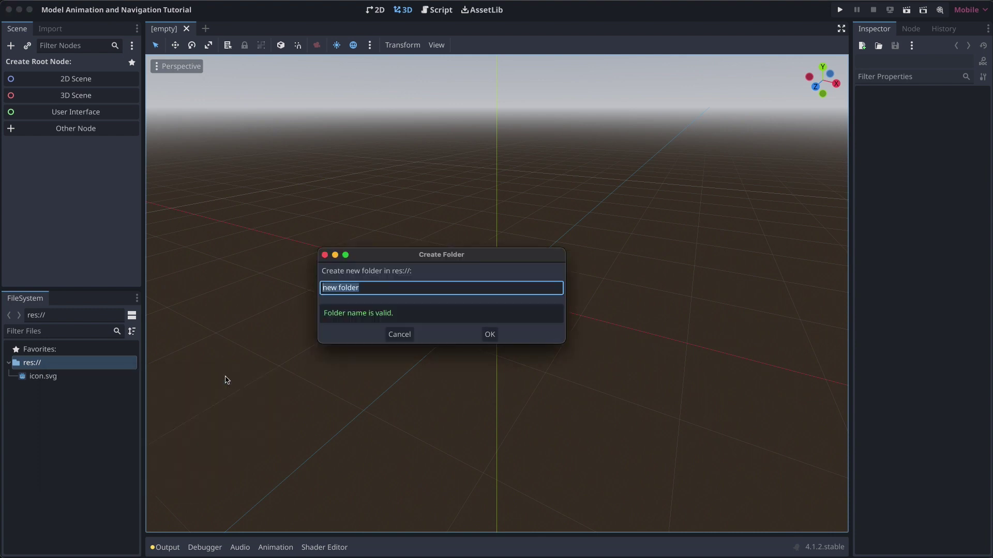
text(Models)
key(Return)
click(79, 377)
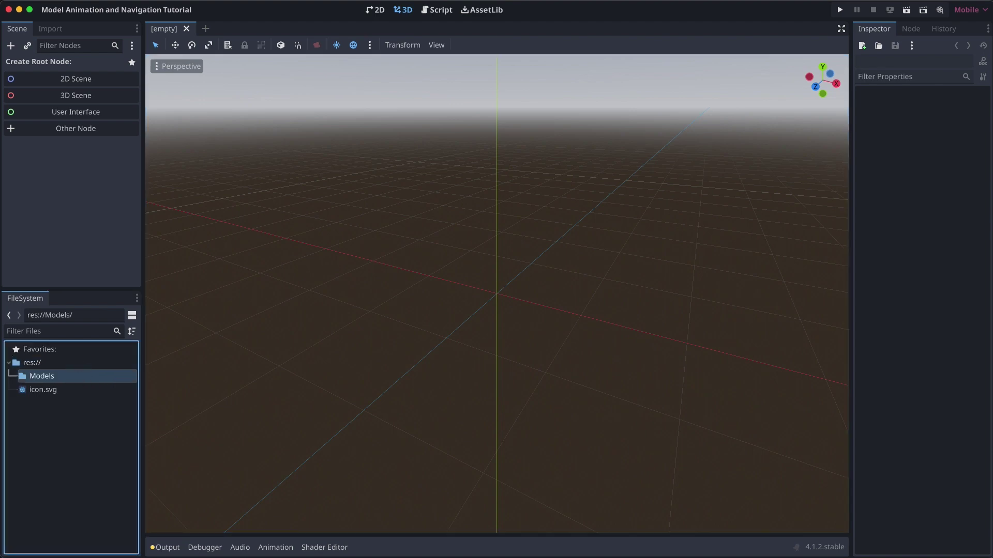
Import skeleton.glb from the Downloads folder into the project's Models folder.
click(164, 557)
click(297, 178)
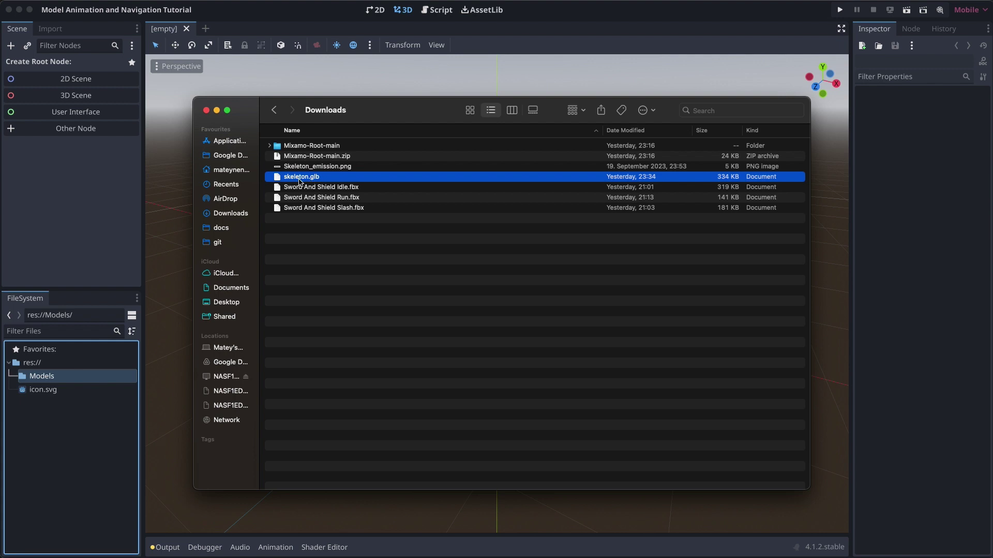
drag(304, 180, 45, 376)
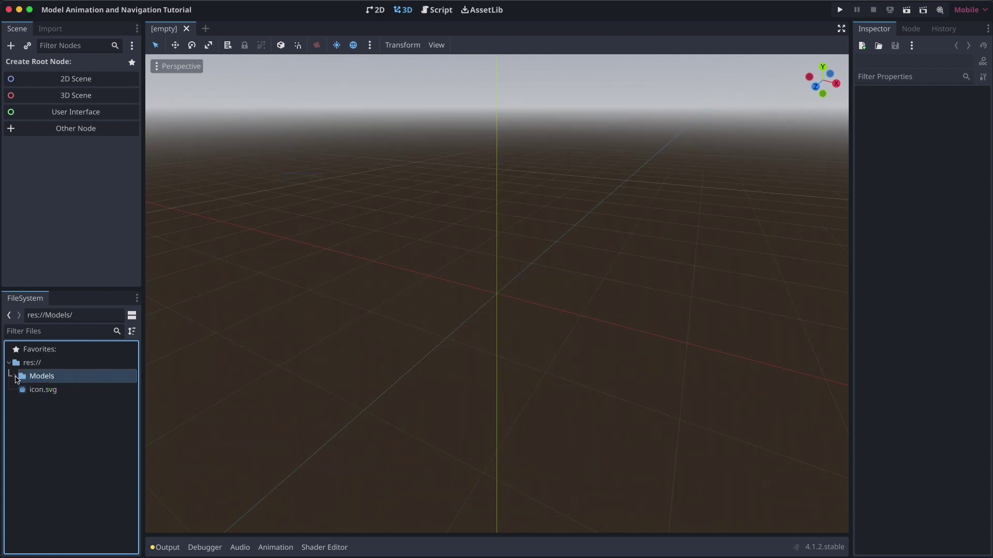
Create a new inherited scene from skeleton.glb in the Models folder.
click(56, 391)
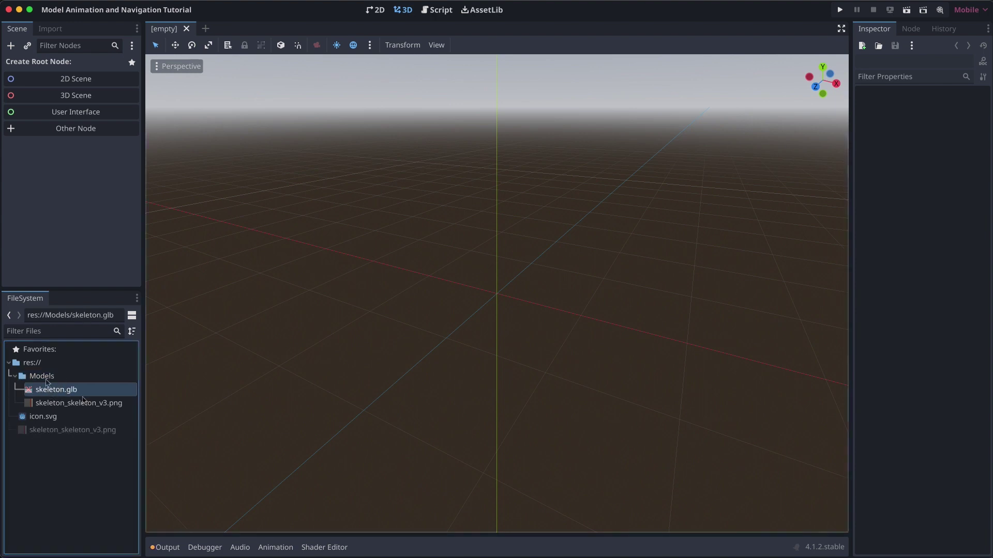
right_click(57, 394)
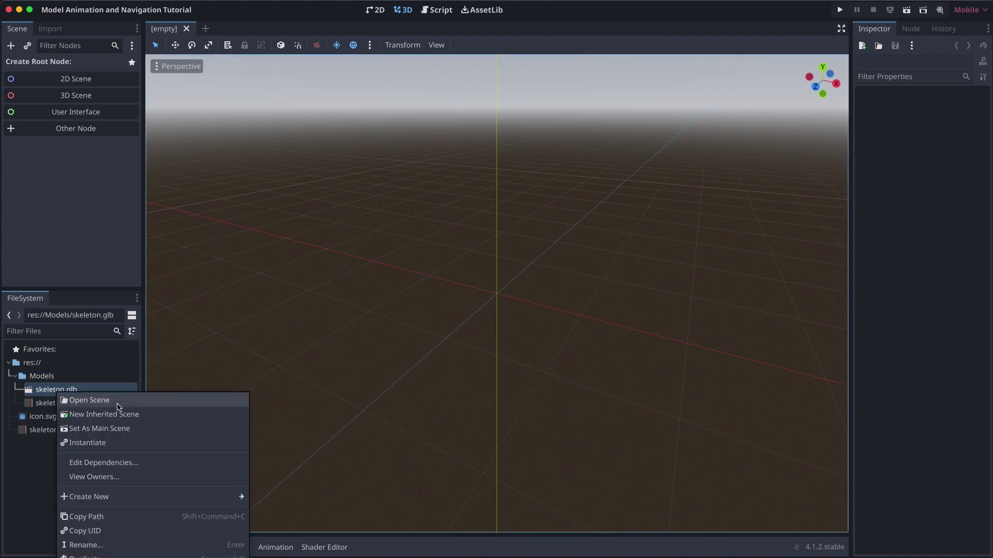
click(113, 419)
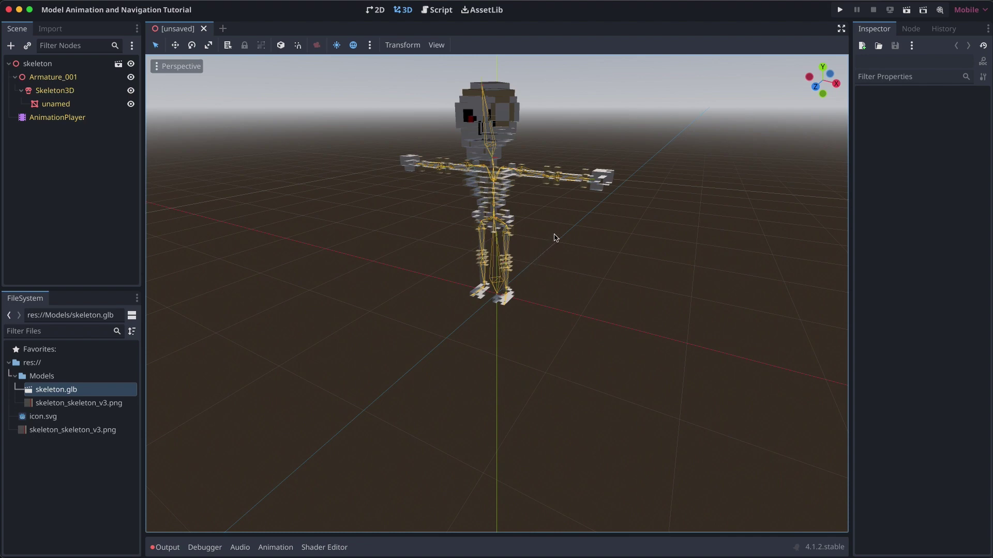
Examine how the skeleton model's surface renders from several angles and distances.
scroll(551, 253, up, 3)
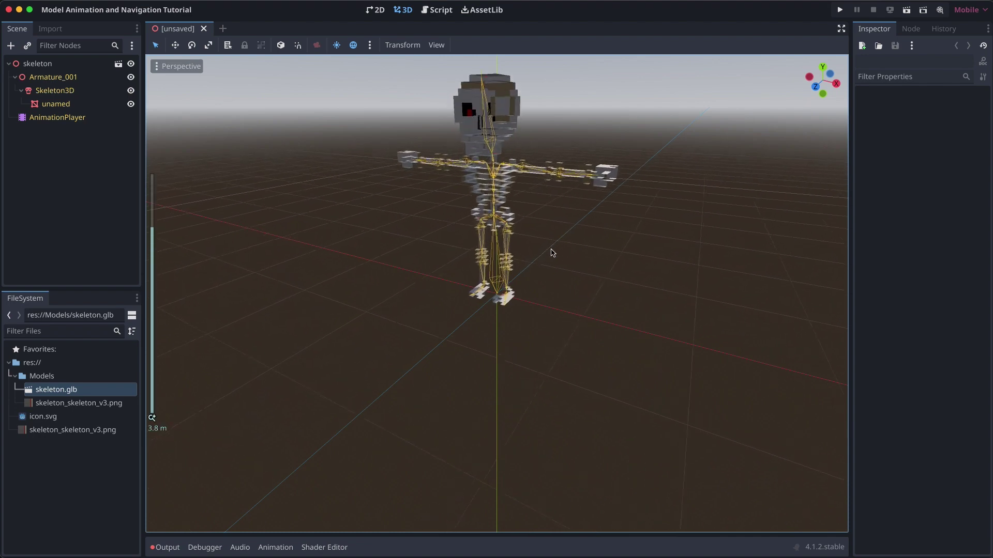
scroll(551, 253, up, 3)
scroll(551, 253, down, 6)
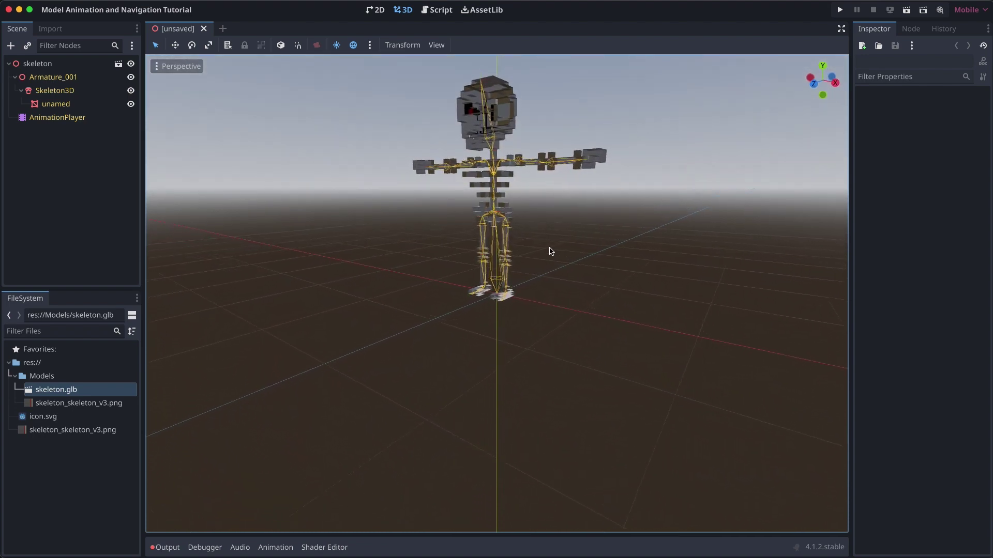
middle_drag(551, 252, 457, 212)
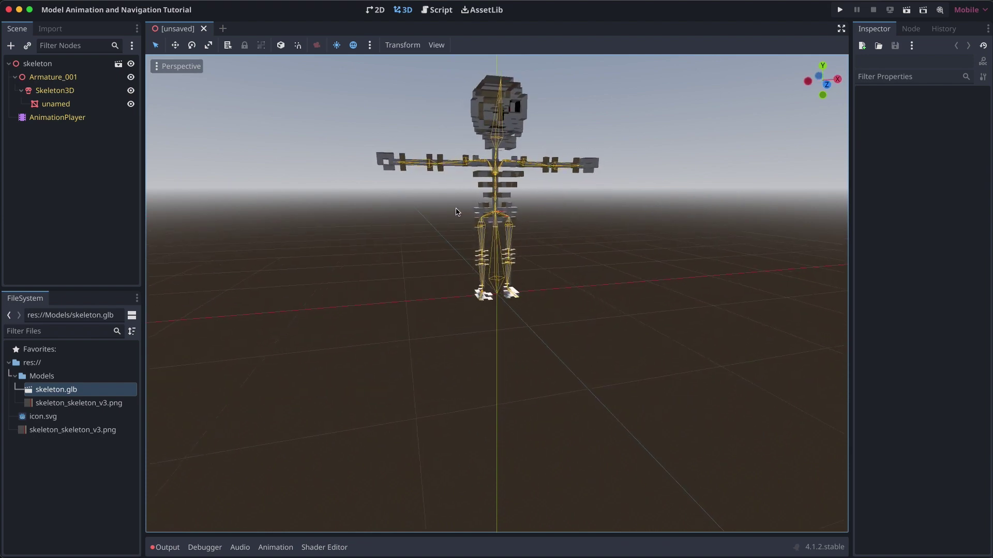
scroll(446, 200, down, 4)
scroll(445, 202, up, 10)
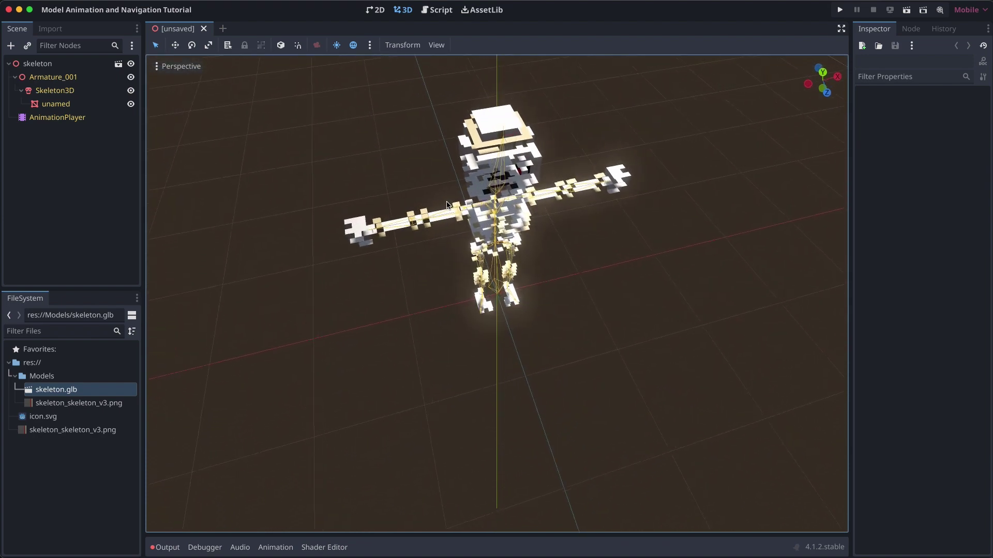
scroll(447, 204, up, 3)
scroll(447, 204, down, 7)
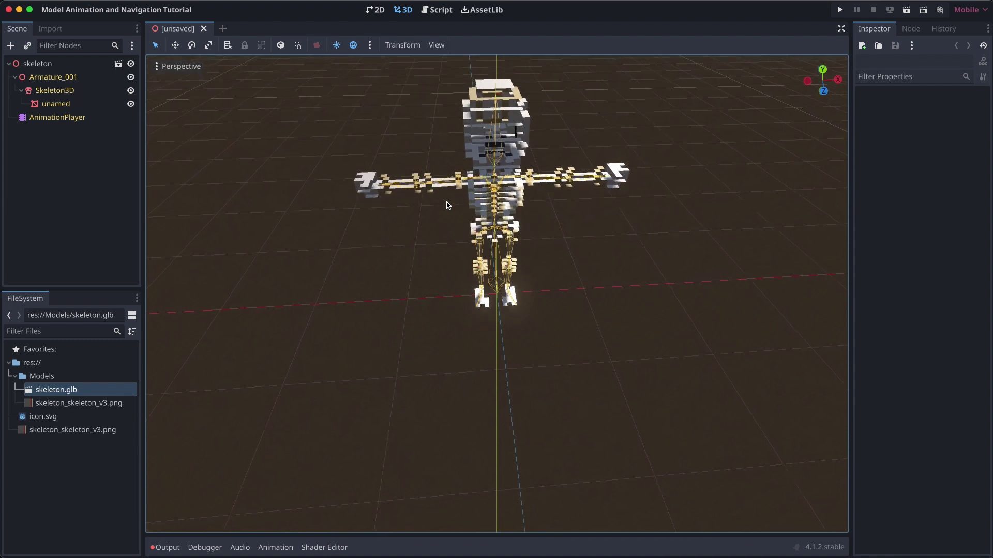
middle_drag(447, 206, 438, 200)
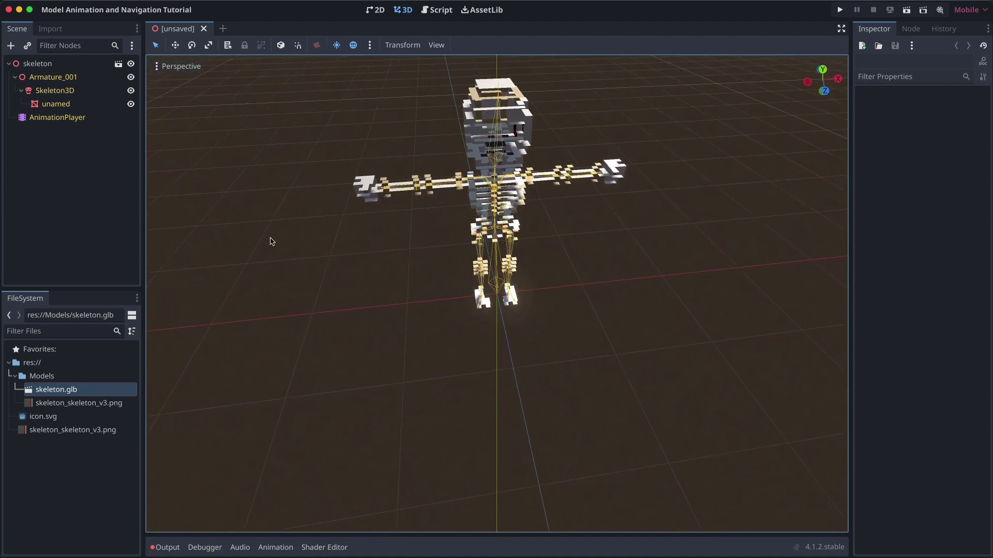
Create a new StandardMaterial3D resource in the Models folder.
double_click(56, 390)
click(57, 377)
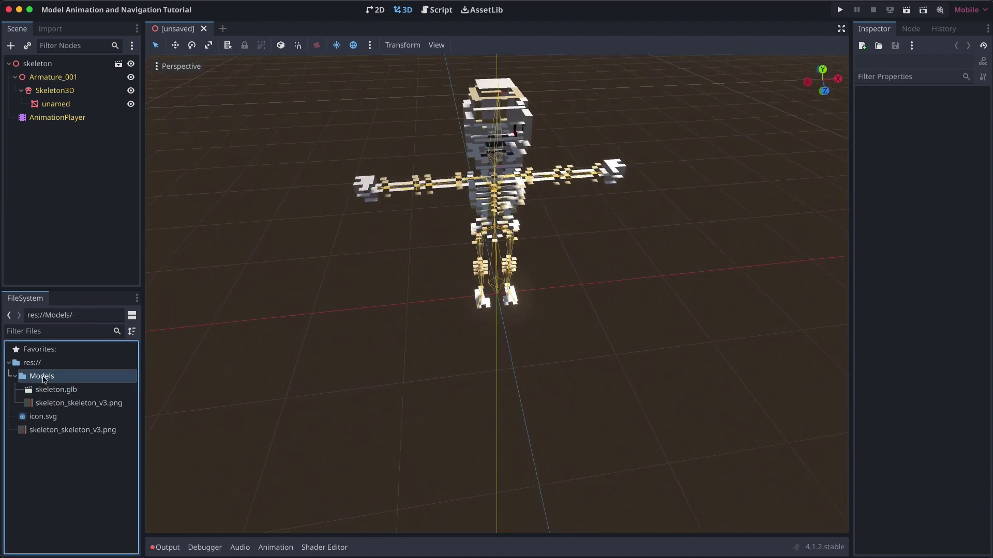
right_click(57, 377)
mouse_move(104, 387)
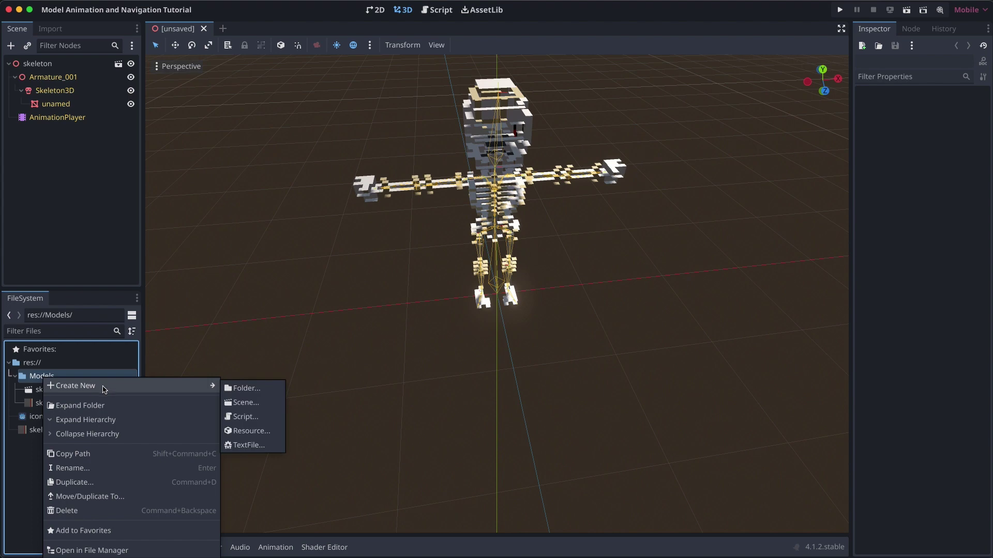
click(252, 433)
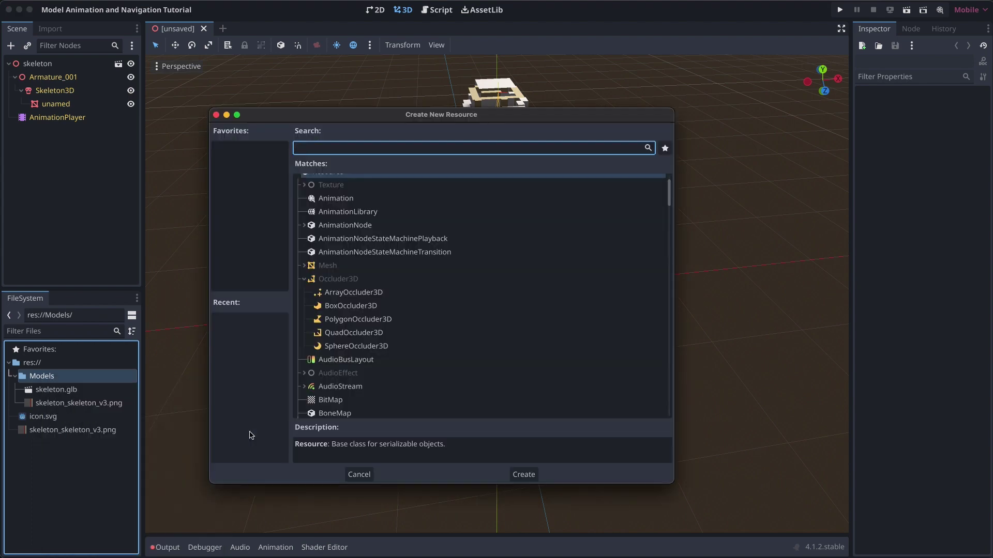
text(material)
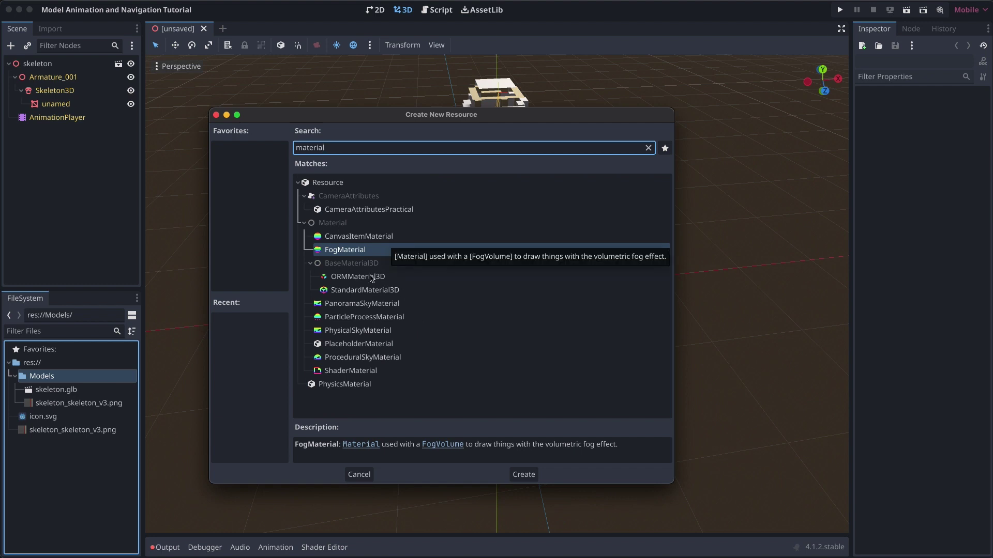
double_click(354, 293)
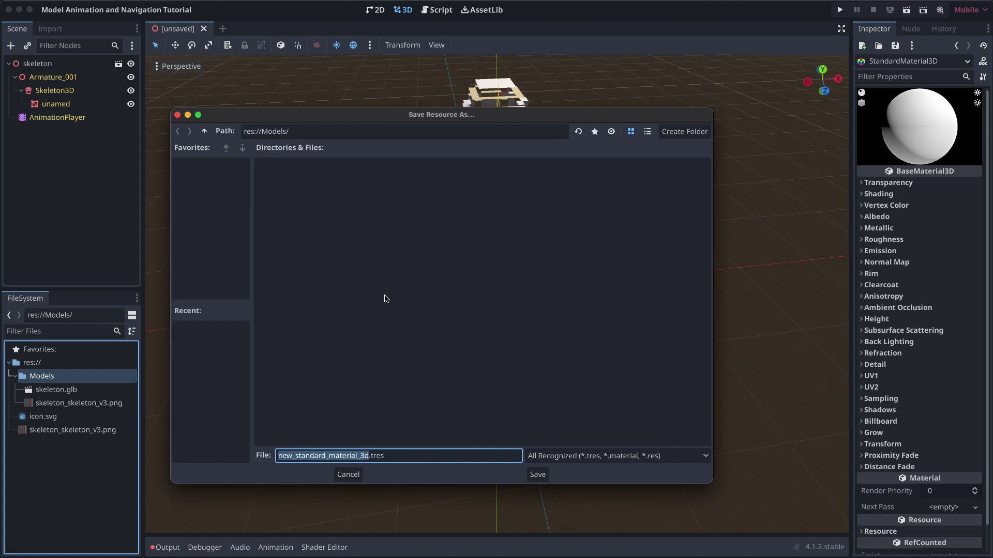
Save the new material in the Models folder as skeleton_mat.tres.
text(skeleton_ma)
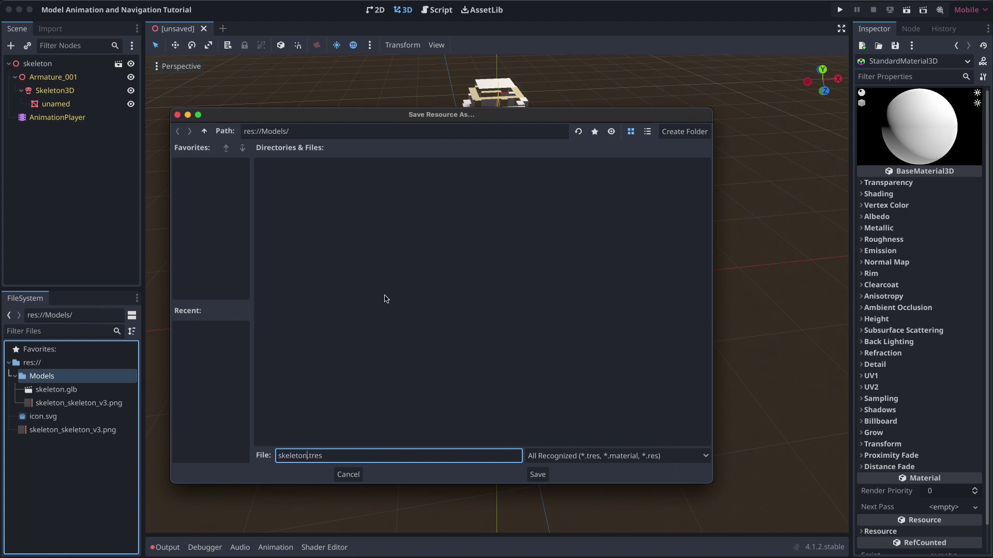
text(t)
click(537, 475)
Assign skeleton_skeleton_v3.png from the Models folder as the albedo texture of skeleton_mat.tres.
click(56, 406)
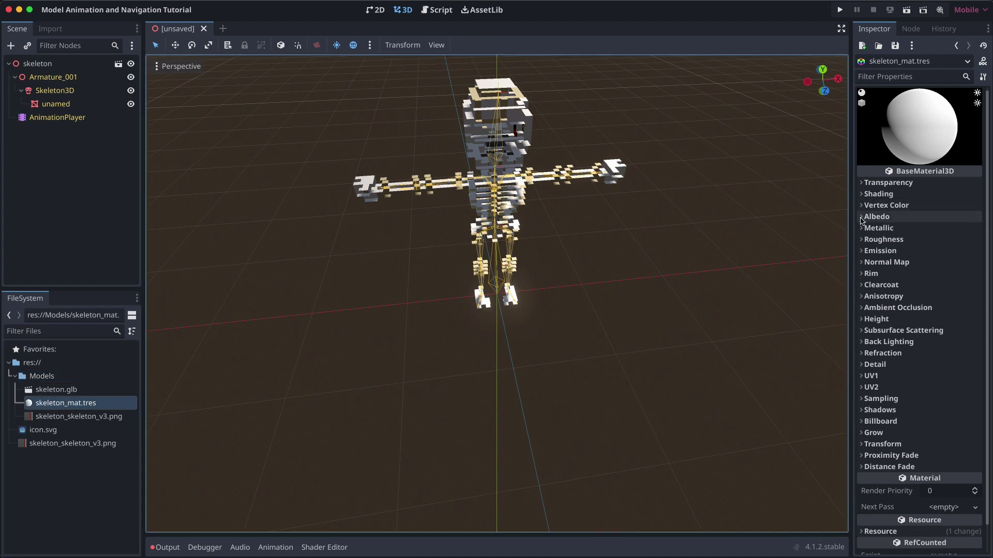
click(876, 217)
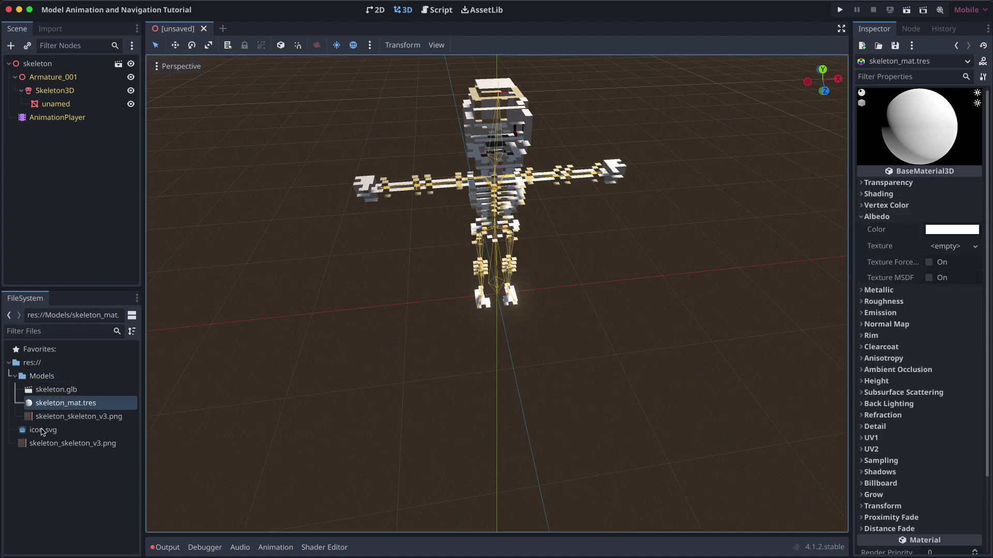
drag(39, 416, 940, 248)
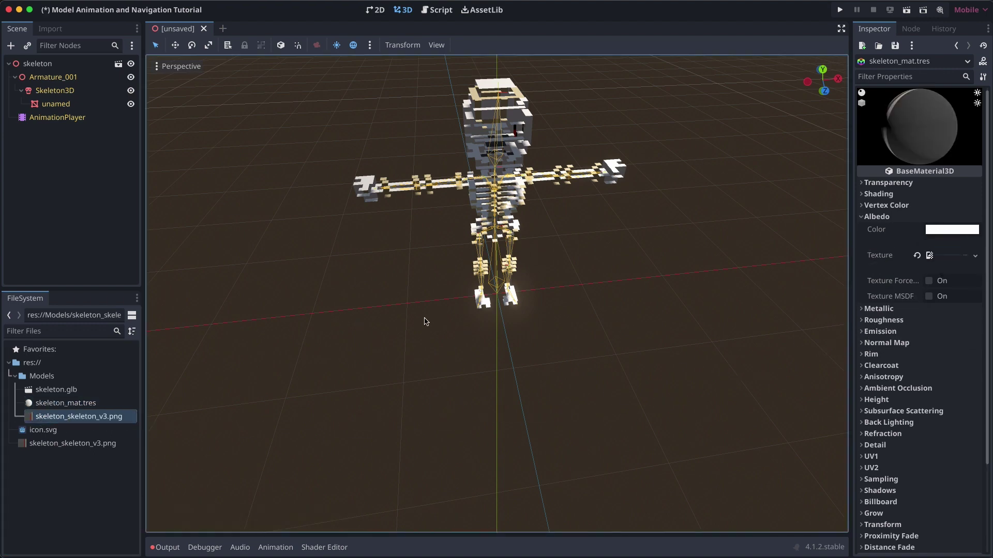
In the advanced import settings of skeleton.glb, make palettemat use the external material skeleton_mat.tres from Models and reimport the scene.
double_click(57, 391)
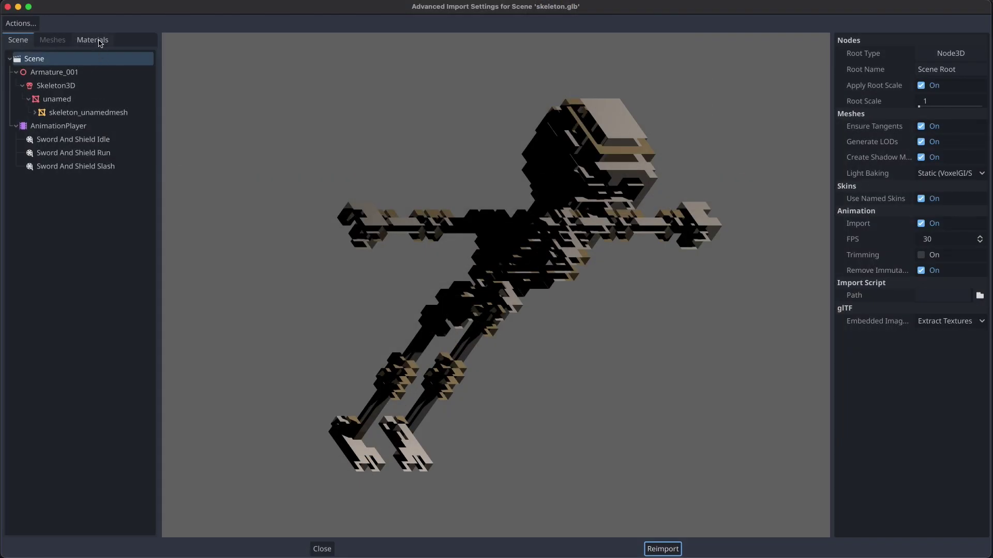
click(99, 41)
click(45, 61)
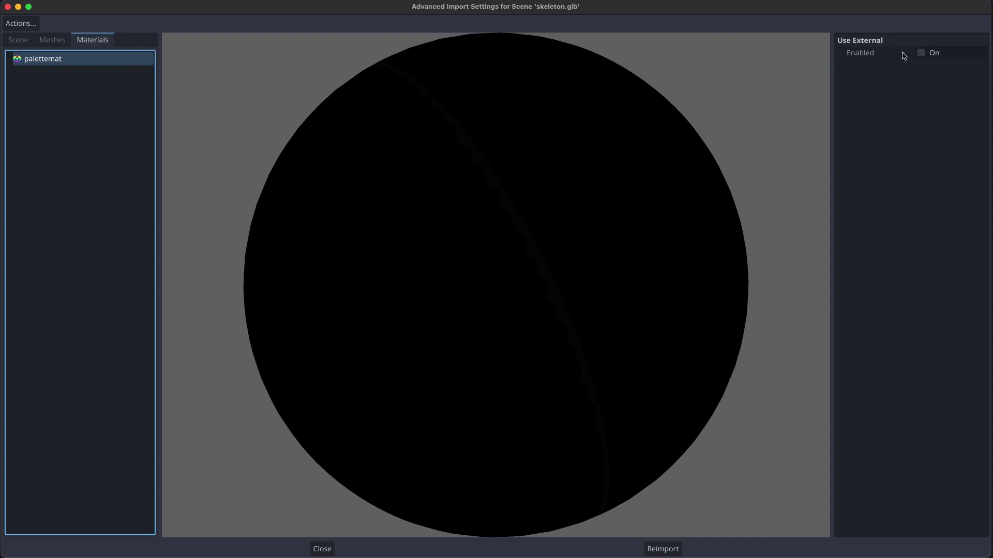
click(922, 53)
click(980, 68)
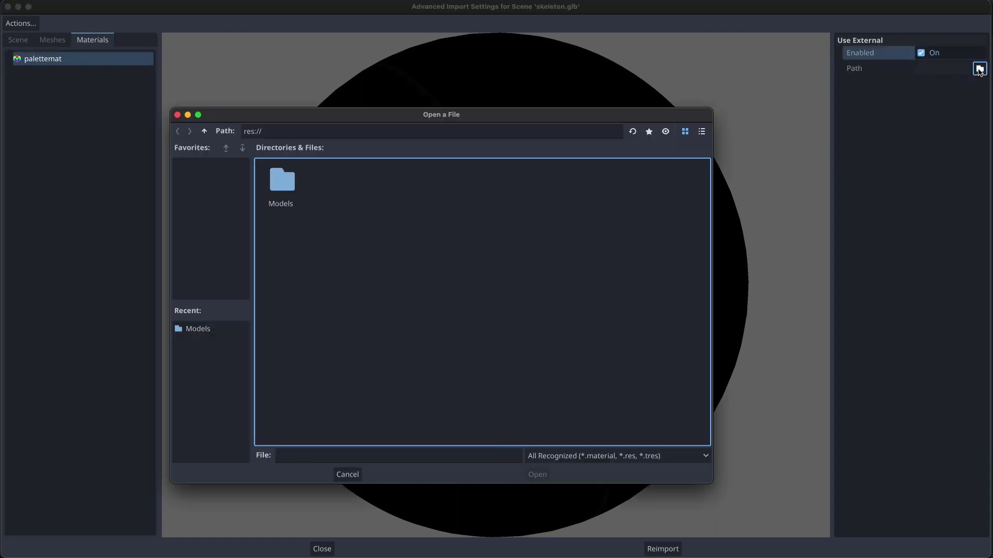
double_click(281, 181)
click(281, 182)
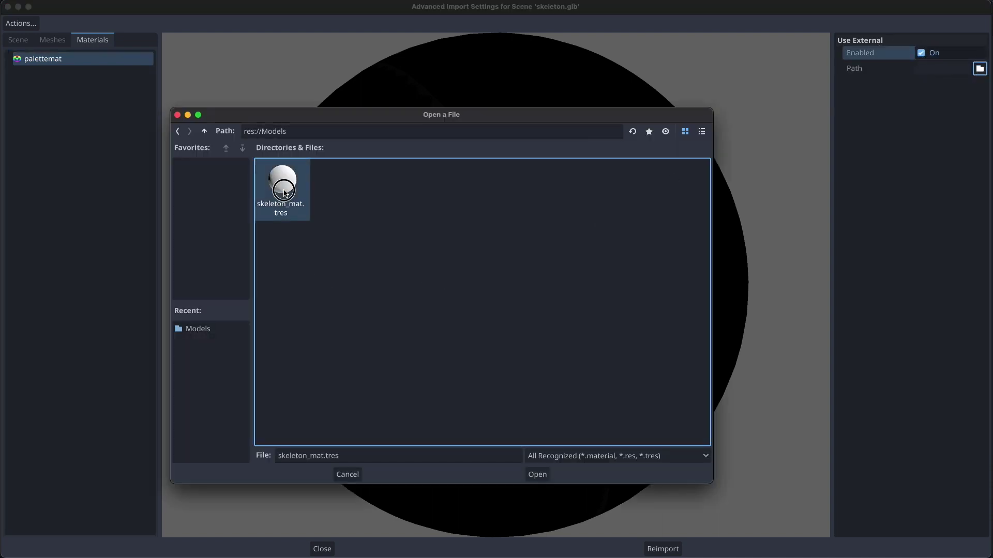
click(281, 182)
click(663, 549)
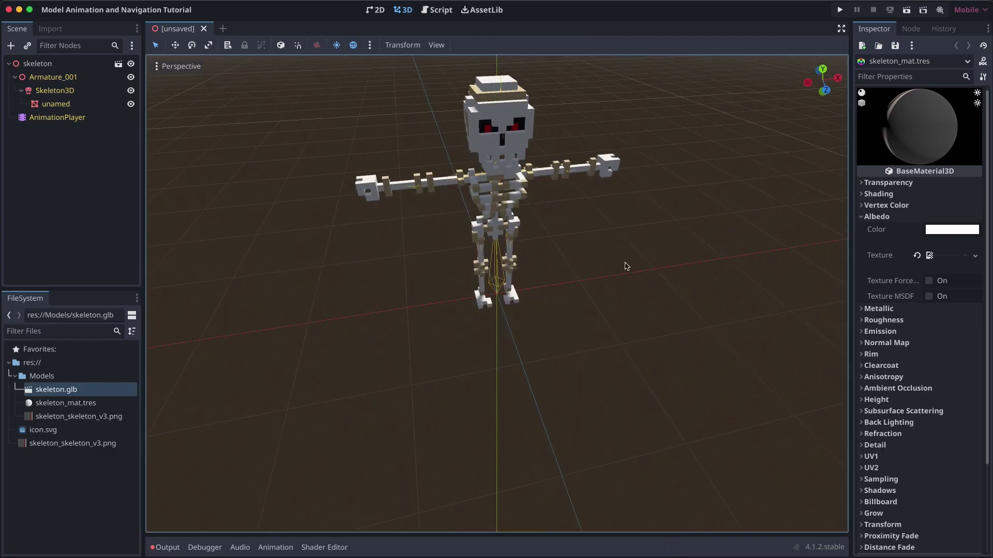
Import Skeleton_emission.png from the Downloads folder into the project's Models folder.
scroll(626, 266, down, 8)
scroll(626, 266, up, 8)
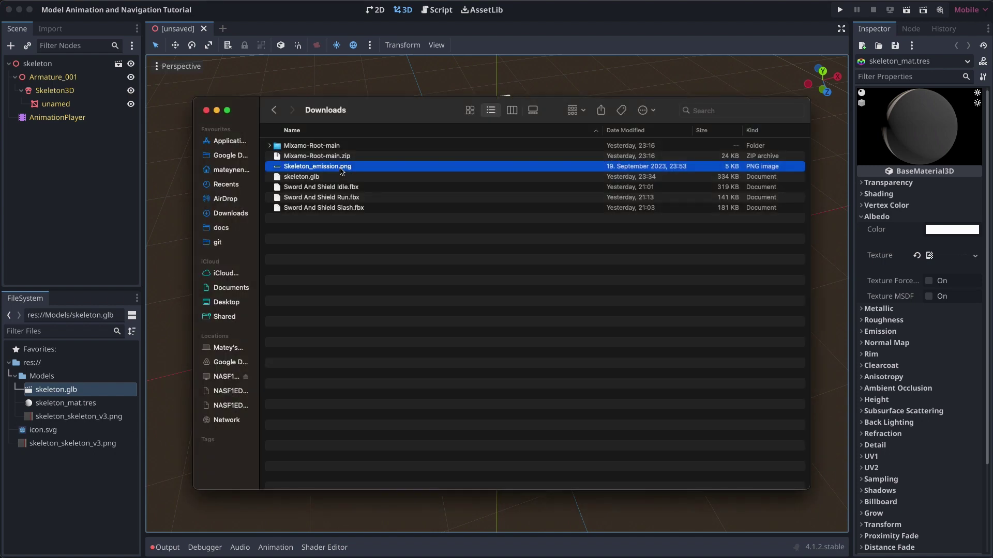
drag(335, 169, 62, 409)
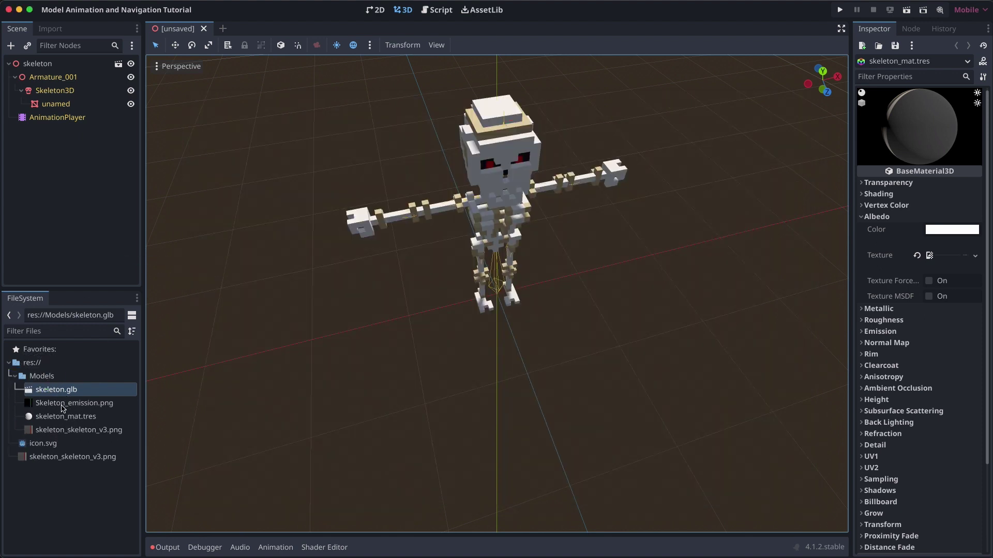
Enable emission on skeleton_mat.tres, assign Skeleton_emission.png as its emission texture and adjust the energy multiplier.
click(62, 421)
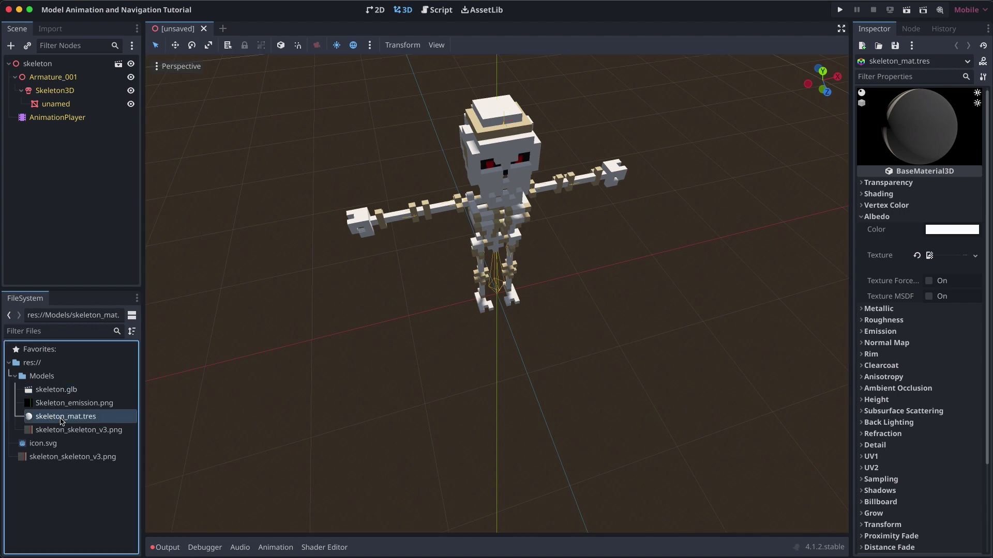
scroll(890, 331, down, 5)
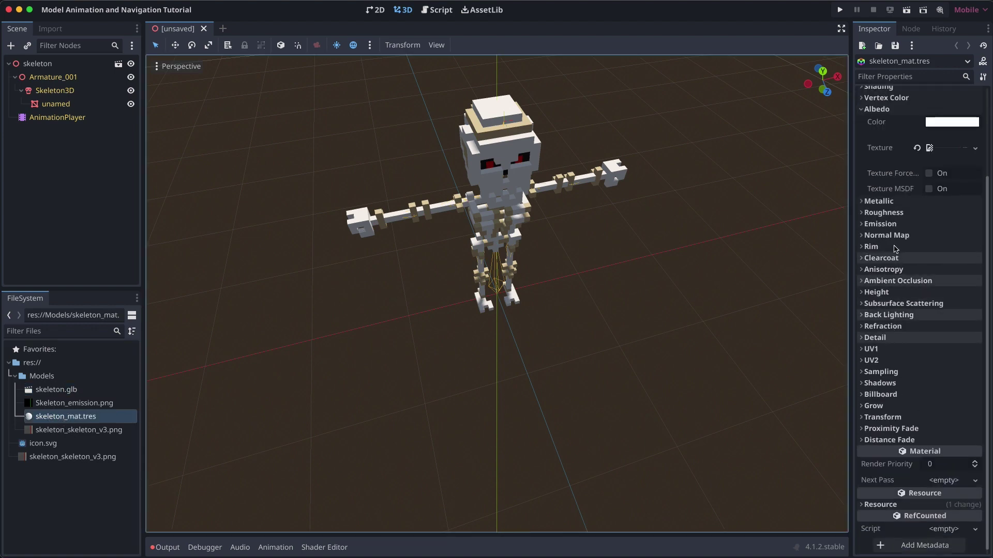
click(861, 226)
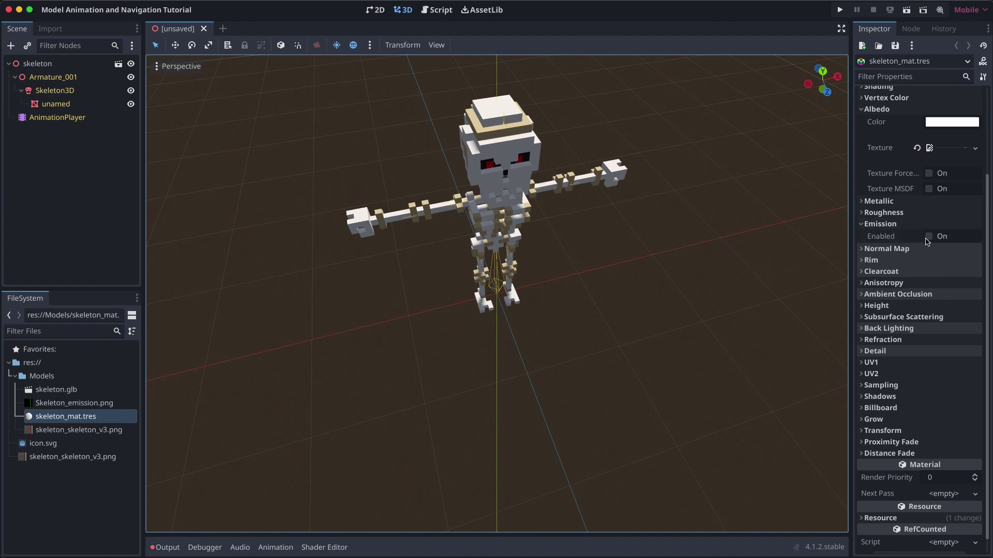
click(929, 238)
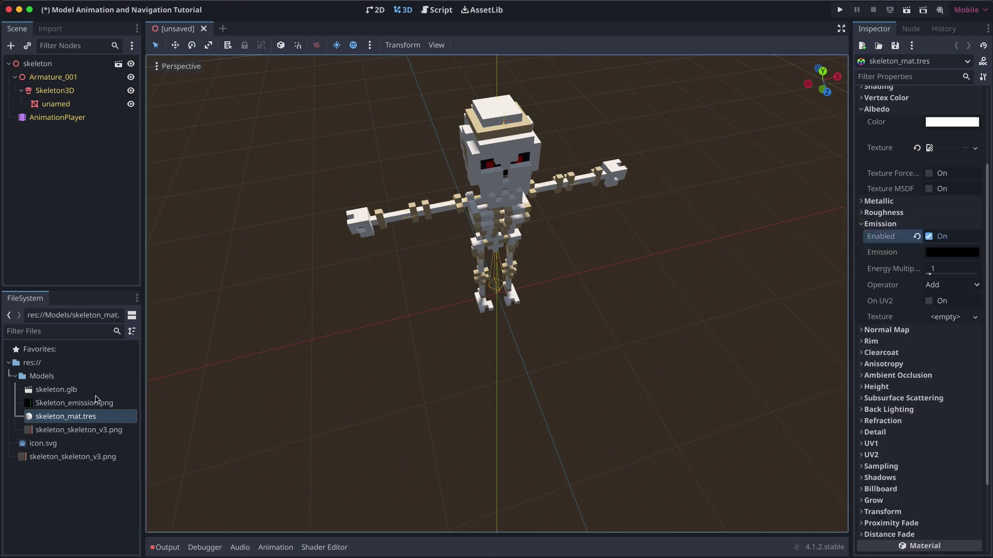
drag(63, 404, 944, 318)
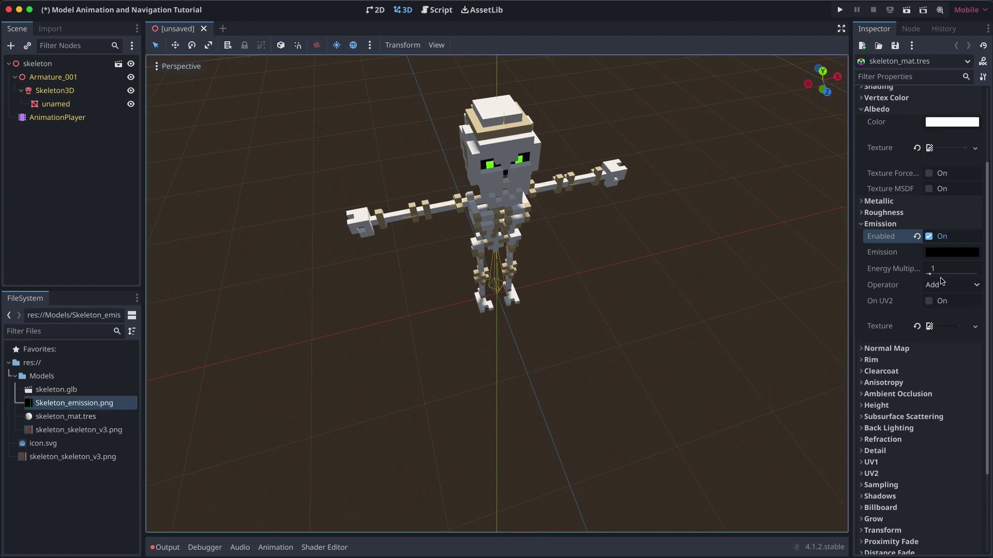
mouse_move(932, 277)
mouse_down()
mouse_move(954, 277)
mouse_move(933, 278)
mouse_move(944, 280)
mouse_up()
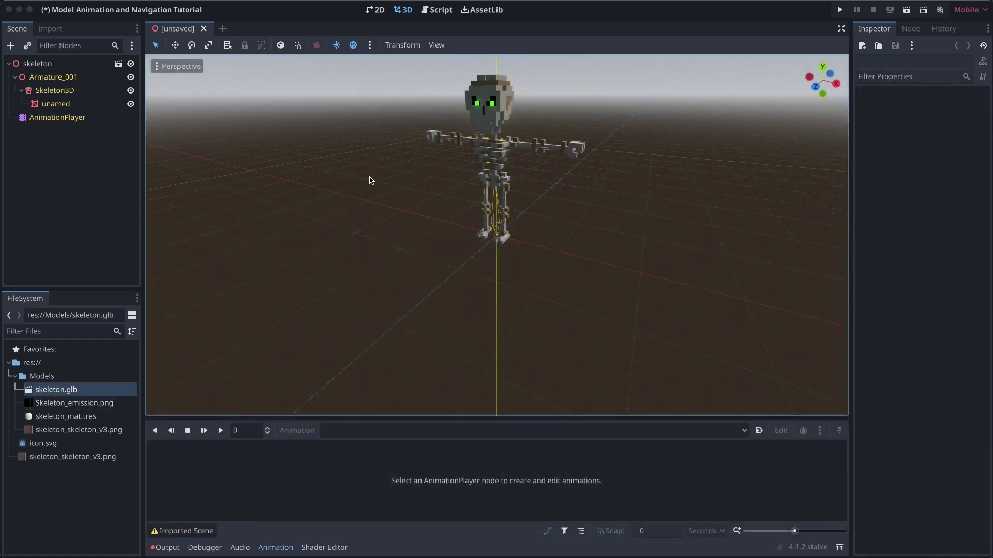
Examine the AnimationPlayer's Sword And Shield Idle, Run and Slash animations by switching between them.
click(47, 118)
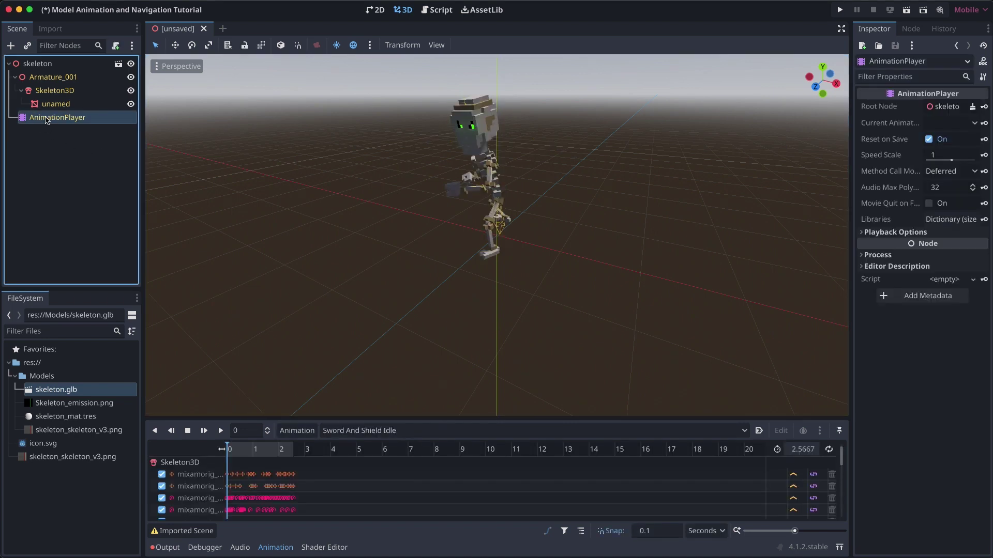
click(411, 431)
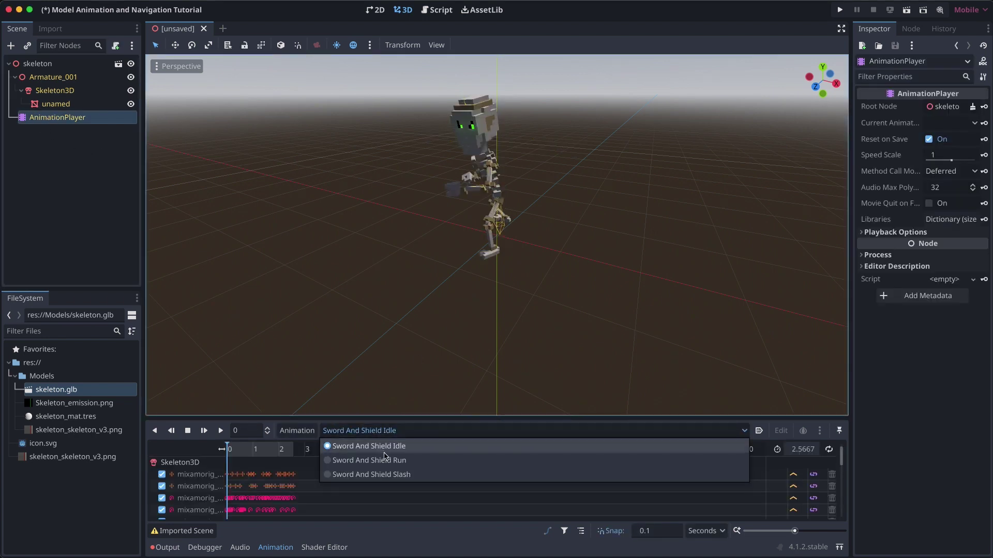
click(389, 474)
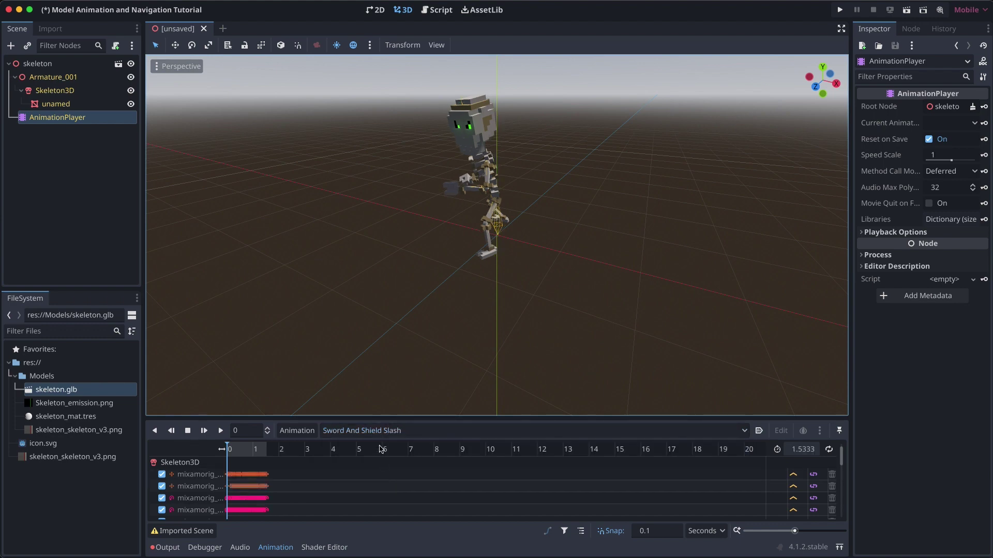
click(378, 432)
click(380, 461)
click(379, 431)
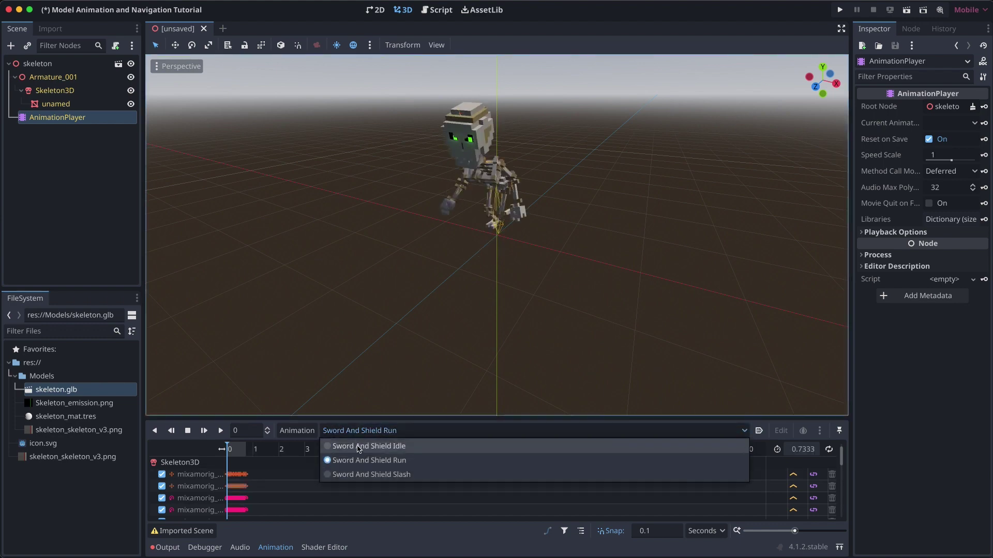
click(367, 446)
click(366, 431)
click(368, 460)
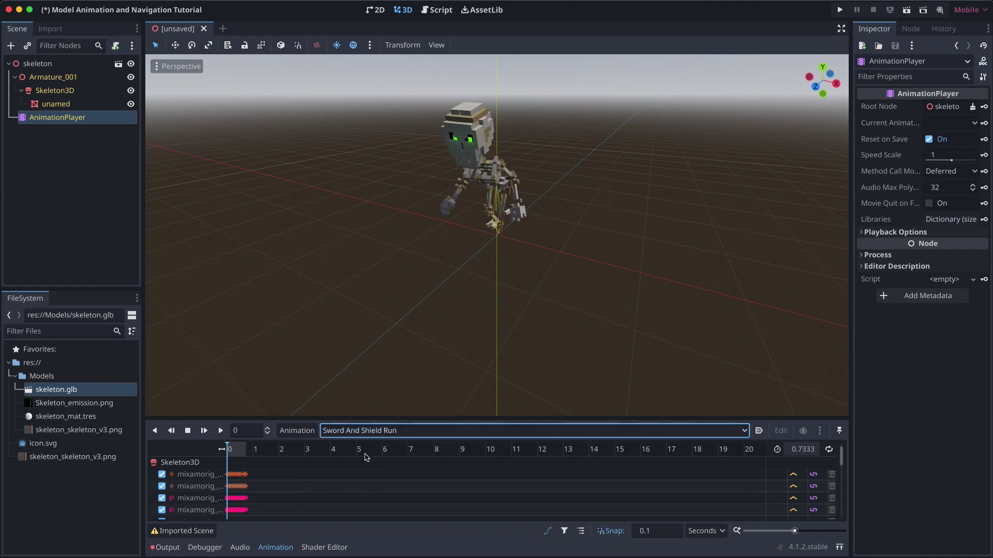
click(366, 431)
click(366, 447)
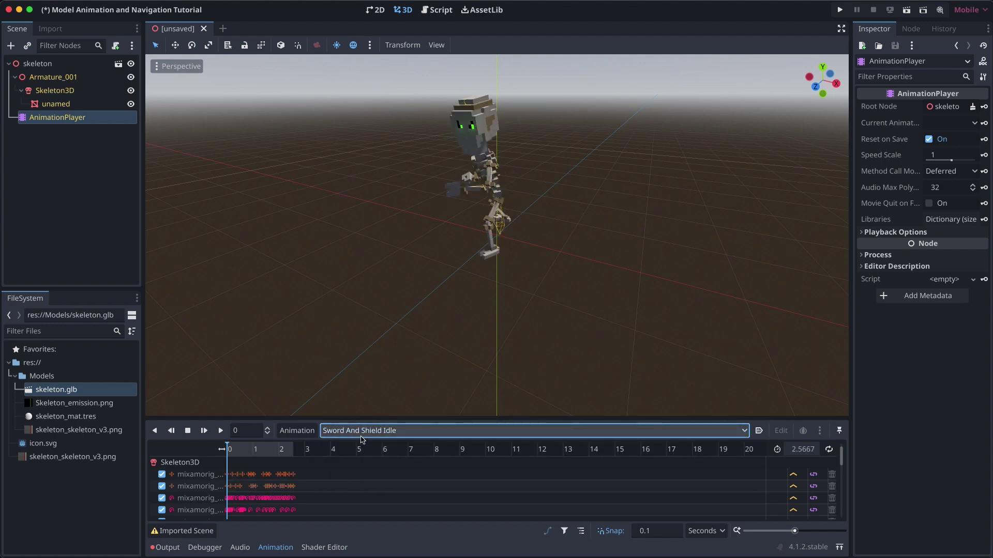
Preview the Sword And Shield Run animation twice and return to Sword And Shield Idle.
click(365, 431)
click(366, 462)
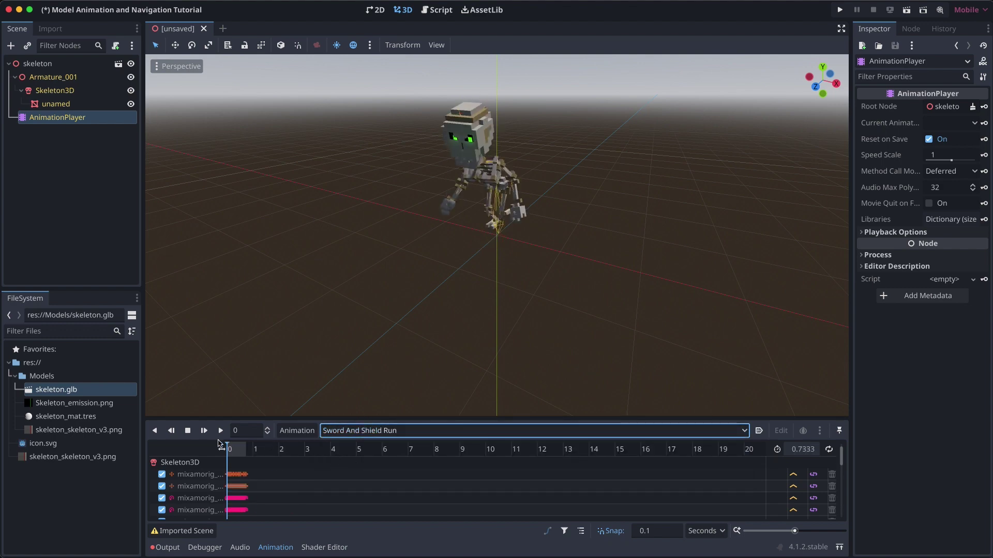
click(220, 432)
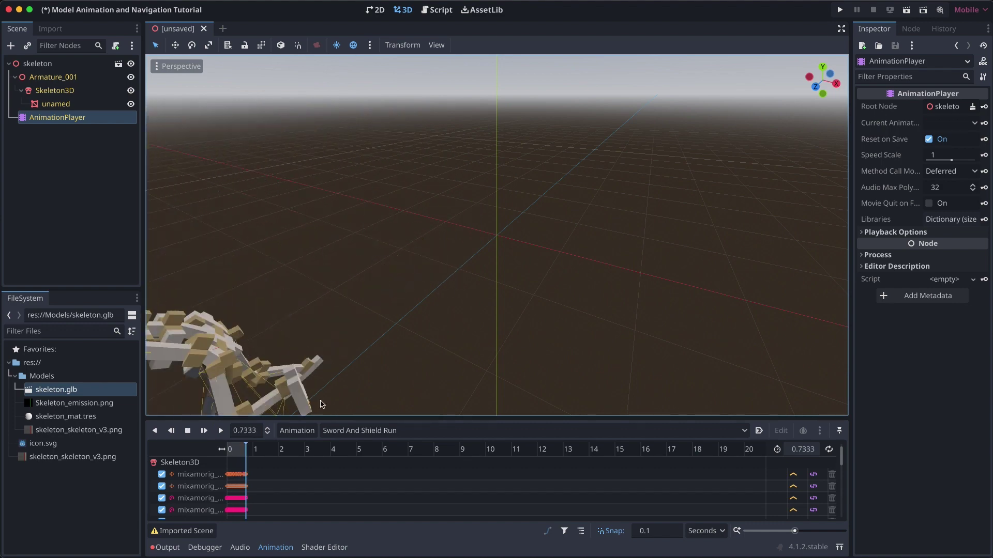
scroll(355, 432, up, 1)
click(356, 432)
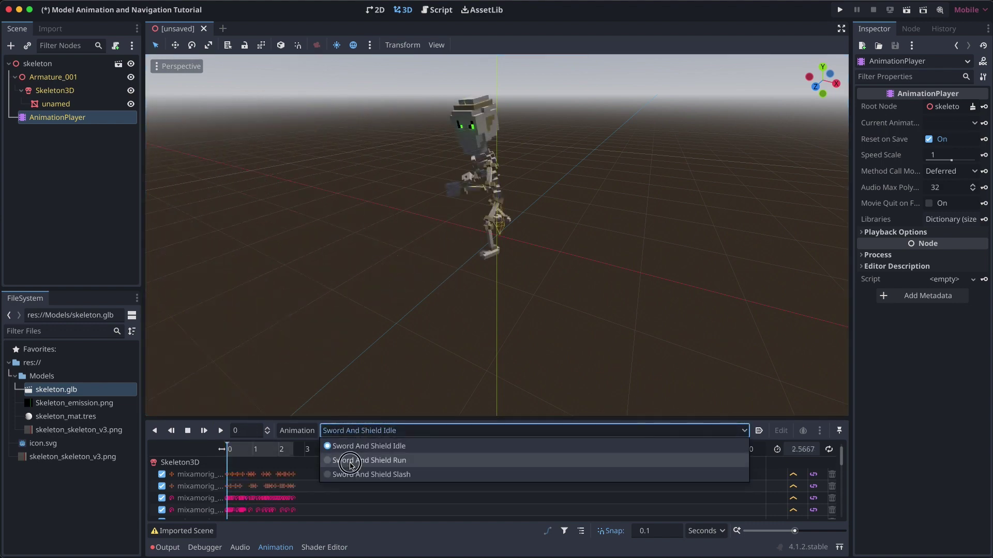
click(350, 465)
click(221, 431)
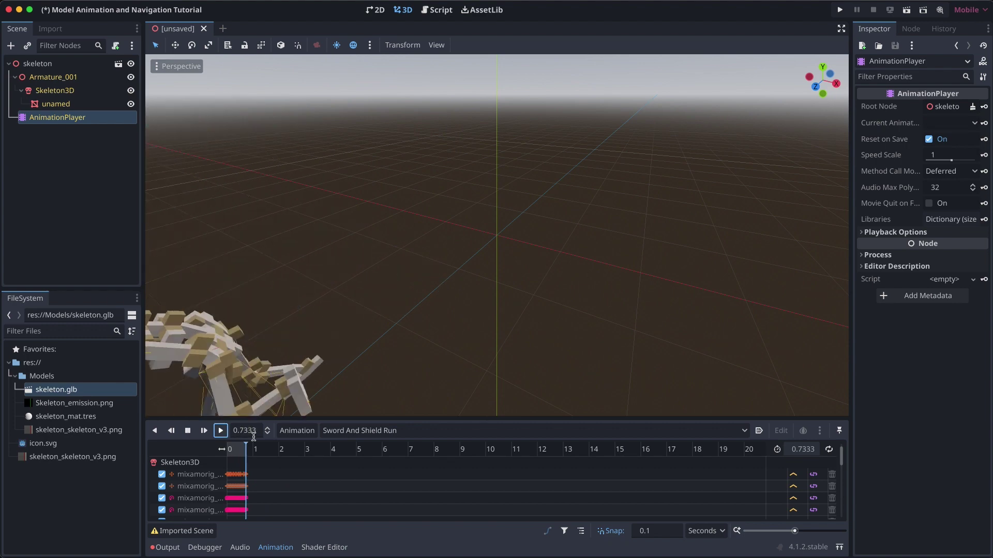
click(341, 430)
click(367, 450)
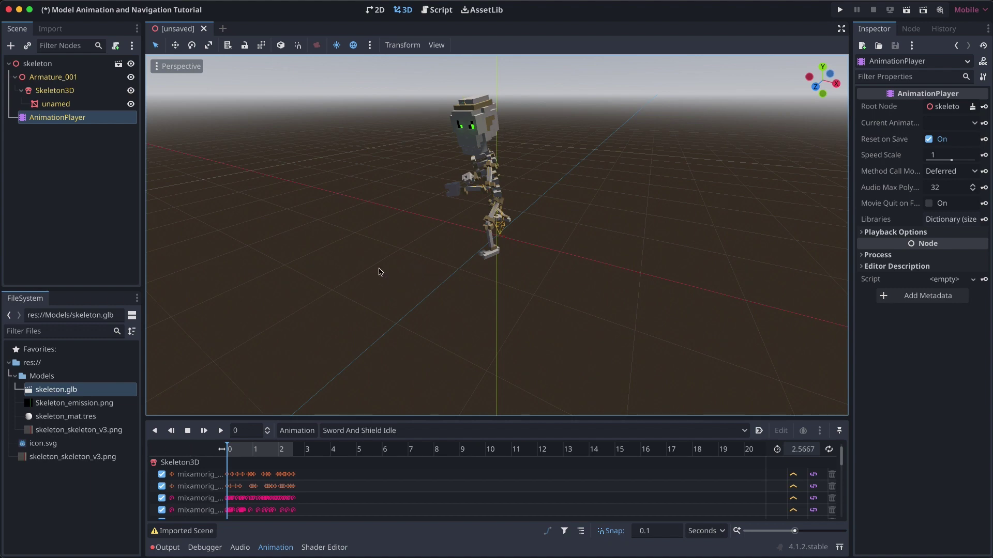
In the advanced import settings of skeleton.glb, set the save paths of all three animations to res://Models.
double_click(57, 393)
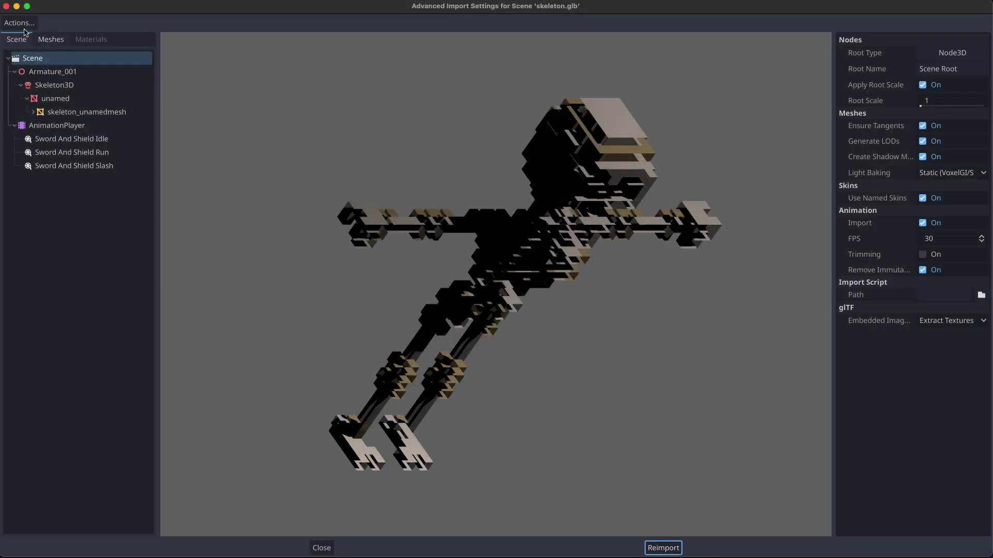
click(14, 23)
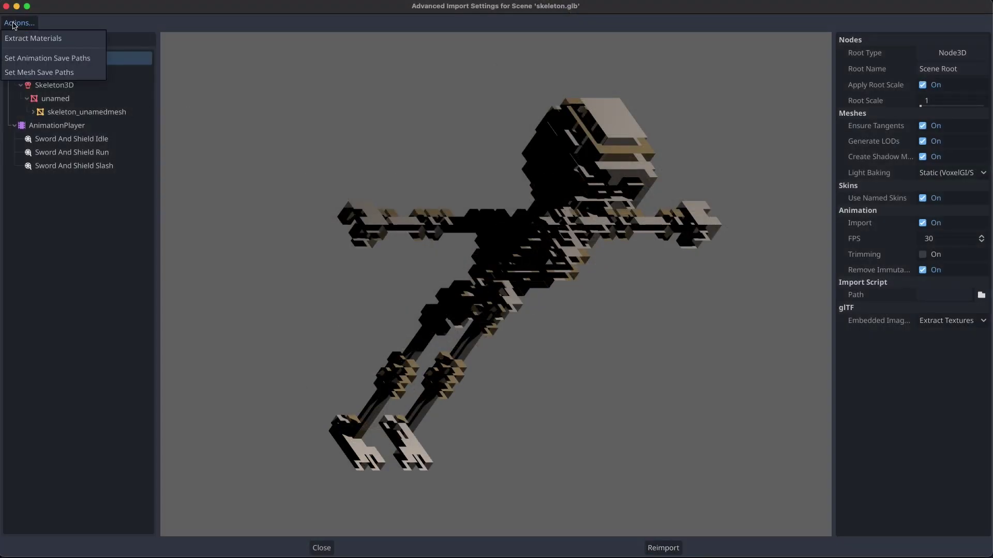
click(33, 58)
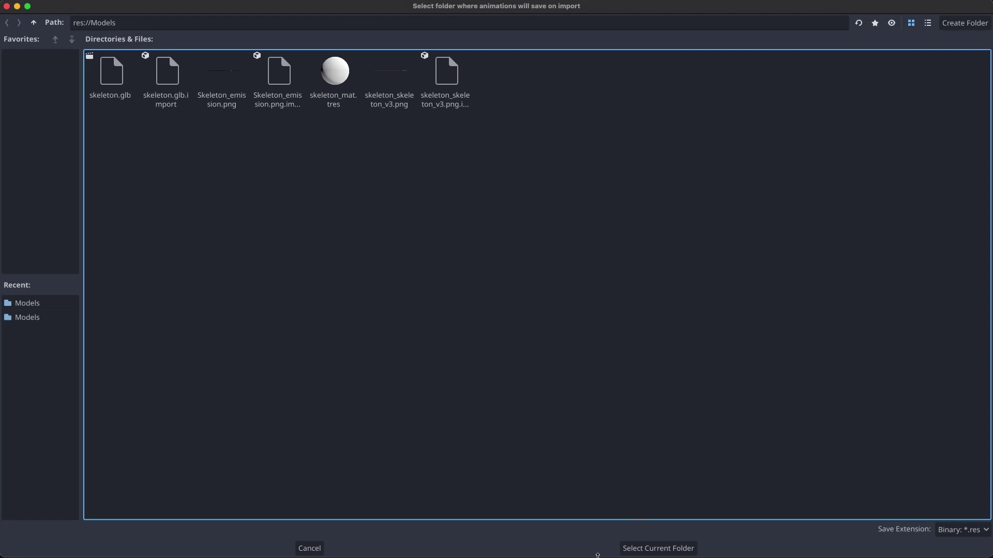
click(644, 549)
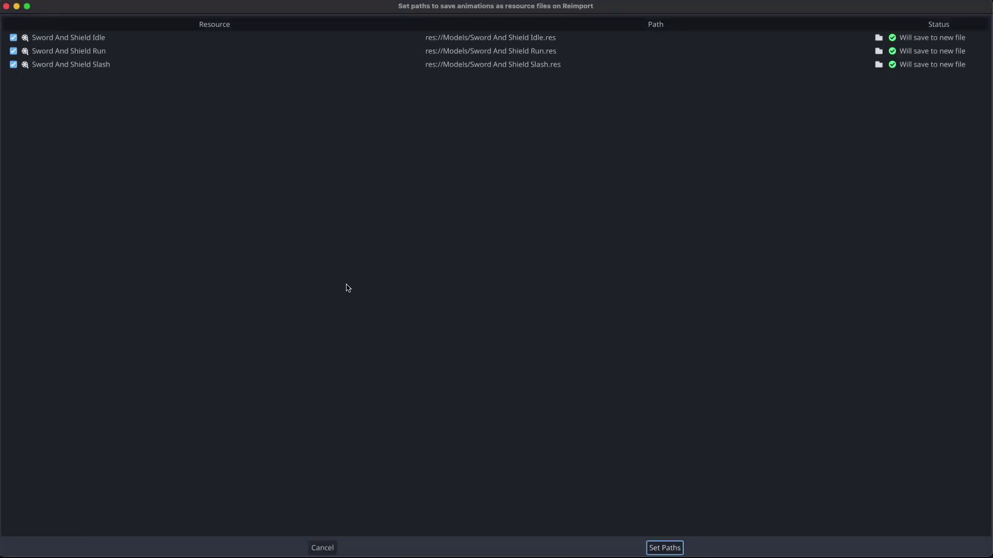
click(672, 548)
Check the import settings of the three animations and set the loop mode of Sword And Shield Idle to Linear.
click(54, 140)
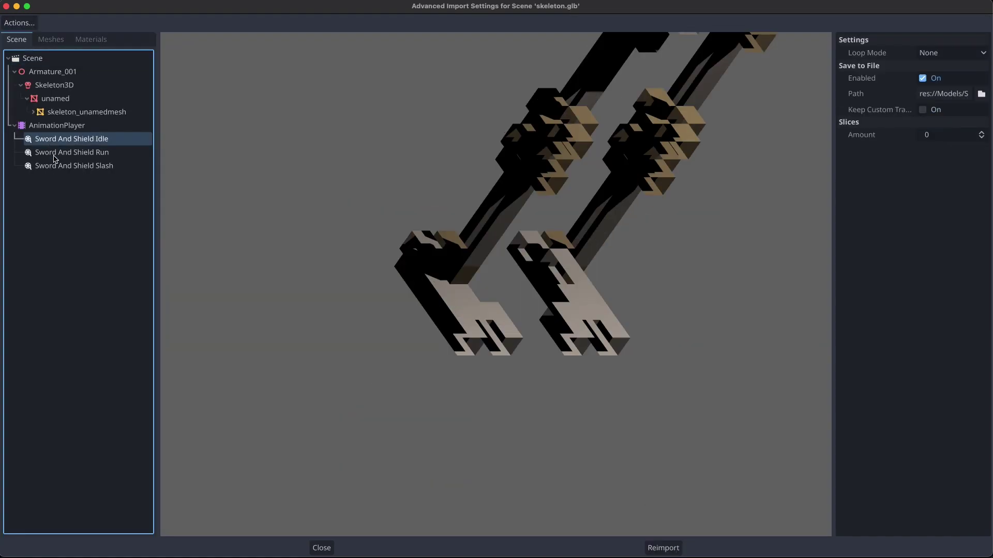
click(54, 153)
click(58, 166)
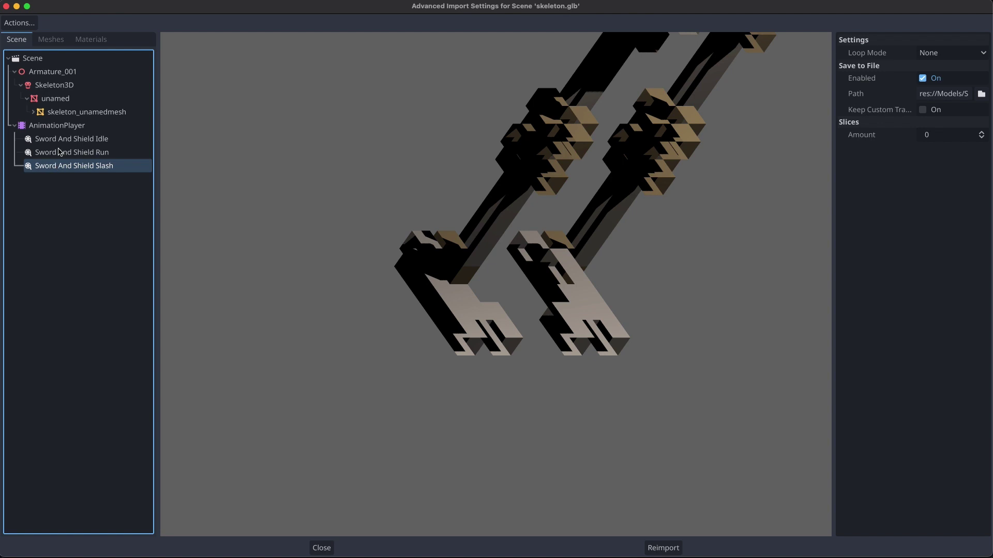
click(59, 152)
click(60, 143)
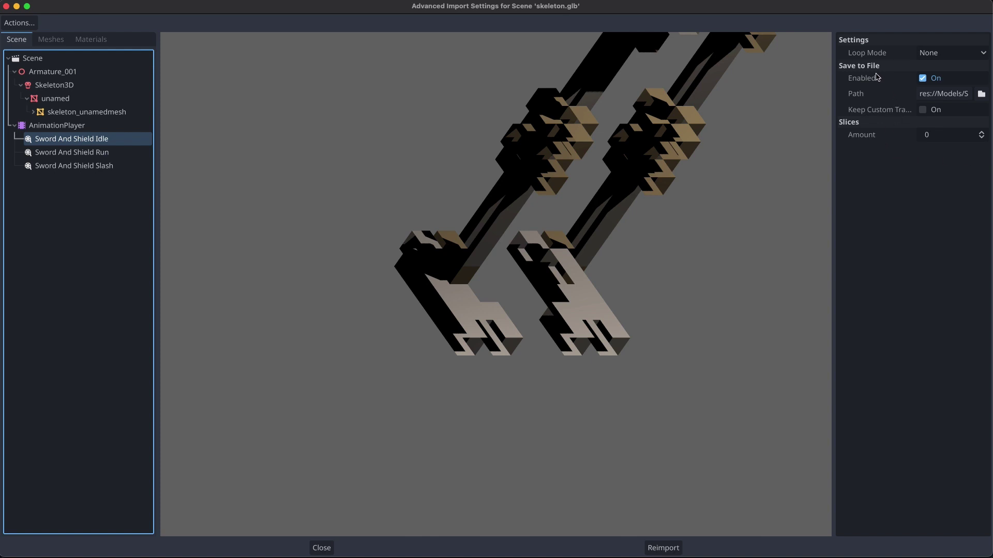
click(936, 53)
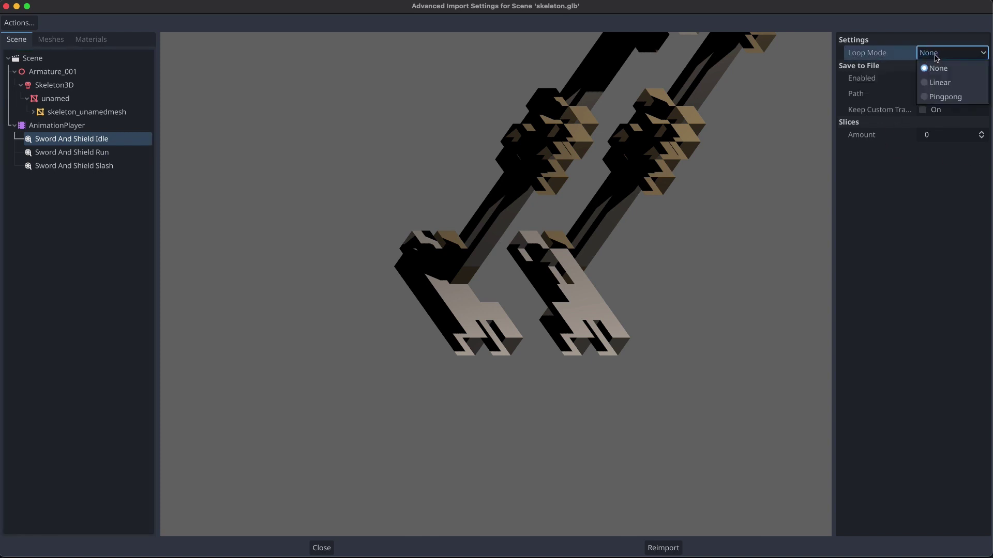
click(941, 83)
click(942, 84)
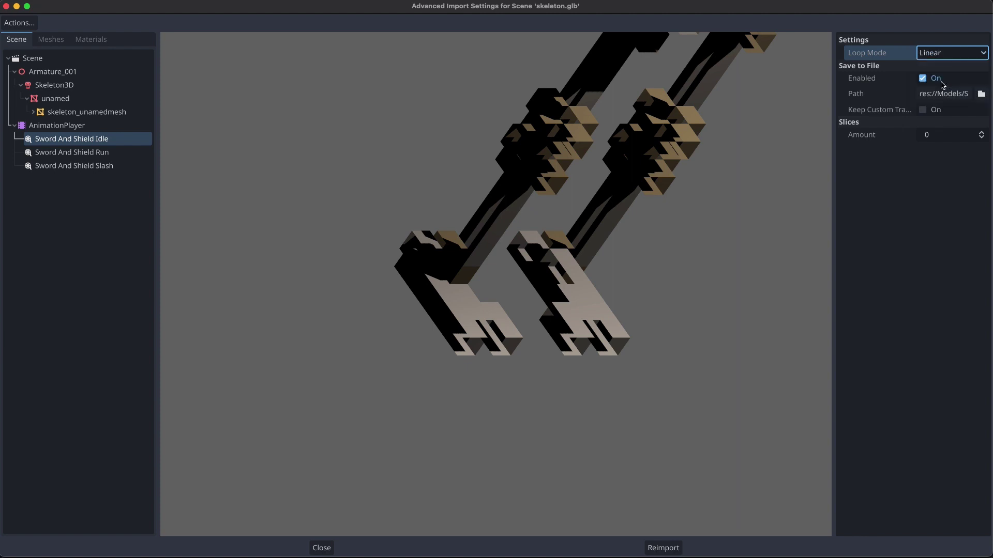
Set the loop mode of Sword And Shield Run to Linear and reimport the skeleton scene.
click(81, 155)
click(934, 56)
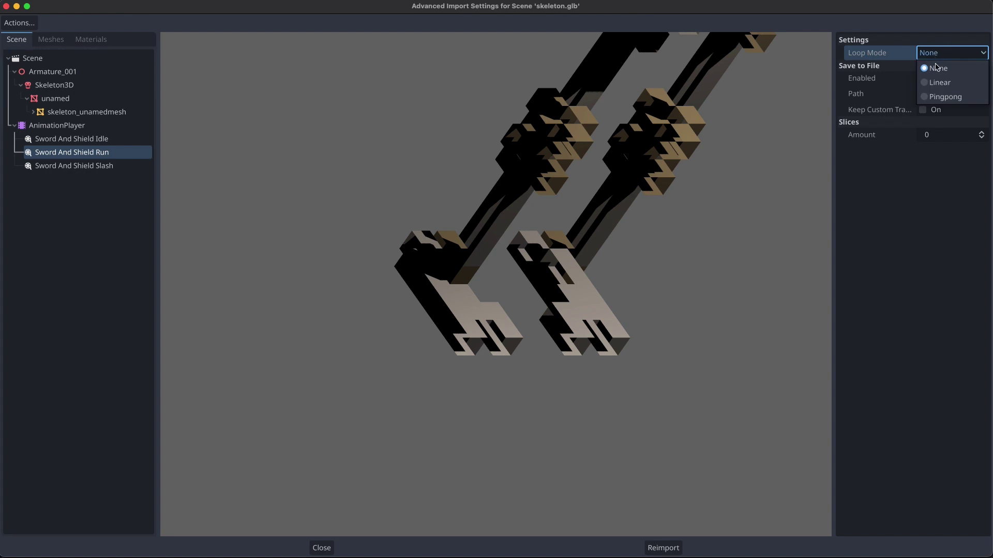
click(942, 82)
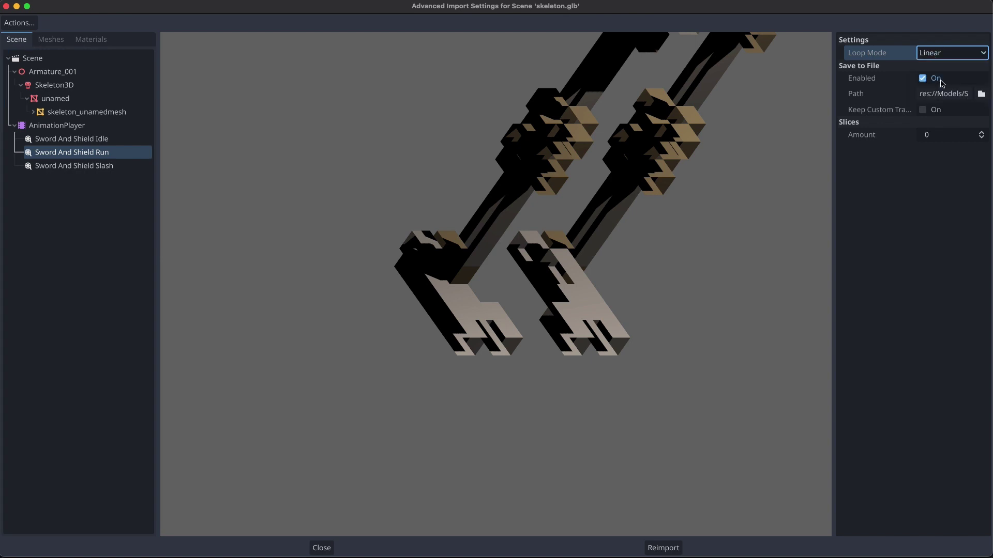
click(662, 548)
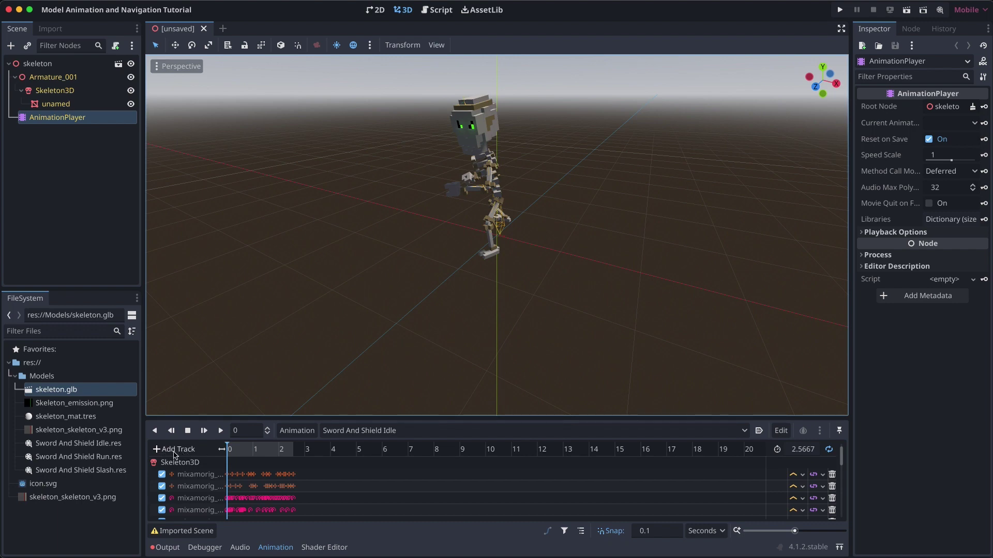
View the track types that can be added, and play the Sword And Shield Idle animation before switching to Sword And Shield Run.
click(179, 455)
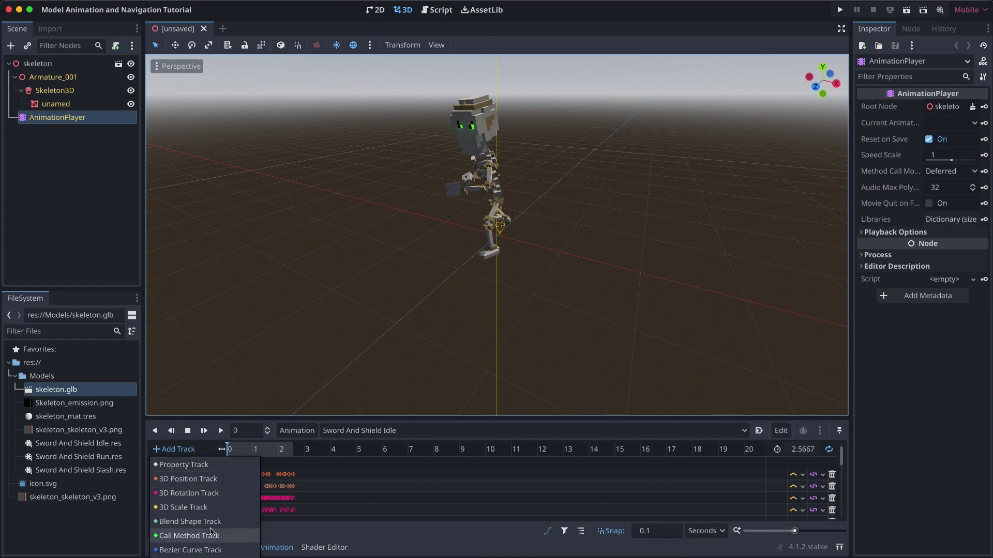
click(329, 382)
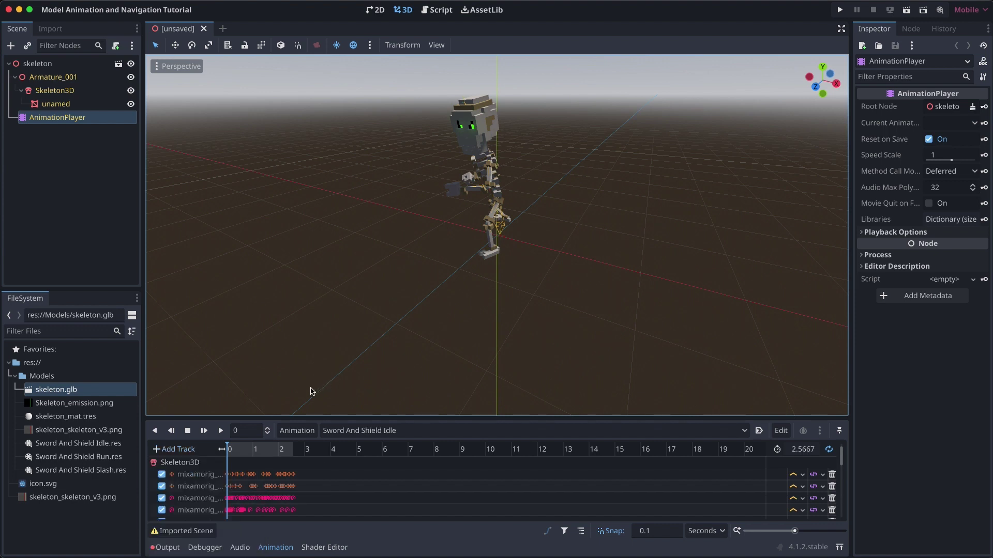
click(221, 431)
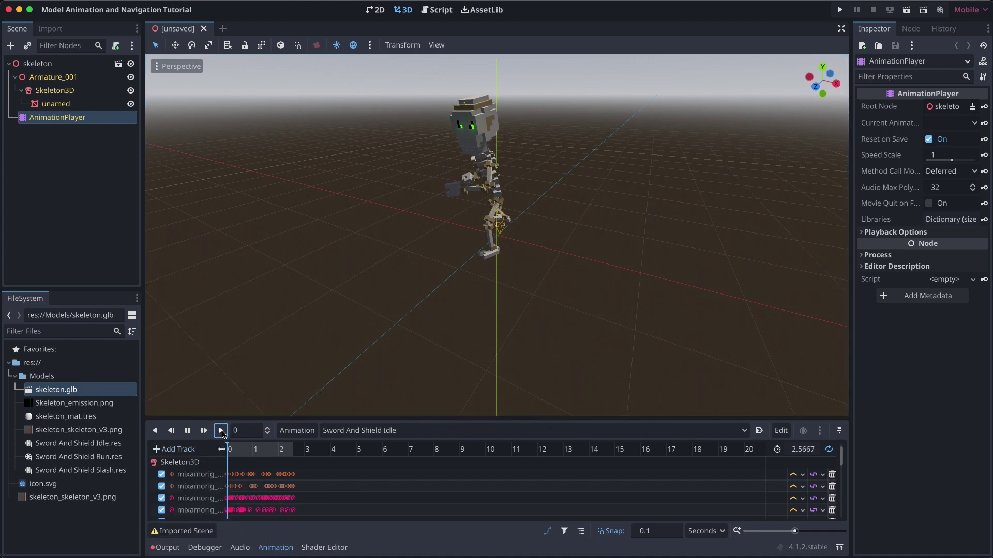
click(380, 430)
click(377, 461)
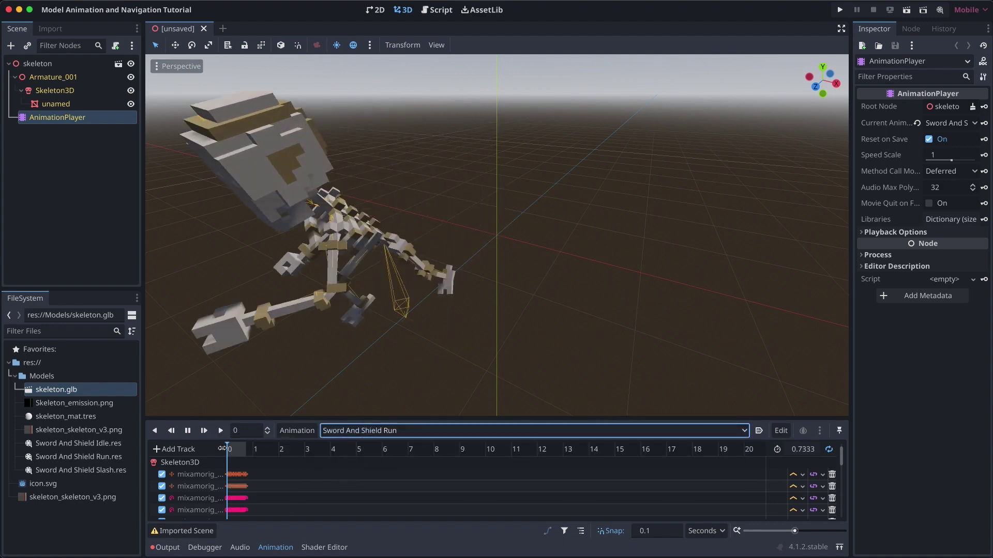
Close the unsaved skeleton scene and create a folder named Scenes in res://.
click(383, 370)
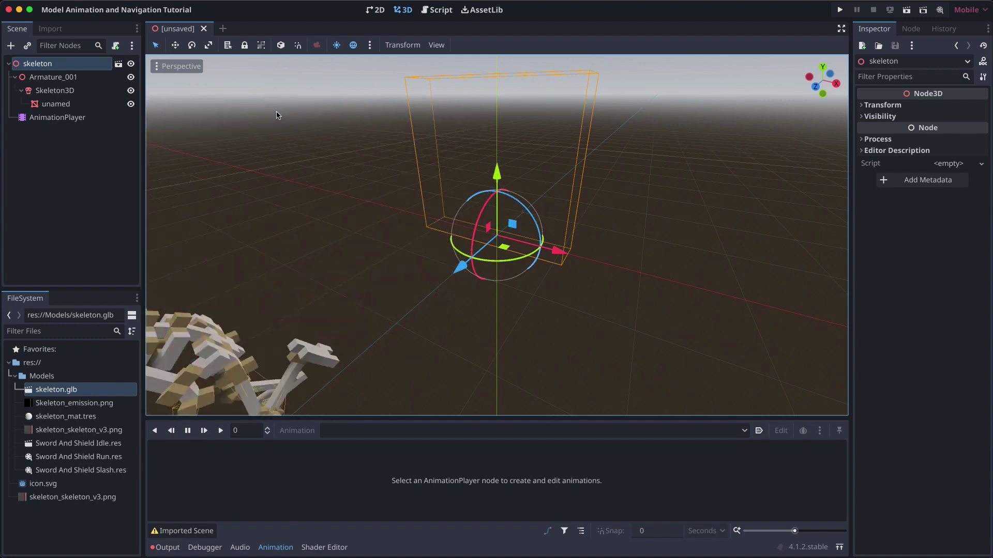
click(204, 29)
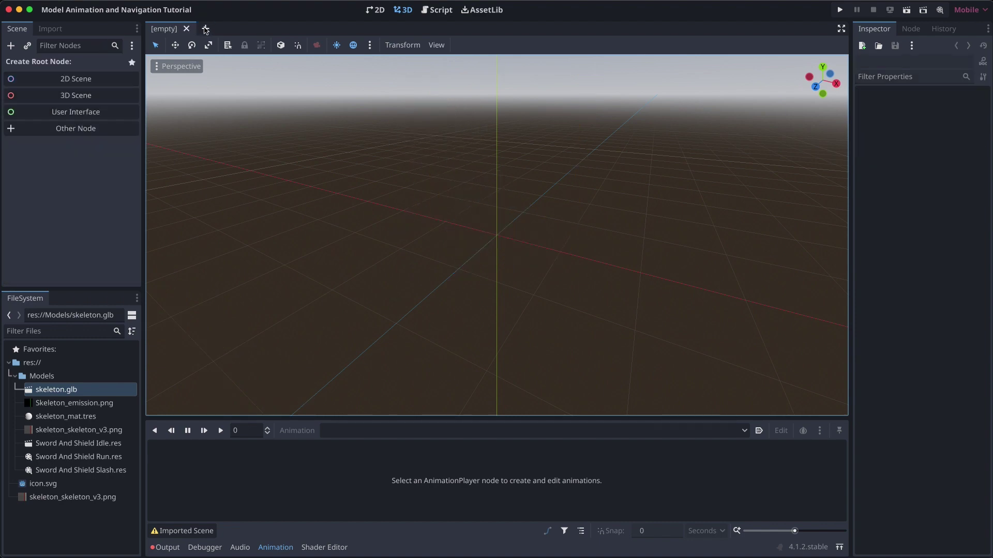
click(35, 364)
right_click(35, 363)
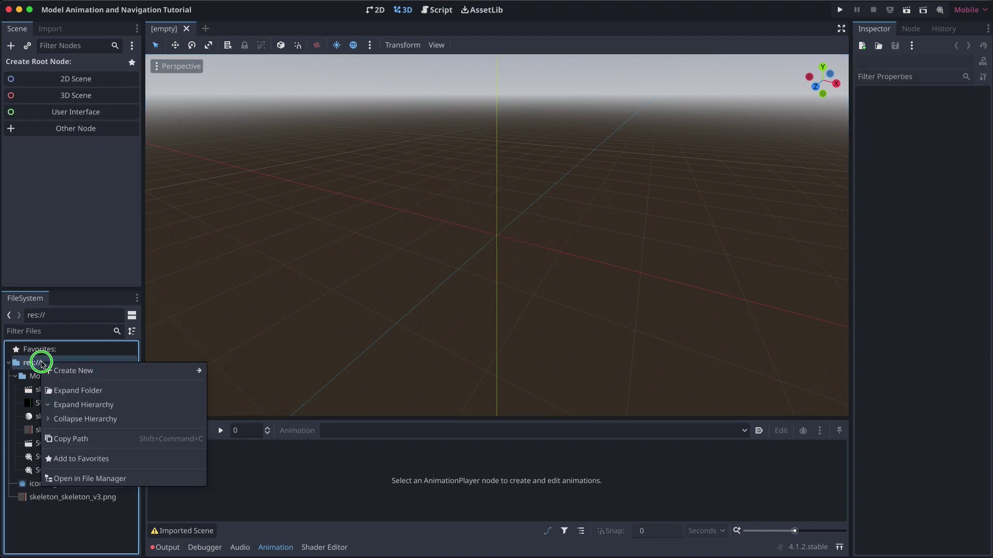
mouse_move(69, 371)
click(231, 374)
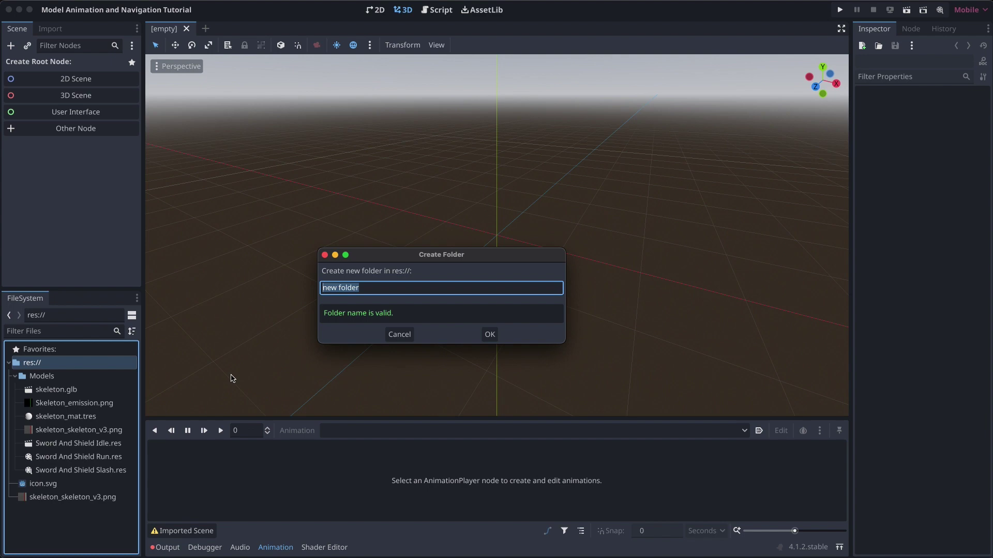
text(Scenes)
key(Return)
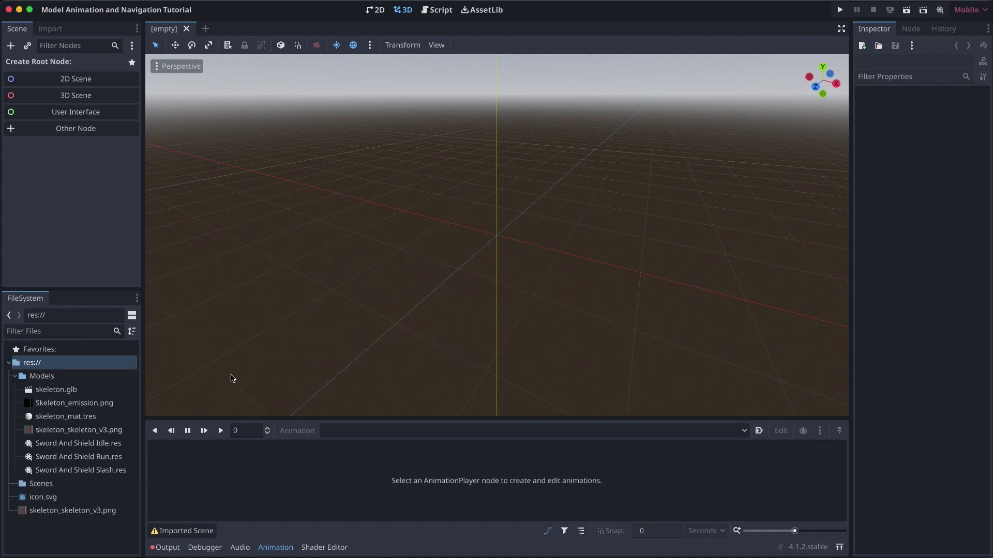
Create a new 3D scene and rename its root node Skeleton.
click(41, 487)
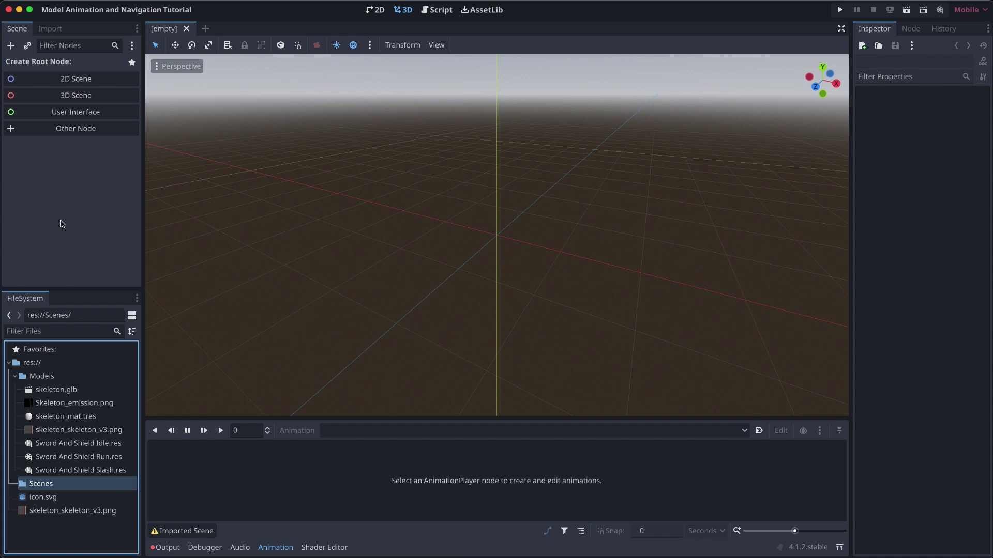
click(77, 97)
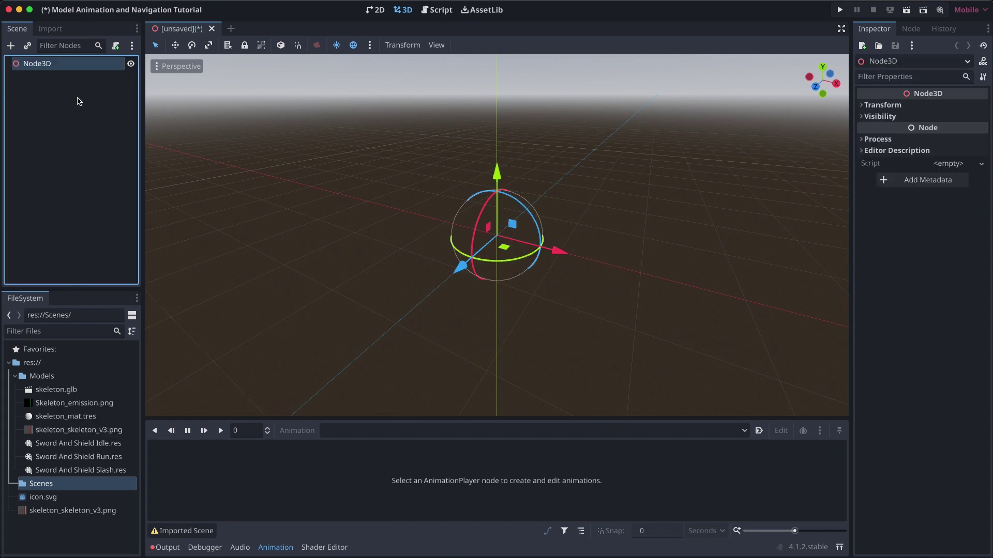
double_click(74, 64)
text(S)
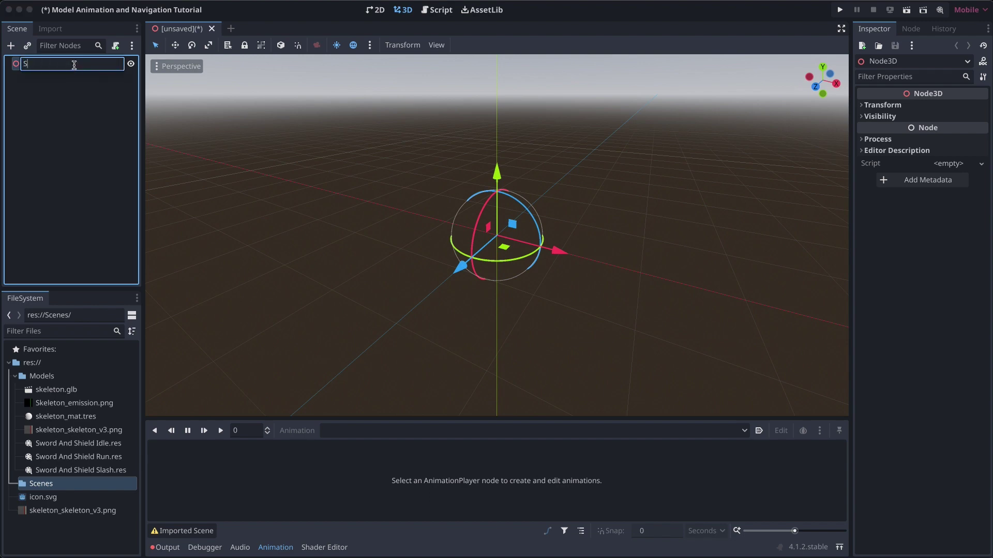
text(keleton)
key(Return)
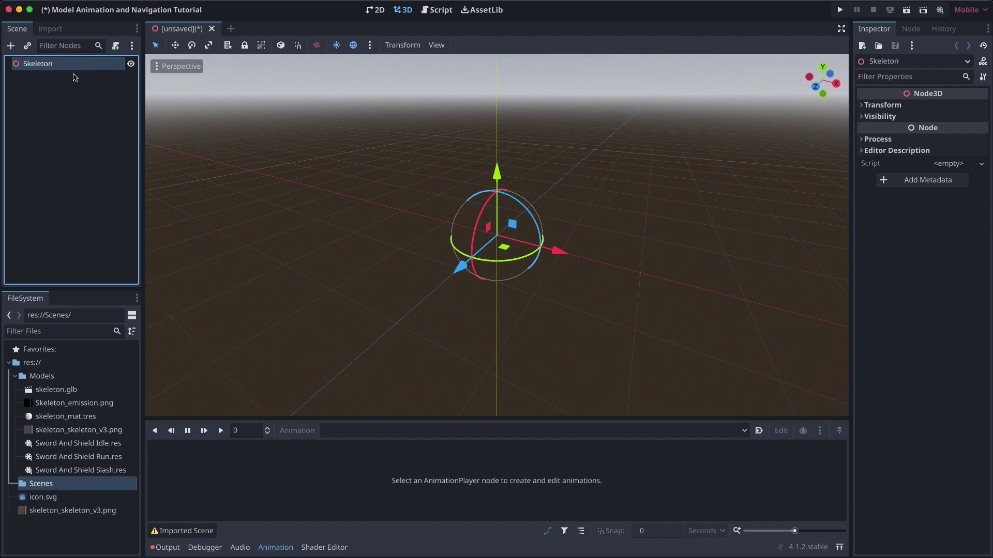
Instantiate Models/skeleton.glb as a child of the Skeleton root and rotate it about half a turn around the vertical axis.
right_click(50, 67)
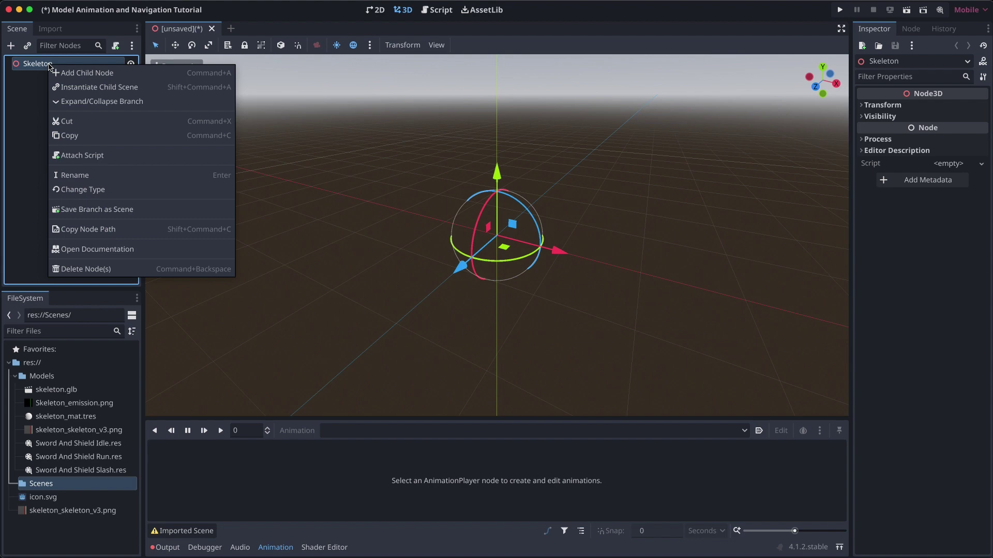
click(75, 87)
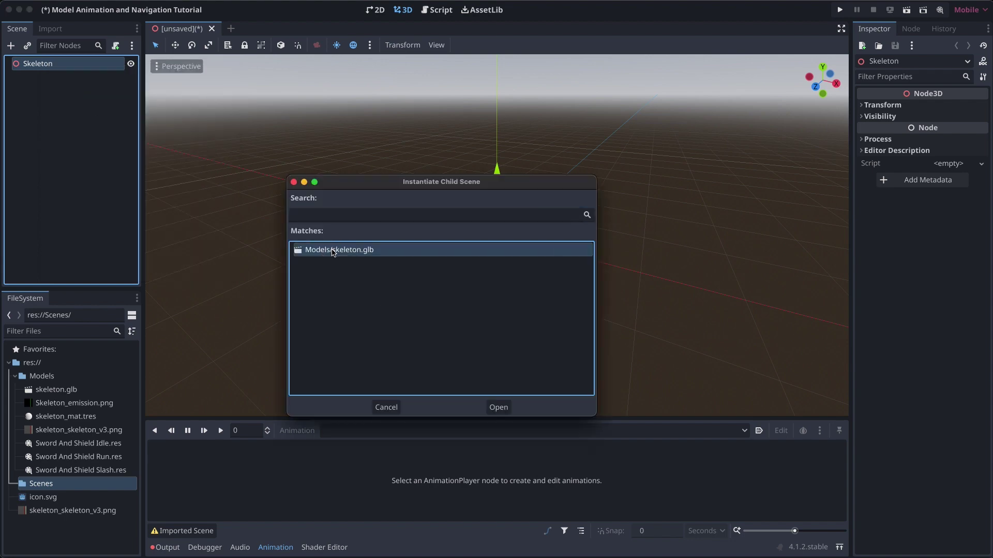
double_click(334, 251)
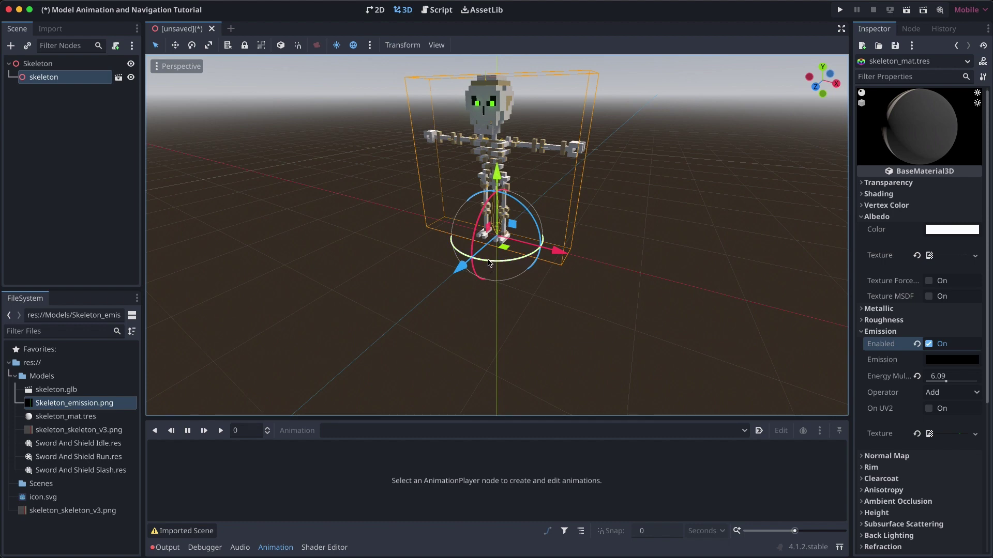
drag(490, 261, 535, 163)
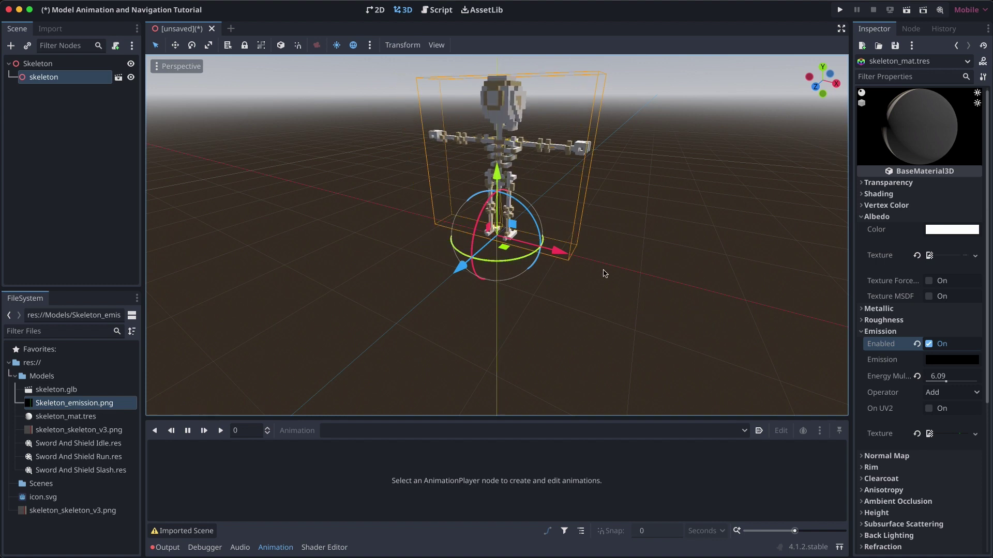
Enable Editable Children on the instantiated skeleton node.
click(45, 66)
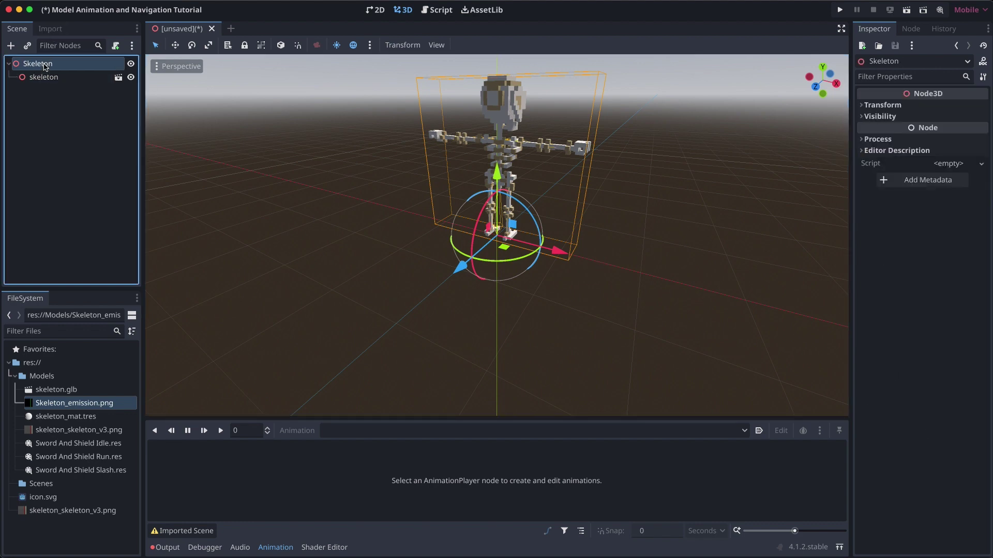
click(42, 78)
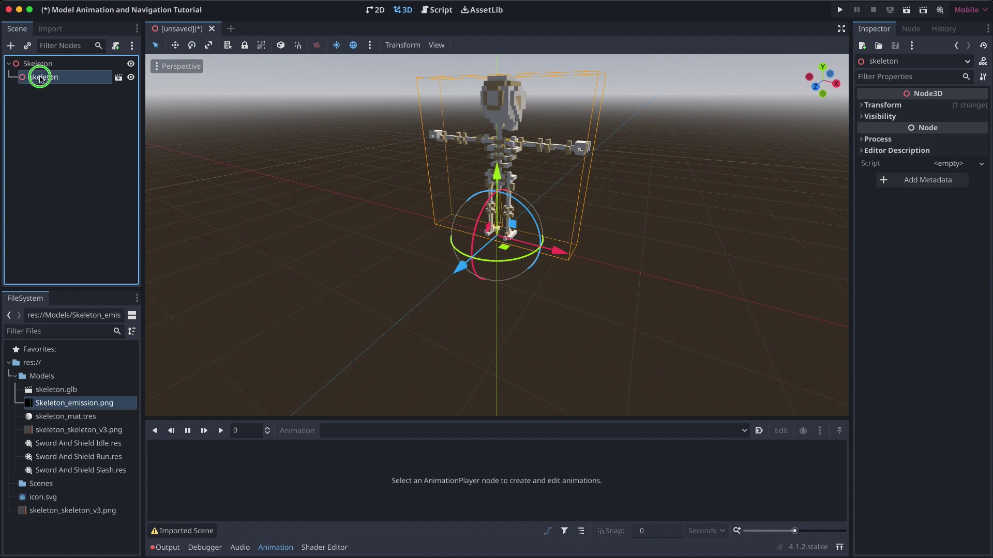
right_click(39, 78)
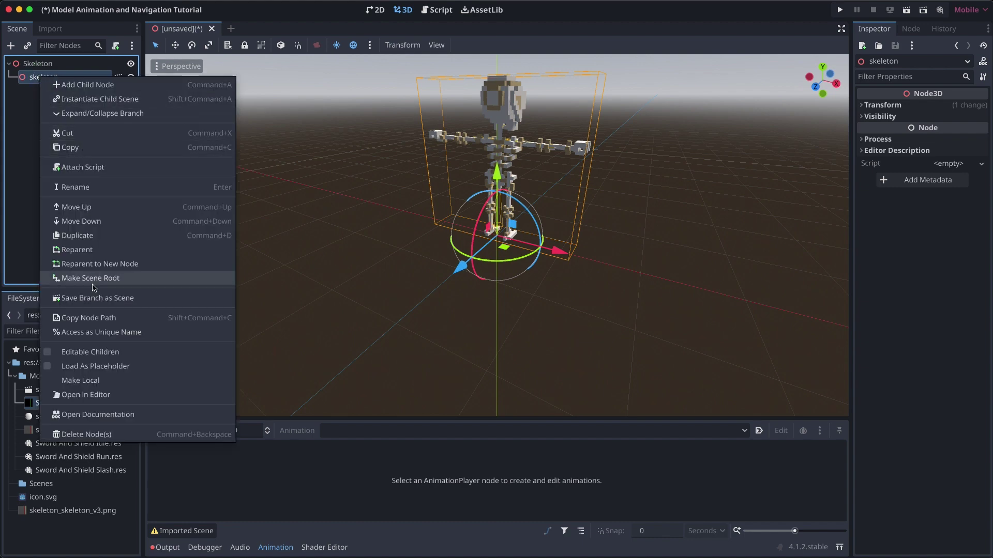
click(83, 354)
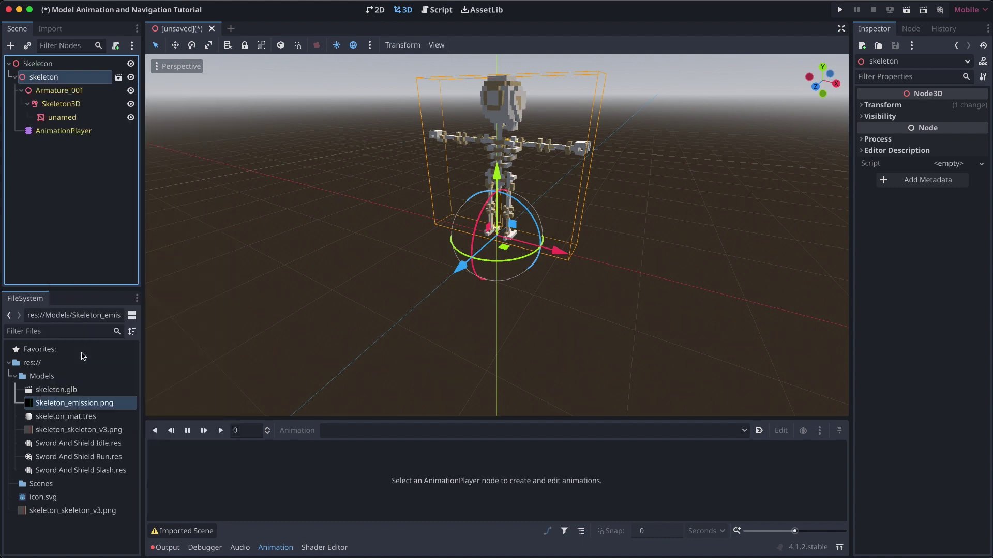
Play the Sword And Shield Run animation in the AnimationPlayer, then stop it and return the playhead to 0.
click(56, 131)
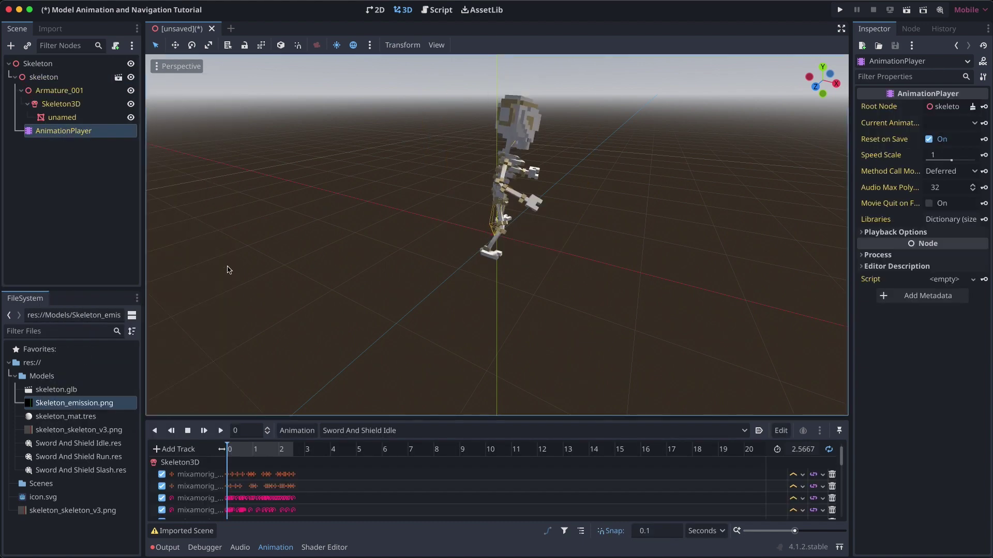
click(323, 433)
click(366, 461)
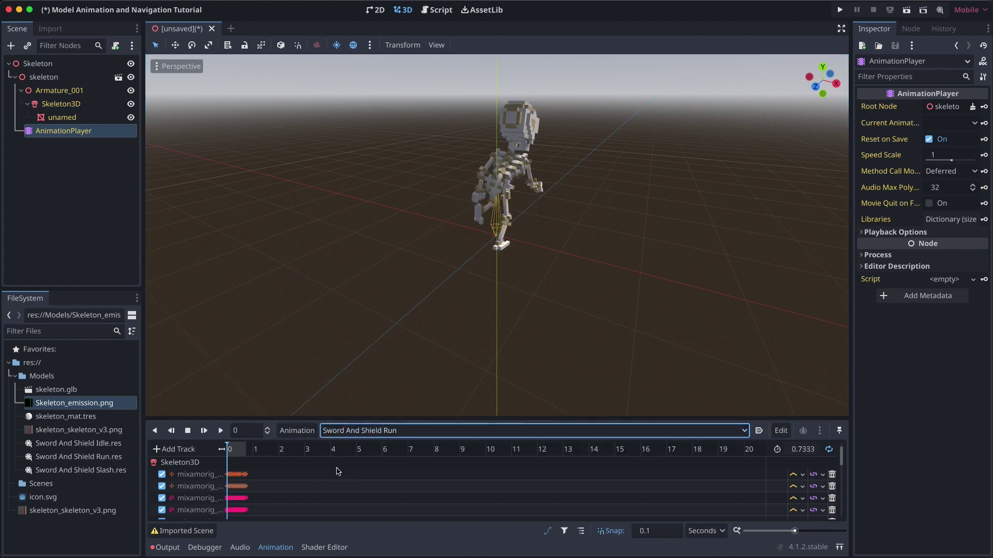
click(220, 431)
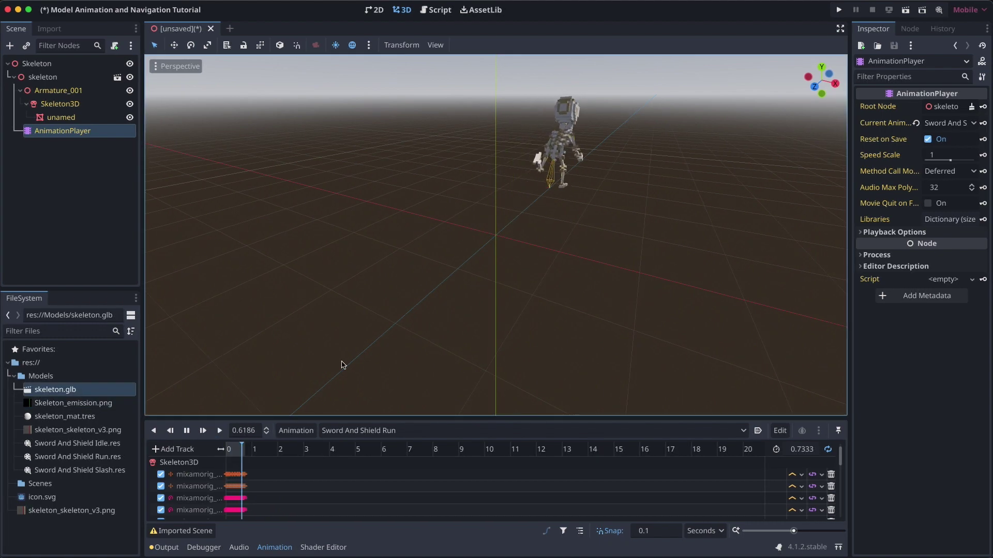
click(188, 430)
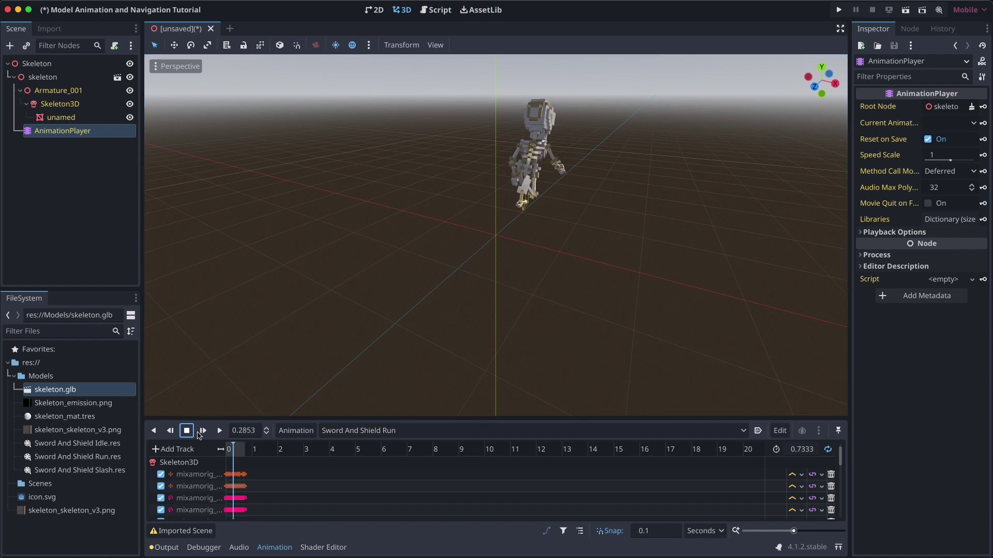
drag(234, 445, 221, 447)
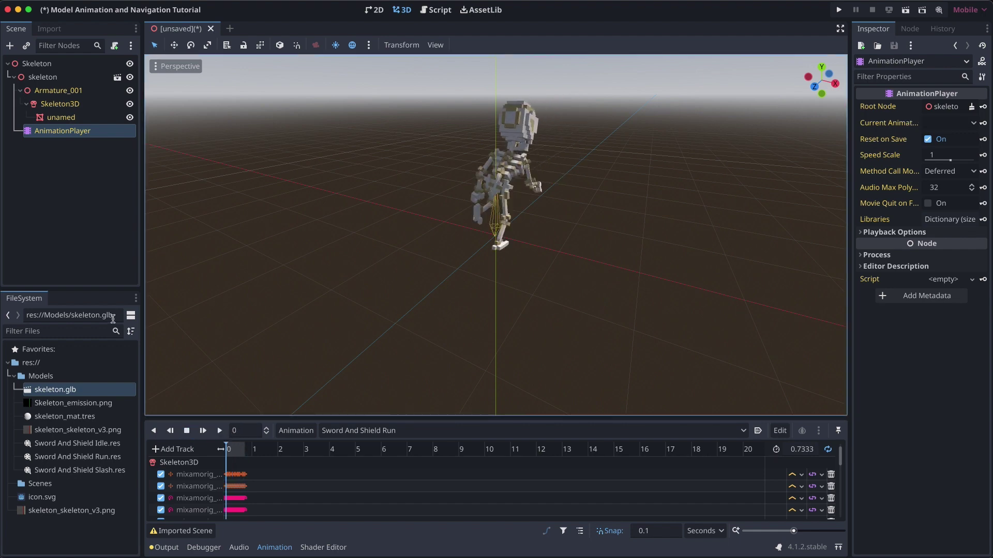
Add an AnimationTree node as a child of the instantiated skeleton node, keeping its default name.
click(42, 77)
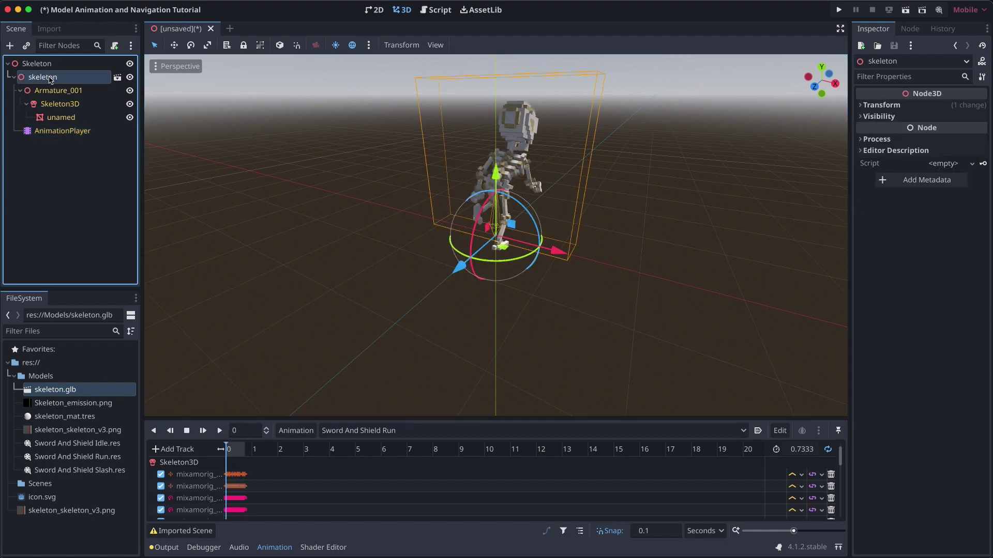
right_click(50, 79)
click(91, 90)
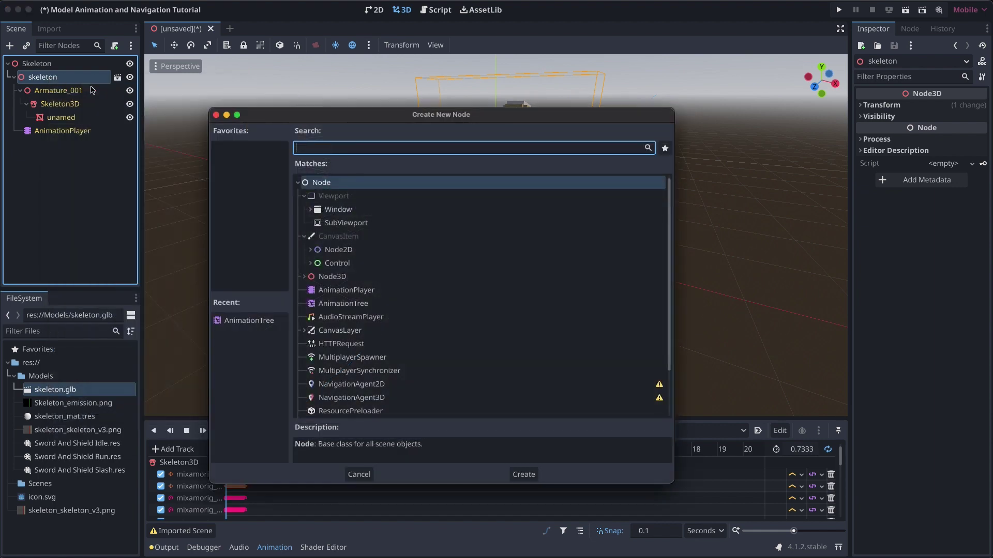
text(animation)
key(Escape)
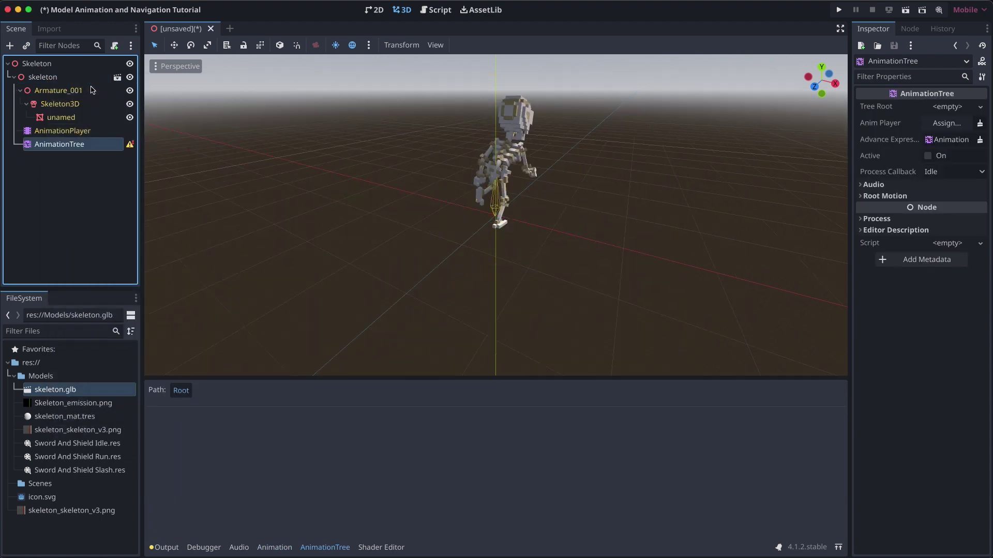
double_click(51, 147)
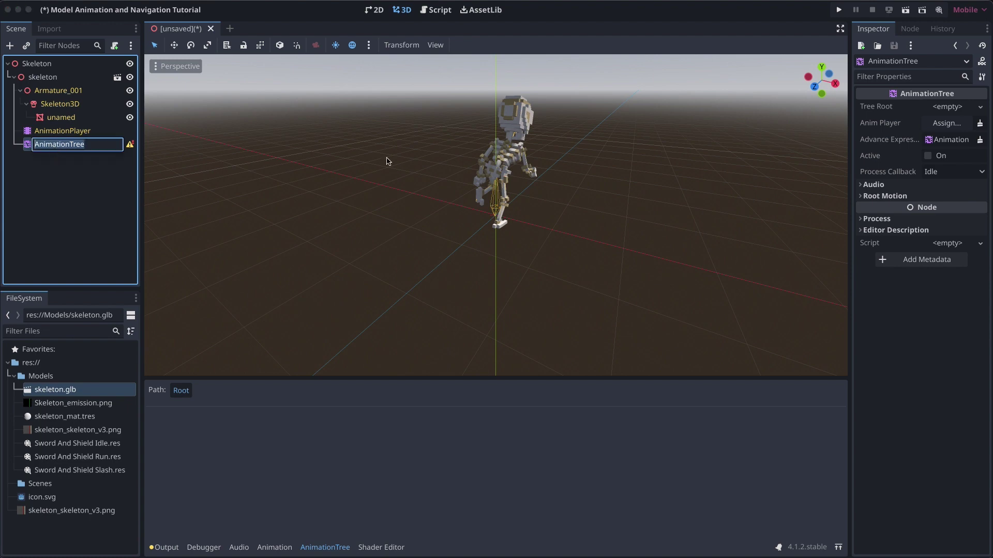
key(Return)
Assign the AnimationPlayer node as the AnimationTree's Anim Player and set its Tree Root to a new AnimationNodeStateMachine.
click(946, 123)
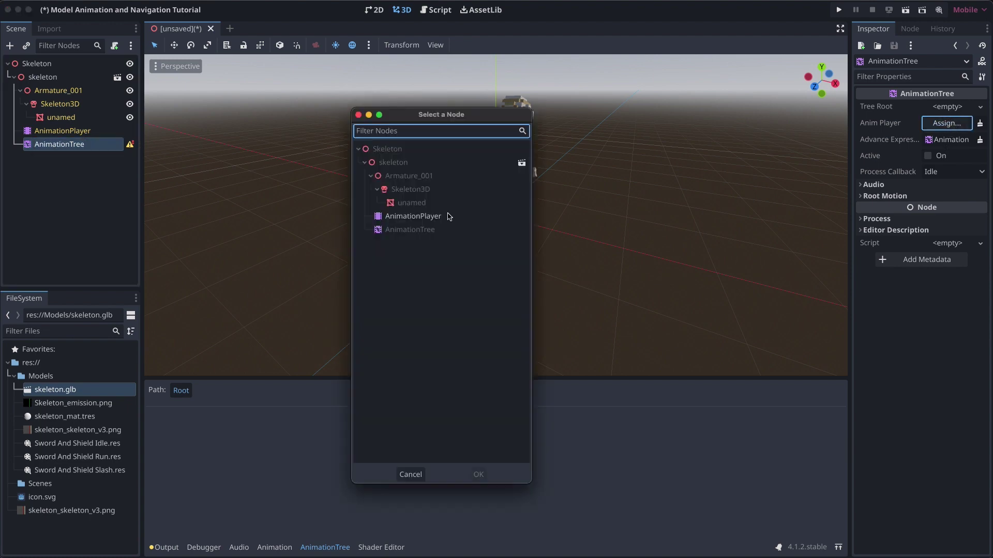
double_click(434, 217)
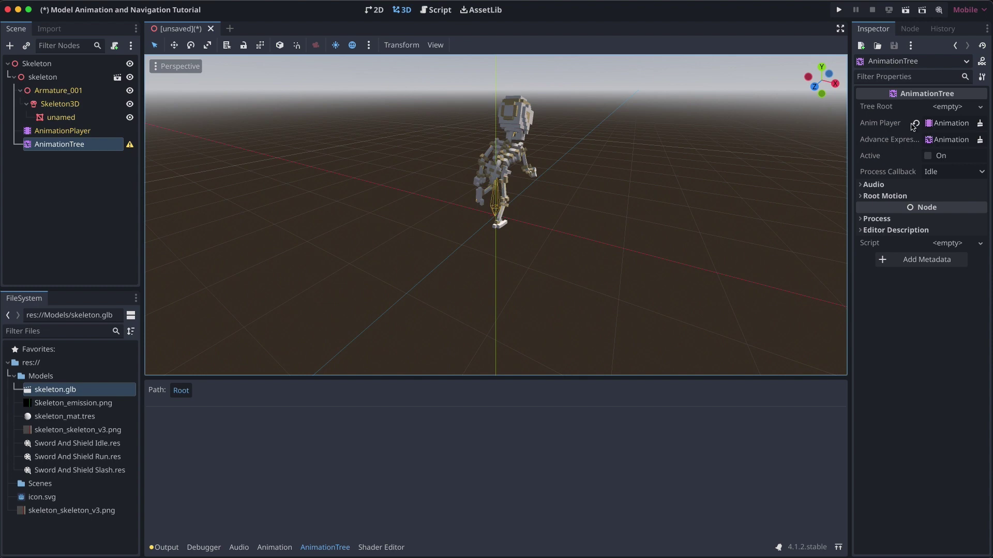
click(952, 107)
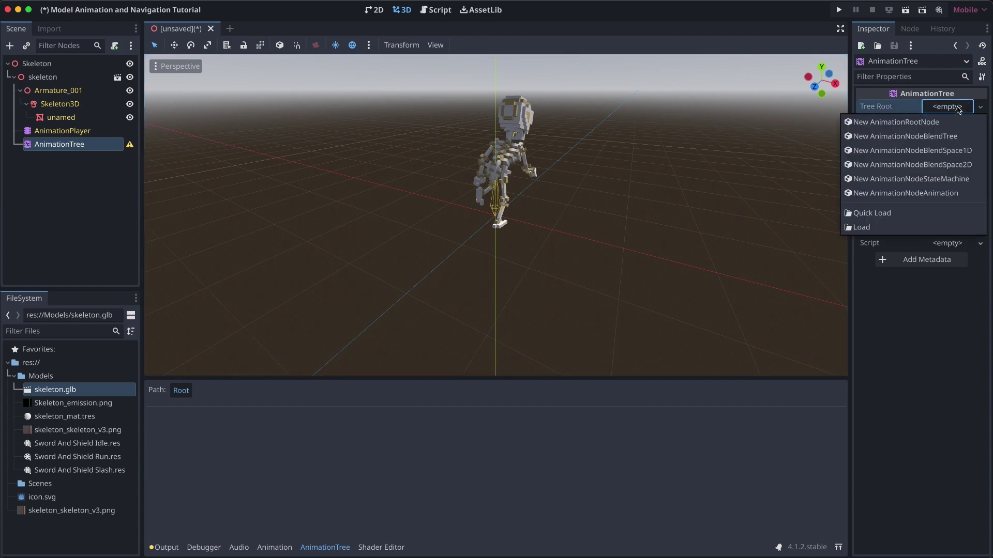
click(922, 180)
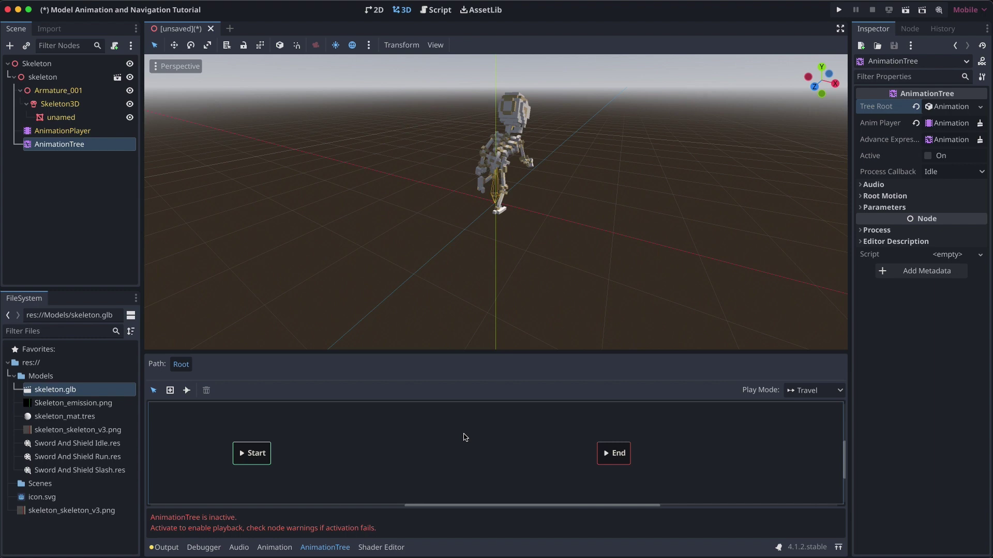
Add the Sword And Shield Idle animation to the state machine between Start and End, and rename the state Idle.
right_click(356, 447)
mouse_move(385, 454)
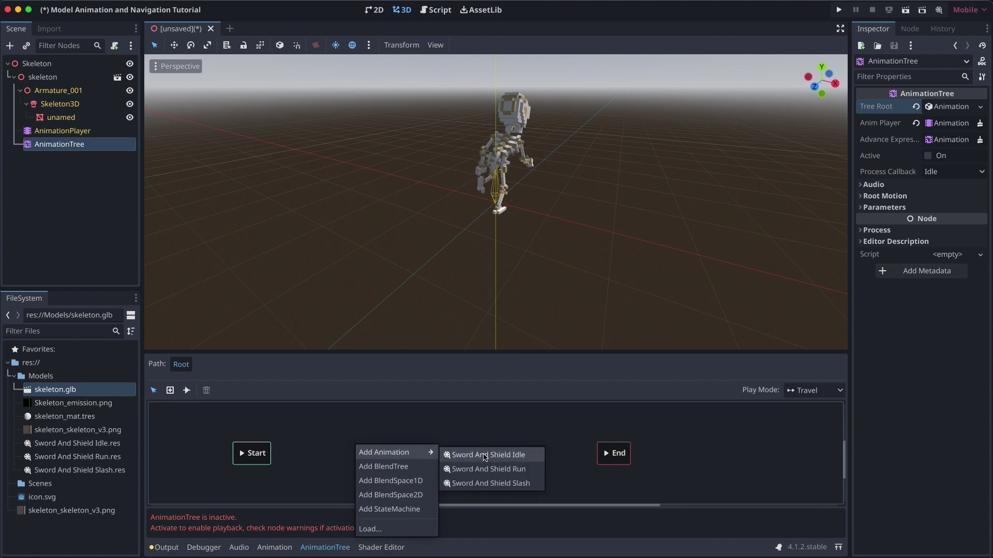
click(487, 455)
drag(365, 449, 369, 455)
double_click(370, 455)
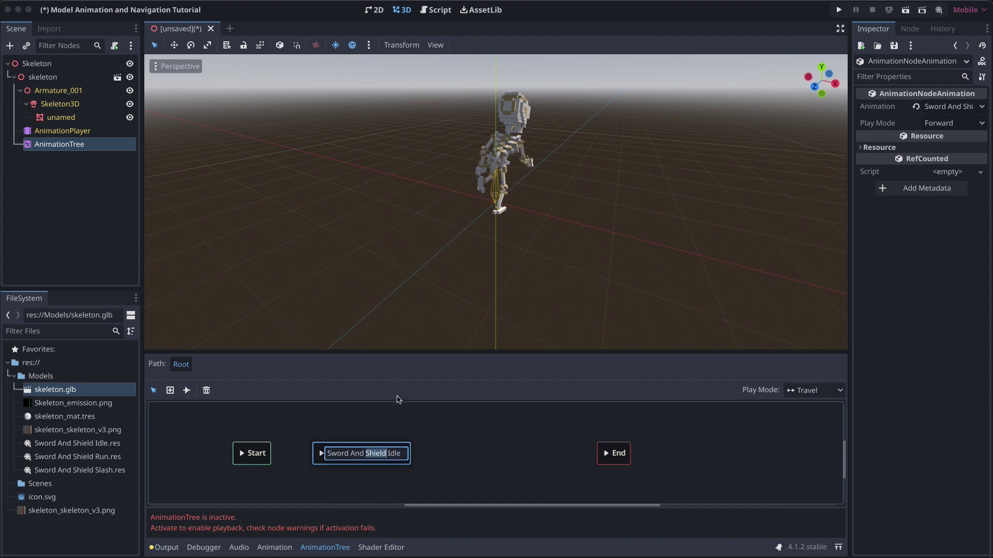
key(BackSpace)
key(BackSpace)
key(BackSpace)
key(BackSpace)
key(BackSpace)
key(BackSpace)
key(BackSpace)
key(BackSpace)
key(BackSpace)
key(BackSpace)
key(BackSpace)
key(Return)
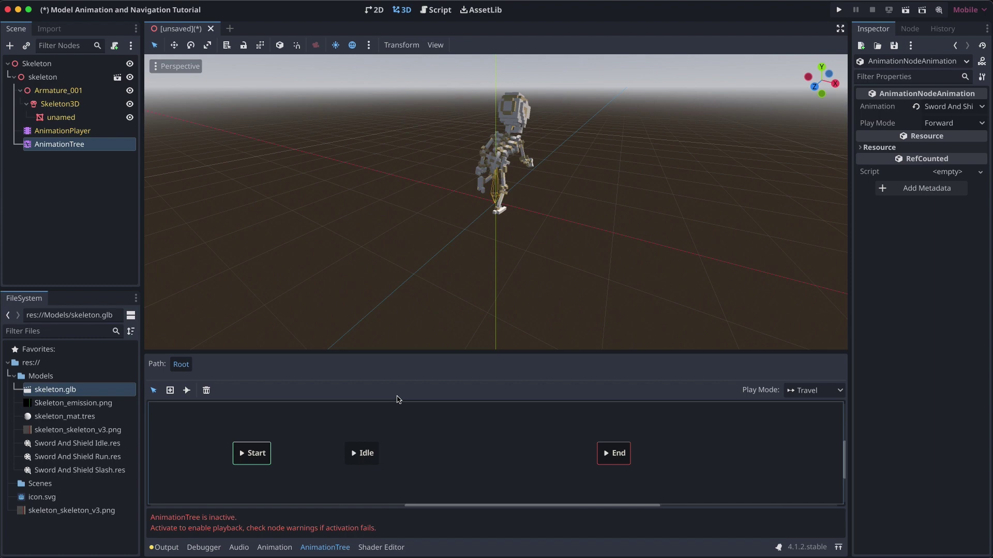
Connect the Start state to the Idle state with a transition and return to the select mode.
click(186, 390)
drag(258, 459, 360, 454)
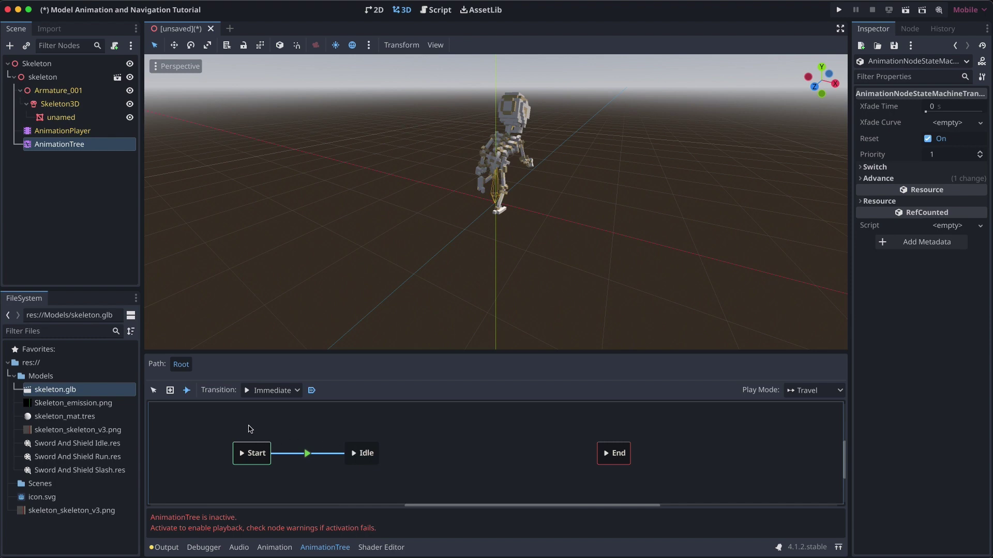
click(153, 390)
Add the Sword And Shield Slash animation above the Idle state in the state machine and rename it Attack.
right_click(354, 418)
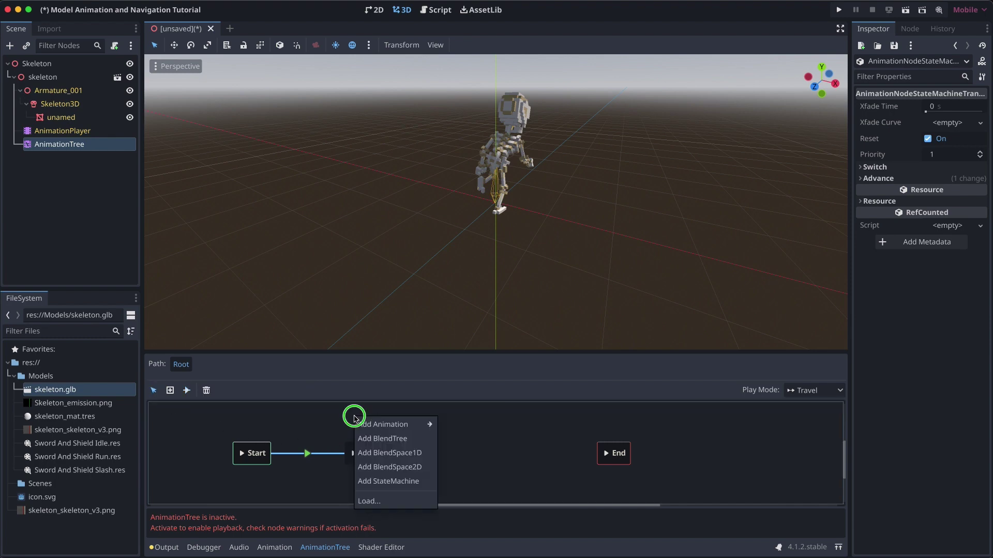
mouse_move(369, 427)
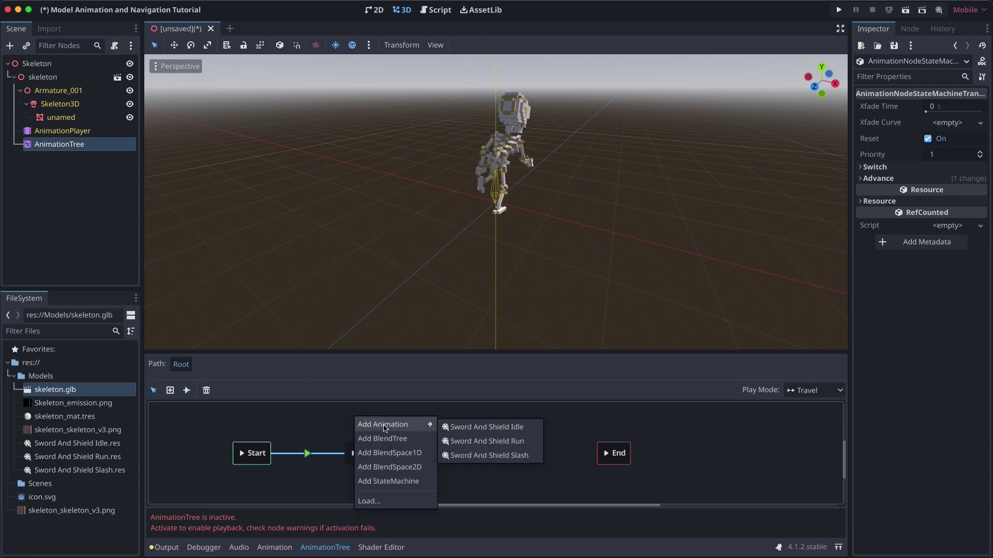
click(488, 455)
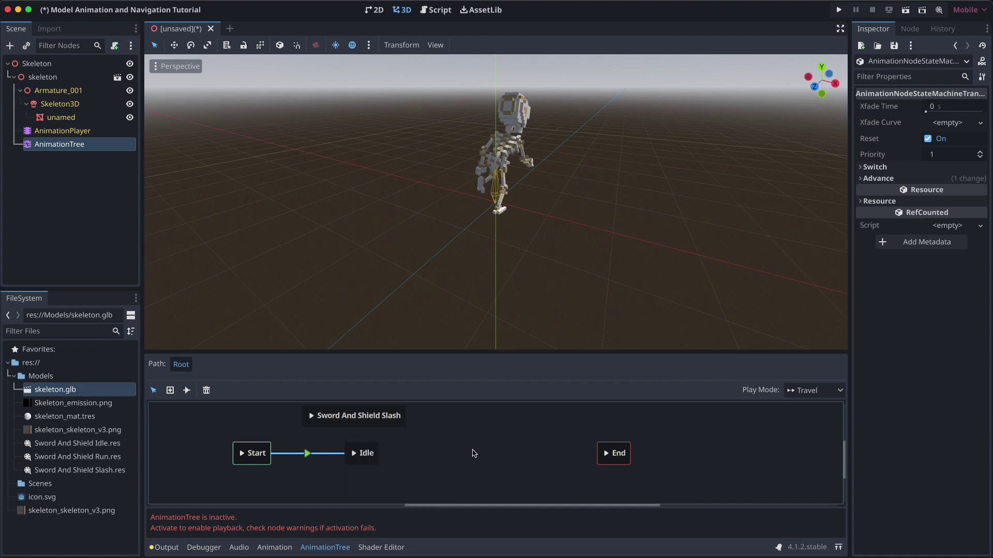
double_click(345, 417)
text(Attack)
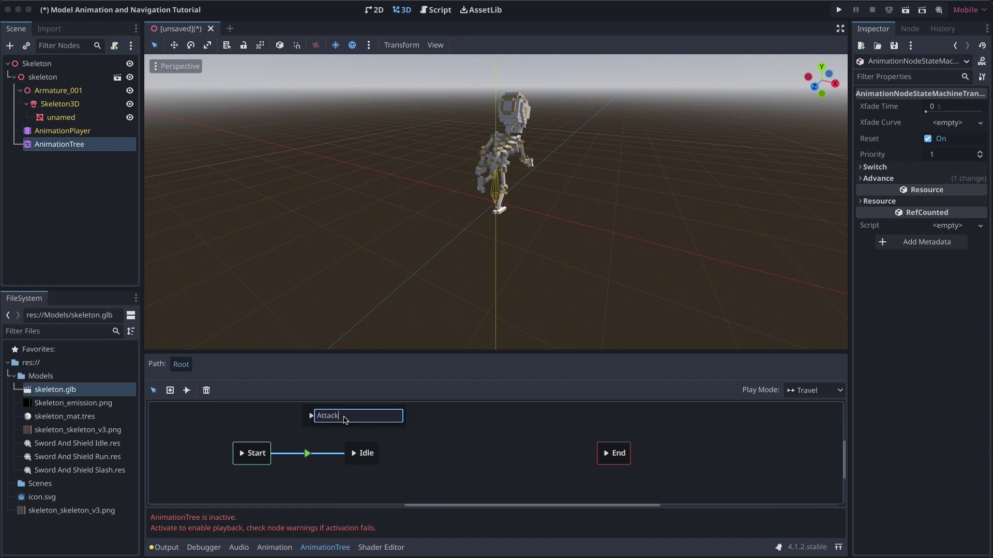
key(Return)
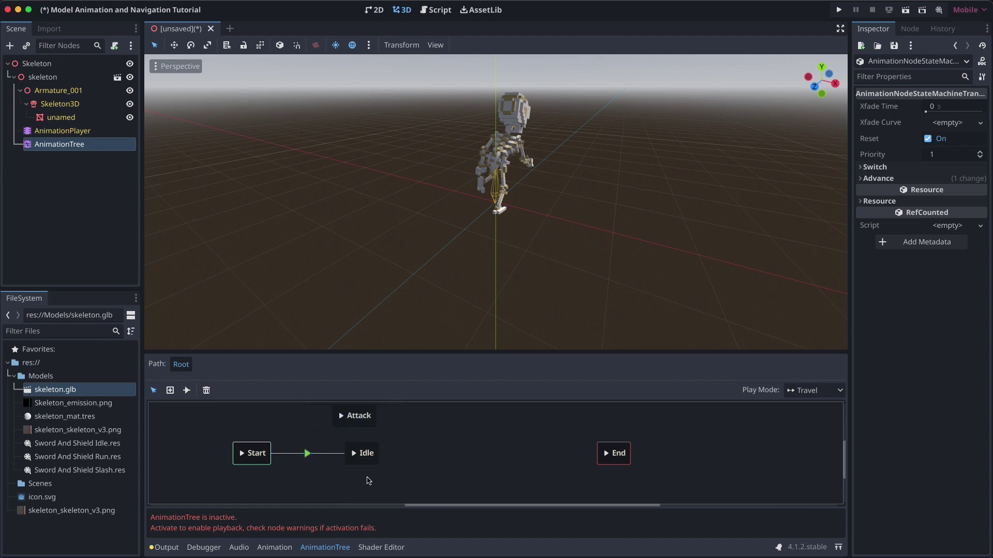
Add the Sword And Shield Run animation below the Idle state in the state machine and rename it Run.
right_click(334, 487)
mouse_move(370, 494)
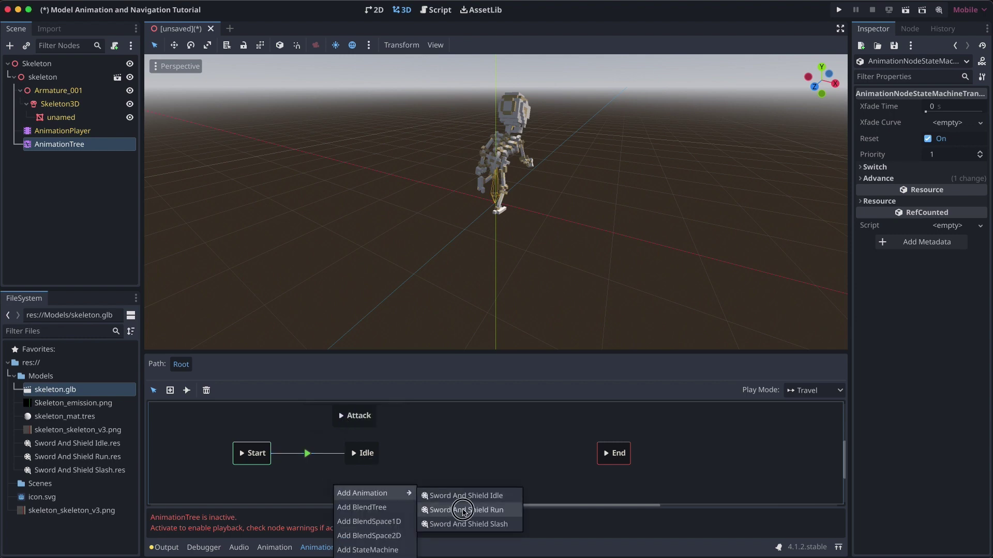
click(455, 509)
double_click(346, 485)
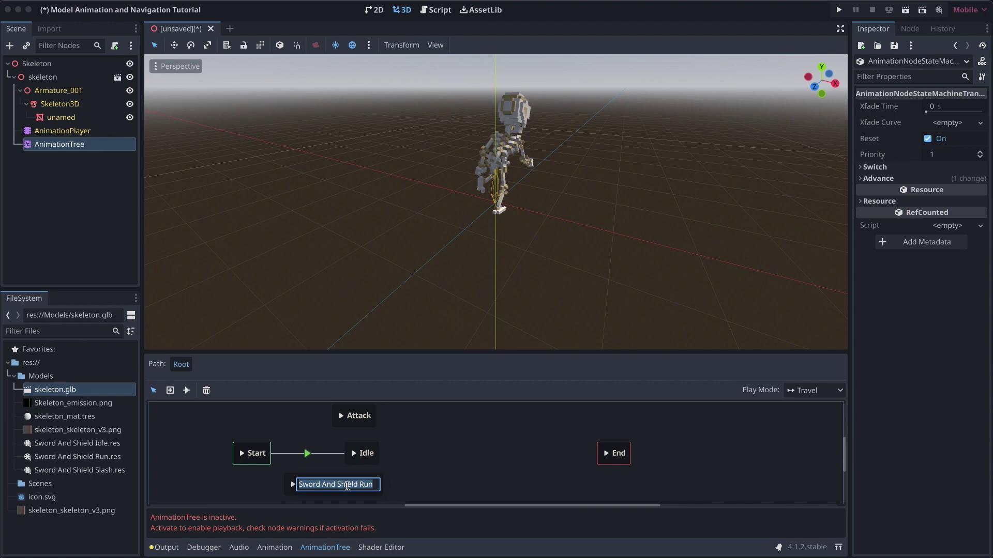
text(R)
key(Return)
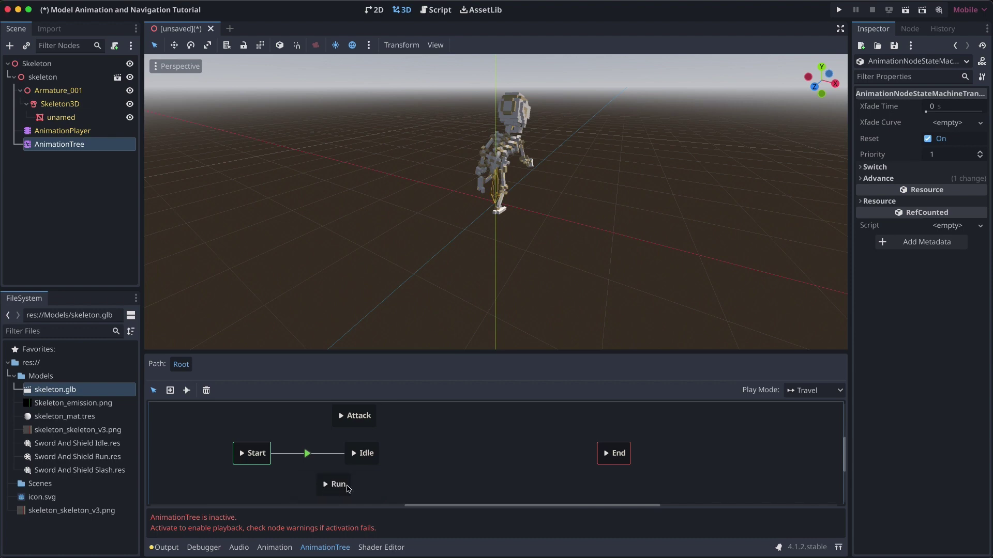
Move the Run and Attack states so that both line up vertically with the Idle state.
double_click(369, 490)
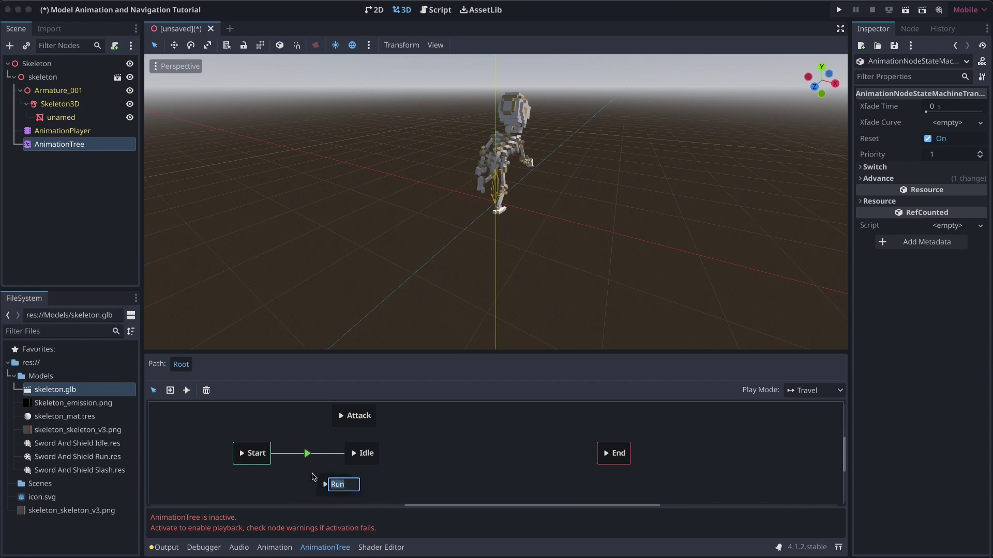
click(322, 493)
drag(326, 497, 351, 501)
drag(336, 428, 344, 429)
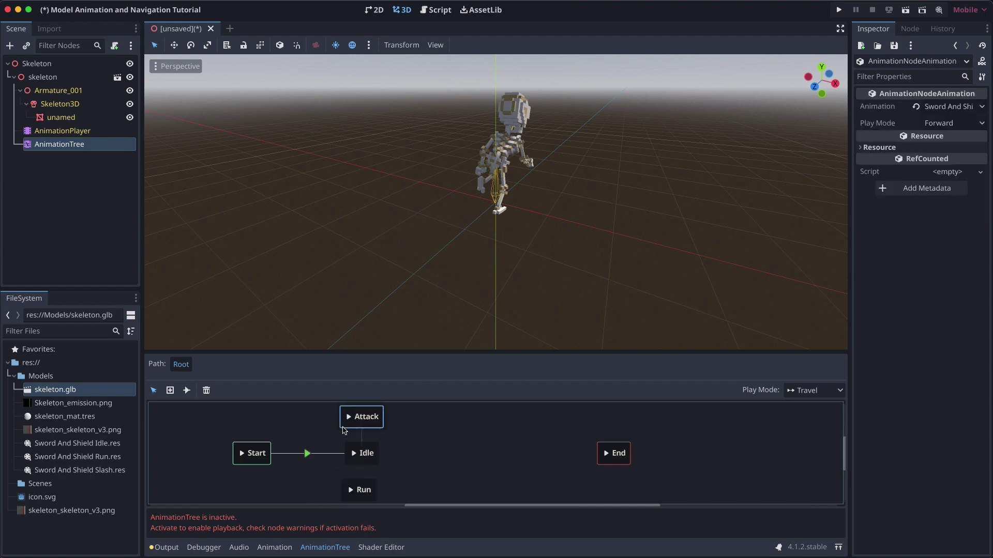
Connect Idle with Attack and Idle with Run by transitions in both directions, and return to the select mode.
click(187, 391)
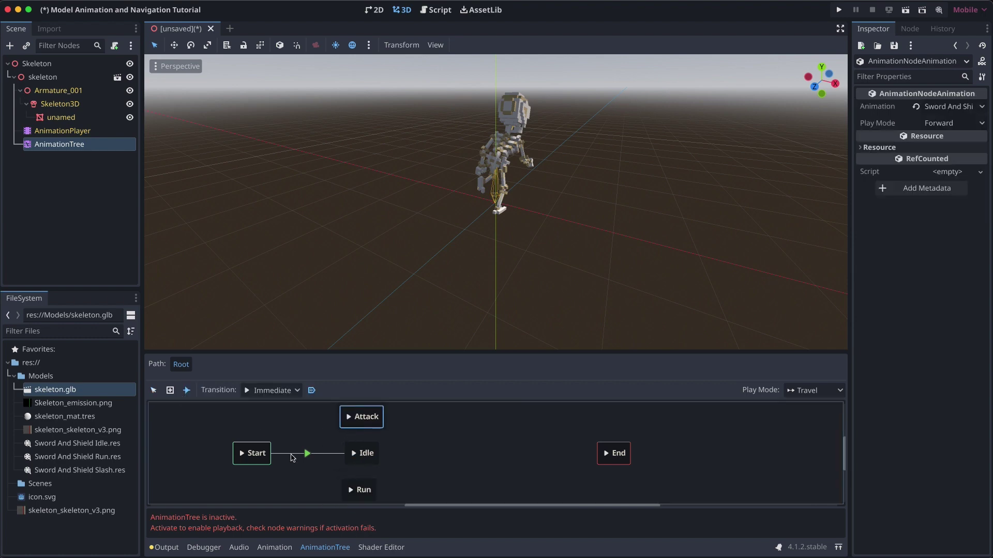
mouse_move(362, 462)
mouse_down()
mouse_move(361, 489)
mouse_move(373, 456)
mouse_move(354, 444)
mouse_move(362, 417)
mouse_move(370, 455)
mouse_up()
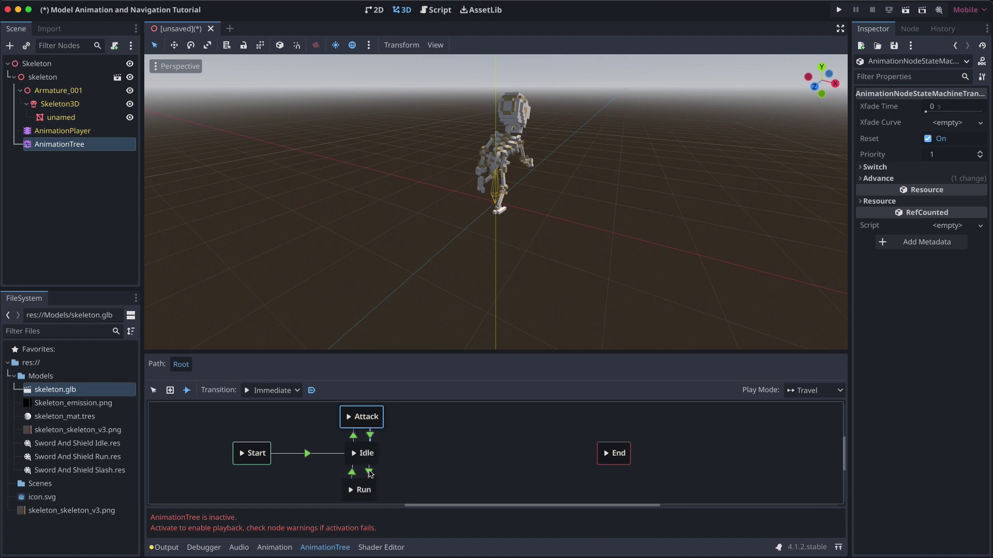
click(153, 390)
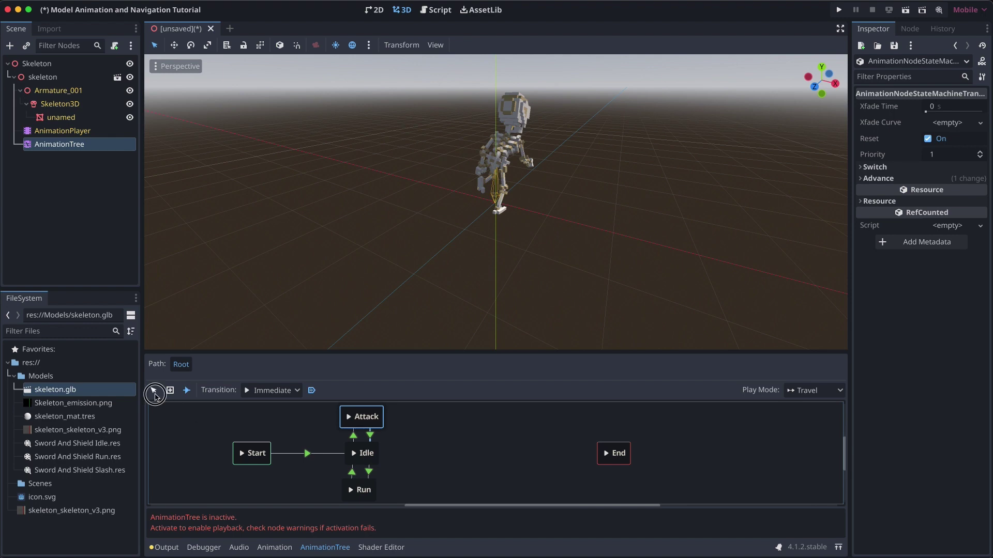
Give the Idle-to-Run transition the advance condition start_running and an Xfade Time of 0.5 s.
click(369, 473)
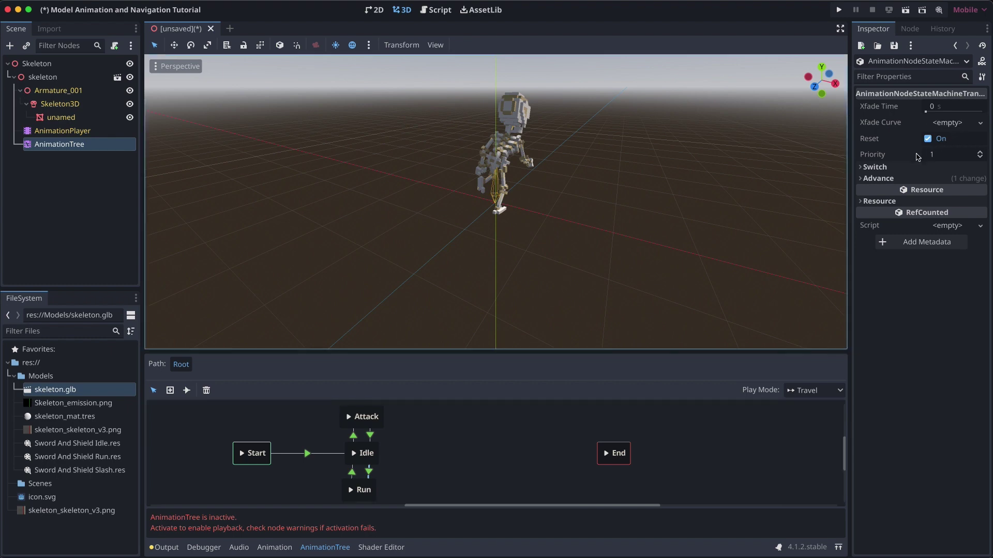
click(863, 181)
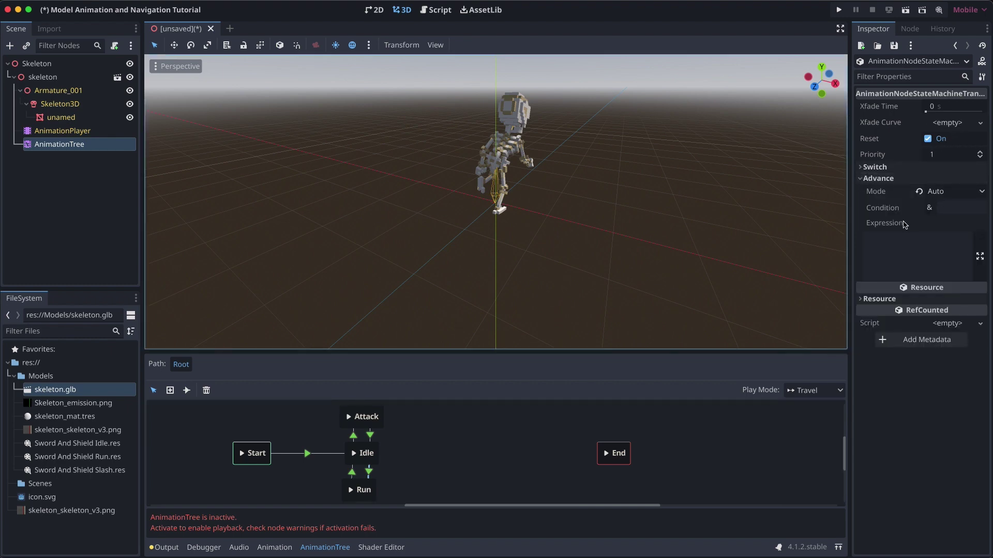
click(959, 206)
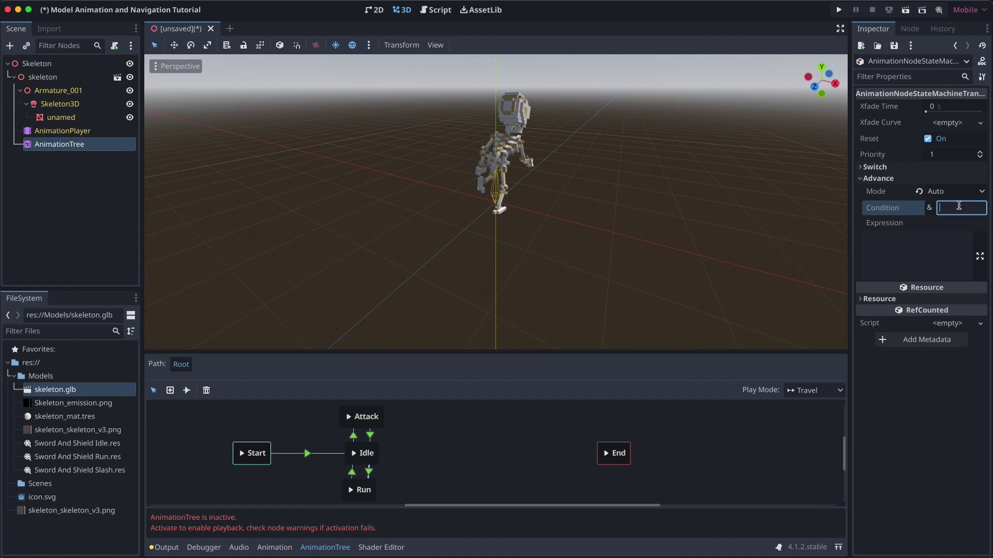
text(star)
text(t_running)
key(Return)
click(954, 106)
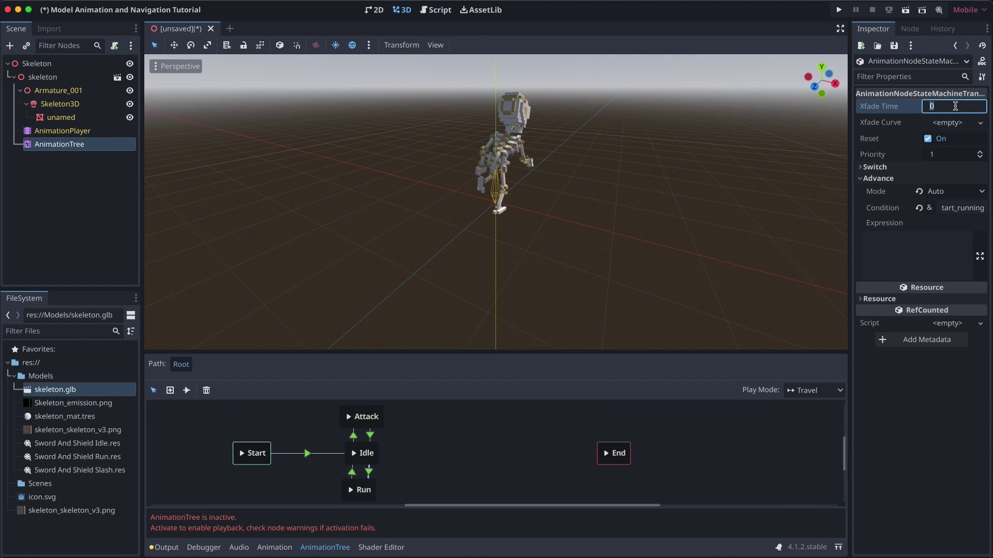
text(0.5)
key(Return)
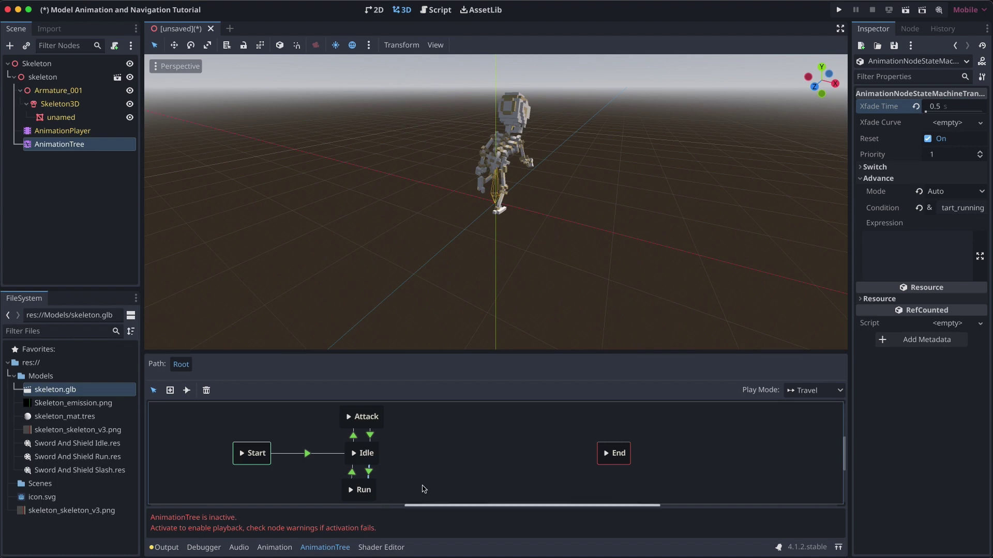
click(954, 213)
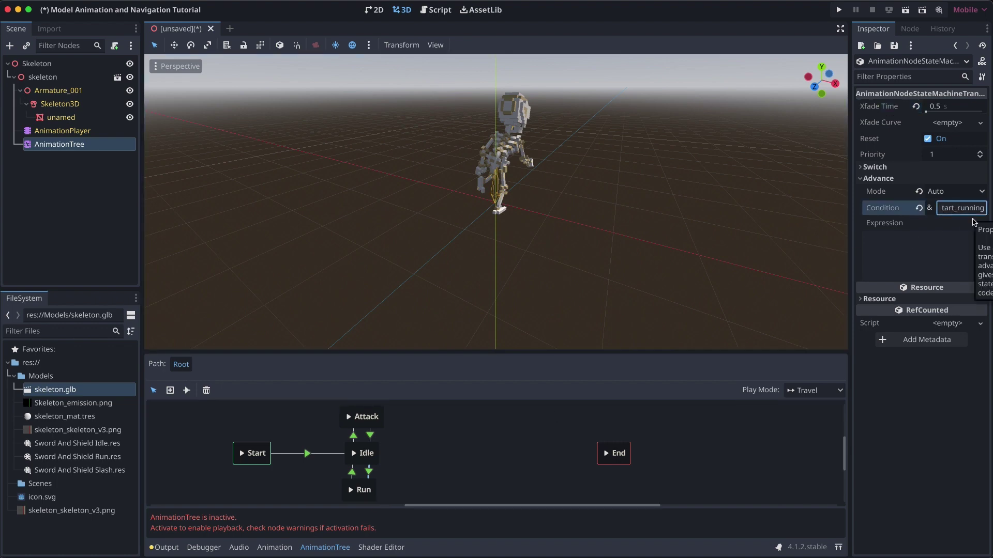
text(s)
key(Return)
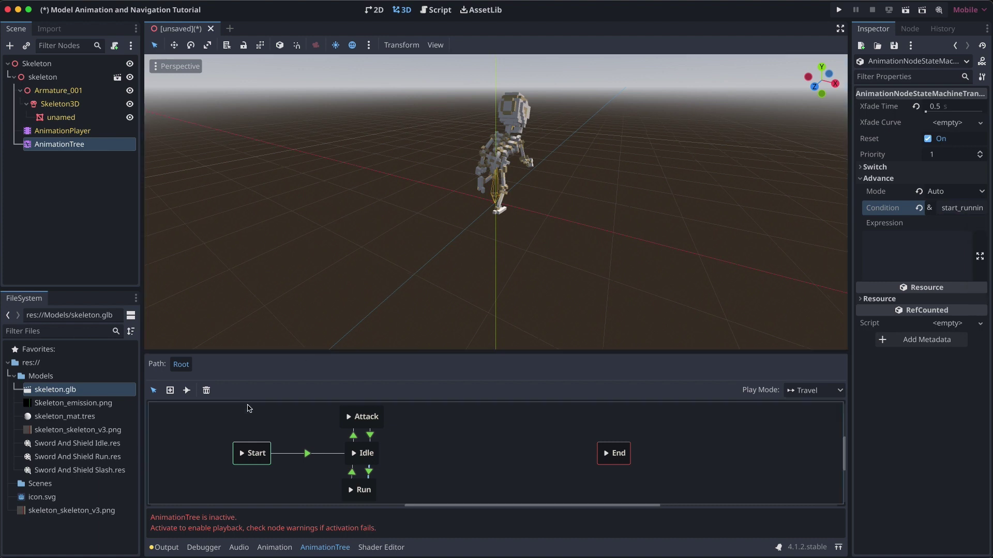
Set the Run-to-Idle transition's Xfade Time to 0.5 s and enter its stop condition for advancing.
click(353, 473)
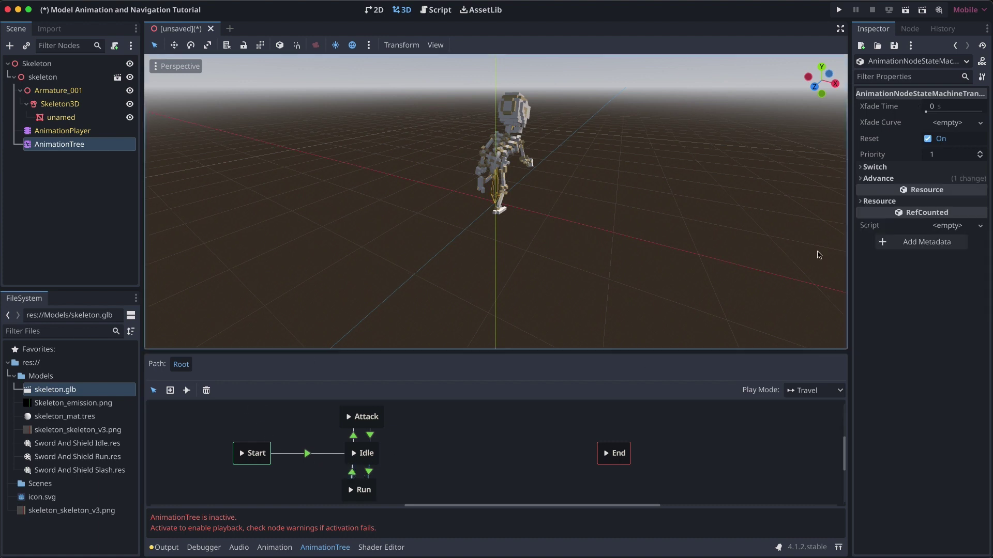
click(951, 107)
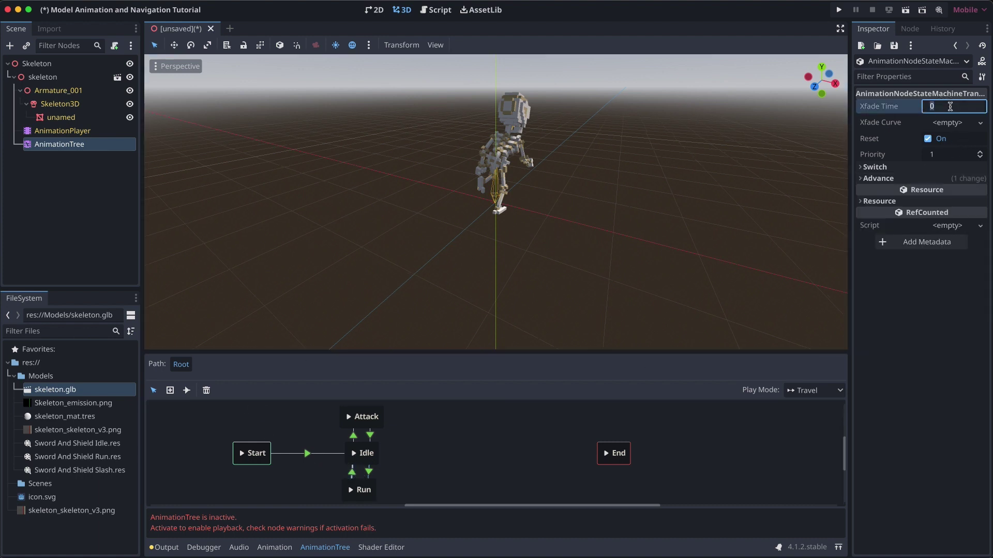
key(Return)
click(862, 180)
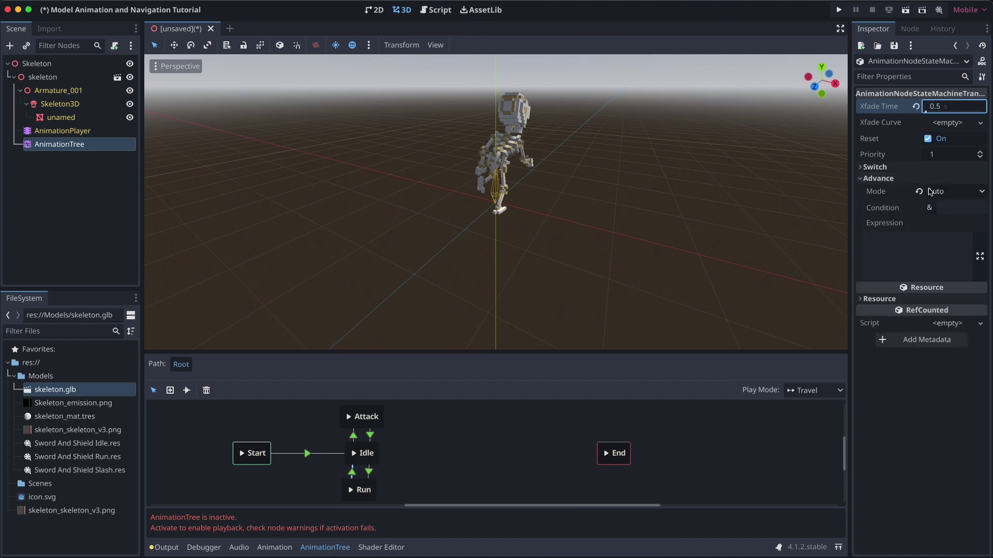
click(958, 208)
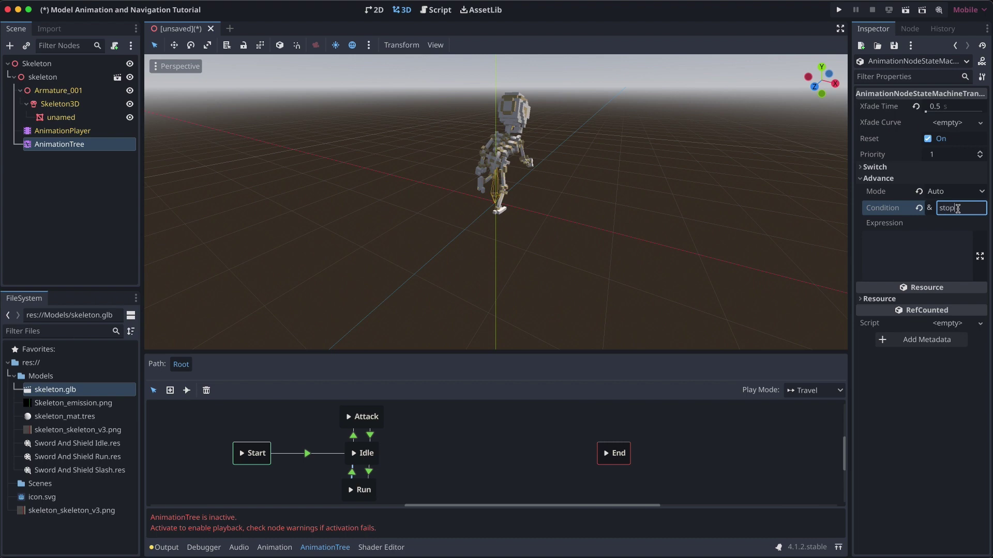
key(Return)
Set the Idle-to-Attack transition's Xfade Time to 0.5 s and its advance condition to attack.
click(354, 436)
click(879, 179)
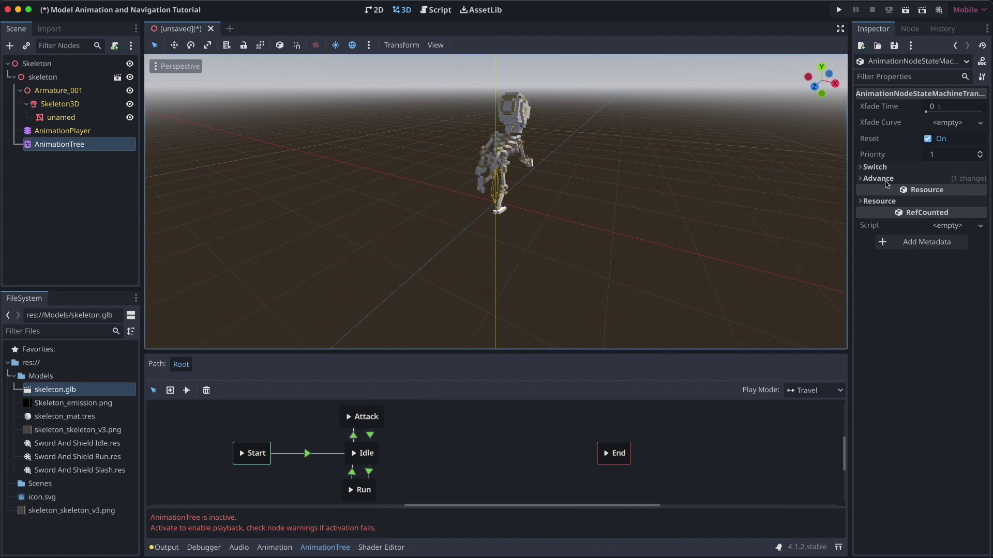
click(952, 107)
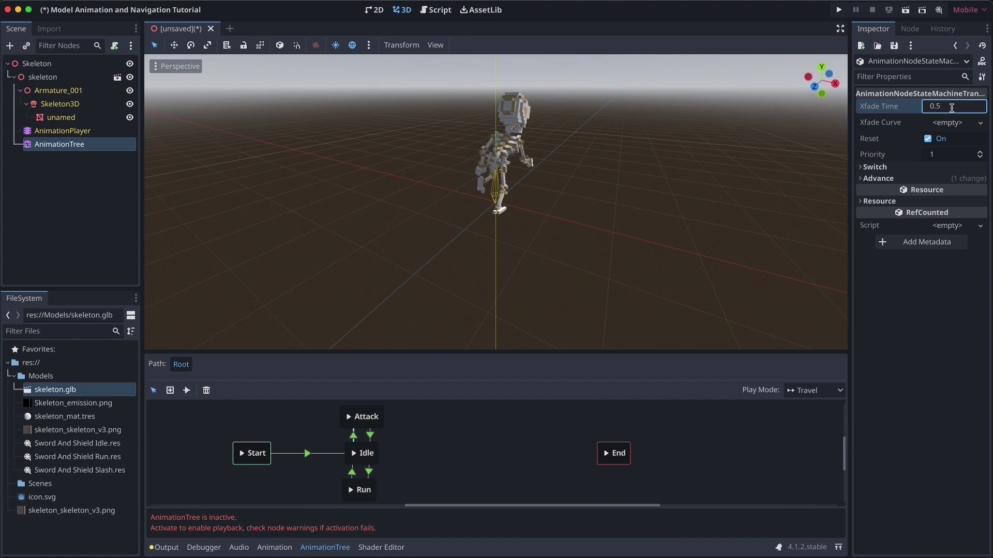
click(860, 179)
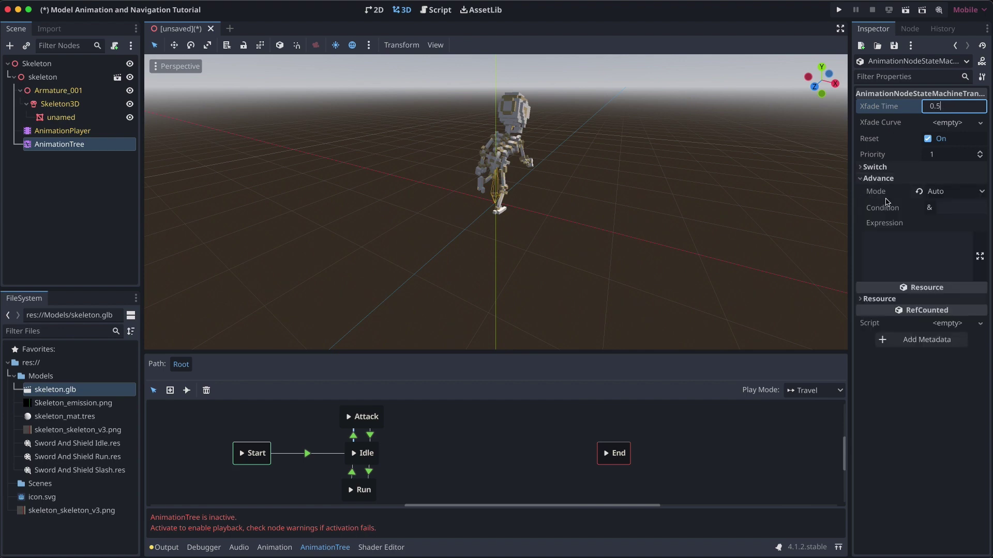
click(959, 208)
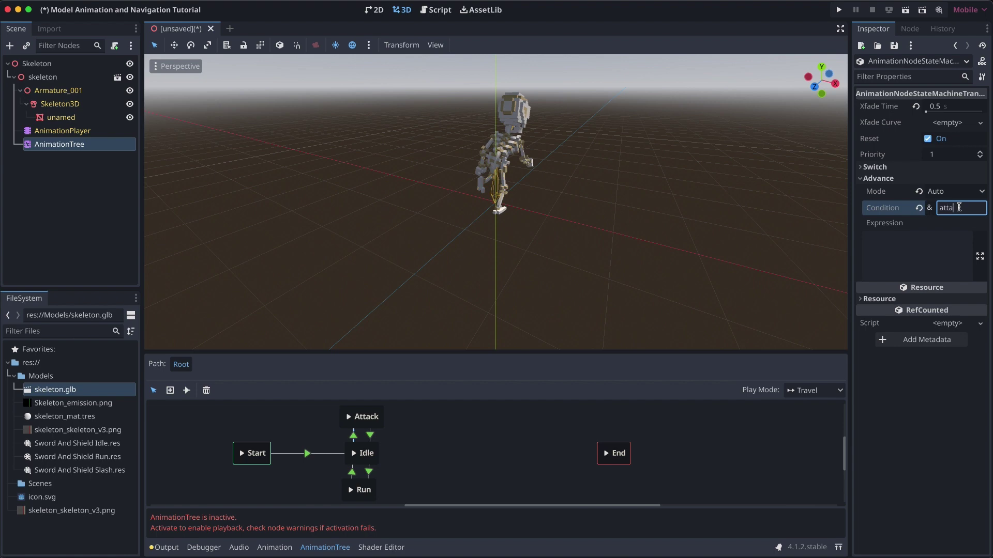
key(Return)
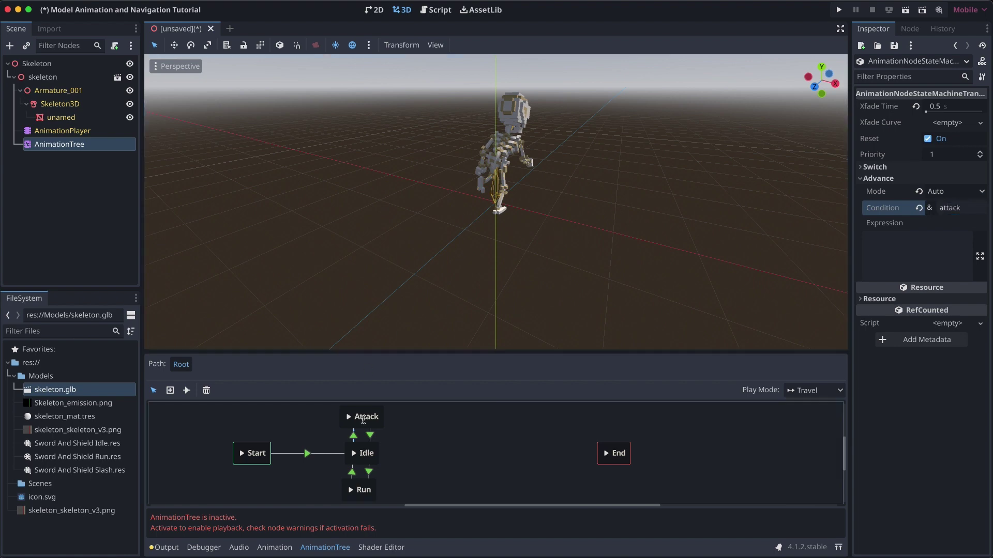
Set the Attack-to-Idle transition's Switch Mode to At End and its Xfade Time to 0.5 s.
click(370, 437)
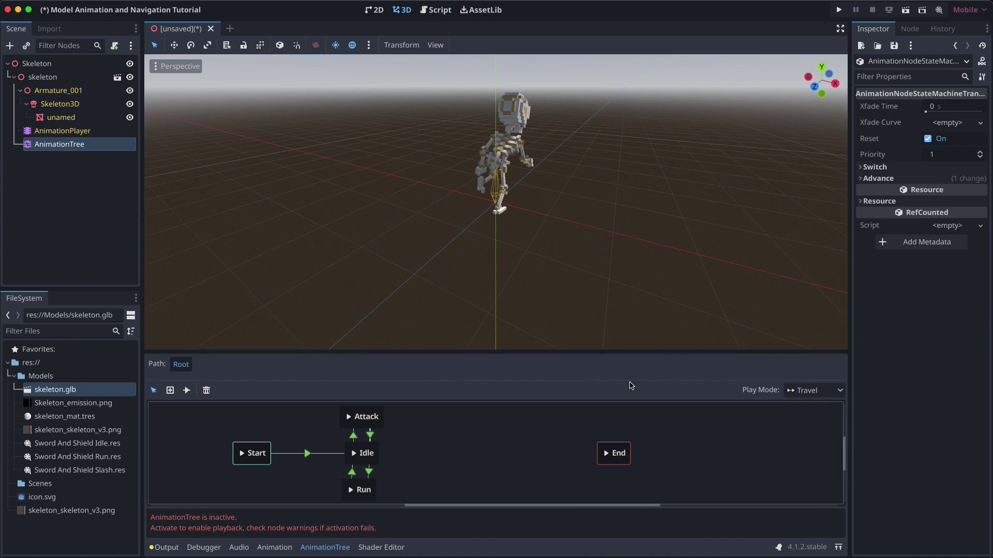
click(862, 167)
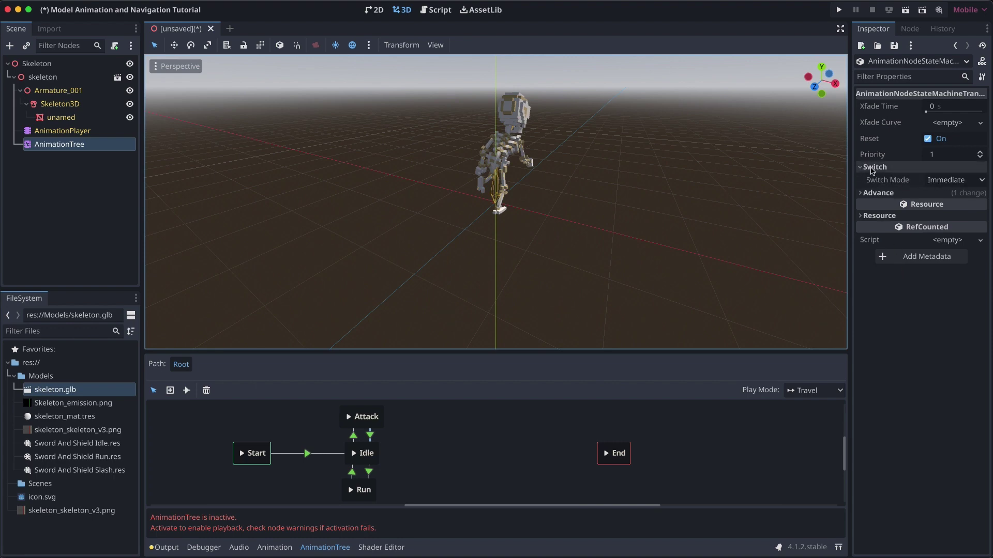
click(954, 184)
click(947, 225)
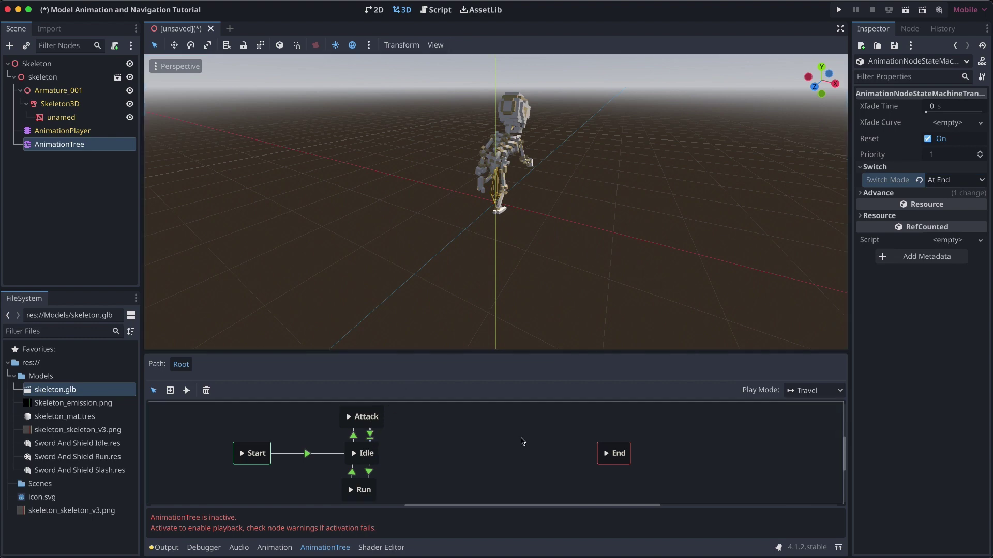
click(953, 105)
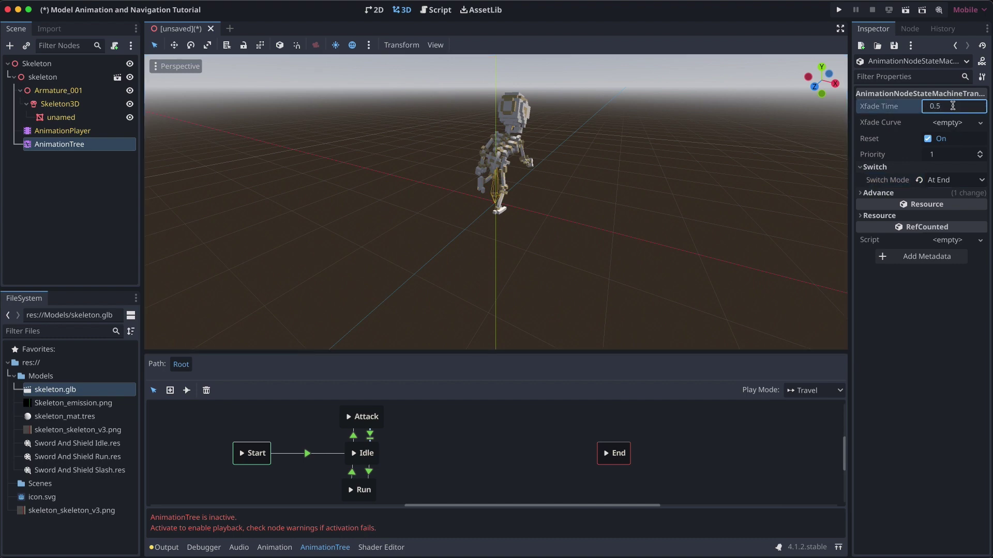
key(Return)
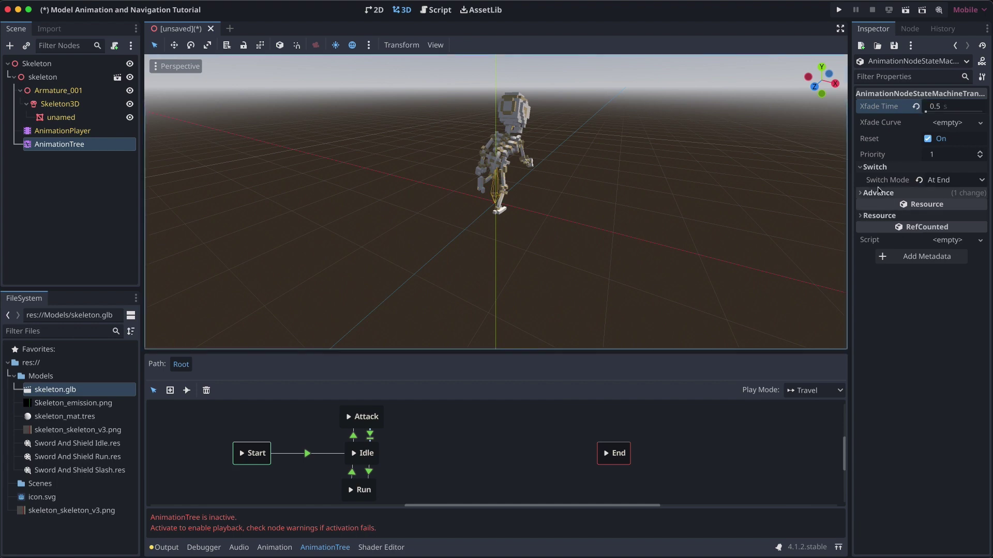
Assign the mixamorig_Root bone as the AnimationTree's root motion track and make the tree active.
click(46, 148)
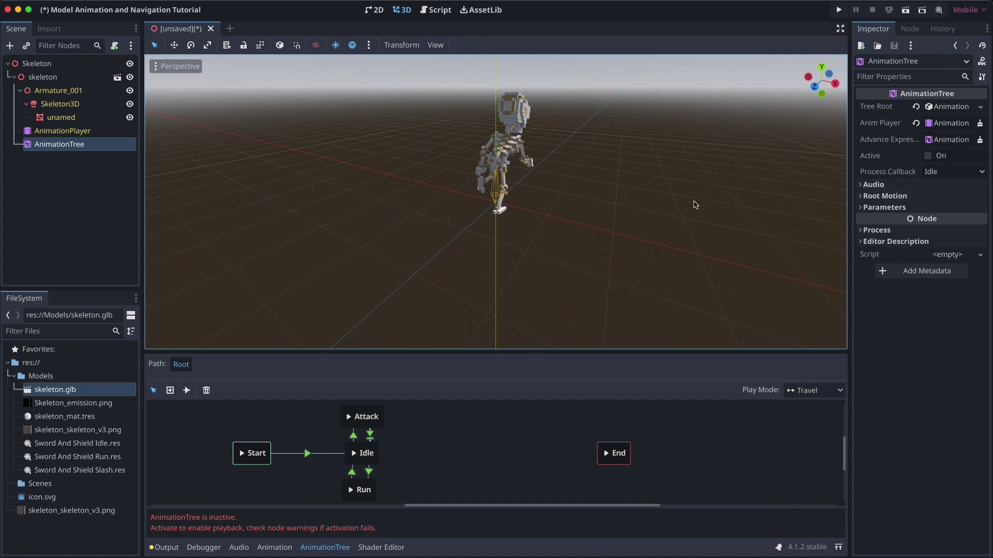
click(879, 196)
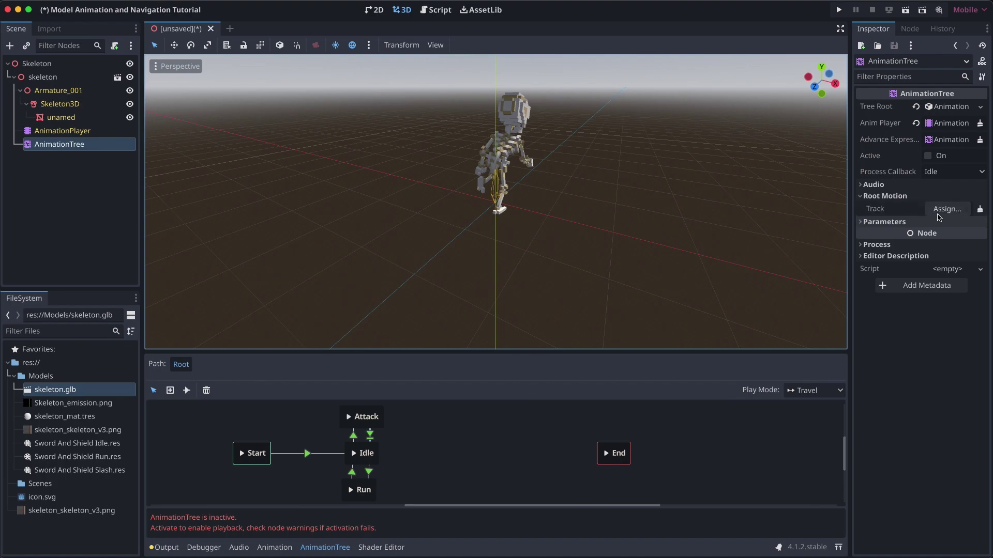
click(945, 209)
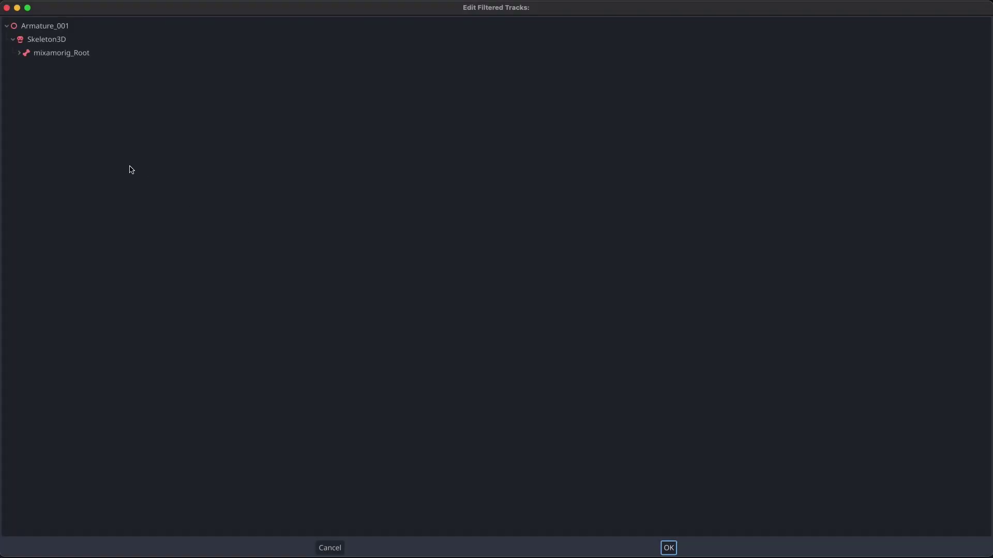
click(49, 53)
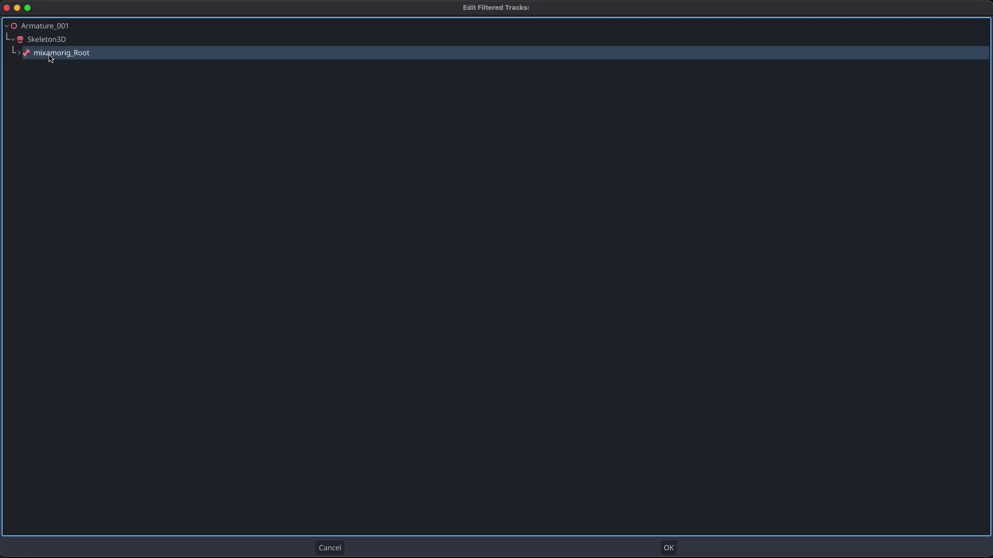
click(668, 548)
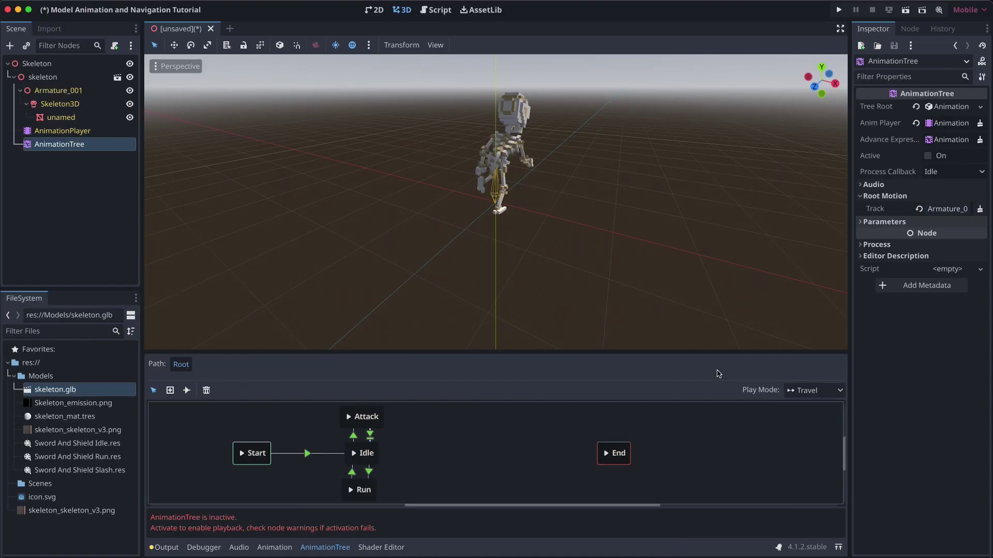
click(928, 156)
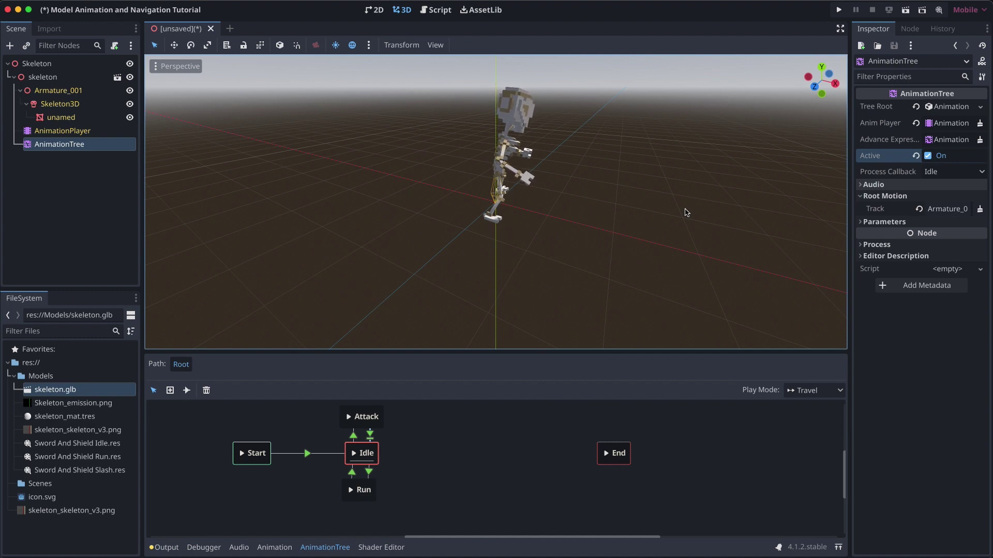
Test the state machine by switching the Attack, Sstart Running and Stop Running conditions on and off in turn.
click(862, 224)
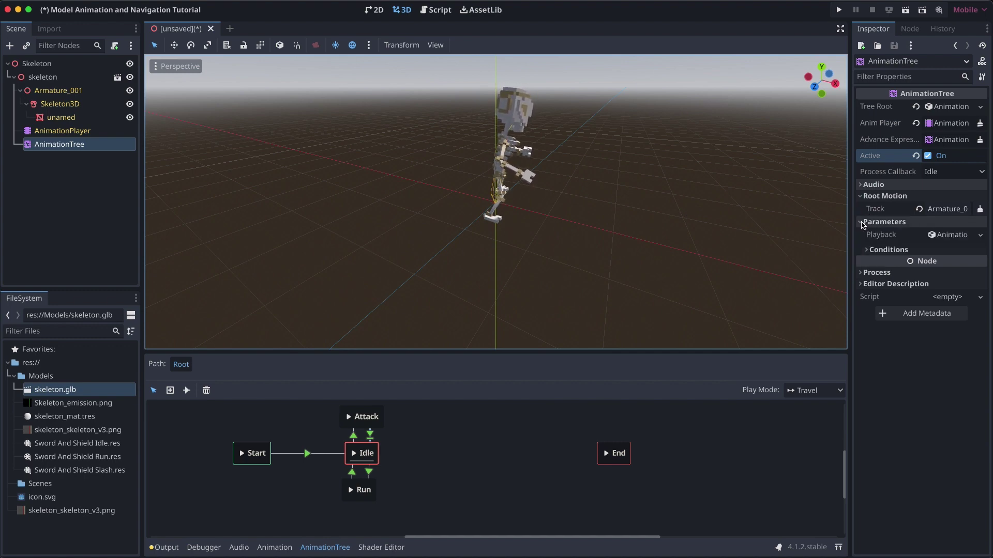
click(867, 251)
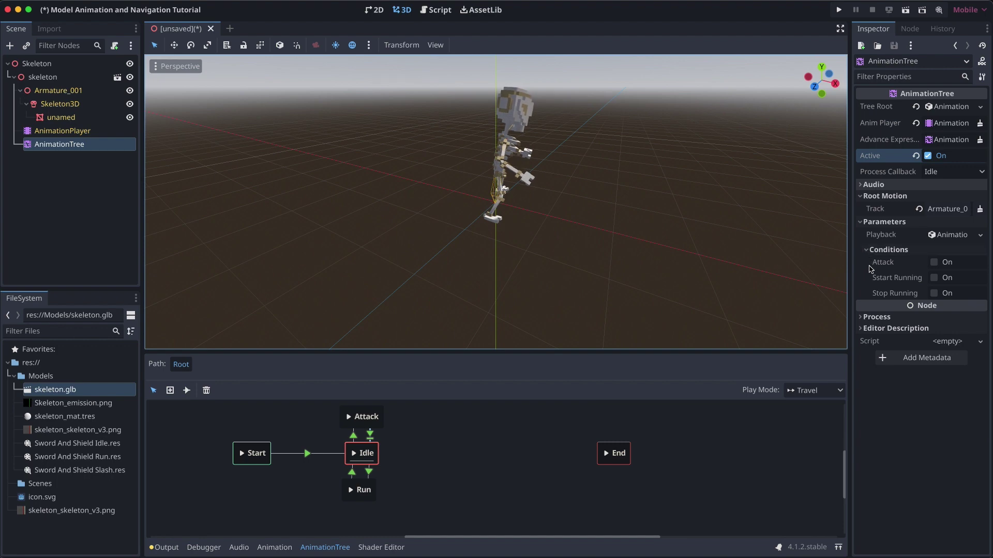
click(935, 262)
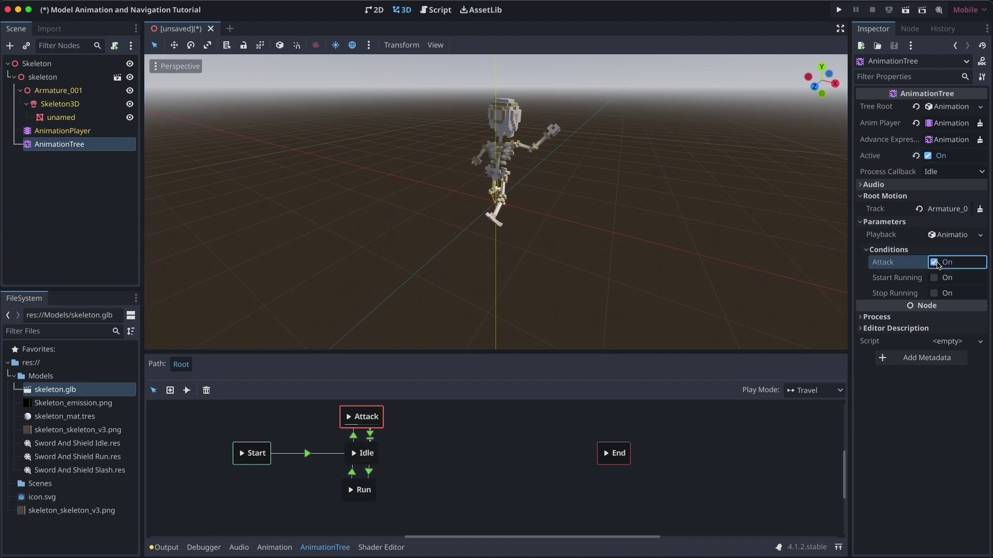
click(935, 262)
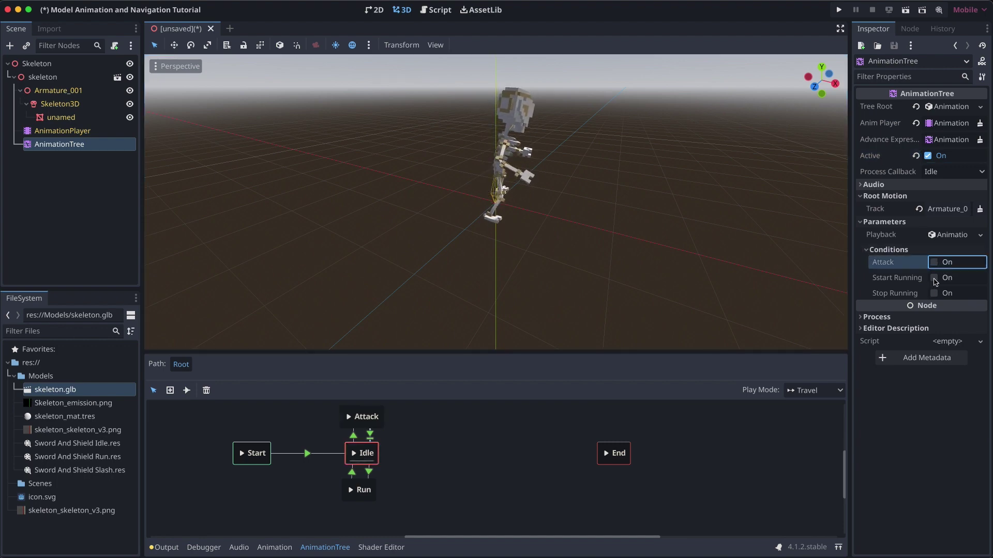
click(935, 278)
click(935, 278)
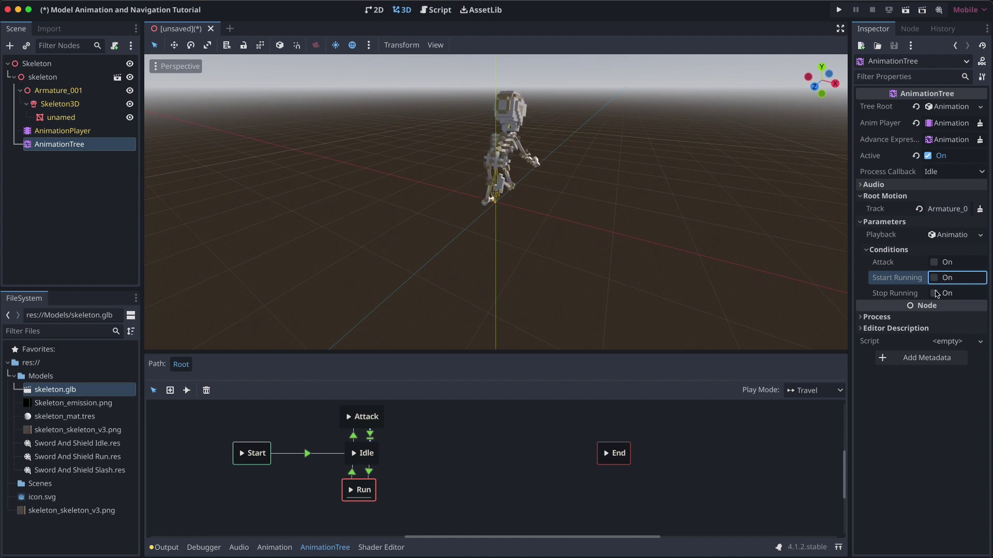
click(934, 294)
click(934, 293)
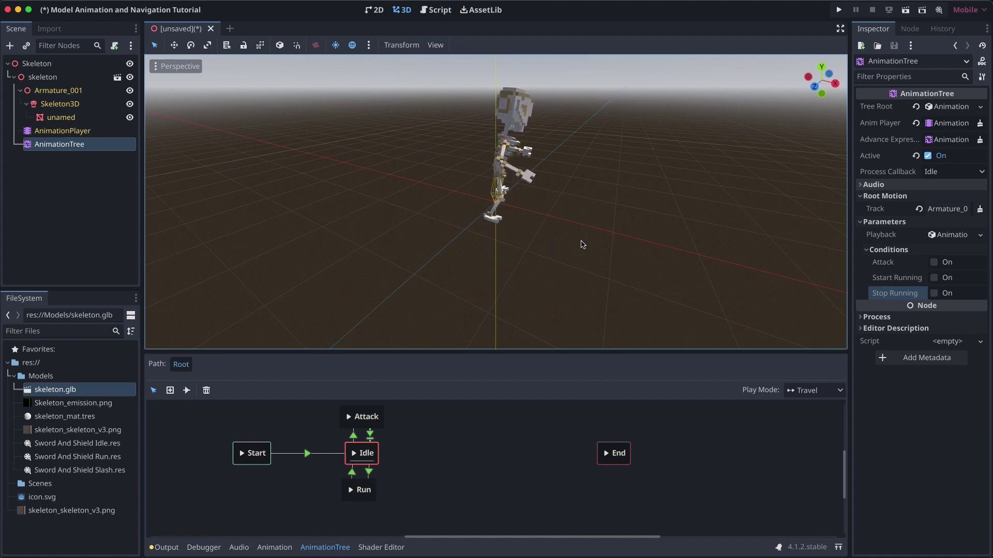
Add a RootMotionView child to the lowercase skeleton node and set its Animation Path to the AnimationTree.
click(55, 78)
right_click(57, 78)
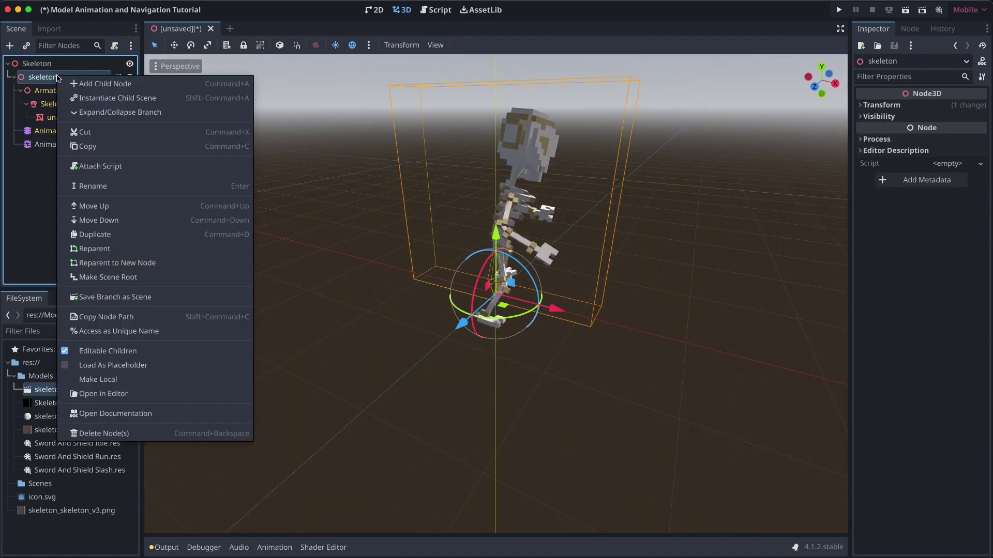
click(101, 83)
text(view)
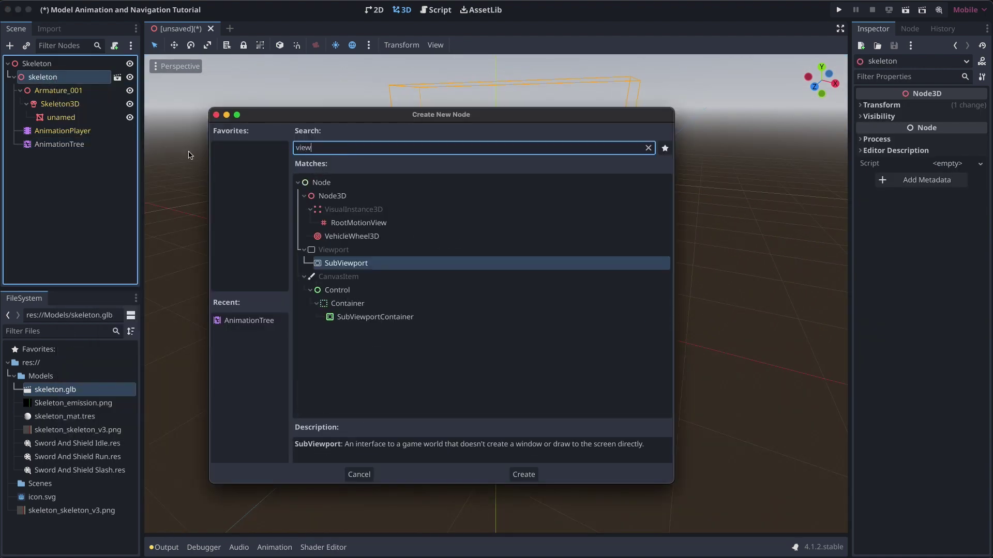
click(359, 225)
click(526, 475)
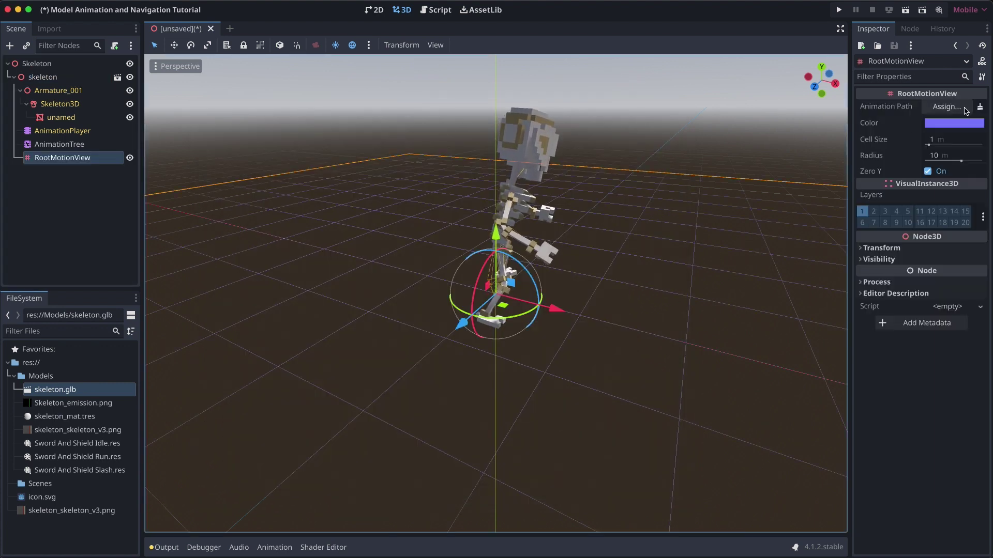
click(965, 108)
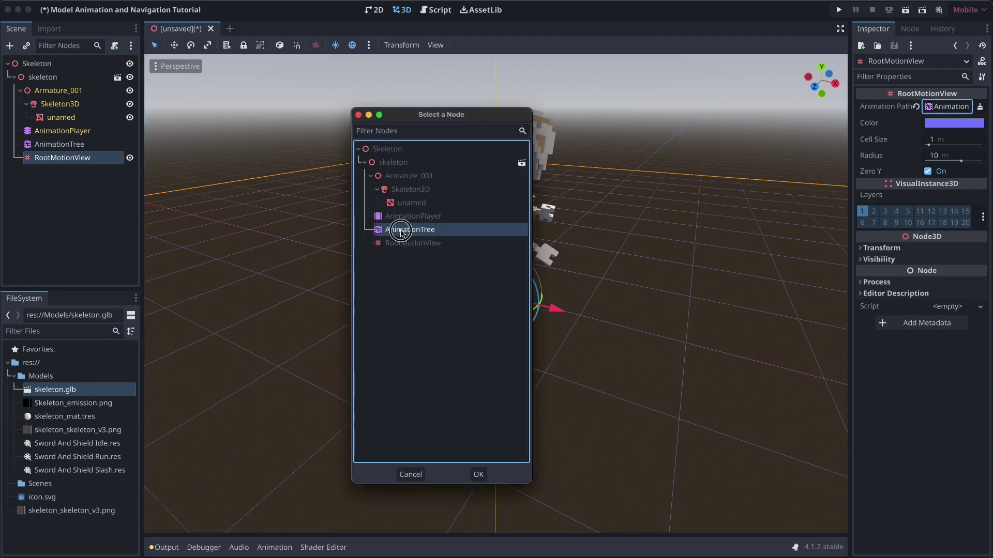
double_click(393, 231)
Preview the root motion on the grid by toggling the AnimationTree's Sstart Running, Stop Running and Attack conditions.
click(57, 145)
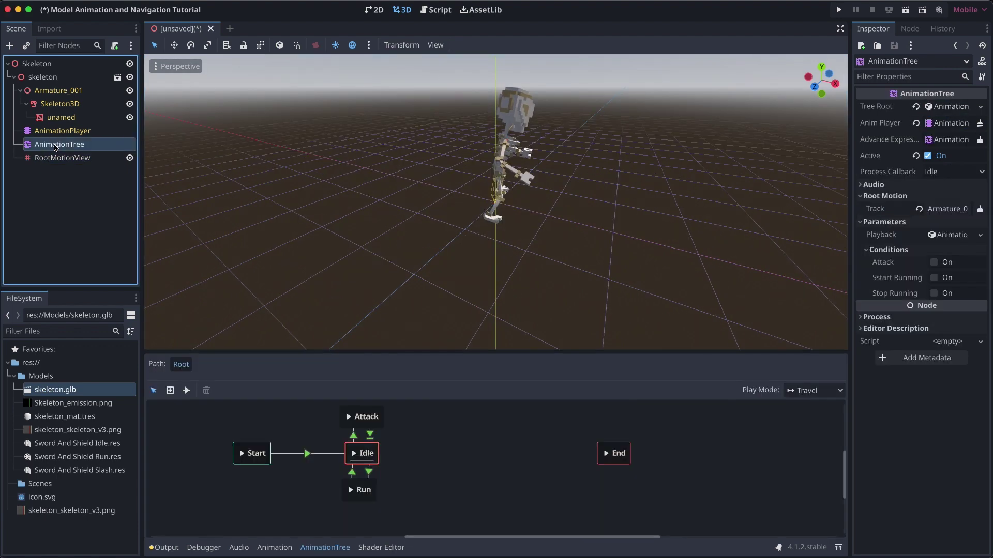
click(934, 278)
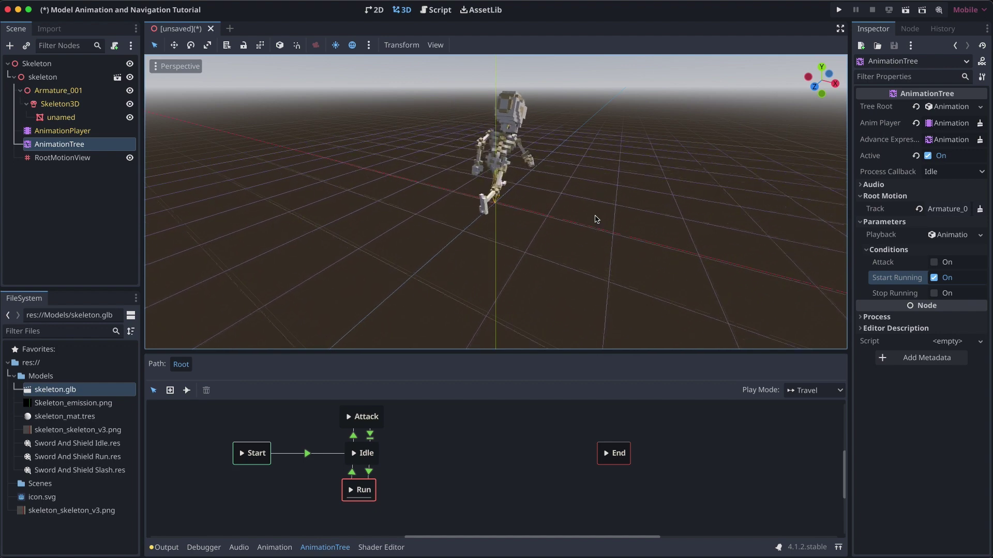
click(934, 278)
click(934, 293)
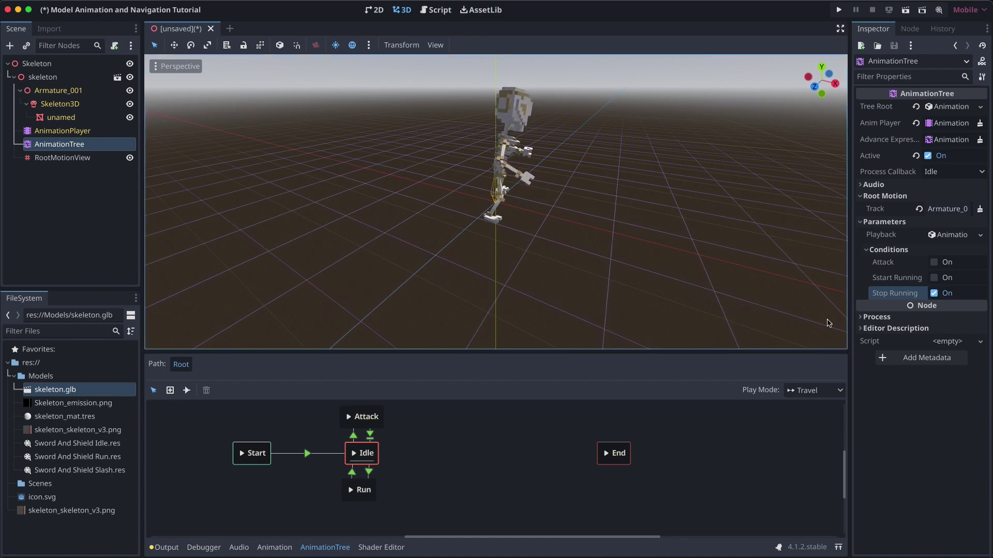
click(934, 262)
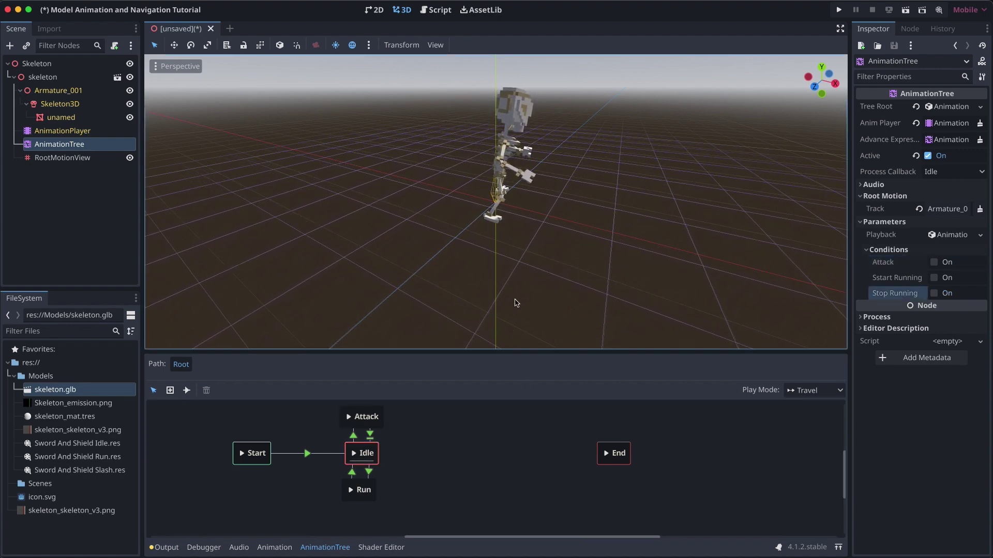
Import BoneSword.glb from the BoneSword folder in Finder into the project's Models folder.
click(46, 378)
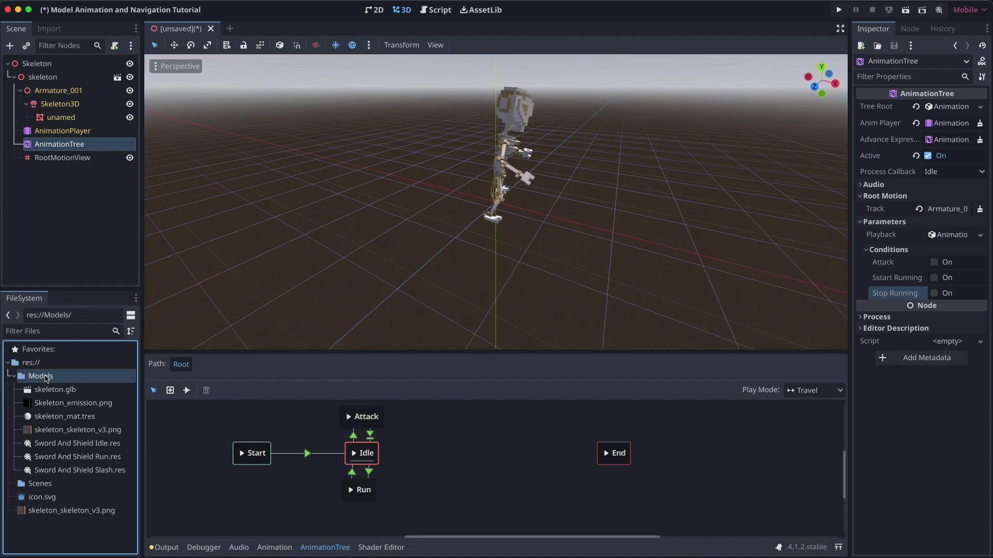
key(super+Tab)
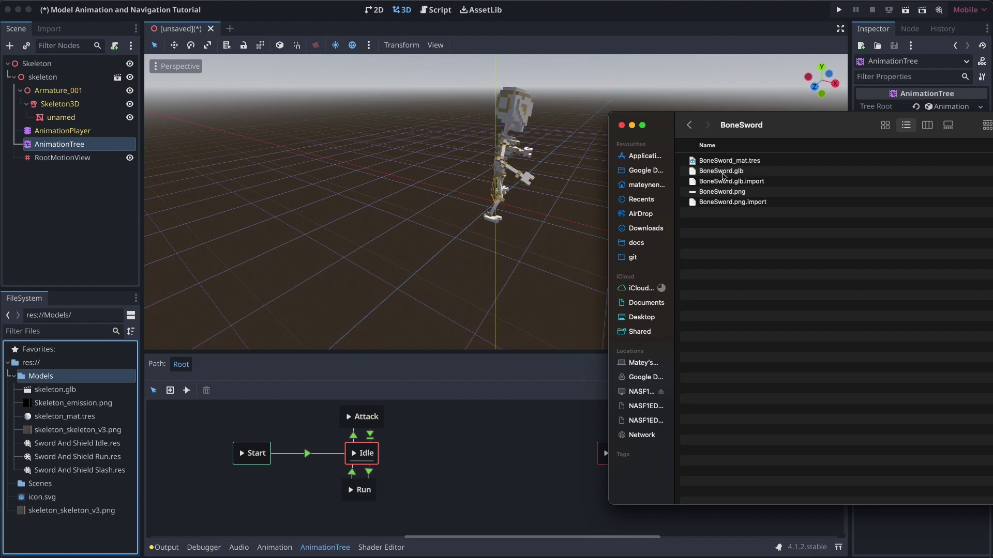
drag(729, 173, 43, 378)
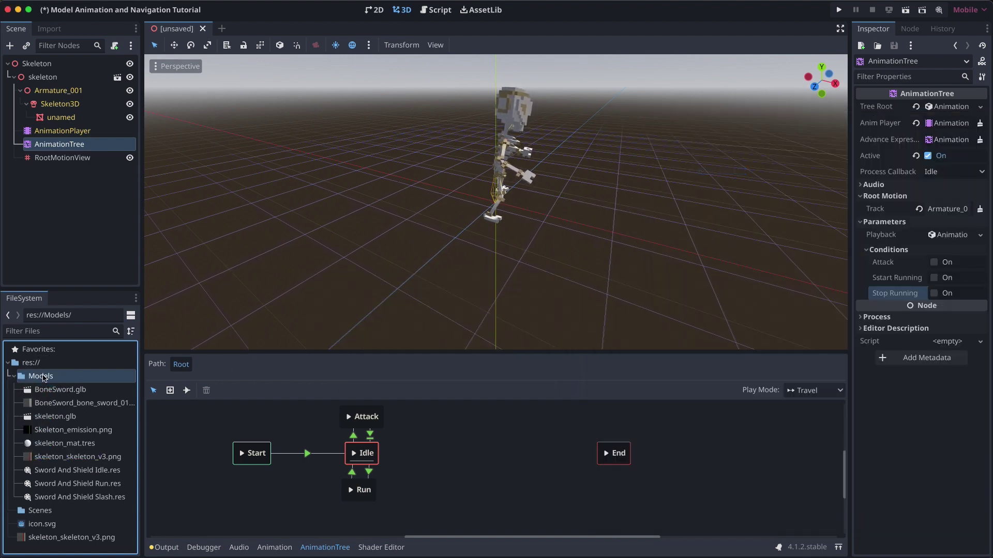
Add a BoneAttachment3D node as a child of Skeleton3D.
click(98, 202)
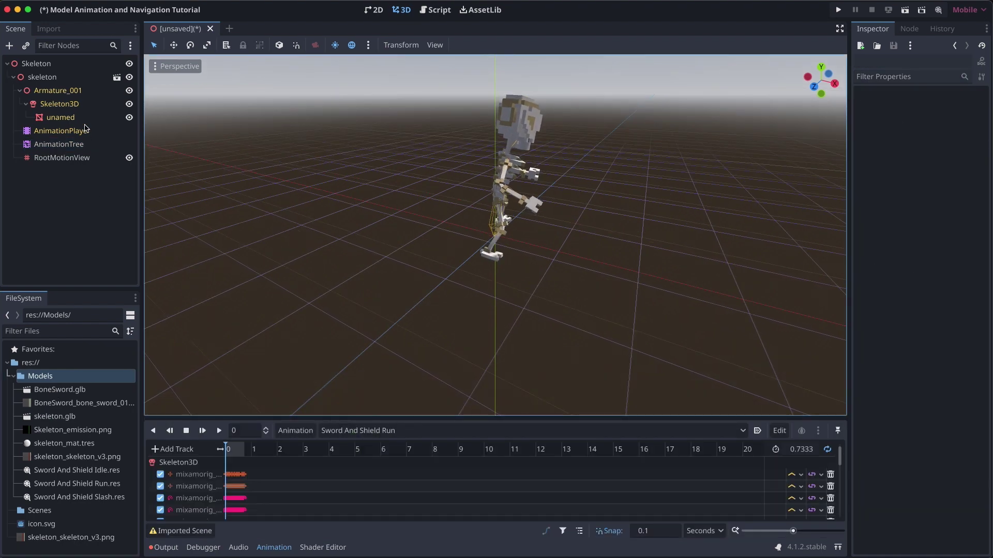
click(60, 104)
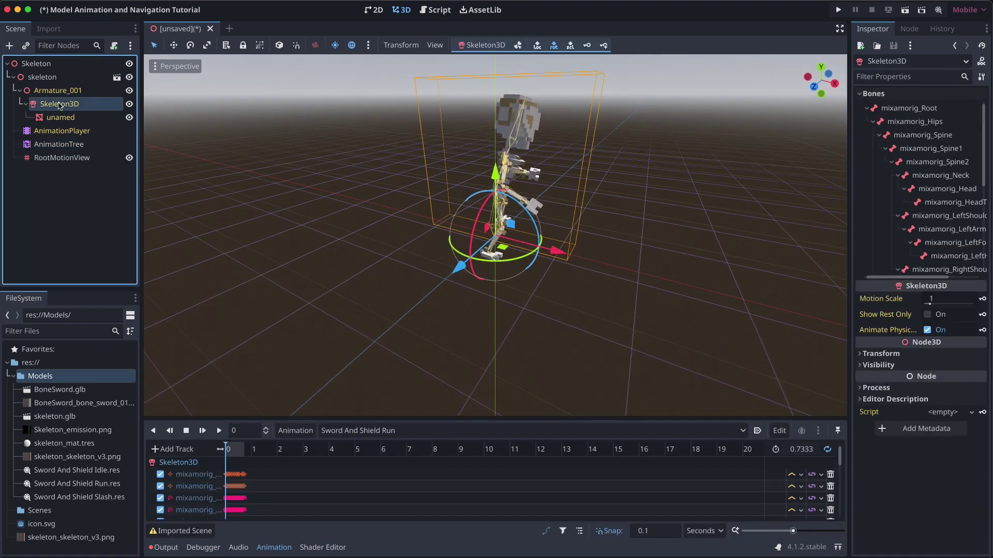
right_click(59, 105)
click(85, 111)
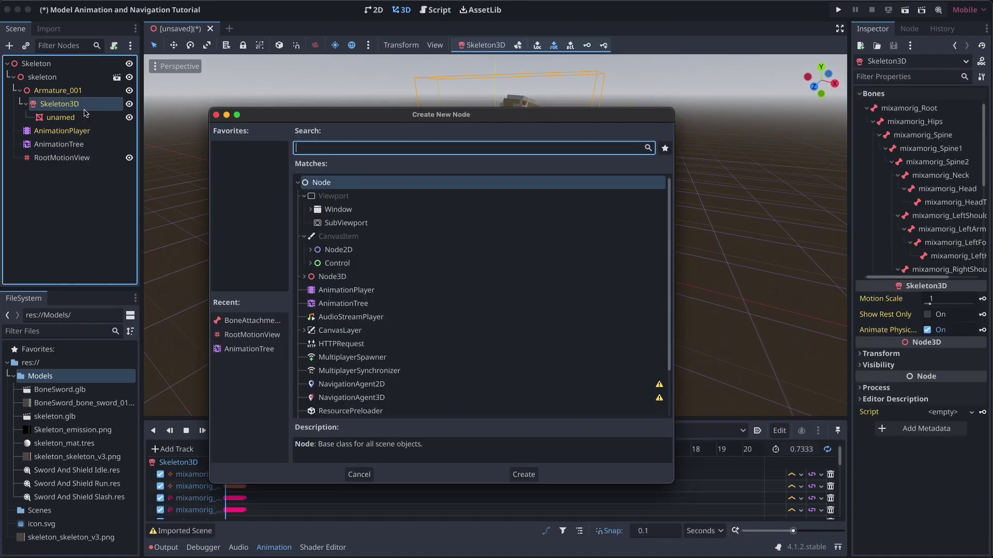
text(boneat)
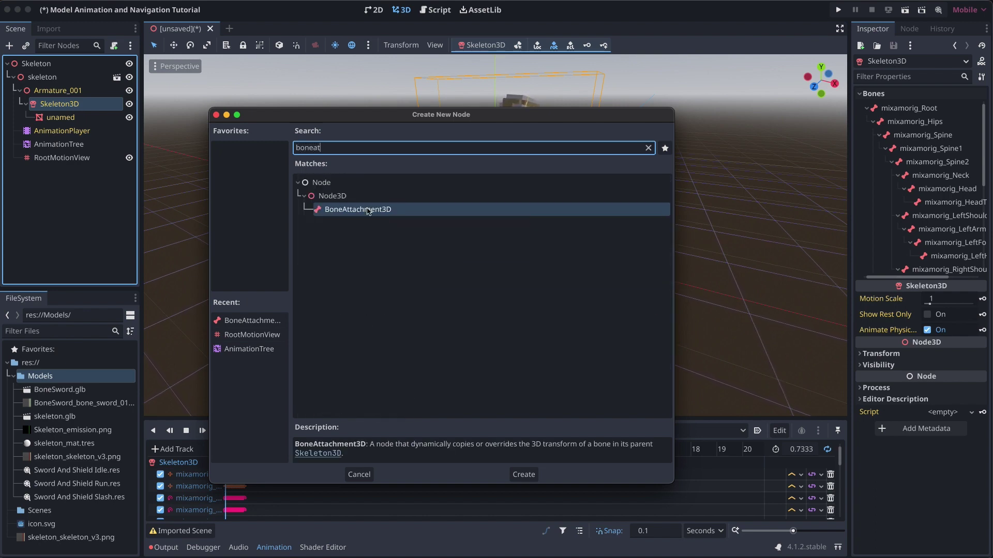
double_click(369, 210)
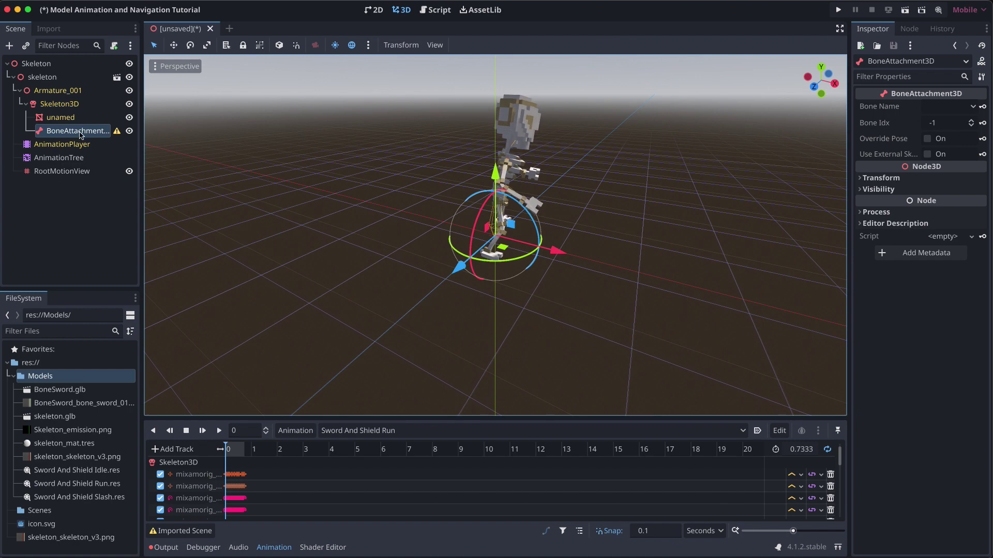
Set the BoneAttachment3D's Bone Name to mixamorig_RightHand, temporarily narrowing the editor window to read the full bone names.
click(973, 108)
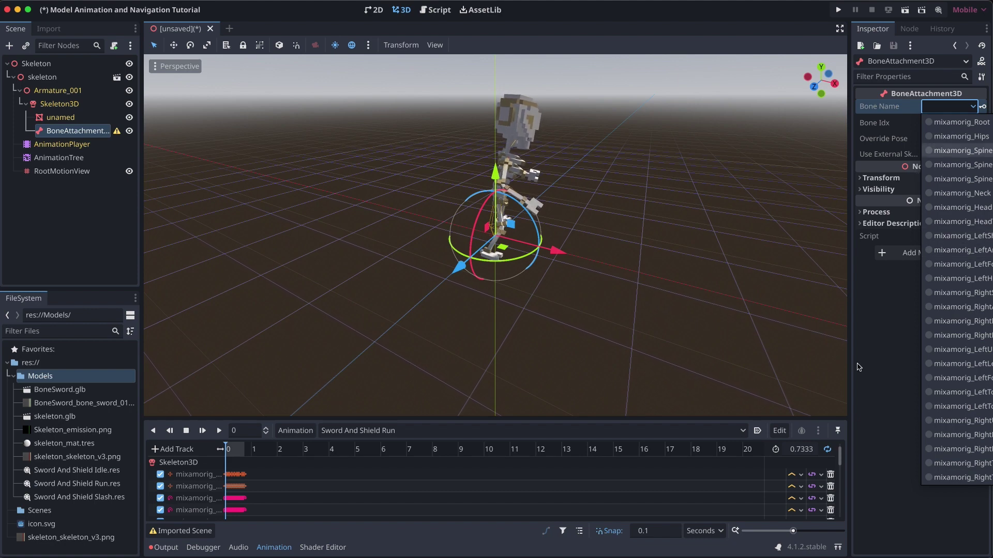
click(874, 314)
drag(989, 310, 922, 310)
click(902, 106)
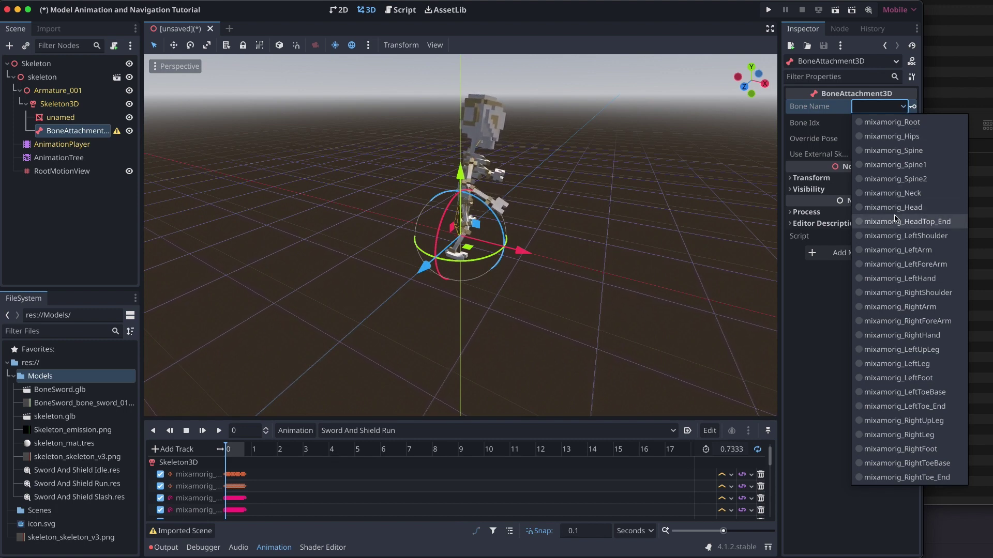
click(894, 337)
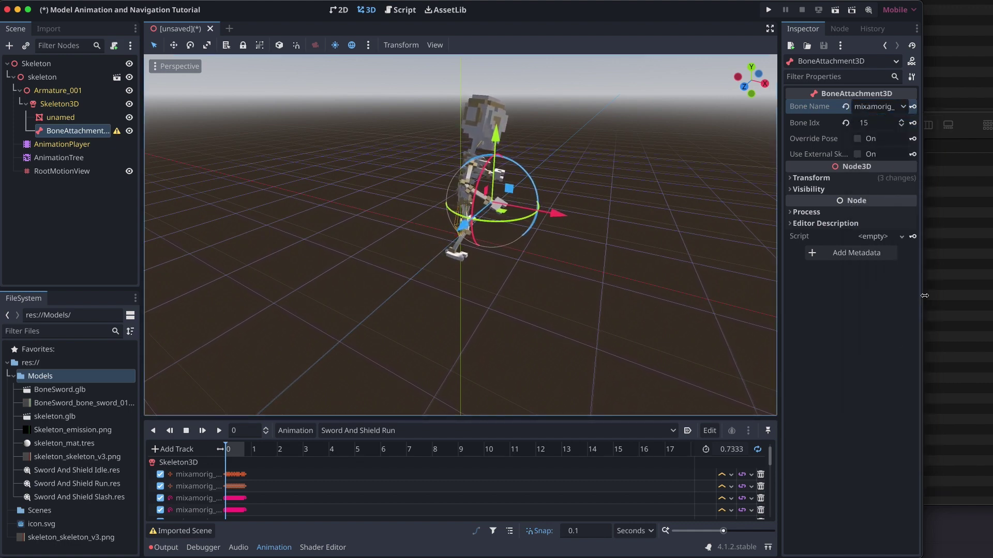
drag(924, 295, 988, 298)
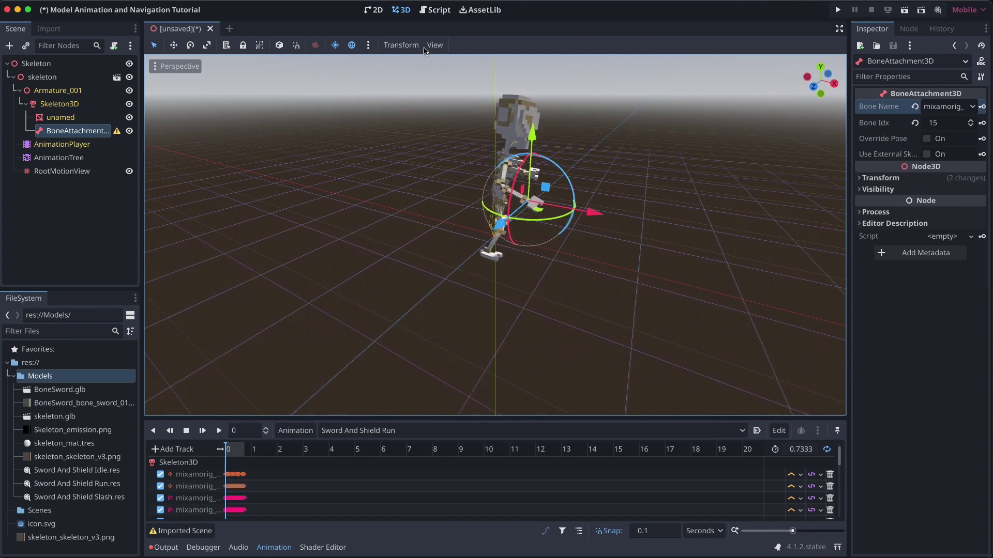
Split the 3D view into three viewports and enable Show Rest Only on Skeleton3D.
click(439, 48)
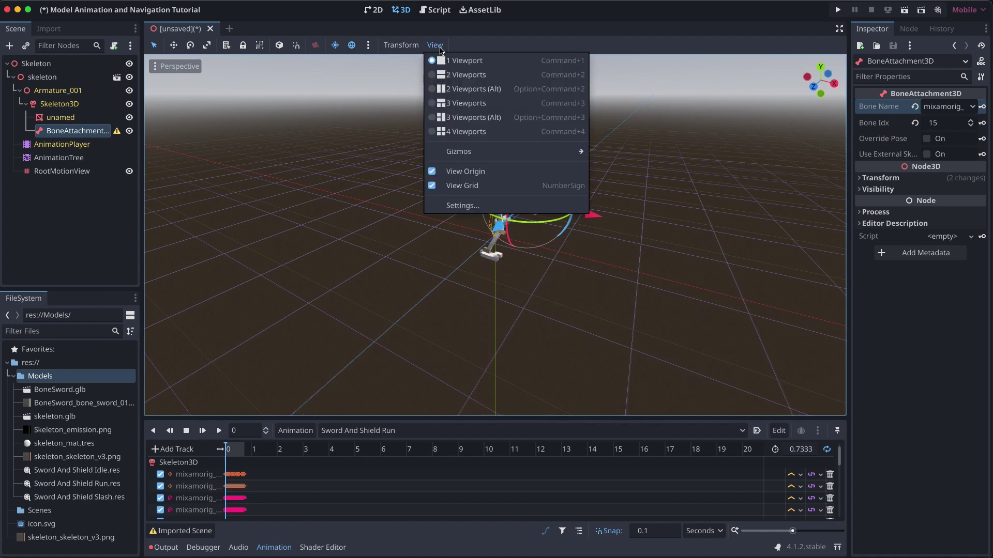
click(461, 104)
click(69, 132)
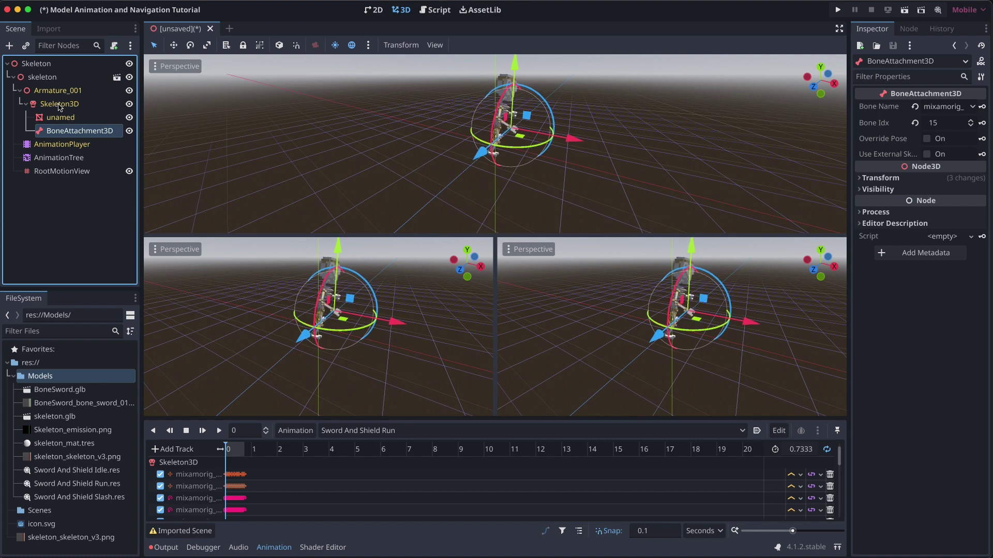
click(59, 105)
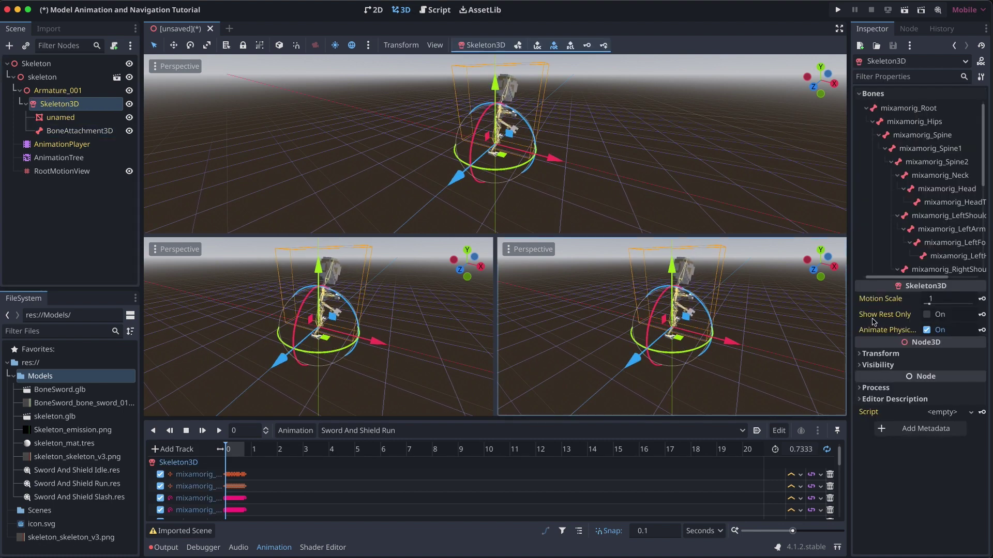
click(927, 314)
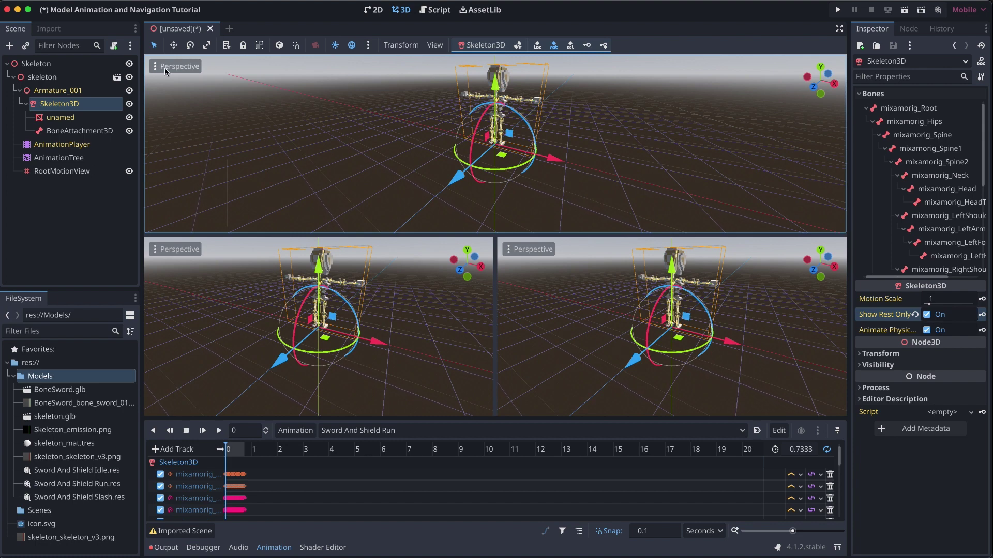
Set the two smaller viewports to Top View and Left View.
click(186, 248)
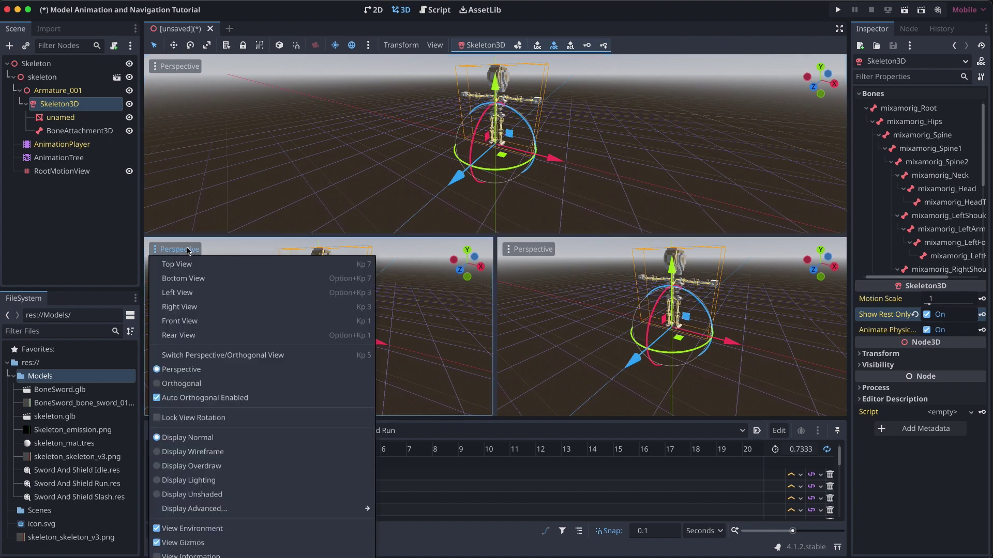
click(187, 266)
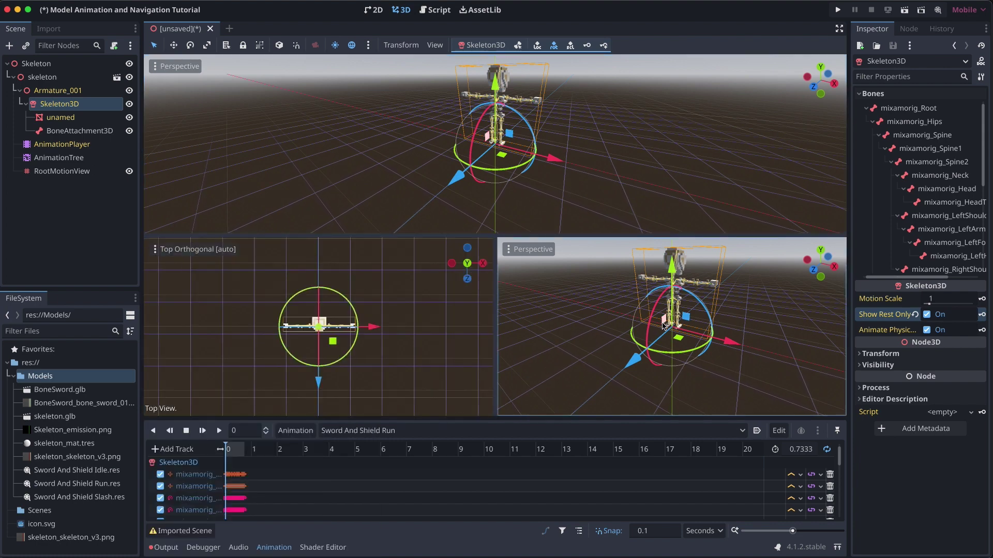
click(531, 250)
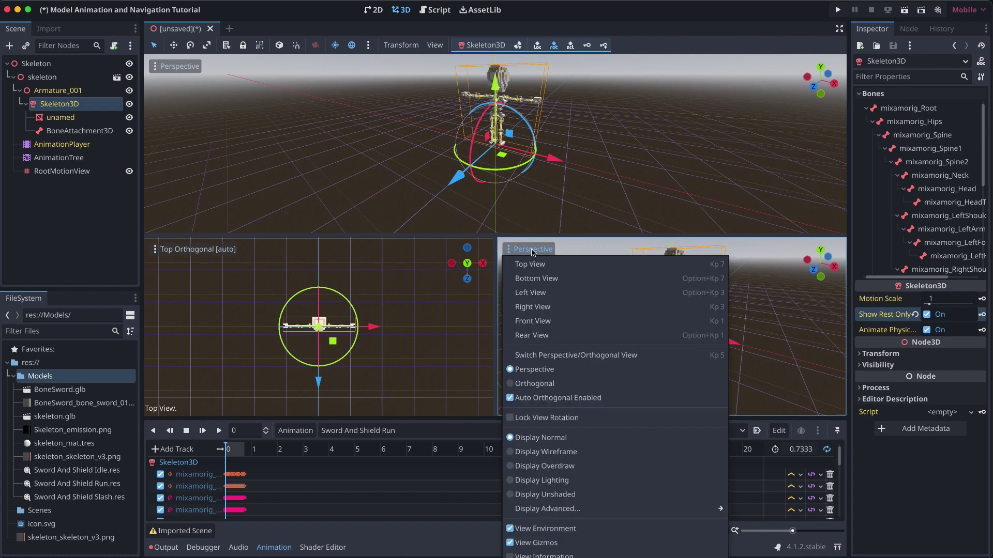
click(539, 292)
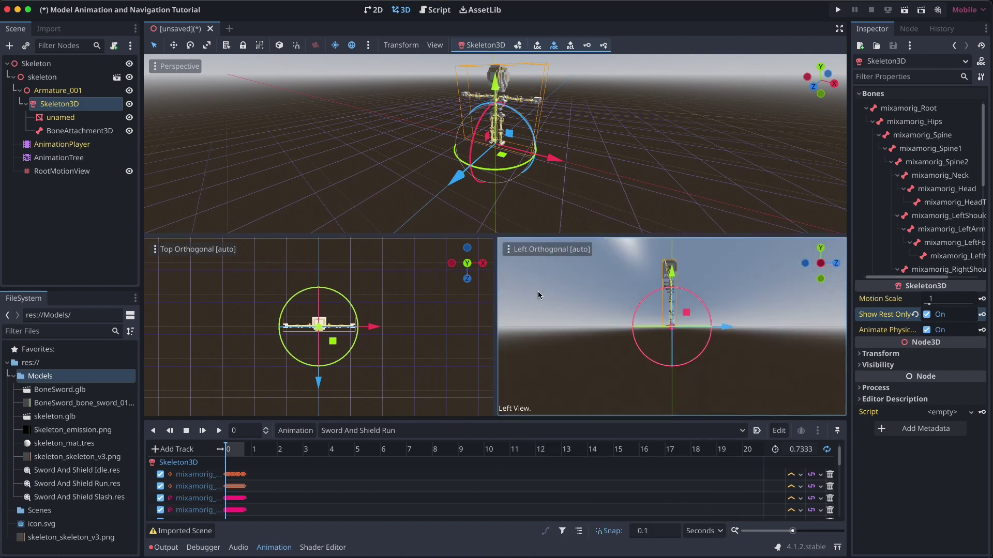
Instance BoneSword.glb as a child of BoneAttachment3D.
scroll(310, 333, up, 5)
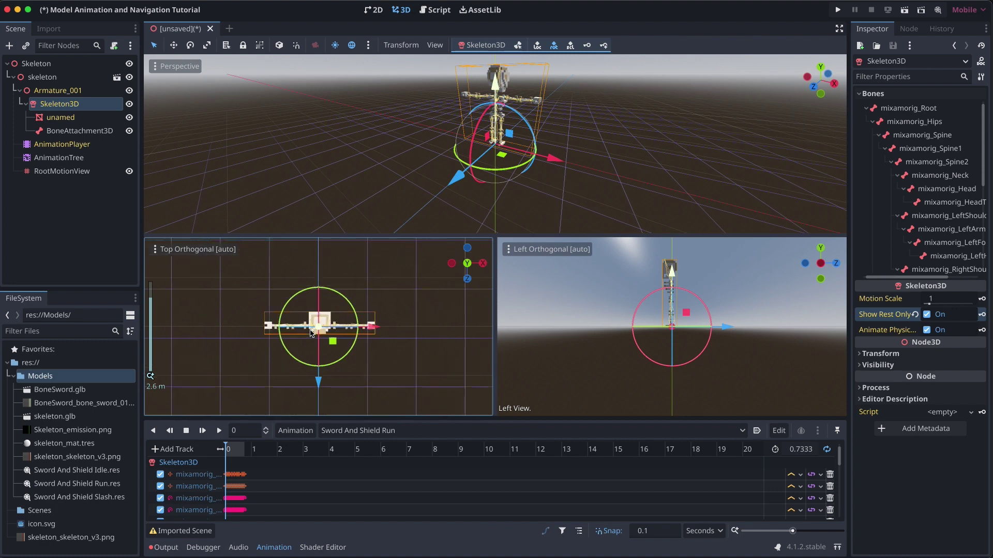
click(88, 131)
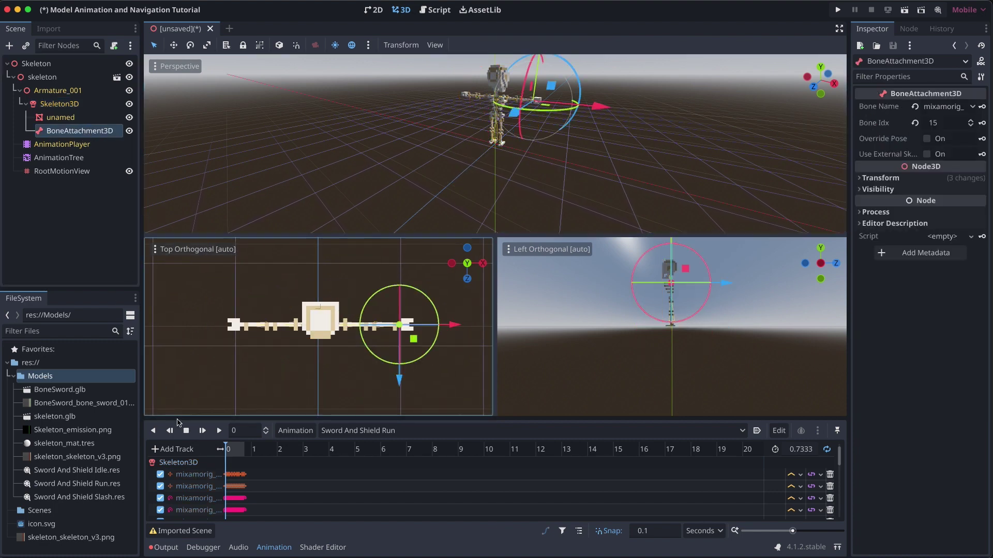
drag(62, 390, 77, 133)
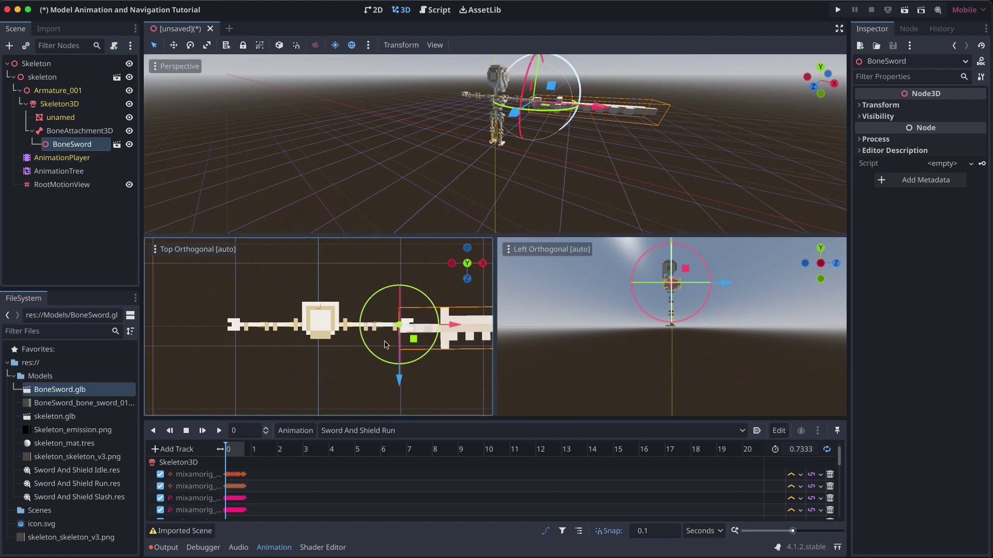
Reimport BoneSword.glb with a Root Scale of 0.5.
double_click(68, 390)
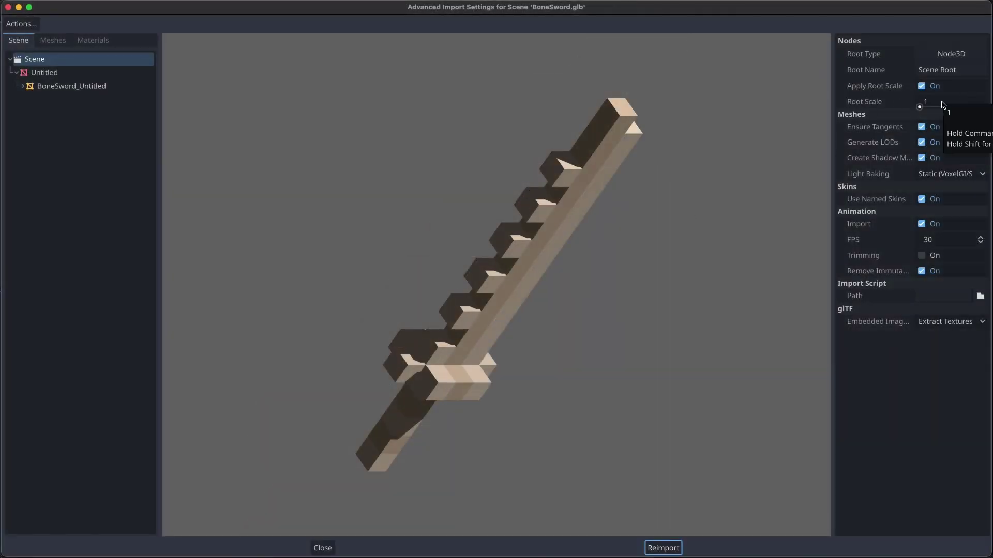
click(943, 103)
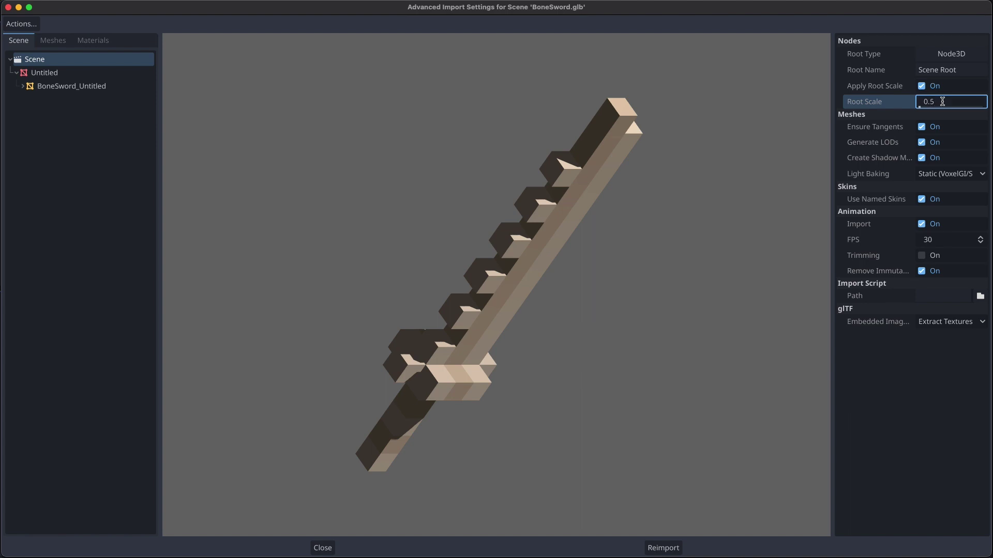
click(663, 548)
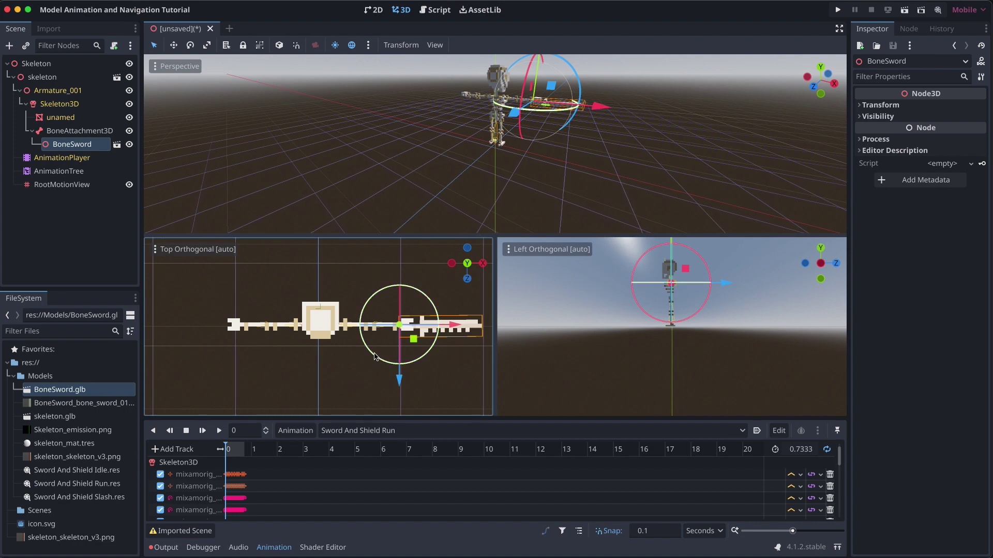
Rotate BoneSword in the top view to point away from the arm, and shift it in the top and left views to fit its handle into the hand.
drag(375, 357, 403, 392)
drag(454, 334, 457, 336)
scroll(693, 267, up, 5)
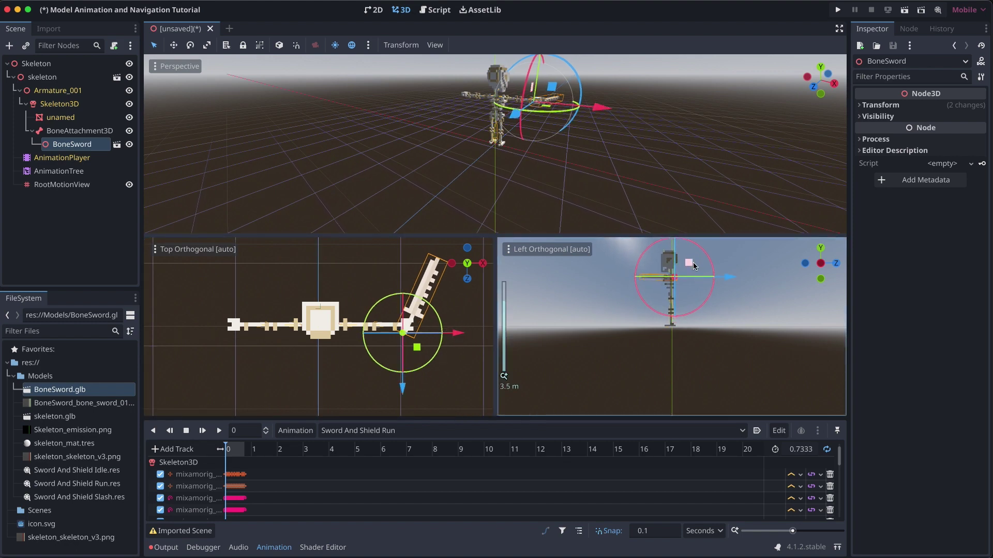
scroll(693, 262, up, 8)
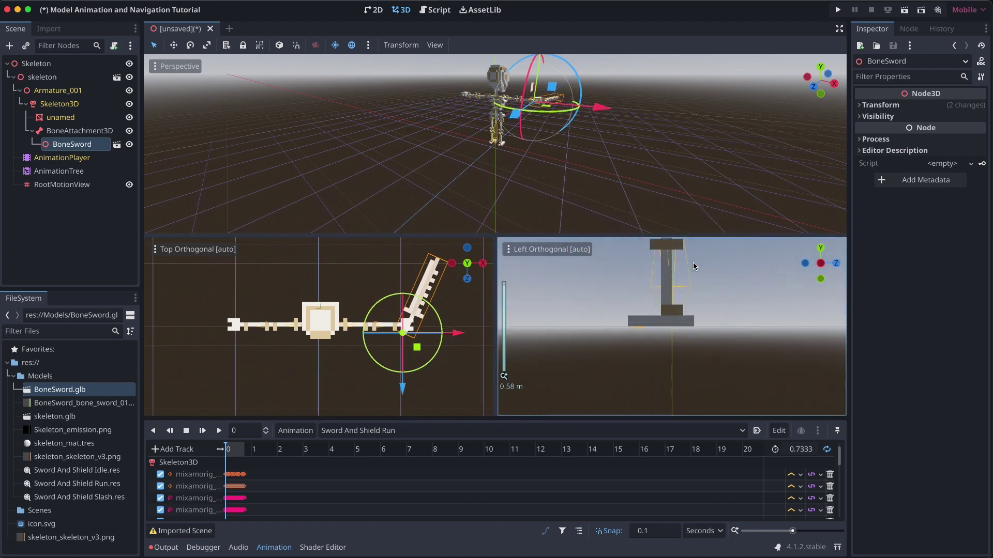
shift+scroll(693, 266, up, 8)
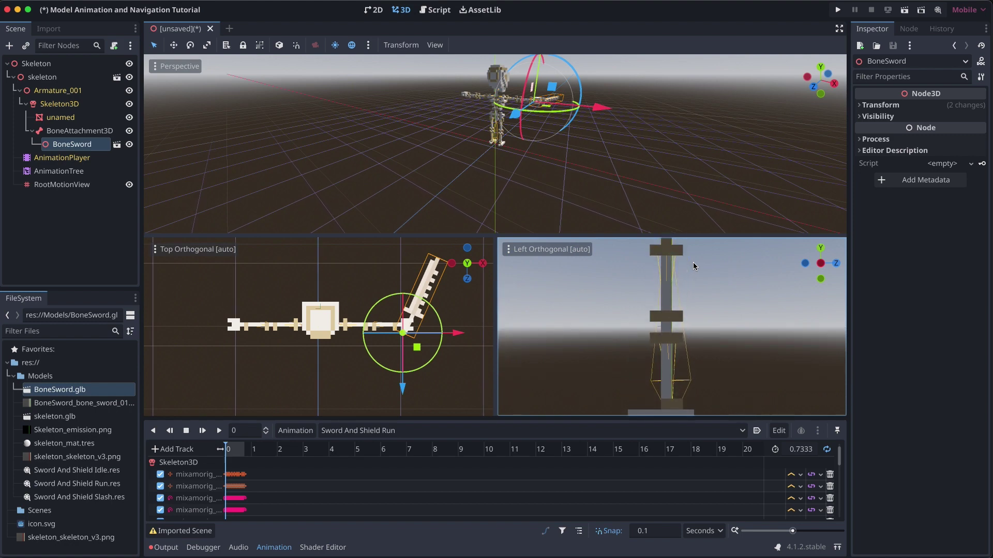
shift+scroll(693, 266, up, 8)
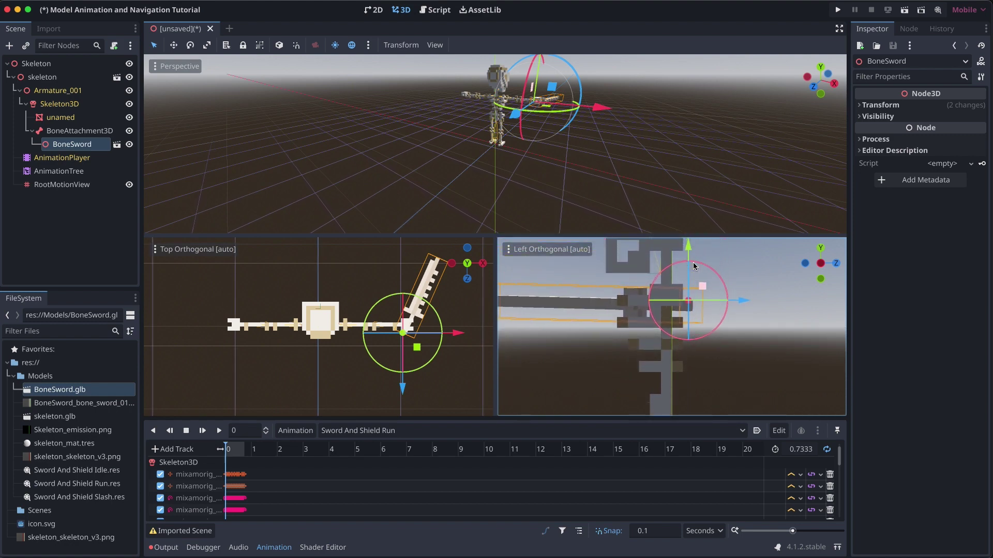
shift+scroll(693, 264, up, 2)
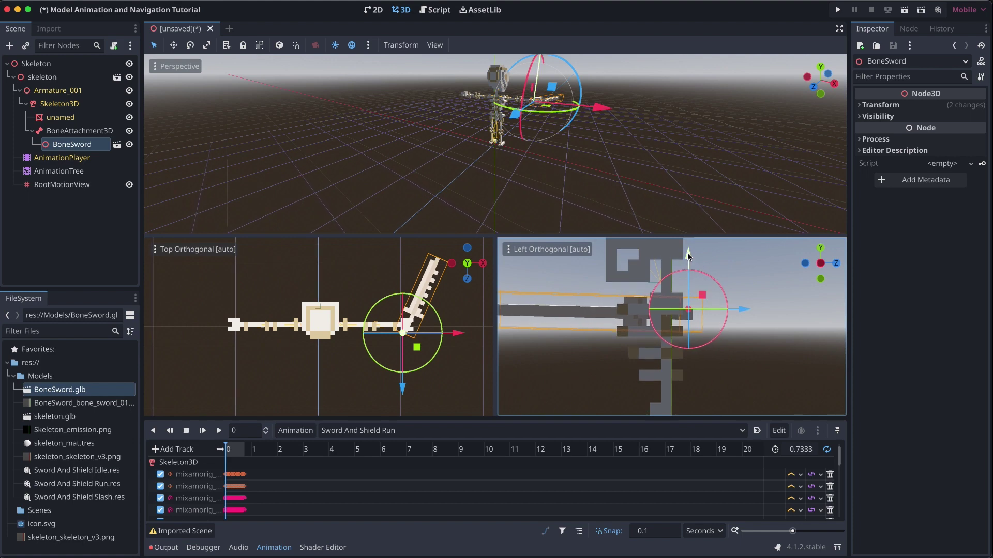
drag(687, 253, 687, 261)
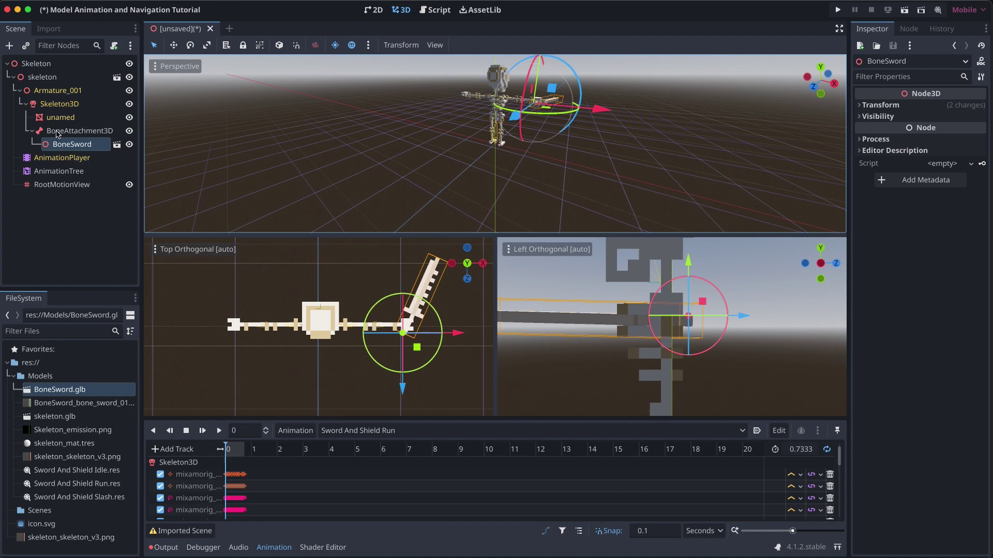
Turn off Show Rest Only on Skeleton3D and preview the sword in the Attack animation by toggling the AnimationTree's Attack condition.
click(57, 91)
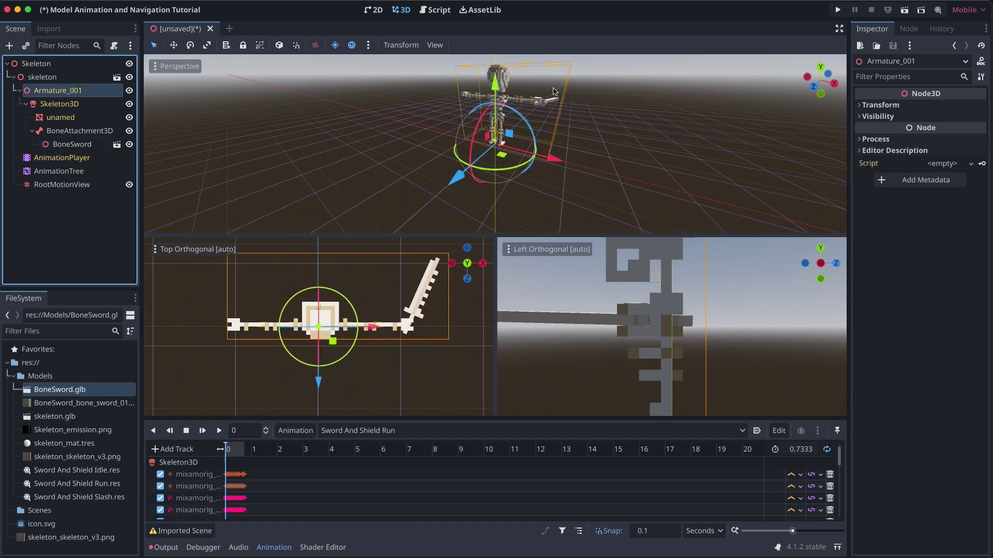
click(58, 103)
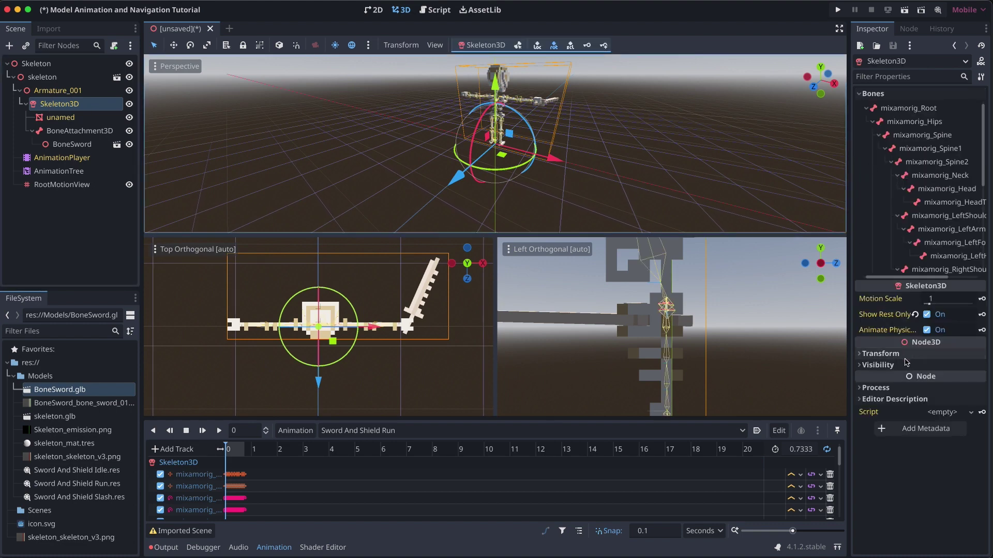
click(927, 314)
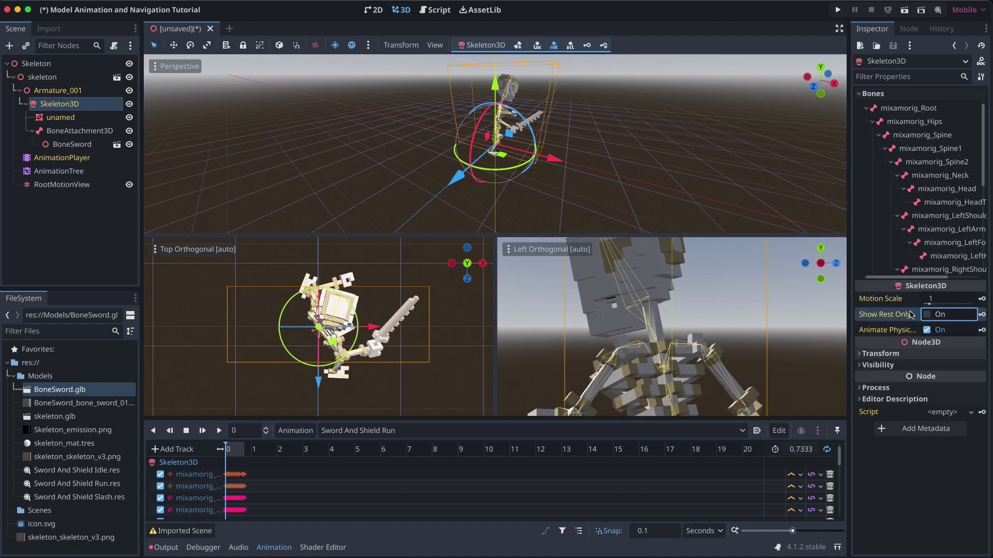
click(49, 172)
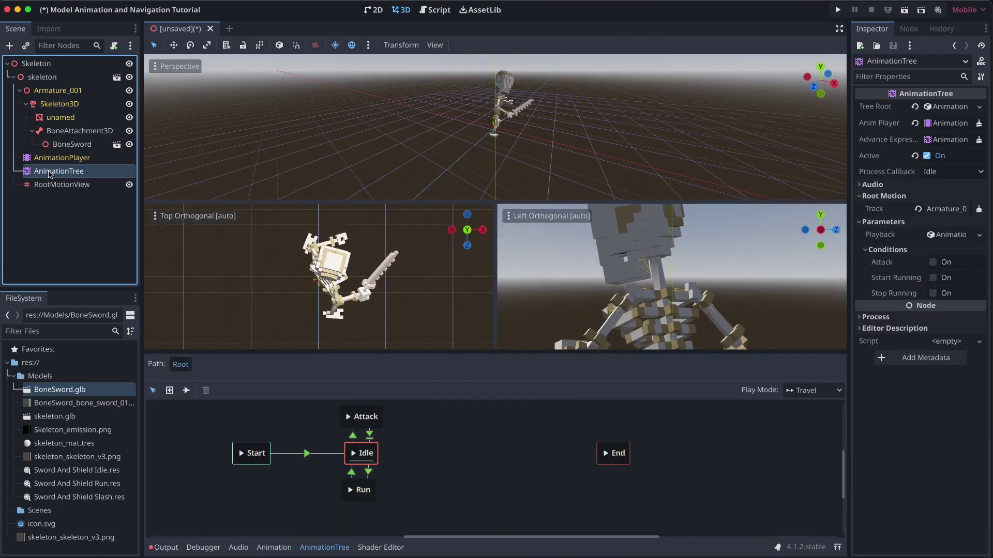
click(933, 262)
click(933, 263)
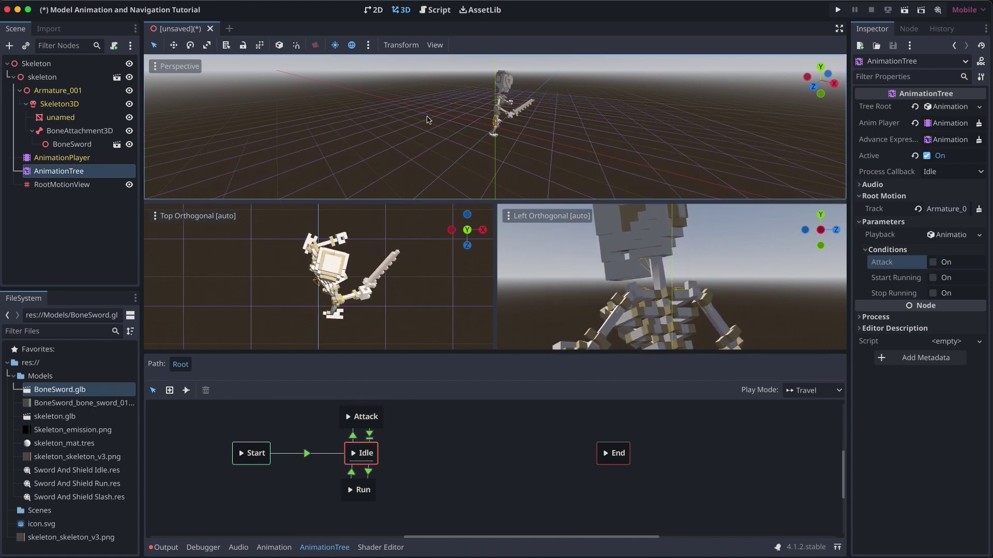
With Skeleton3D back in rest pose, rotate BoneSword in local space about half a turn around its blade axis to flip the toothed edge.
click(60, 103)
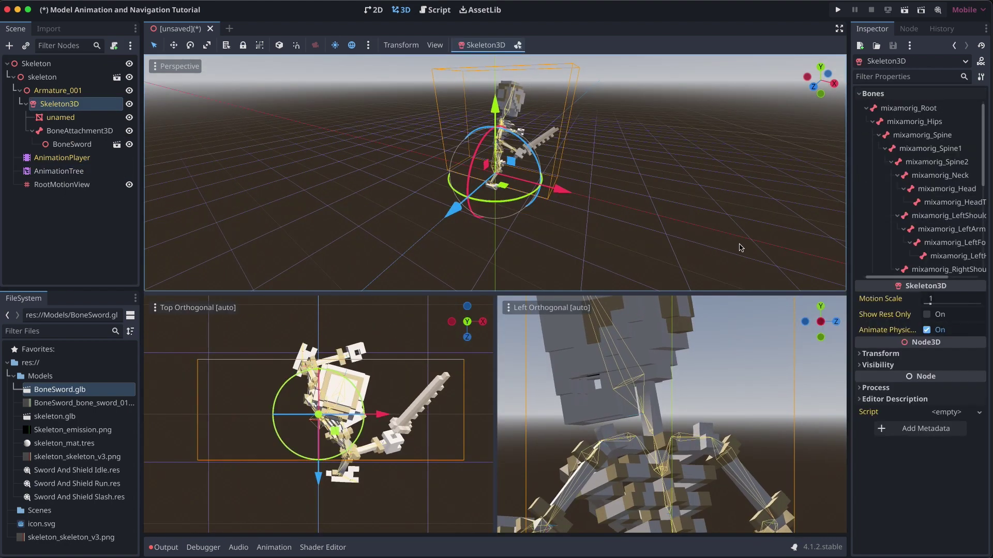
click(927, 315)
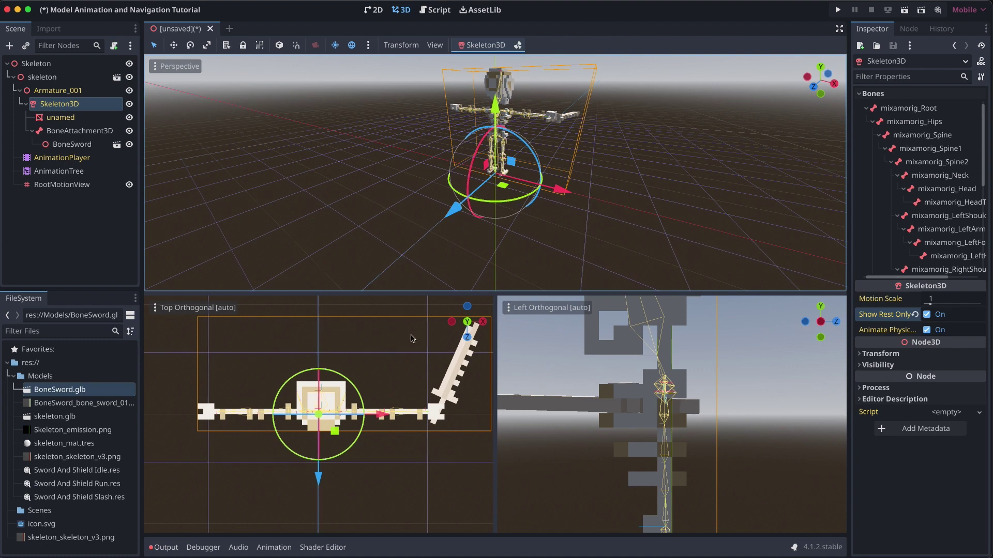
click(86, 146)
click(280, 45)
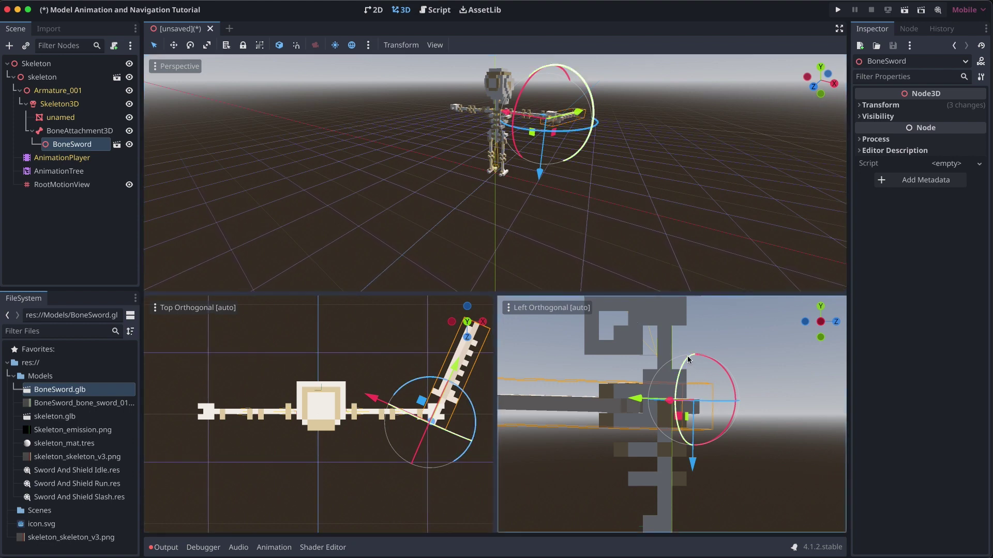
drag(687, 356, 706, 456)
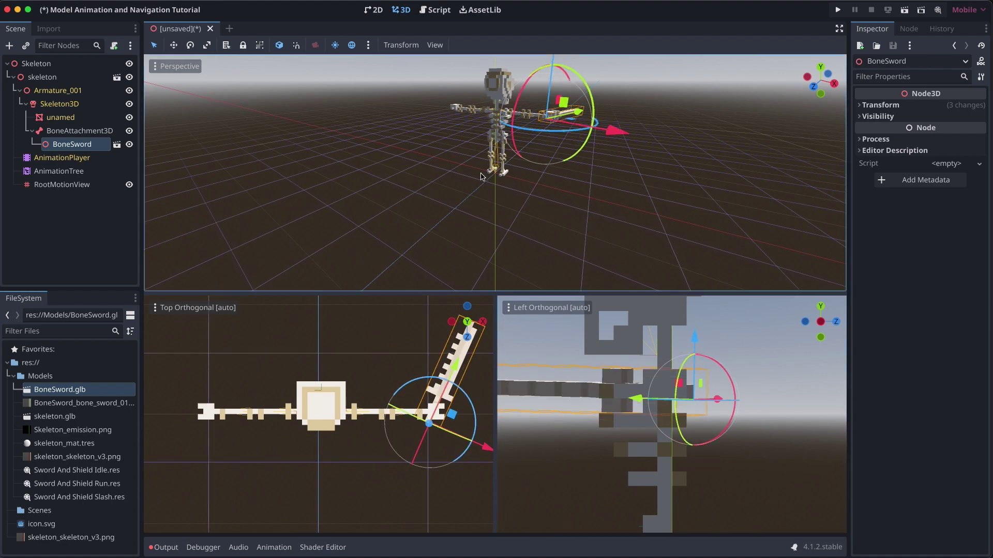
Turn off Show Rest Only on Skeleton3D.
click(43, 92)
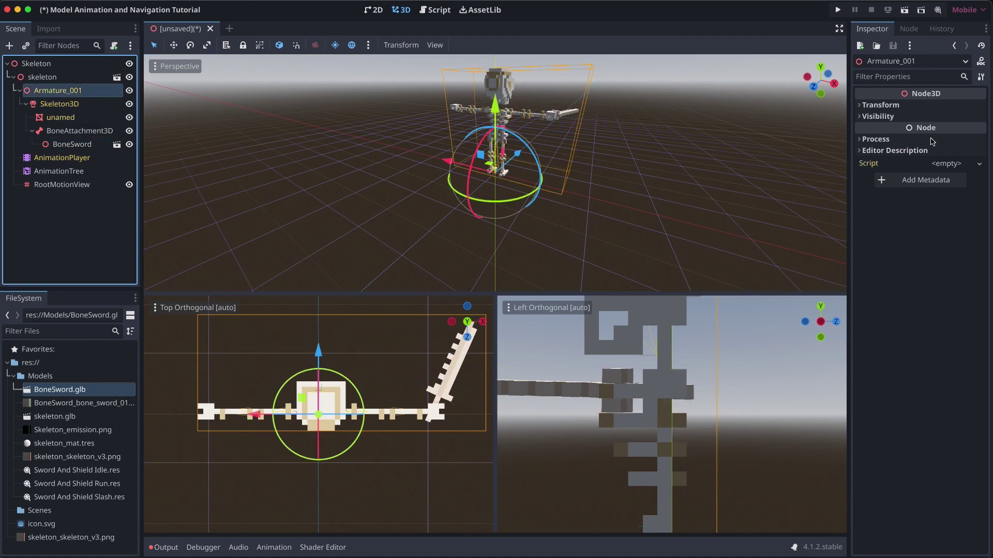
click(59, 104)
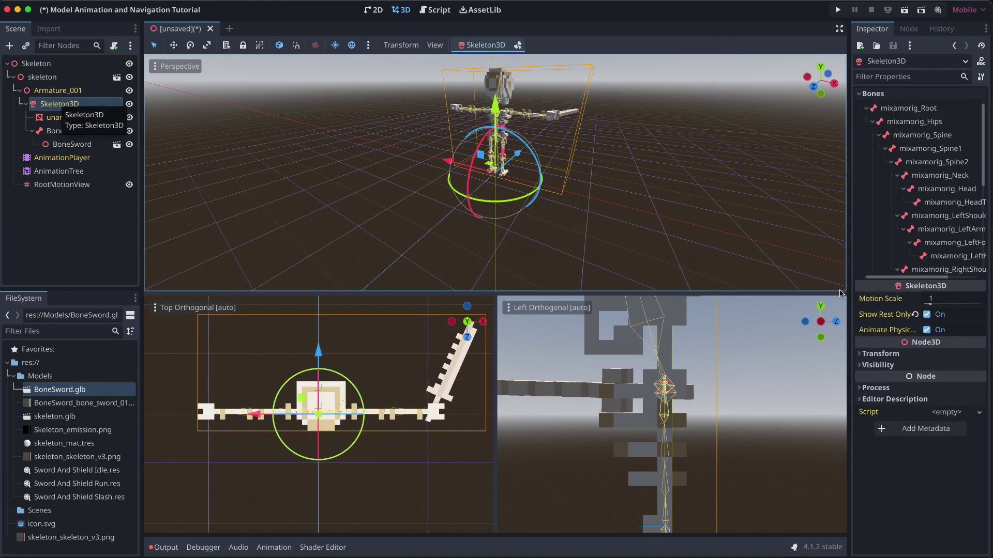
click(927, 315)
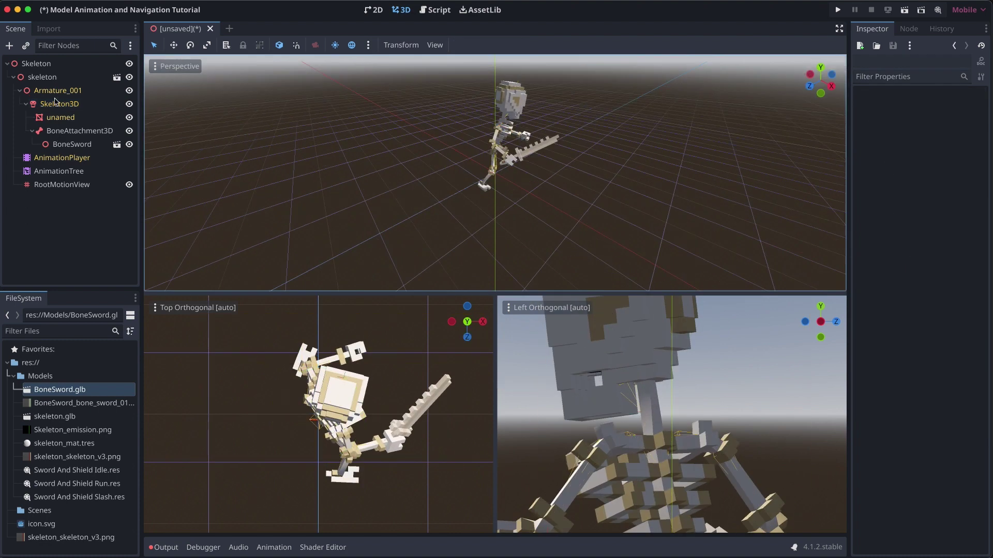
Enable the AnimationTree's Attack condition to preview the sword swing from the skeleton's front.
click(71, 175)
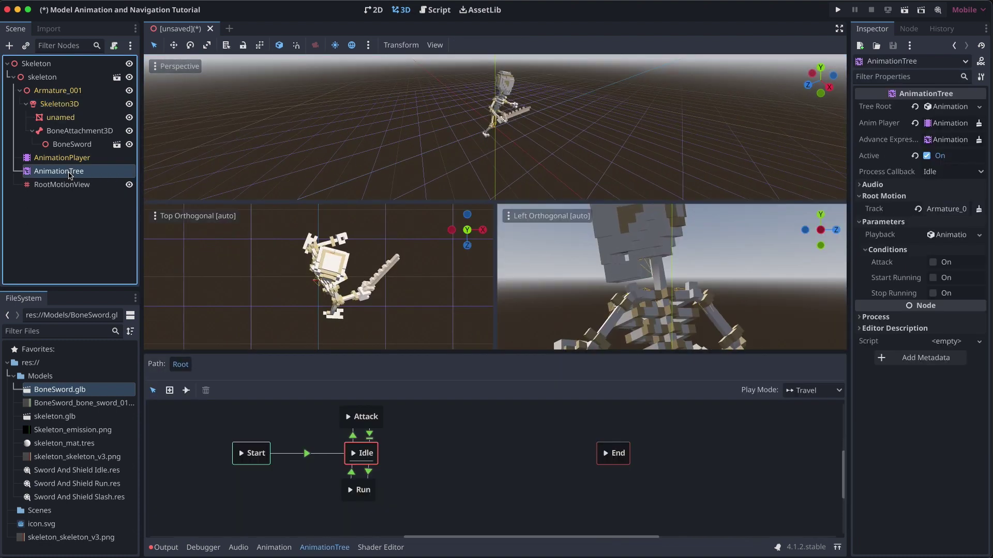
middle_drag(569, 149, 576, 144)
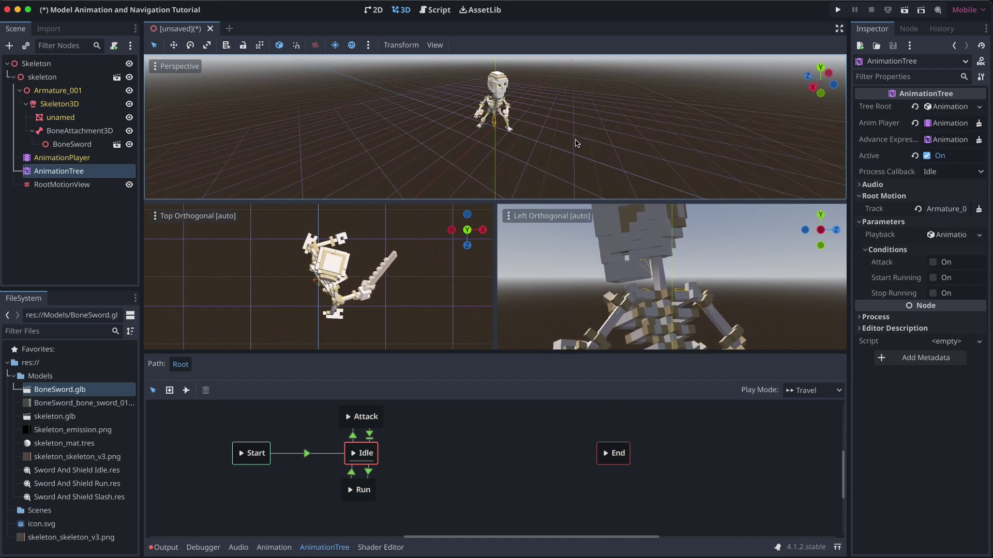
click(932, 263)
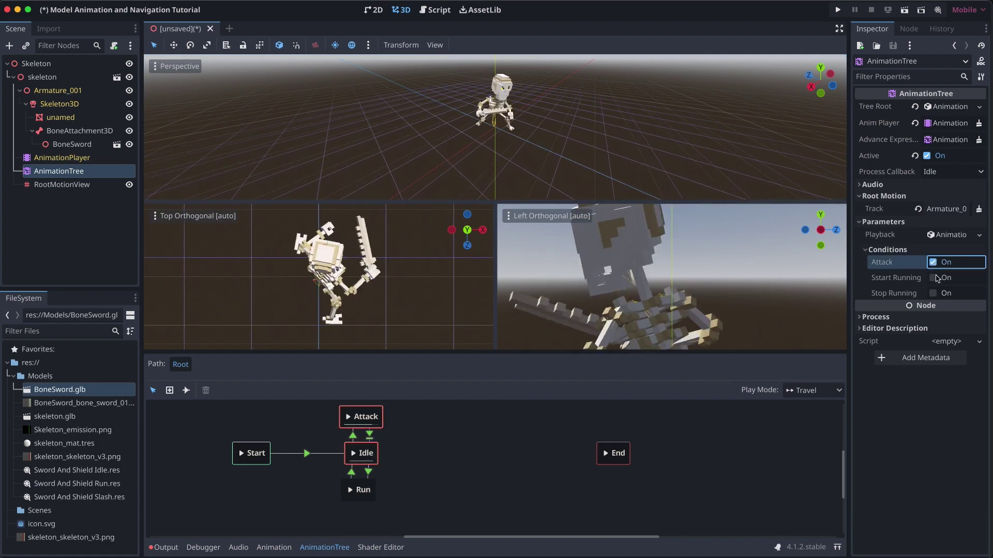
Turn off the AnimationTree's Attack condition and add a NavigationAgent3D as a child of the Skeleton root node.
click(933, 262)
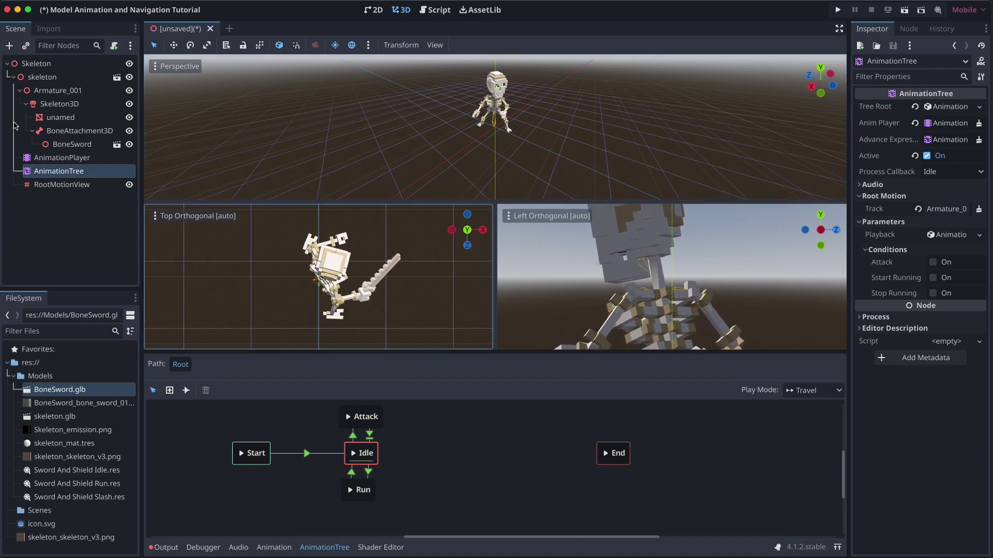
click(36, 65)
right_click(36, 65)
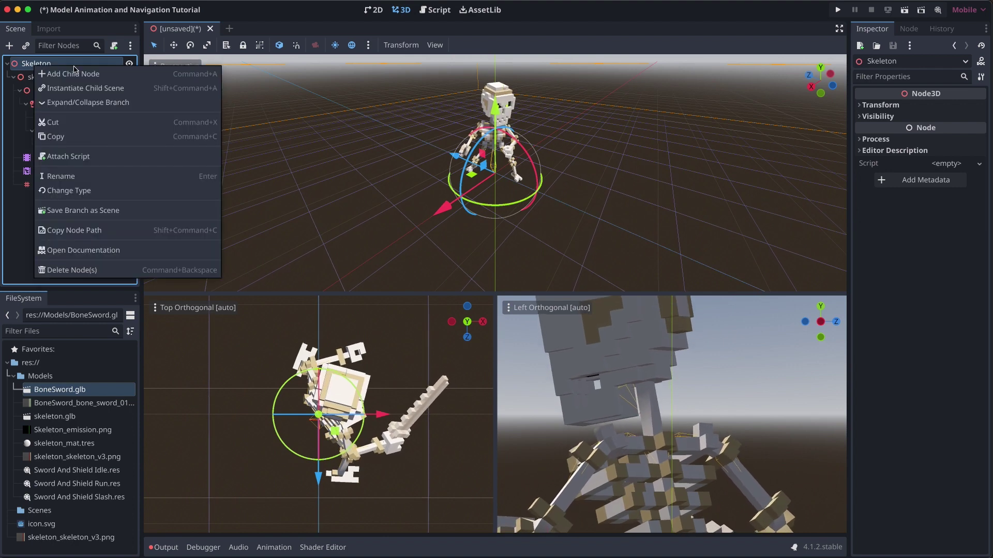
click(79, 75)
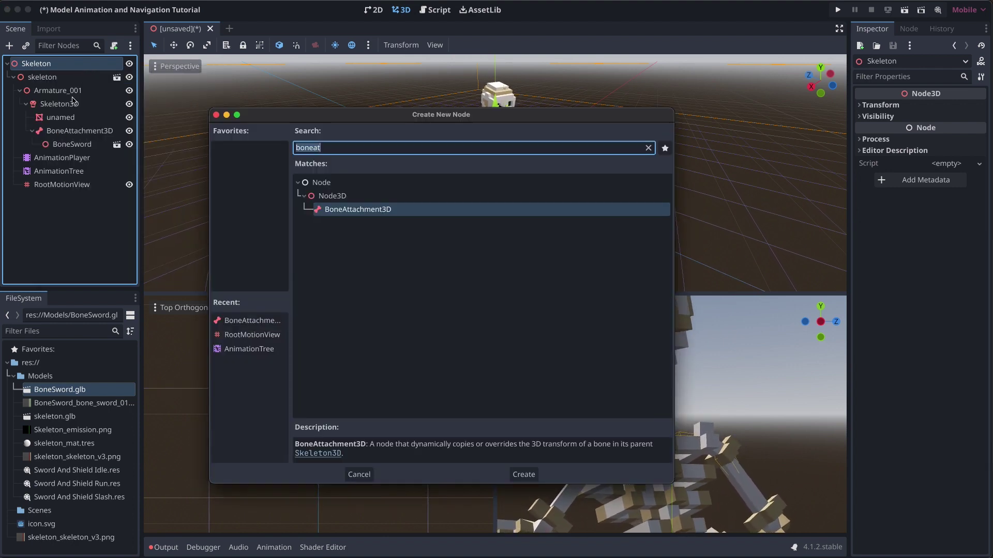
text(nav)
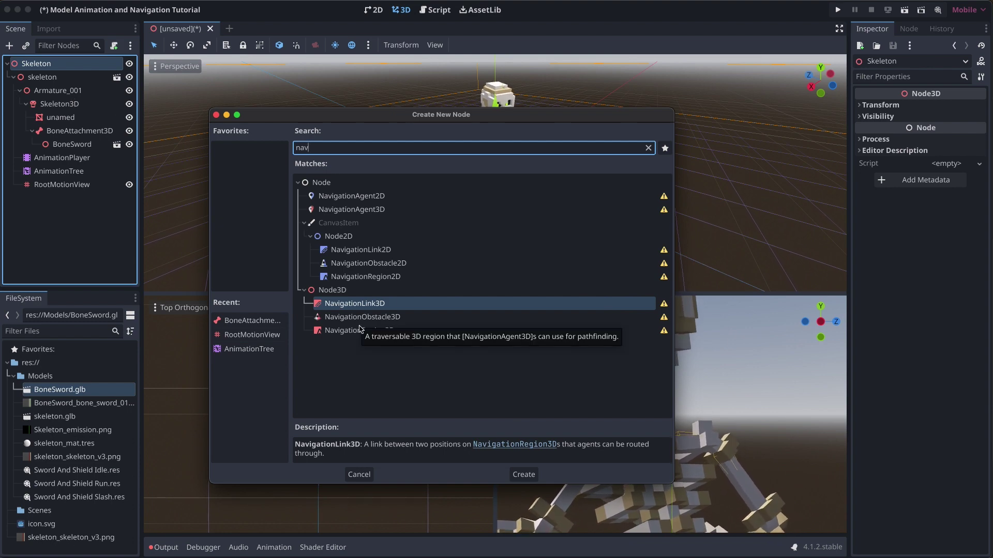
double_click(348, 210)
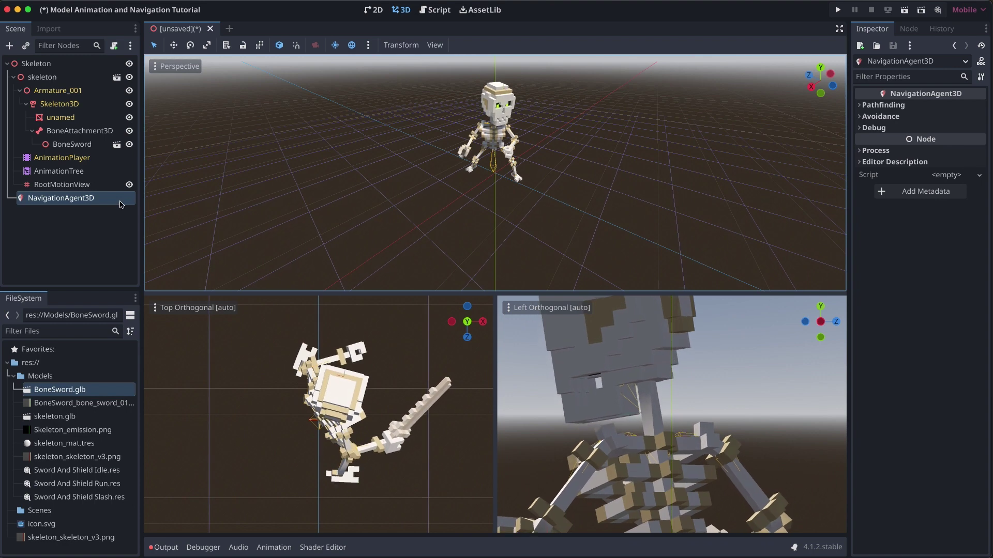
Set the NavigationAgent3D's pathfinding Path Height Offset to 0.5 m.
click(88, 201)
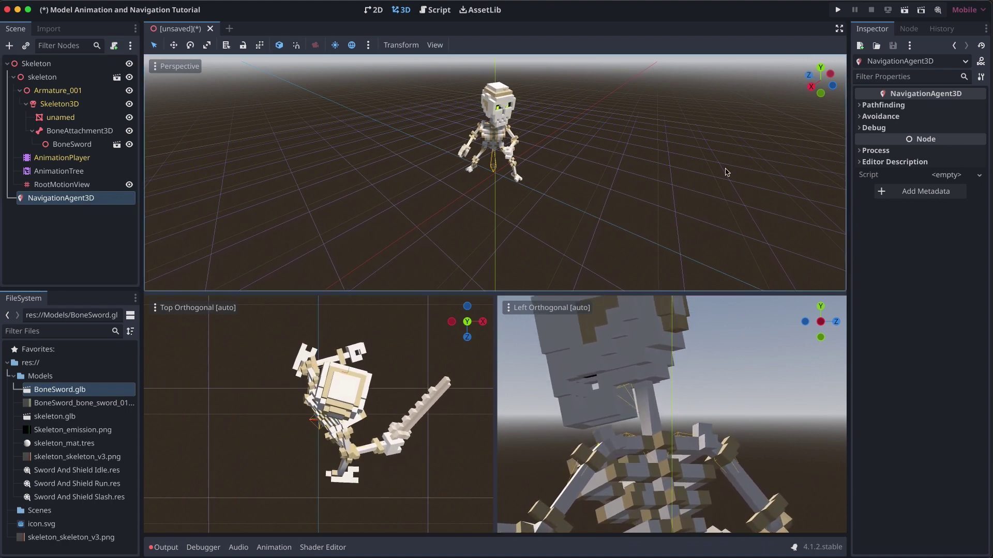
click(874, 105)
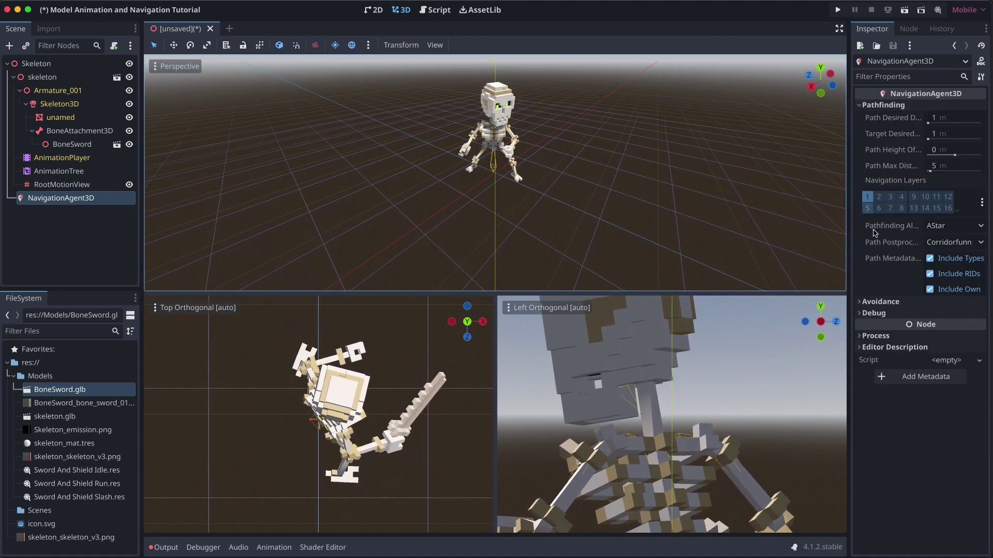
click(946, 150)
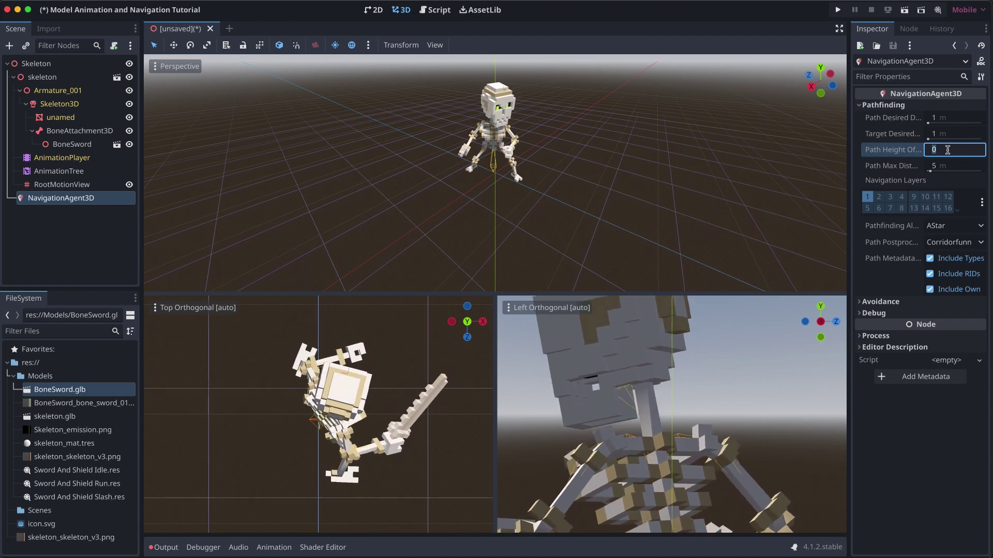
text(0.)
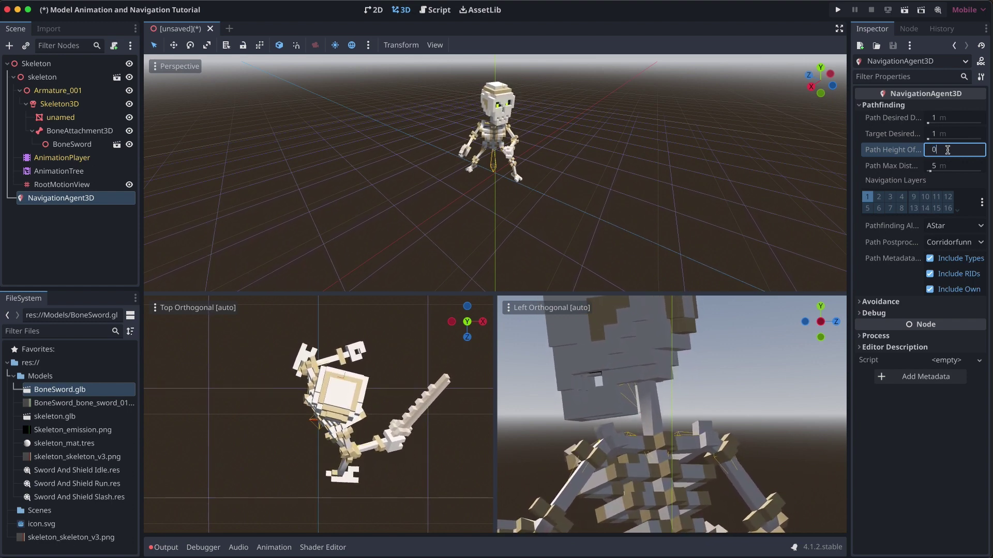
text(5)
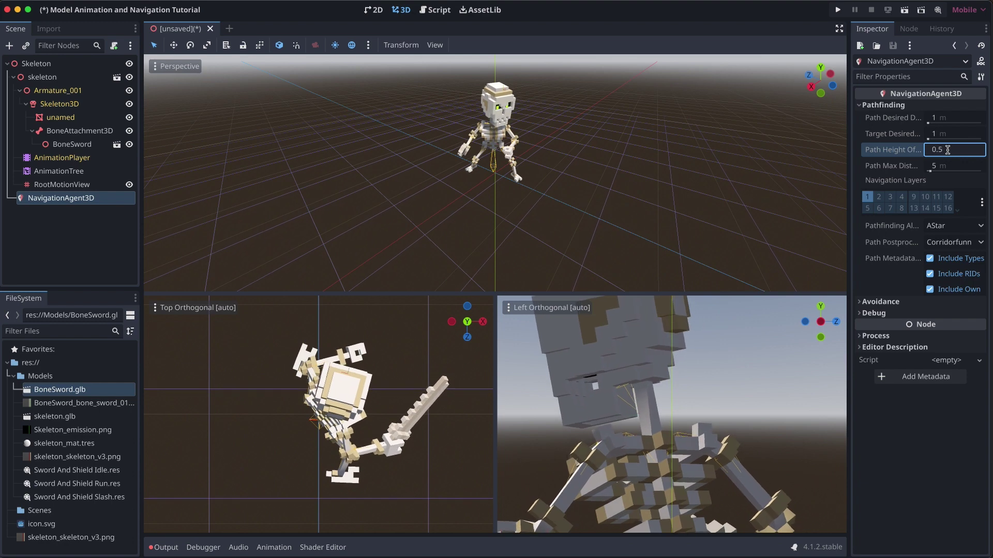
key(Return)
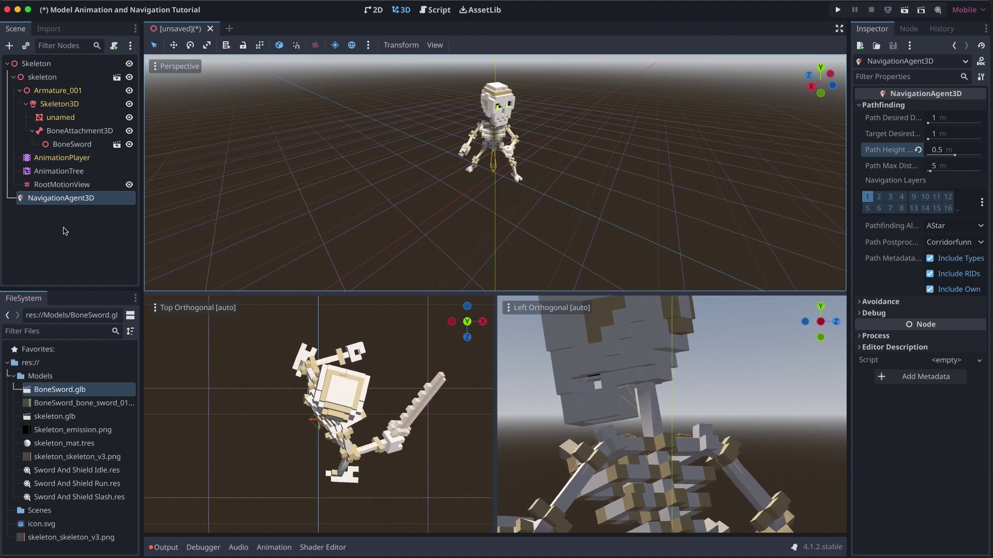
Save the scene as skeleton.tscn in the res://Scenes folder.
key(ctrl+s)
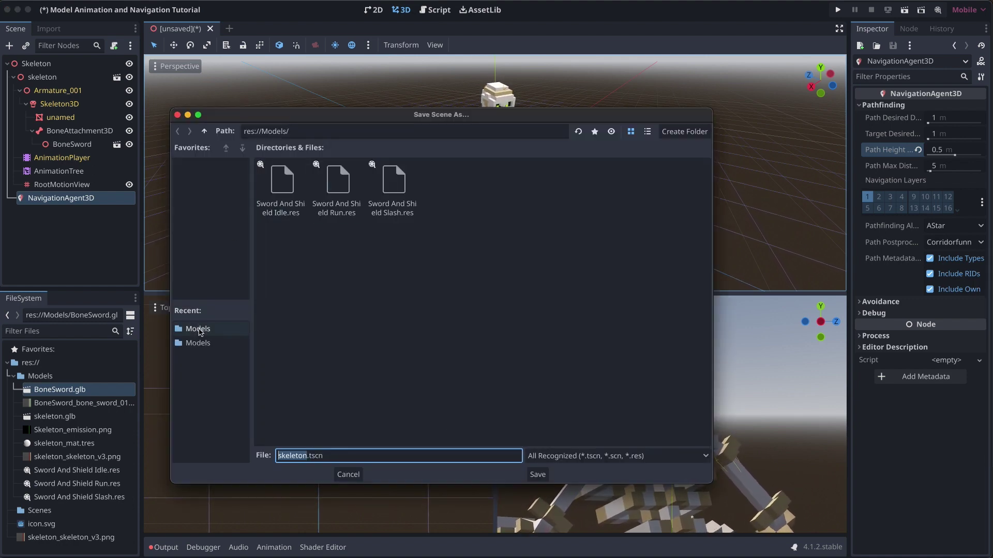
click(199, 330)
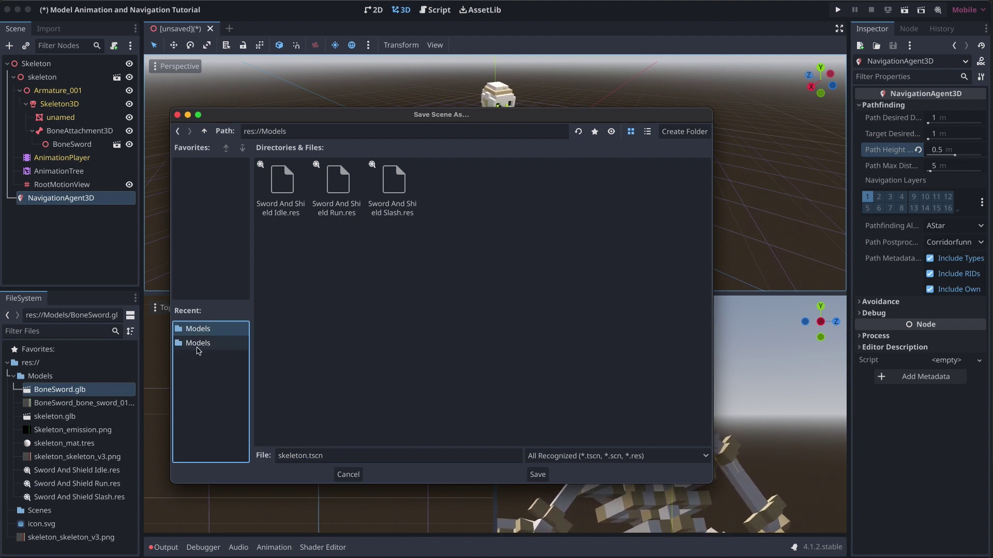
click(204, 132)
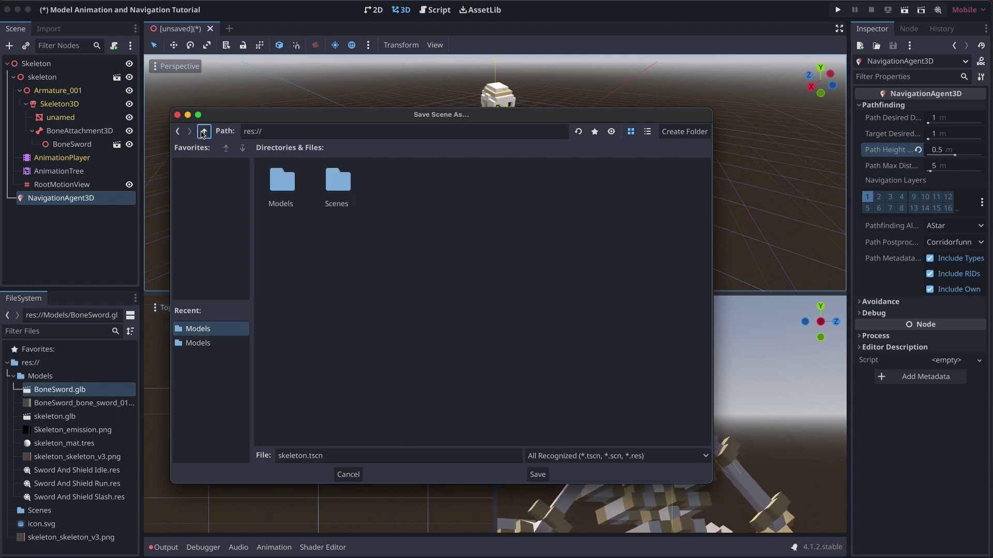
double_click(337, 184)
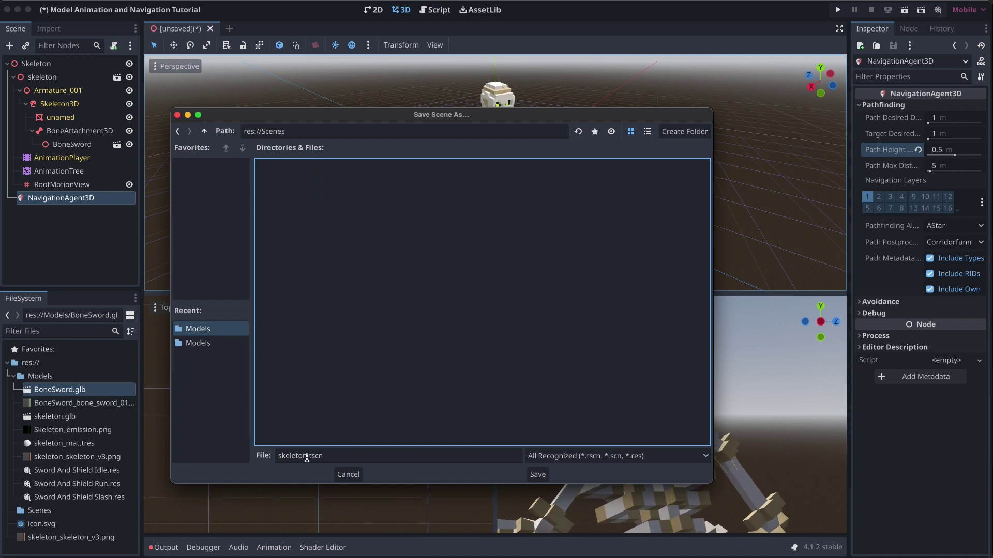
click(538, 475)
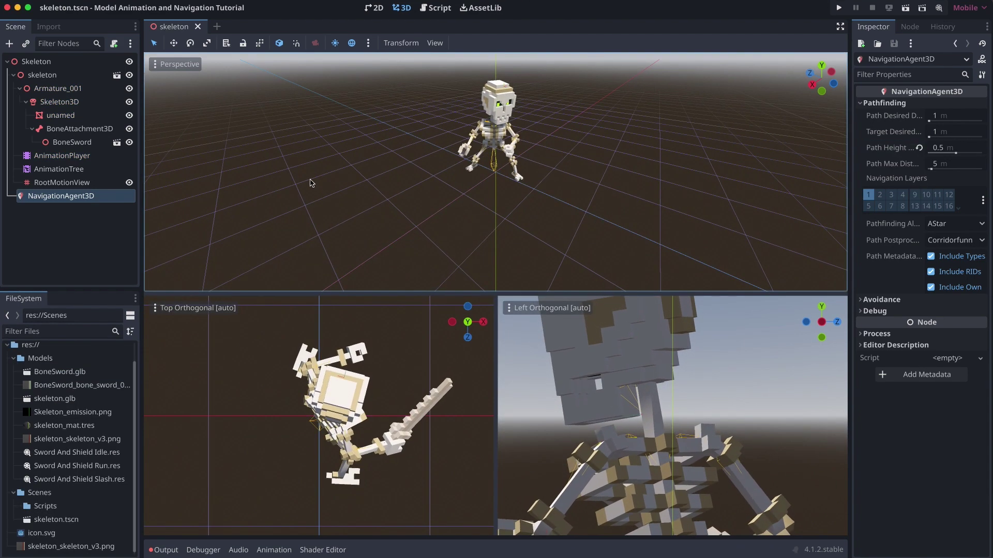
Create a new 3D scene and rename its root node World.
click(217, 27)
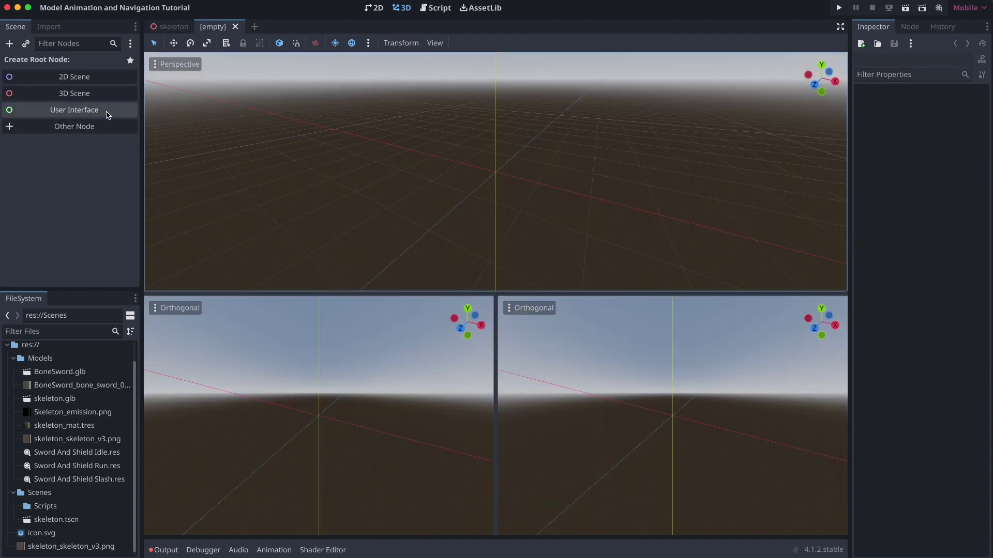
click(83, 95)
double_click(47, 62)
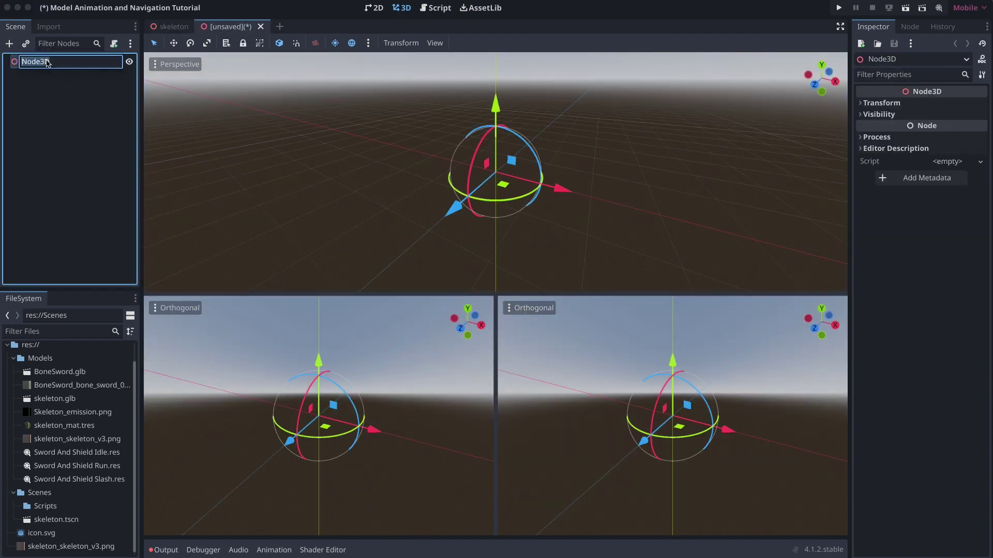
text(World)
key(Return)
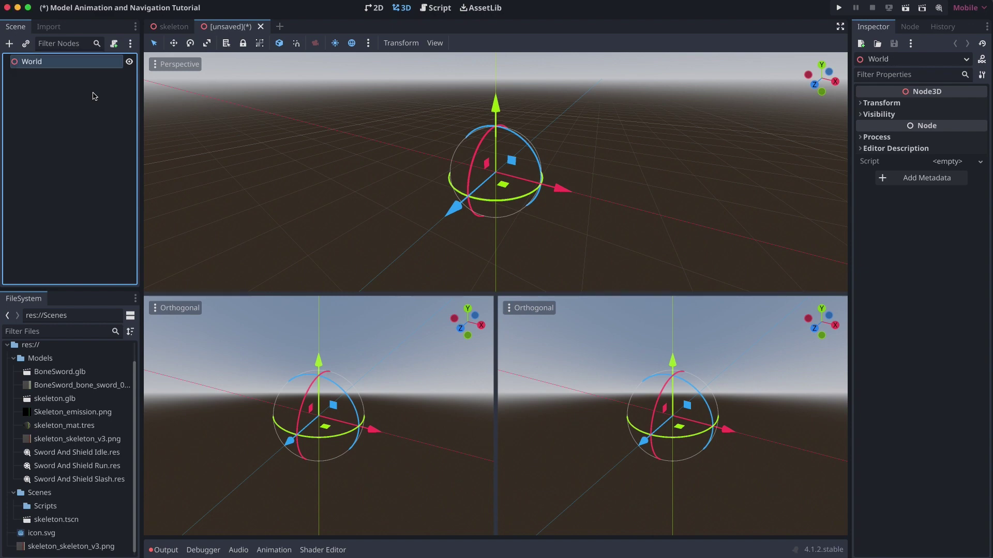
Add the preview sun and the preview environment to the World scene as nodes.
click(368, 43)
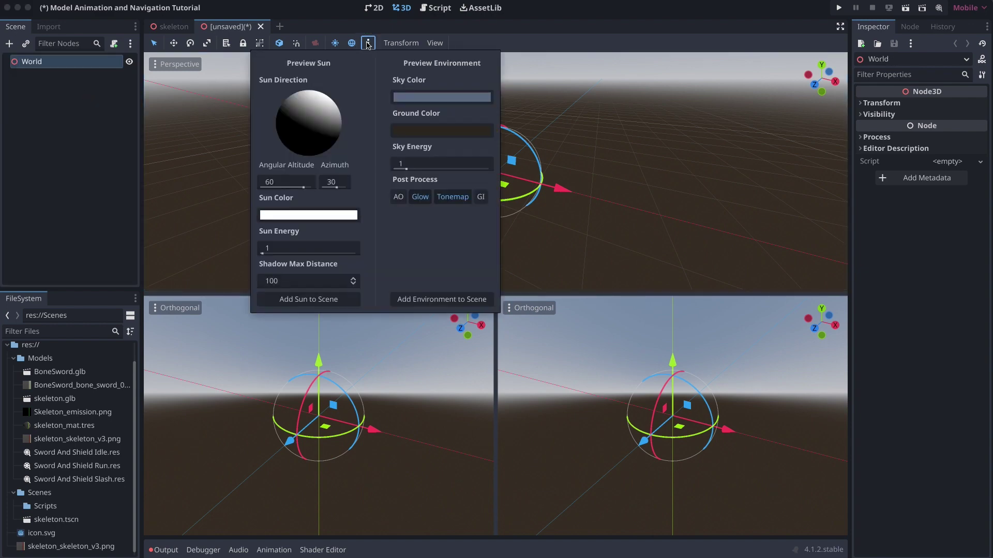
click(324, 299)
click(370, 43)
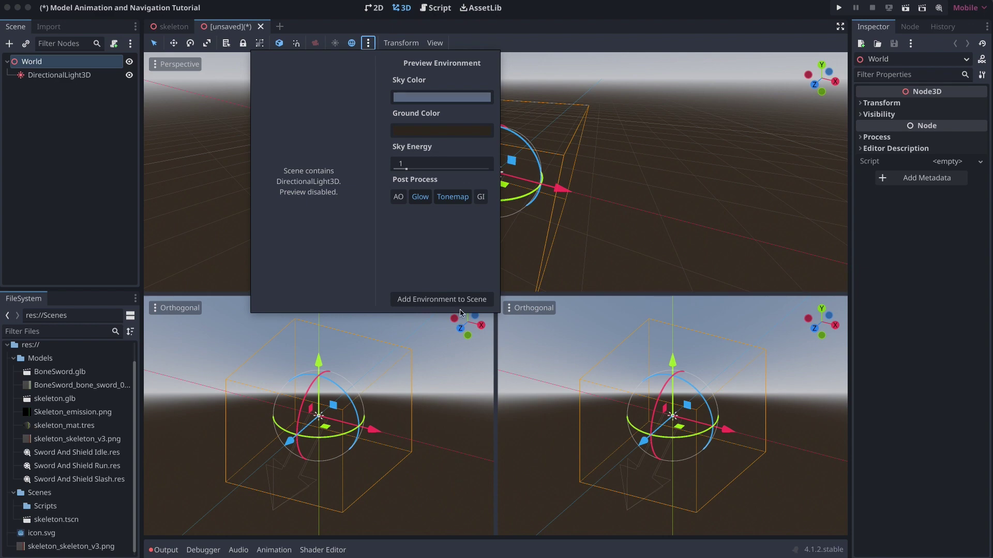
click(442, 300)
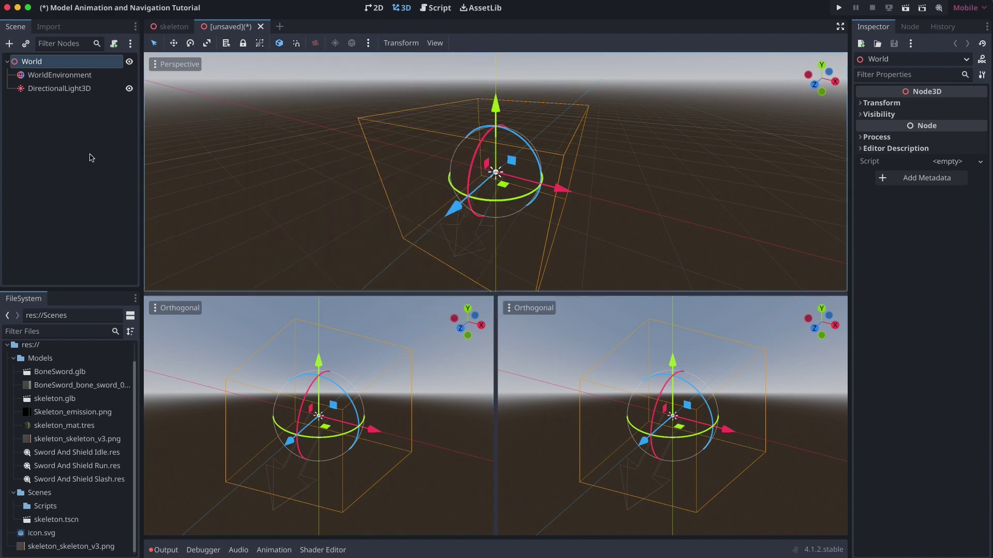
Add a NavigationRegion3D under World and assign it a new NavigationMesh.
right_click(66, 66)
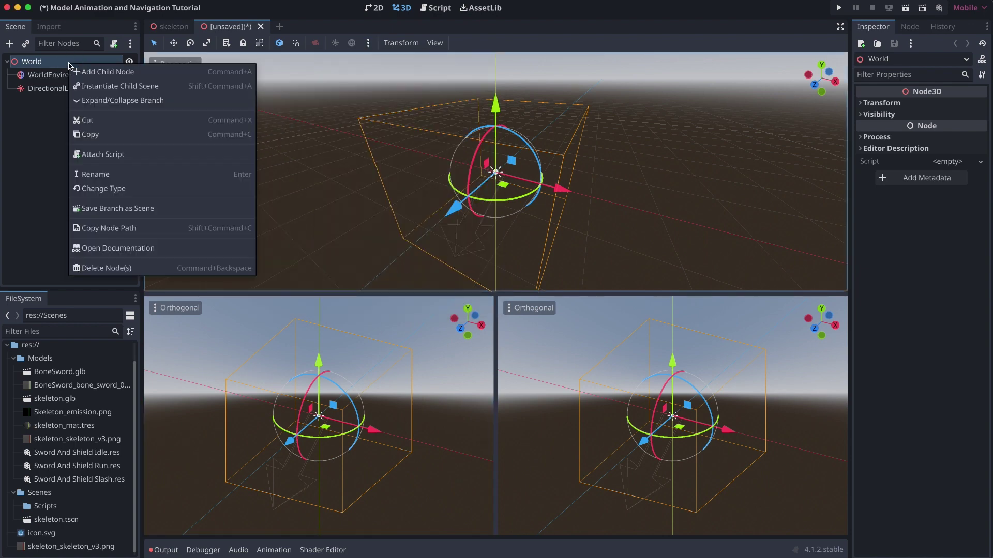
click(110, 72)
text(navig)
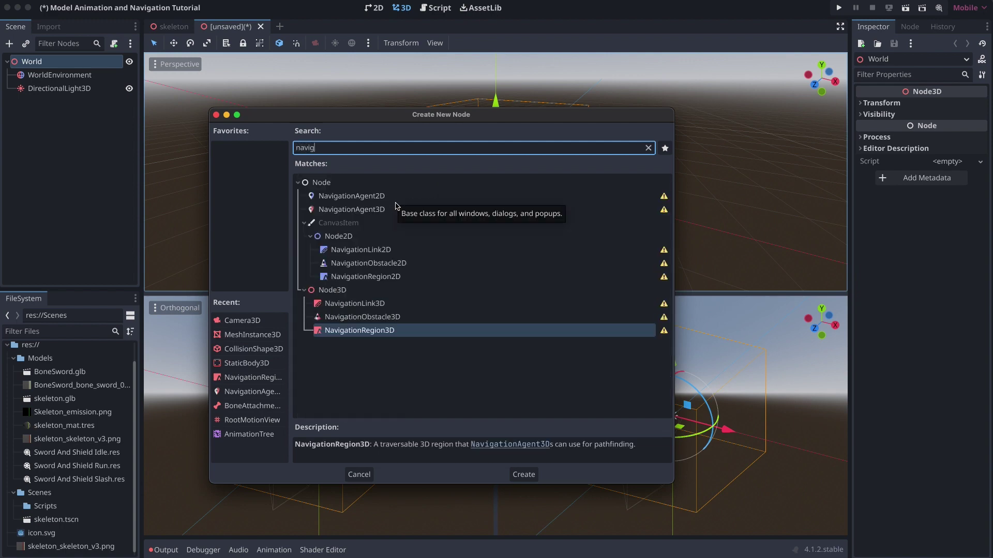
double_click(388, 332)
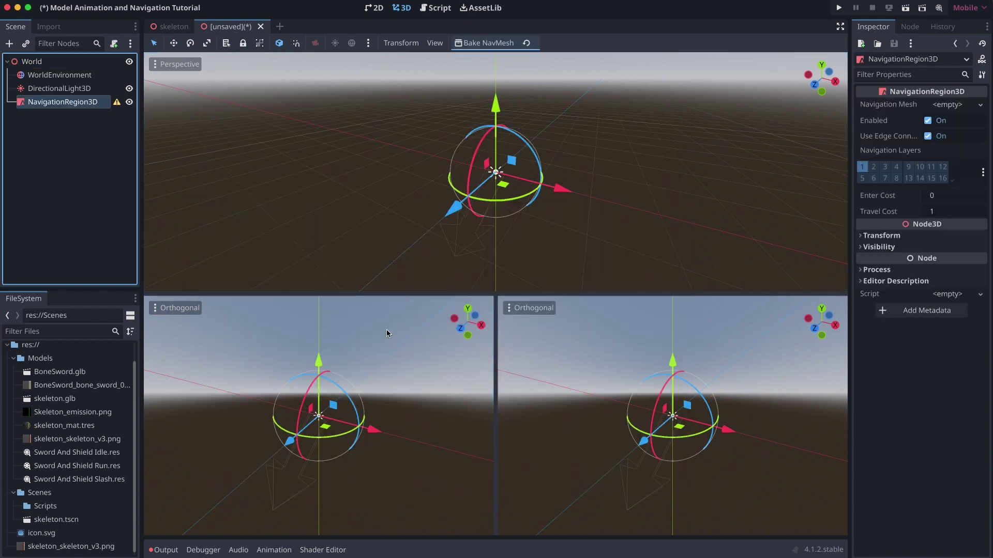
click(954, 106)
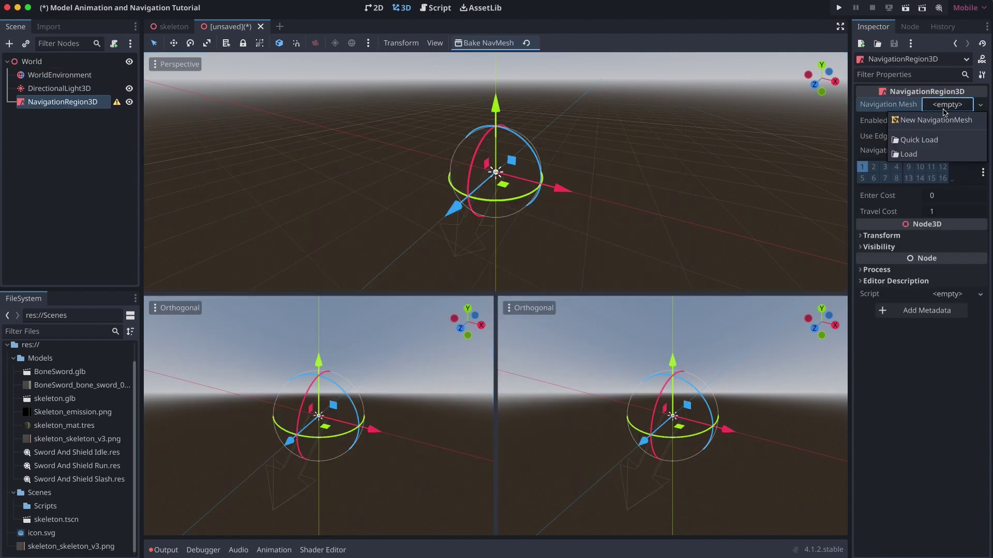
click(928, 122)
Add a MeshInstance3D as a child of NavigationRegion3D and give it a new PlaneMesh.
right_click(67, 102)
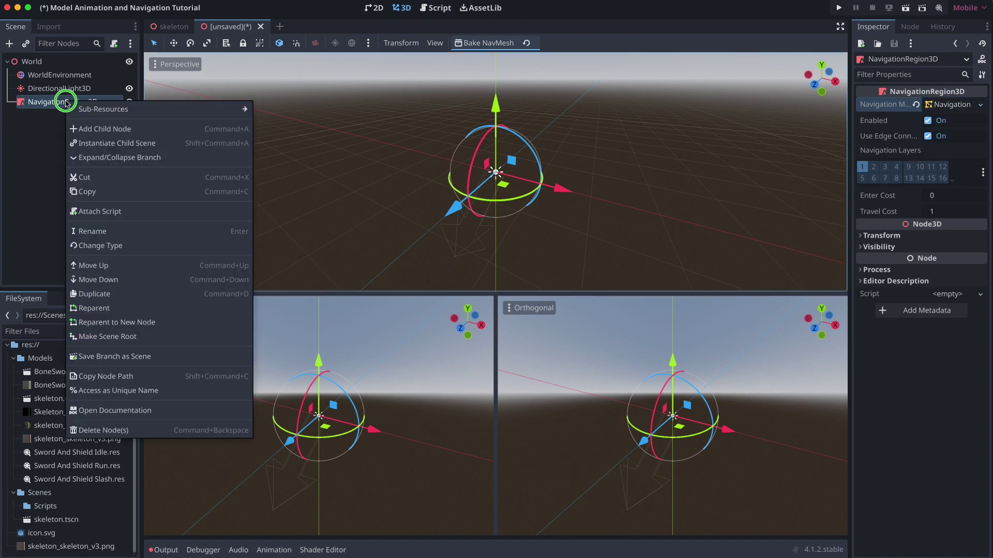
click(128, 129)
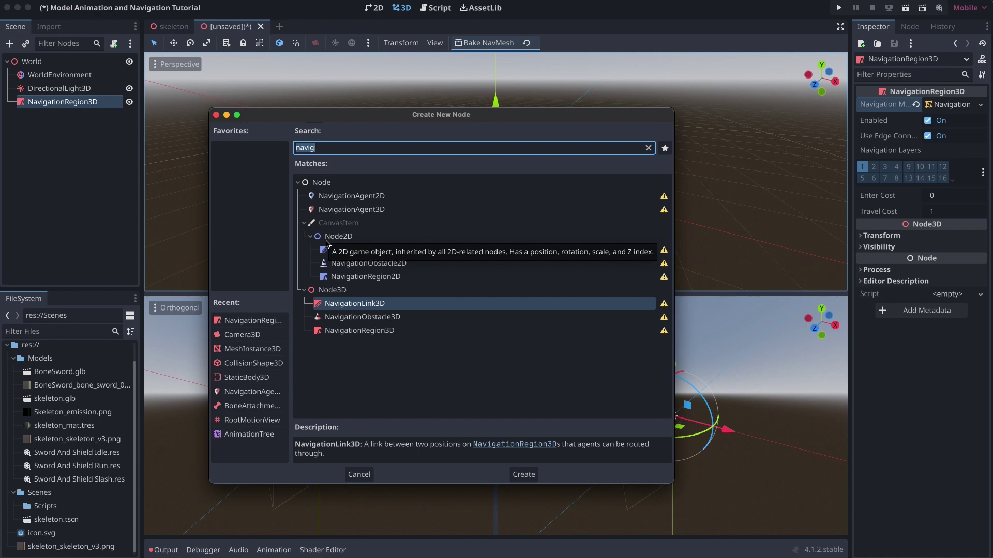
text(mesh)
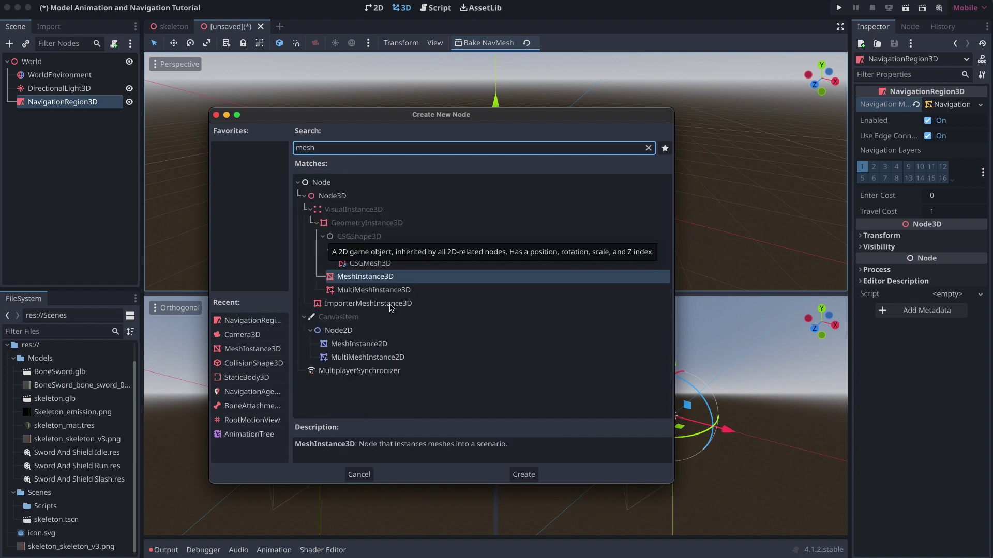
double_click(385, 277)
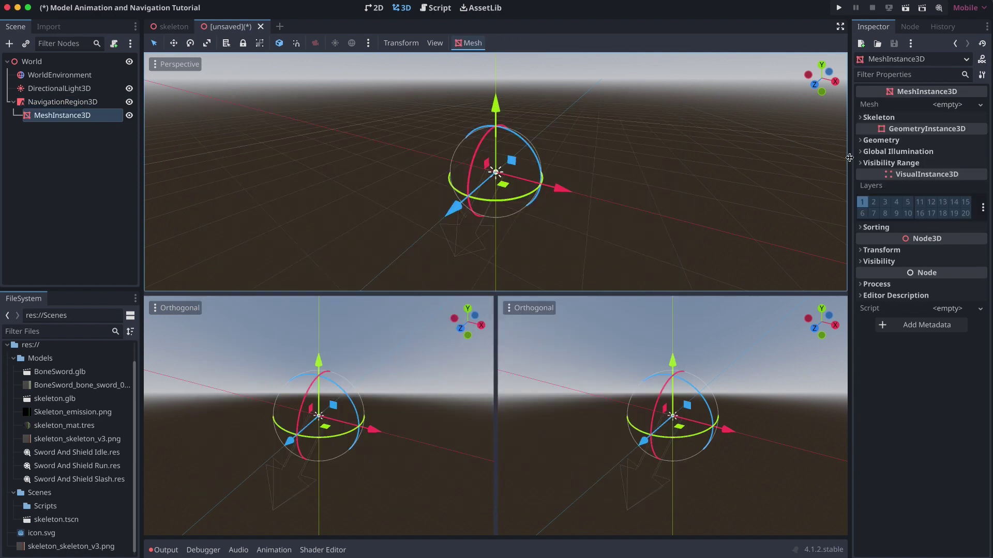
click(948, 106)
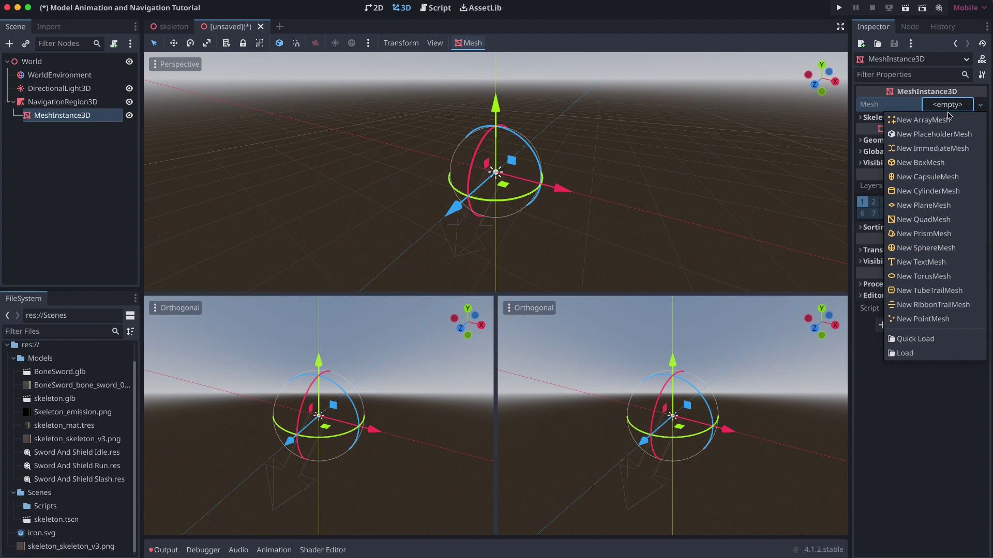
click(935, 208)
Set the plane mesh's size to 20 m in x and 20 m in y.
click(942, 119)
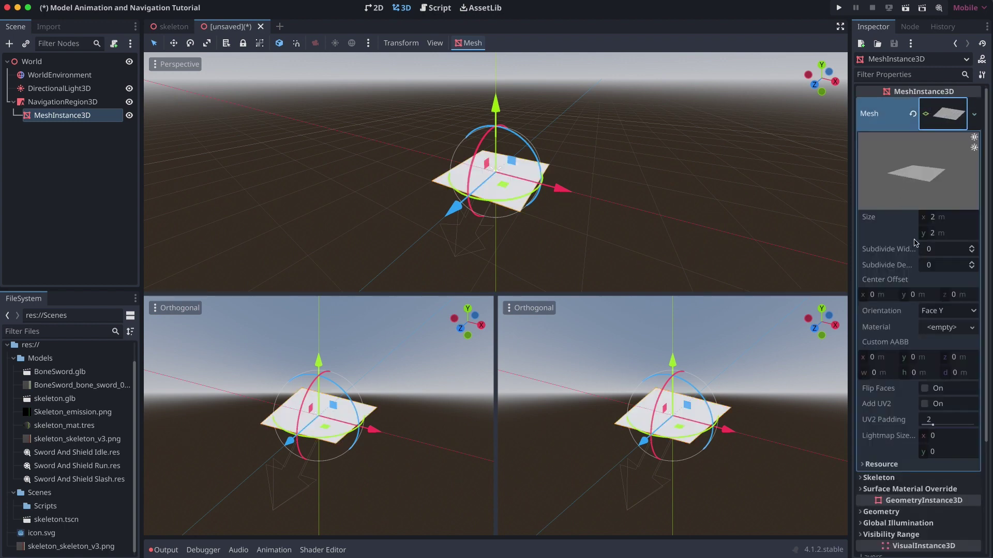
click(934, 218)
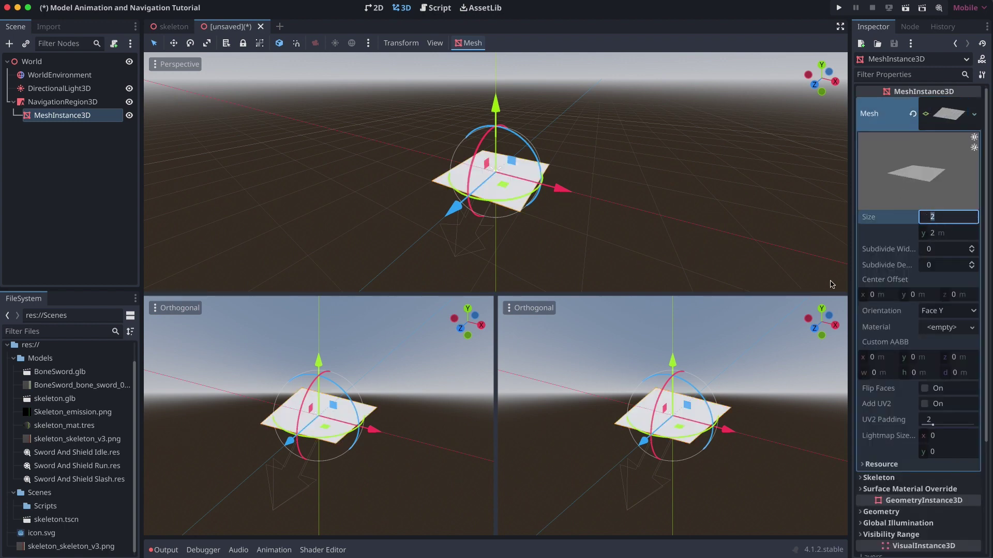
text(0)
key(Tab)
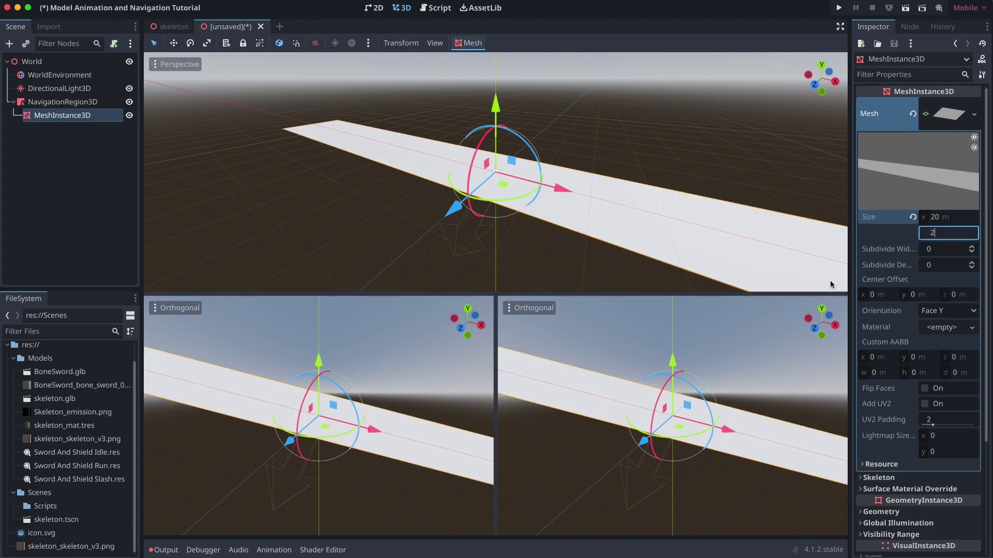
text(20)
key(Return)
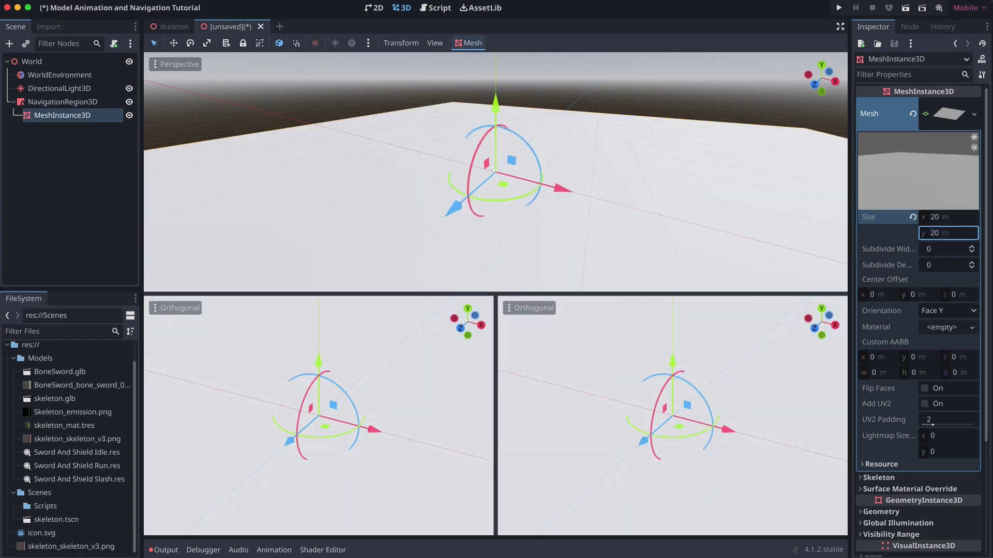
Add a StaticBody3D as a child of the plane's MeshInstance3D.
right_click(71, 118)
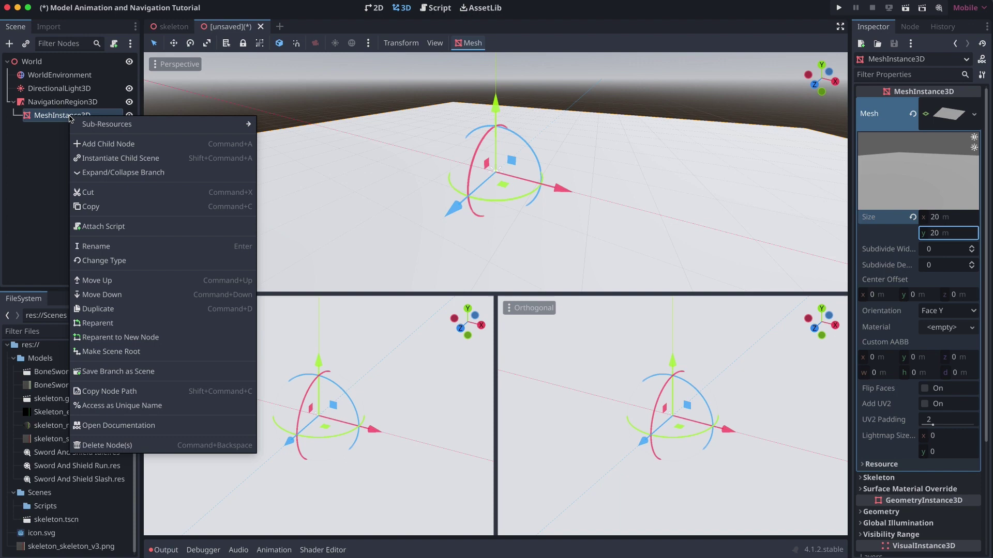
click(123, 146)
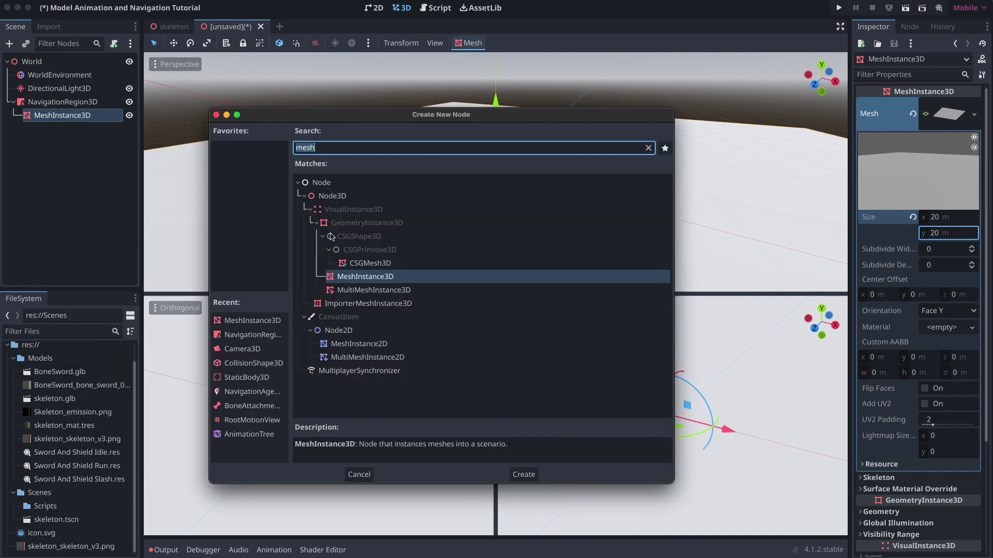
text(staticb)
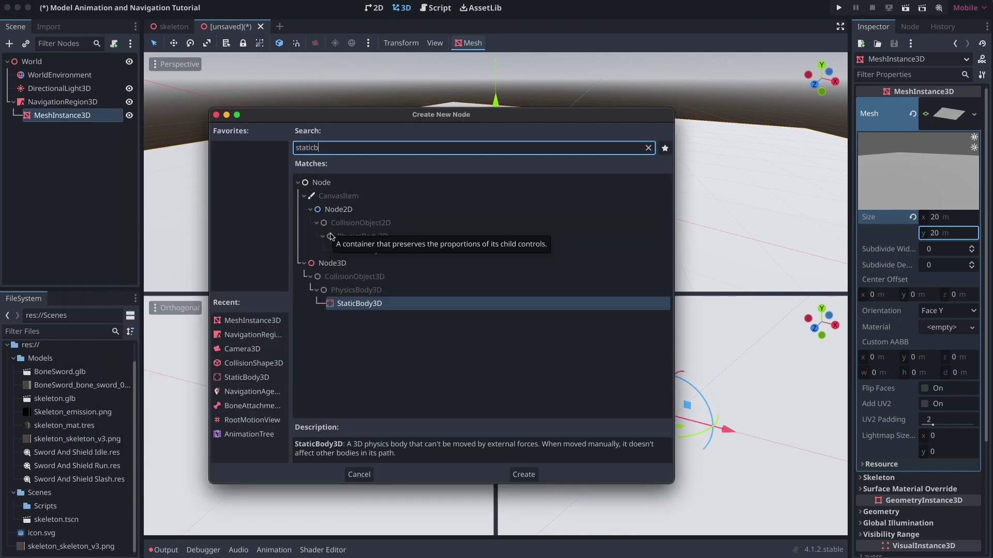
double_click(368, 304)
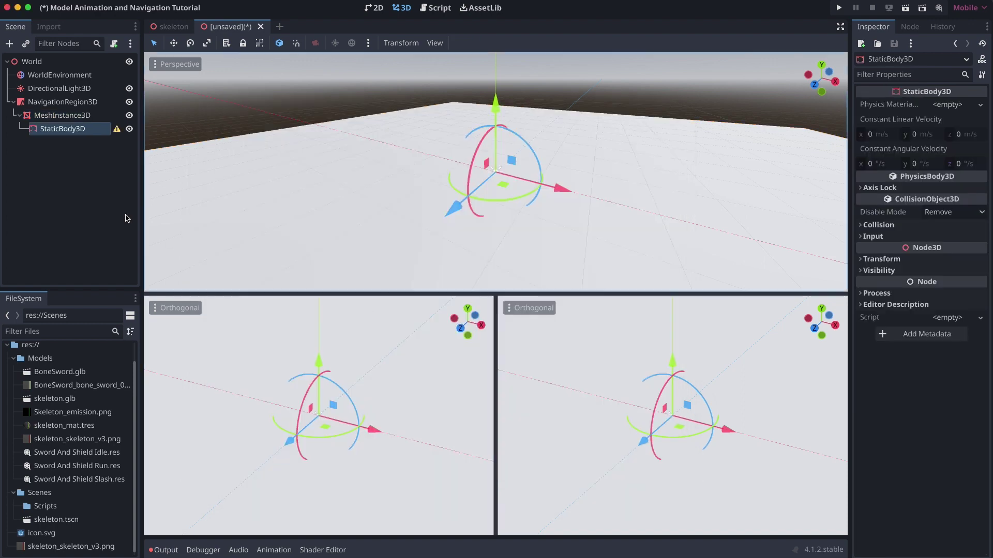
Add a CollisionShape3D under StaticBody3D and assign it a new BoxShape3D.
right_click(83, 131)
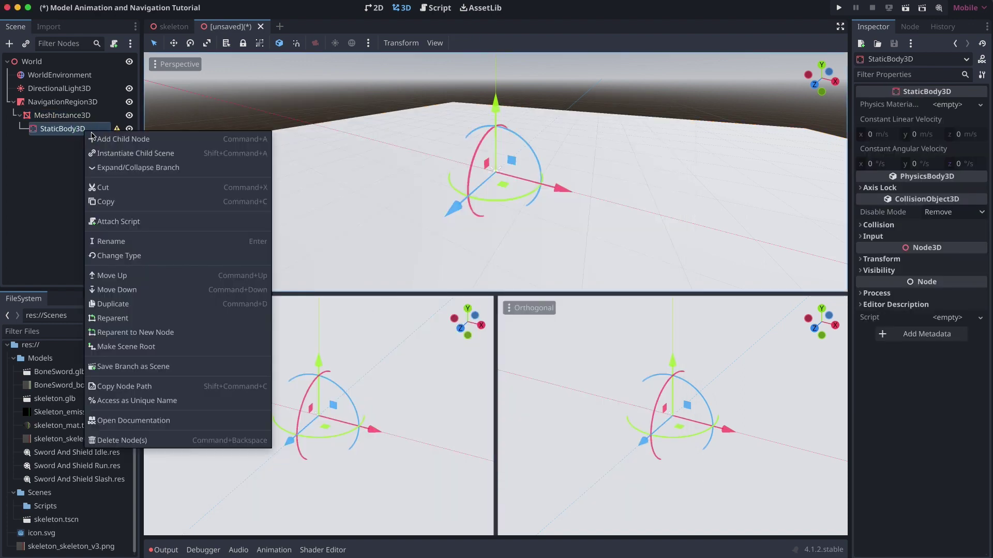
click(139, 139)
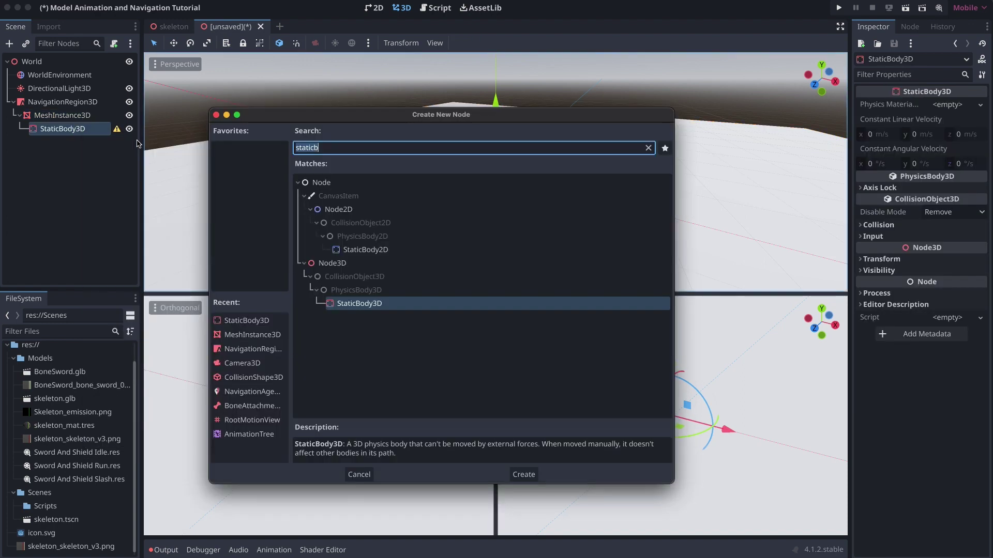
text(collision)
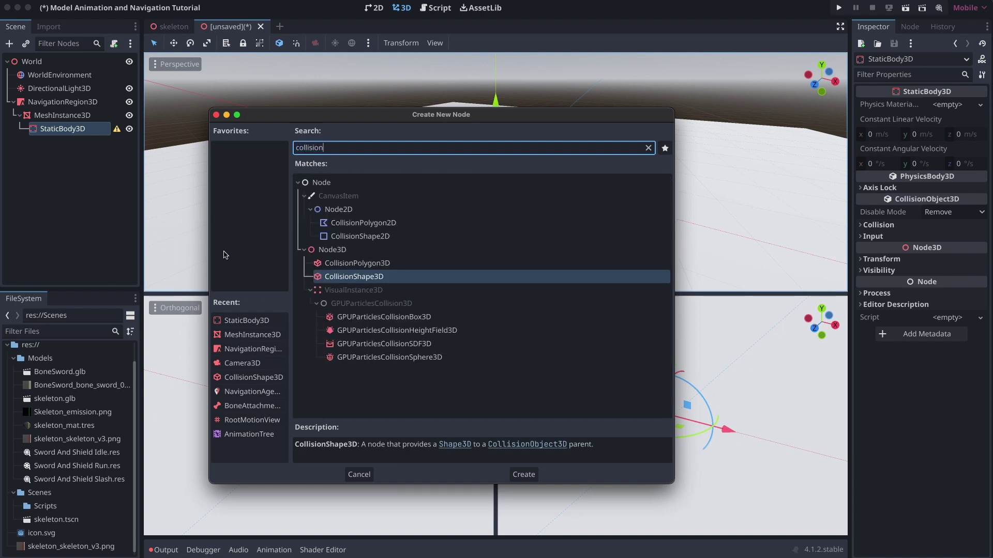
double_click(345, 277)
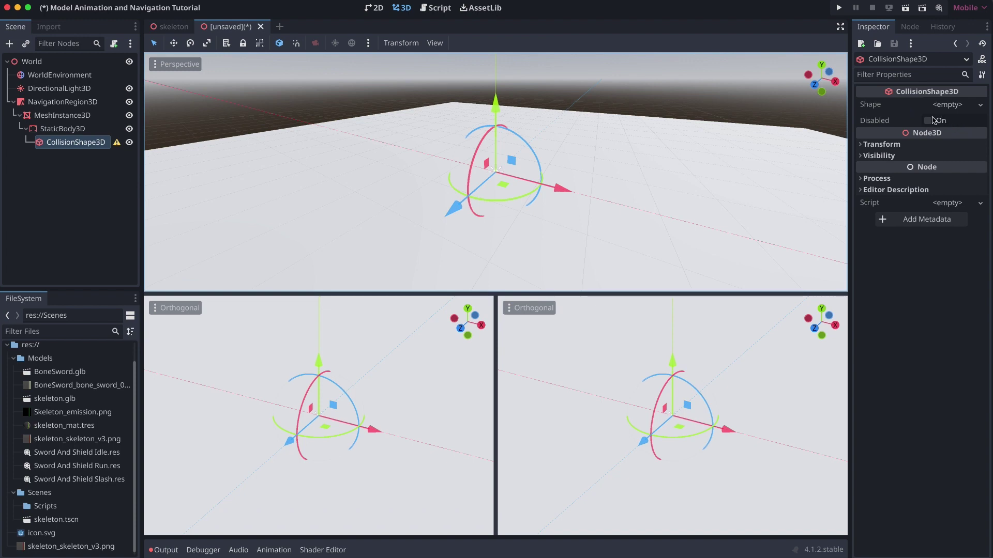
click(947, 104)
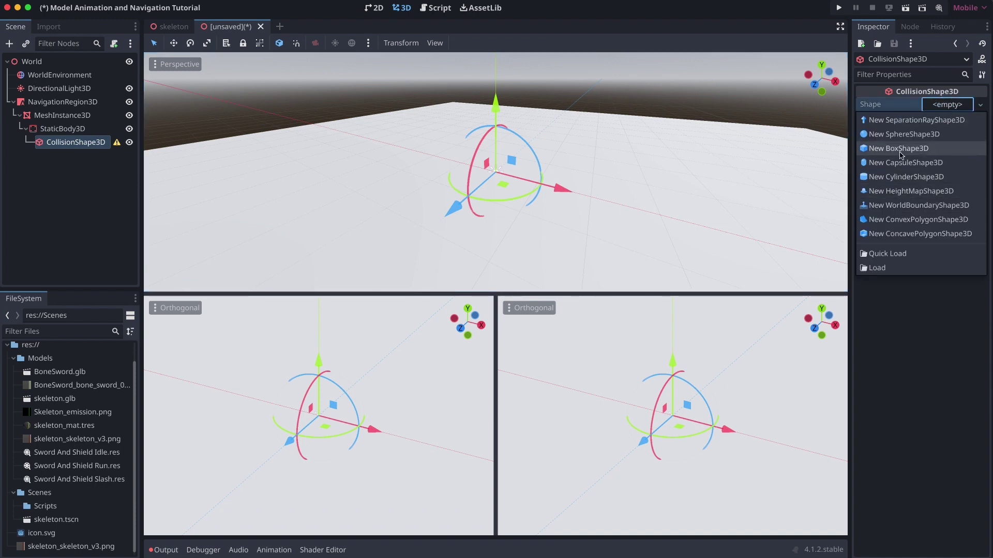
click(900, 149)
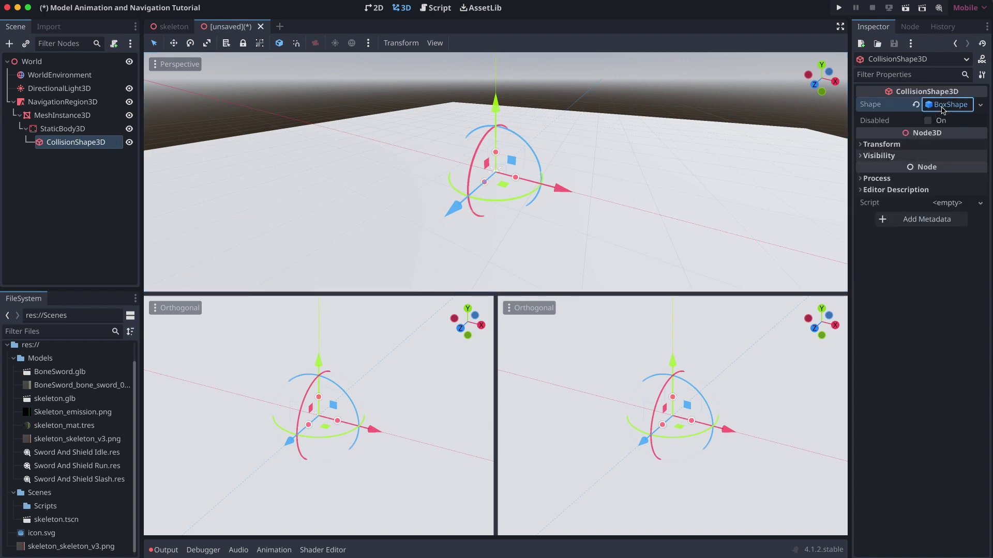
Set the box collision shape's size to 20 m in x and 20 m in z.
click(946, 104)
click(879, 135)
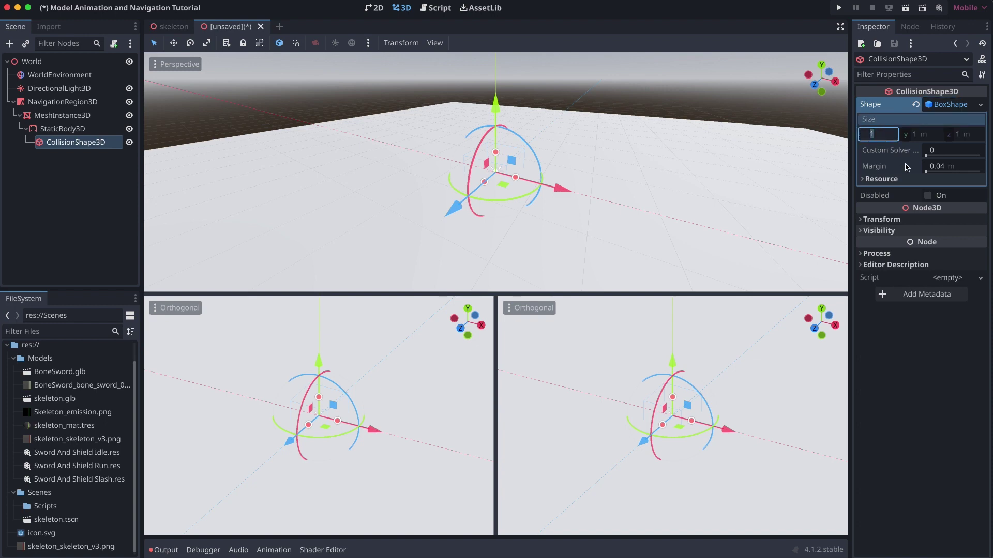
text(20)
key(Tab)
key(Tab)
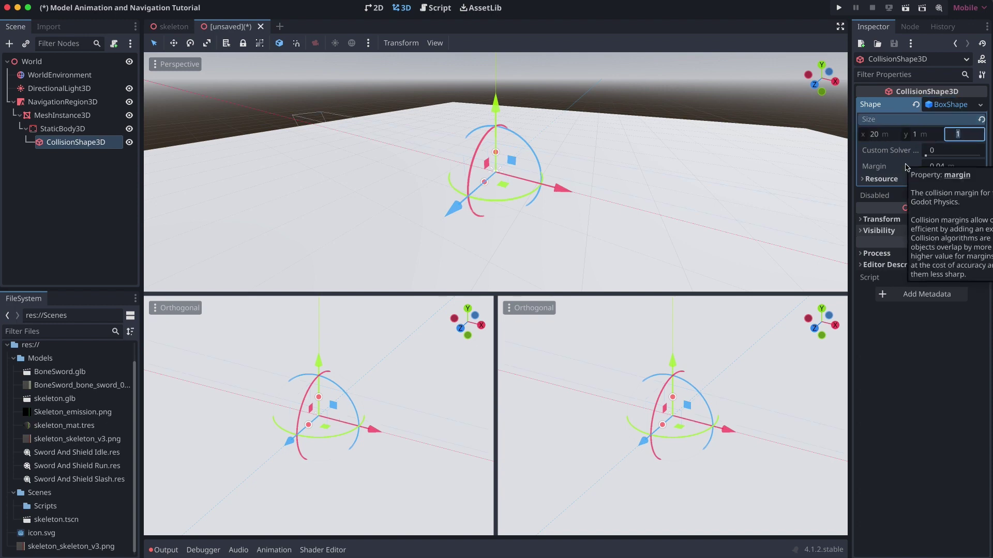
key(Return)
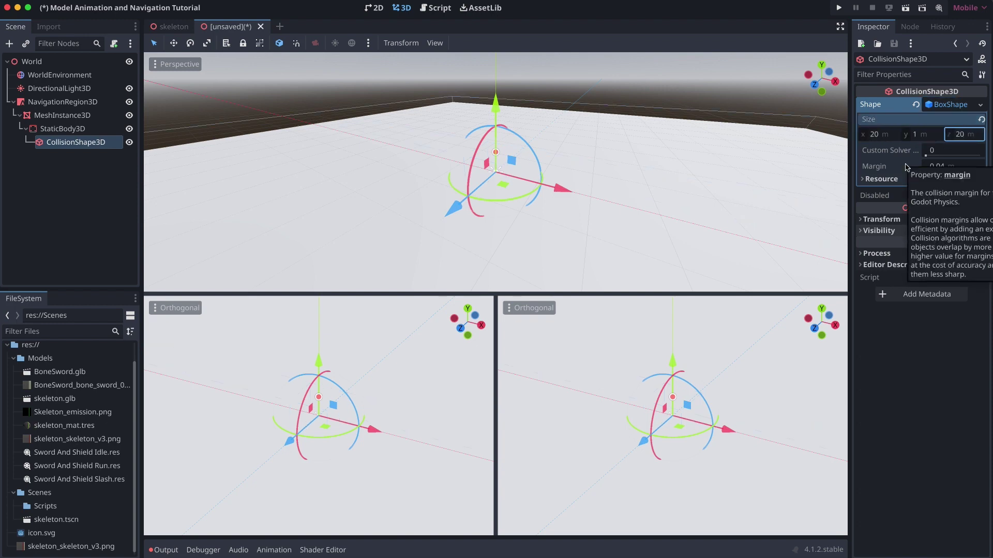
Set the CollisionShape3D's y position to -0.5 m.
click(862, 220)
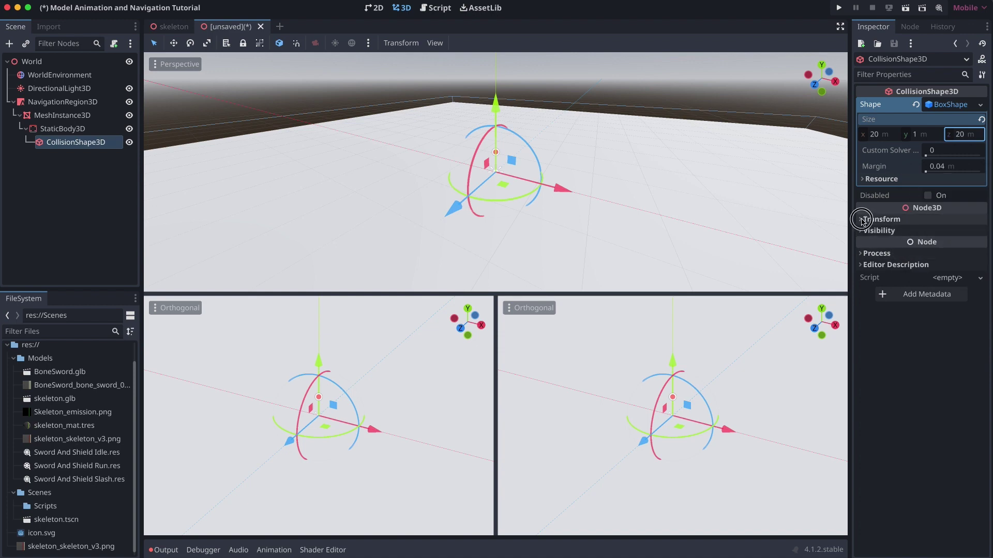
click(921, 249)
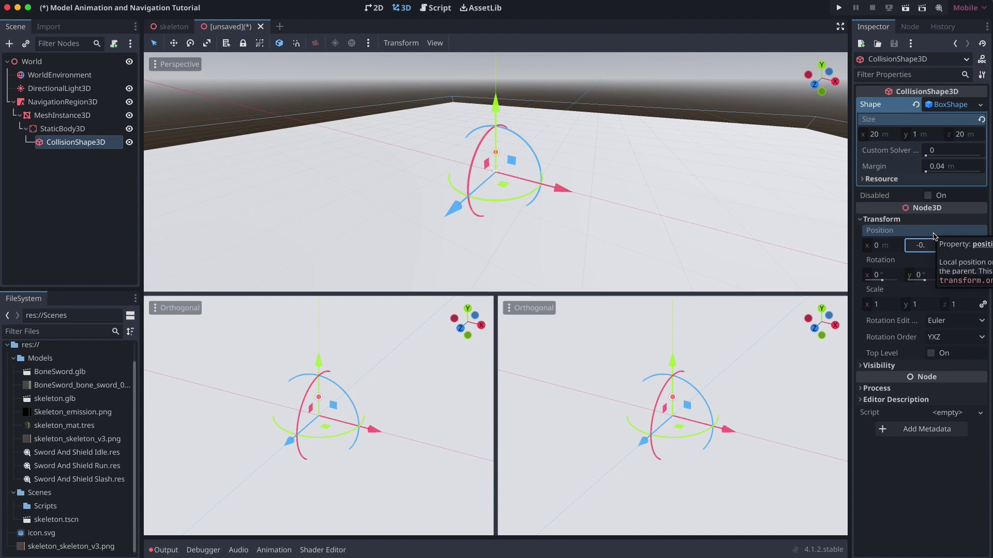
text(-0.5)
key(Return)
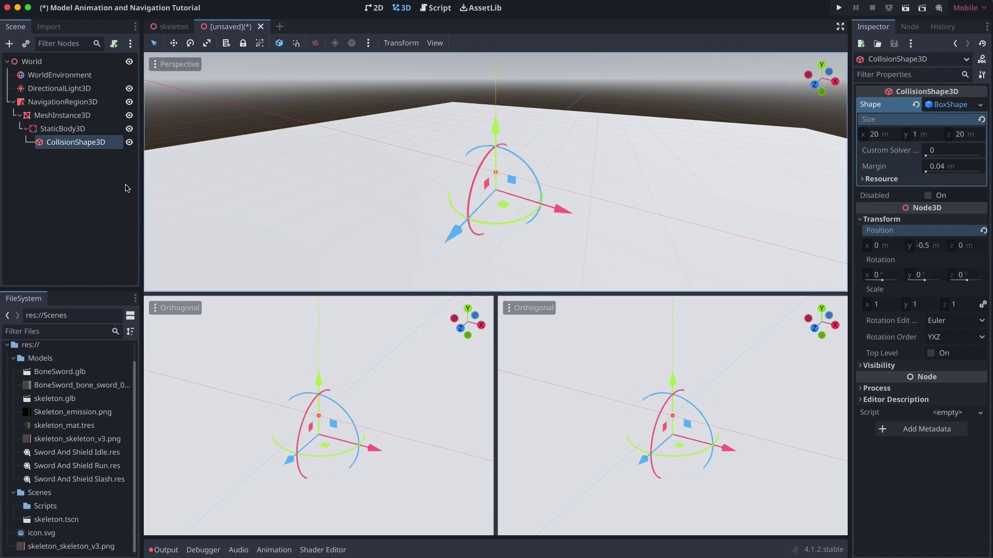
Add a second MeshInstance3D as a child of NavigationRegion3D and give it a new BoxMesh.
click(62, 103)
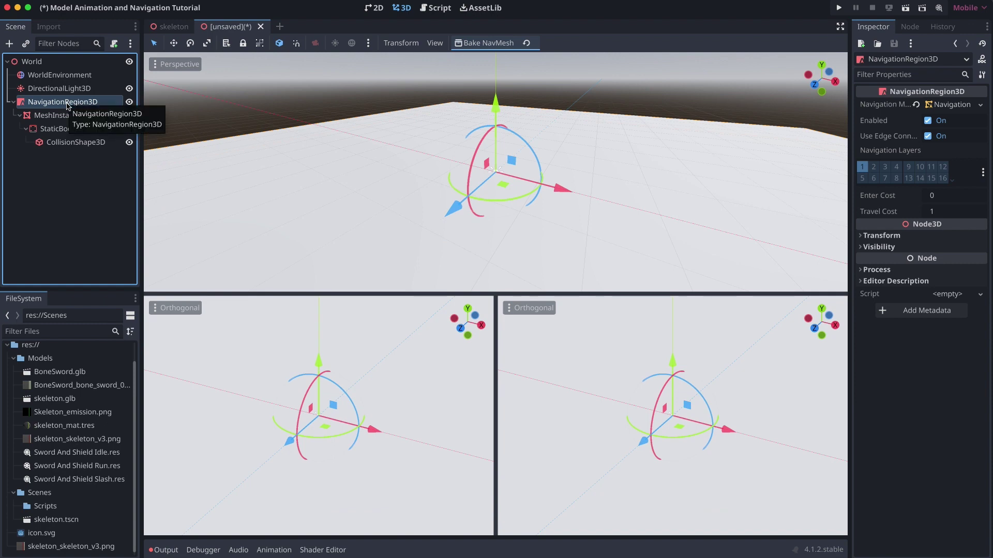
right_click(67, 105)
click(99, 129)
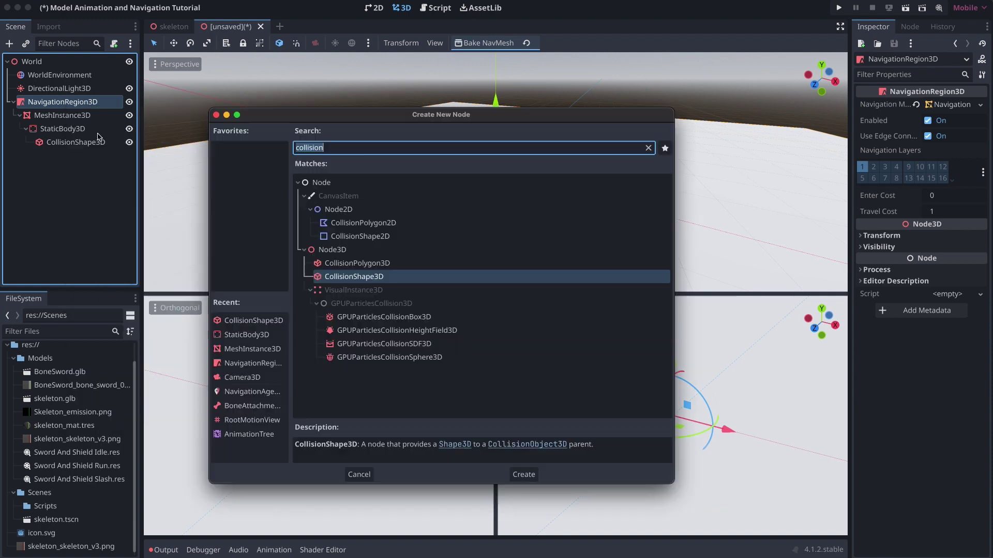
text(3)
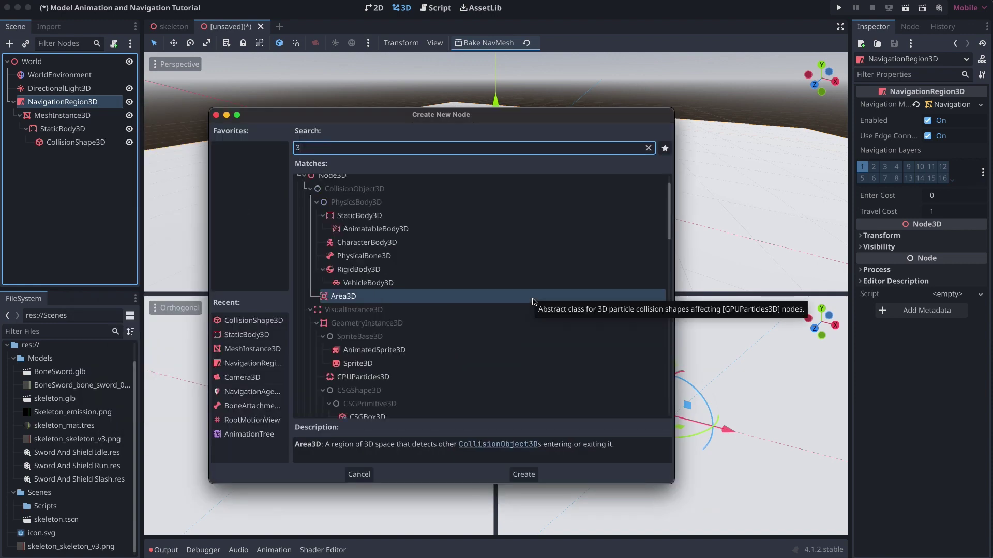
key(BackSpace)
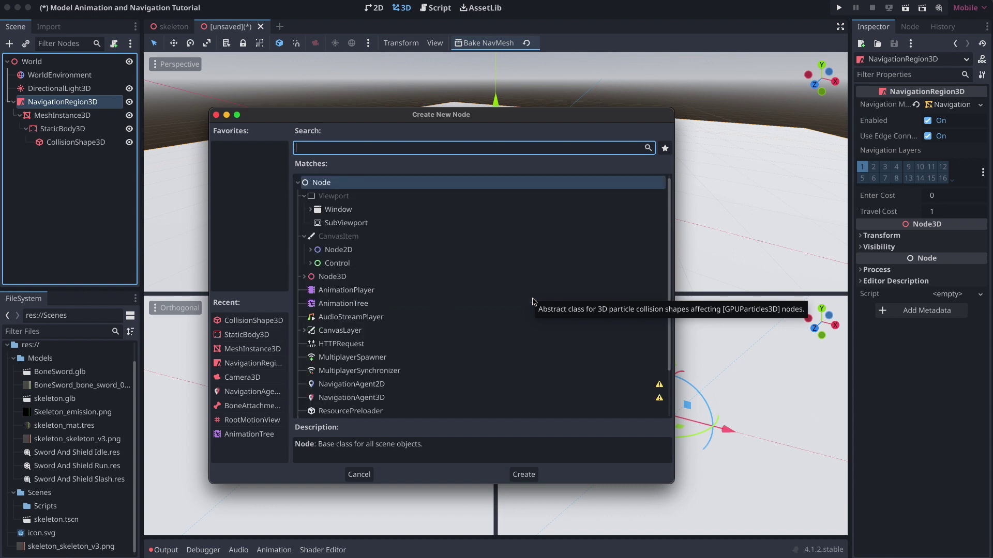
text(meshi)
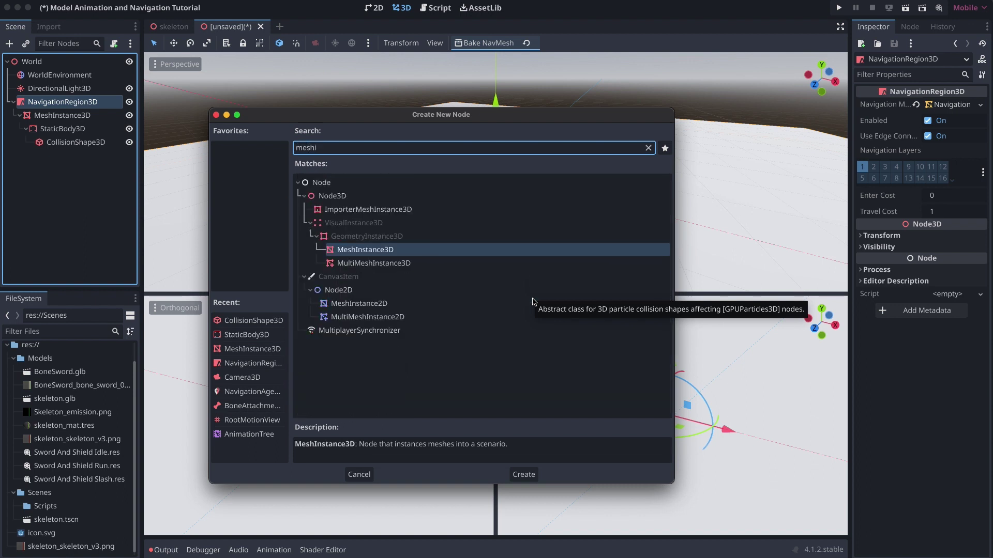
double_click(363, 252)
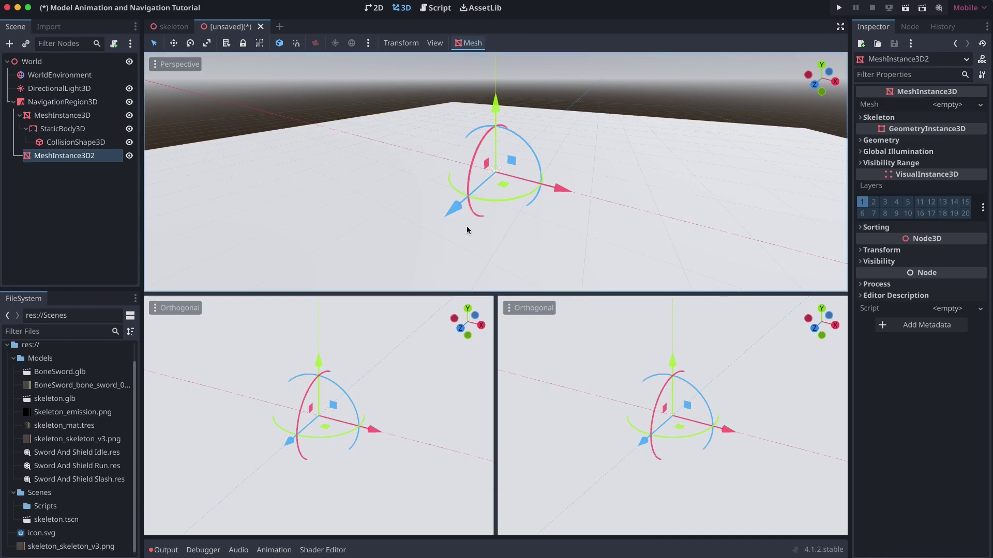
click(950, 106)
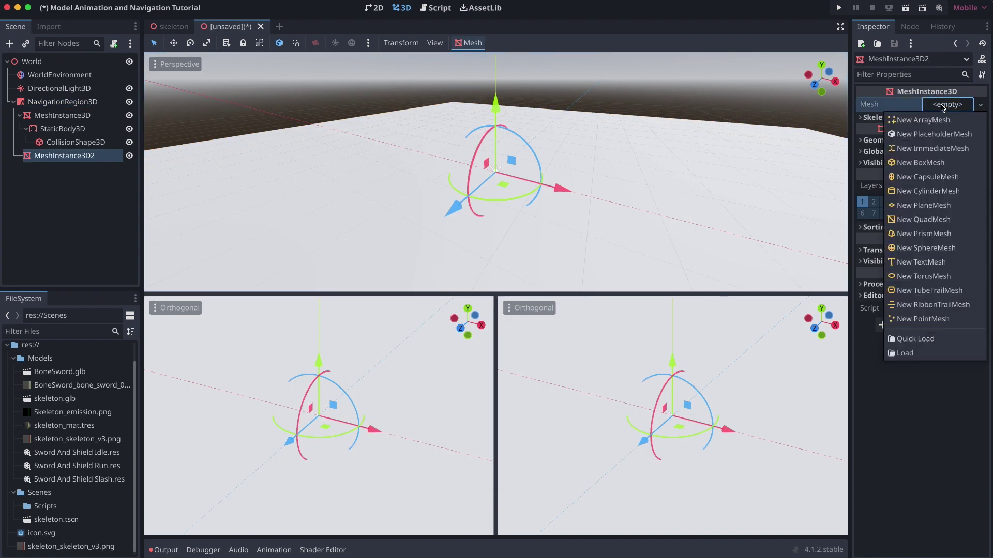
click(917, 169)
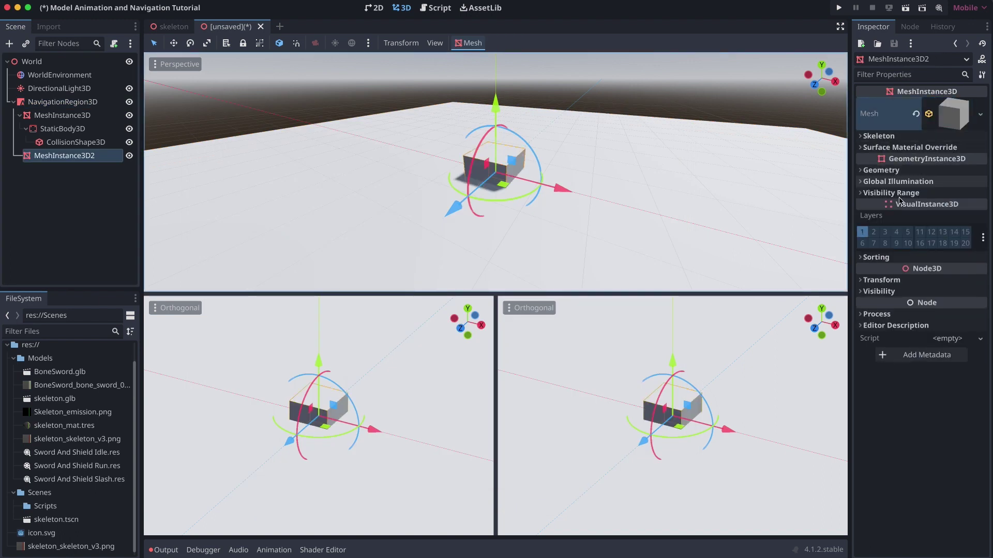
Set the box mesh's size to 3 m in x and 0.5 m in z.
click(953, 114)
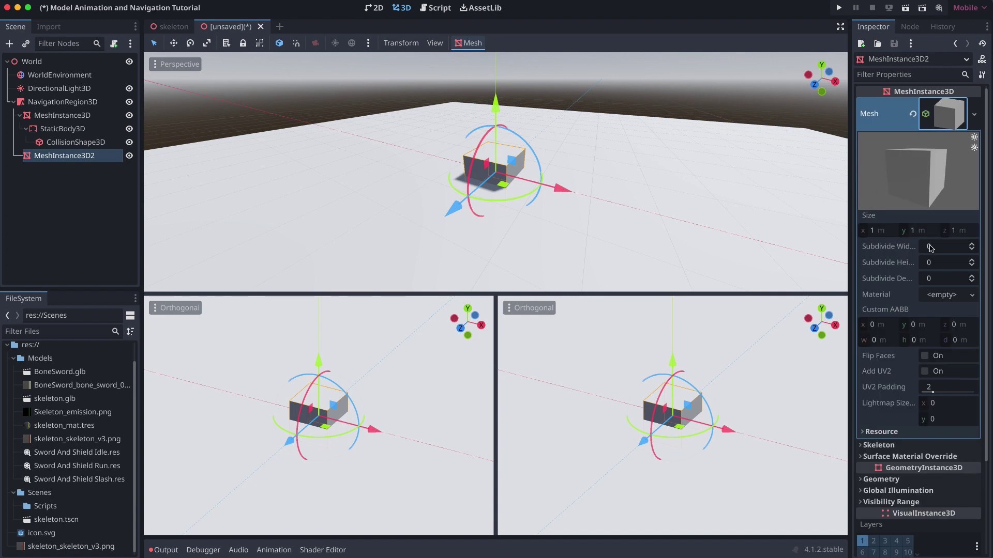
click(874, 231)
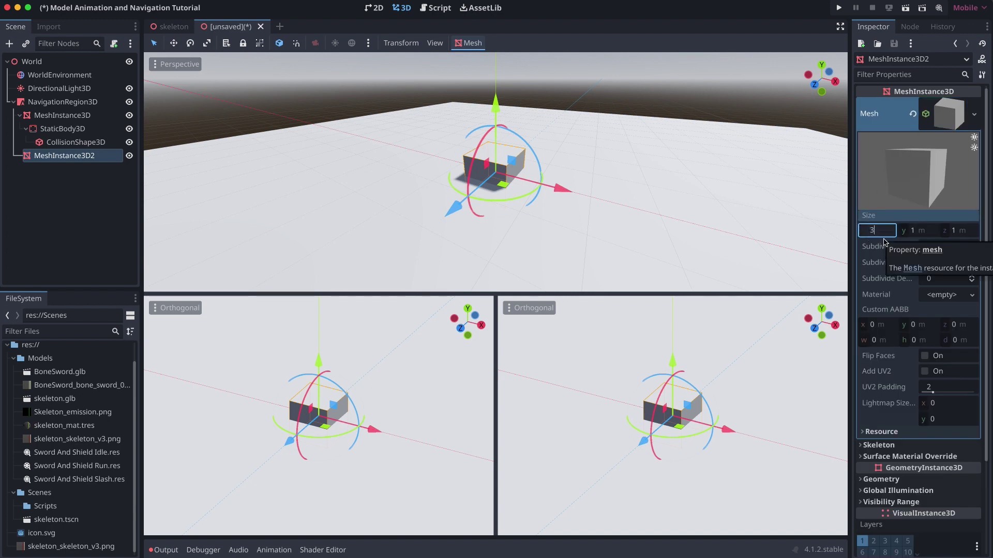
key(Tab)
key(Tab)
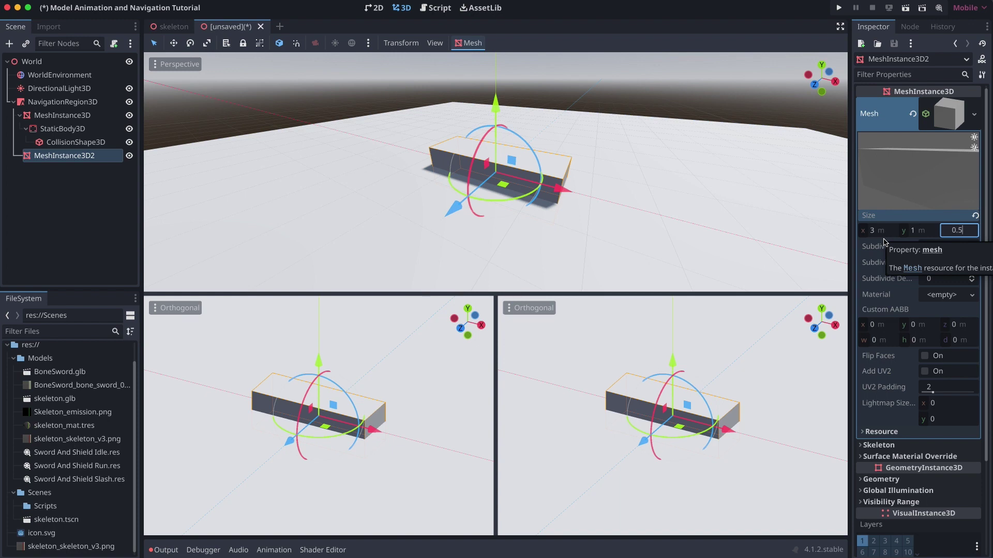
key(Return)
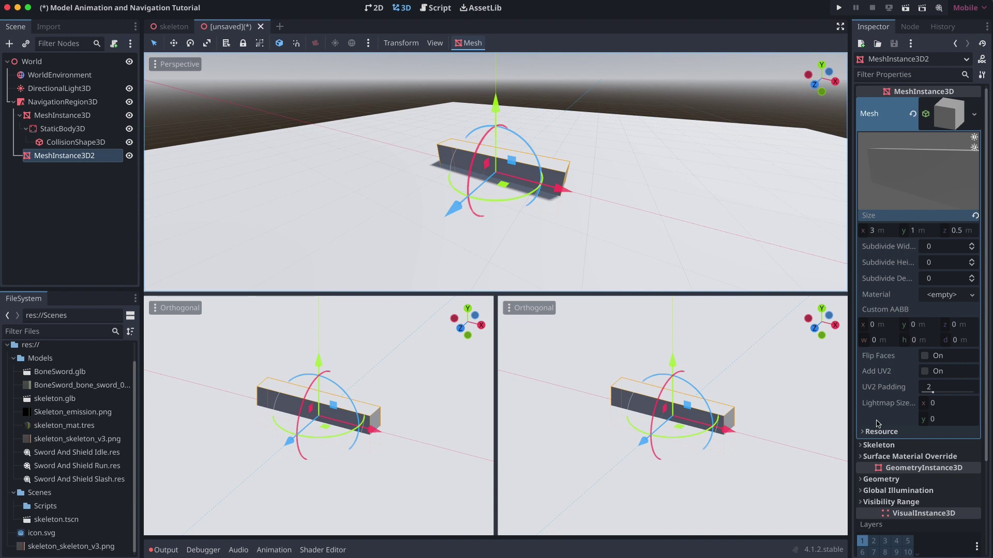
Set the box mesh instance's y position to 0.5 m.
scroll(872, 481, down, 5)
click(881, 473)
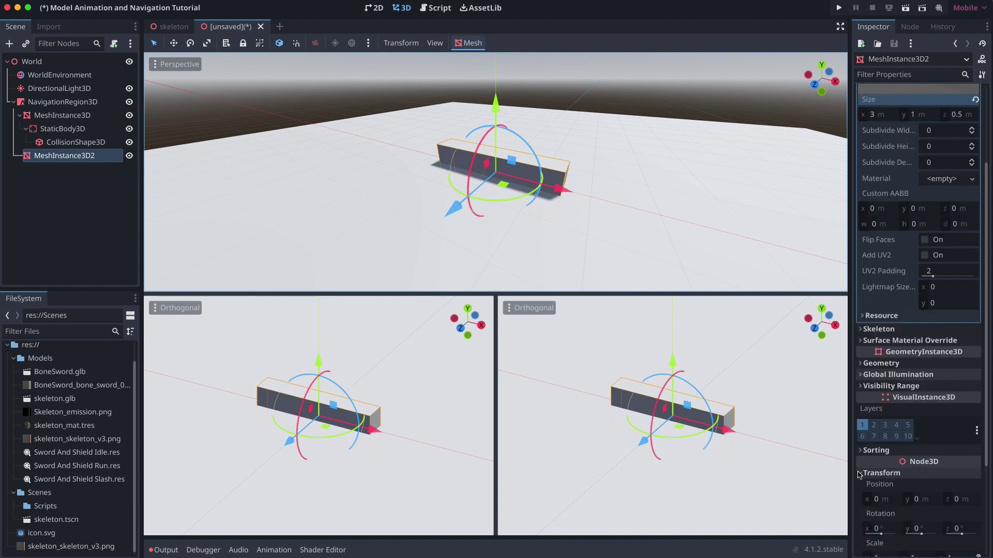
click(920, 499)
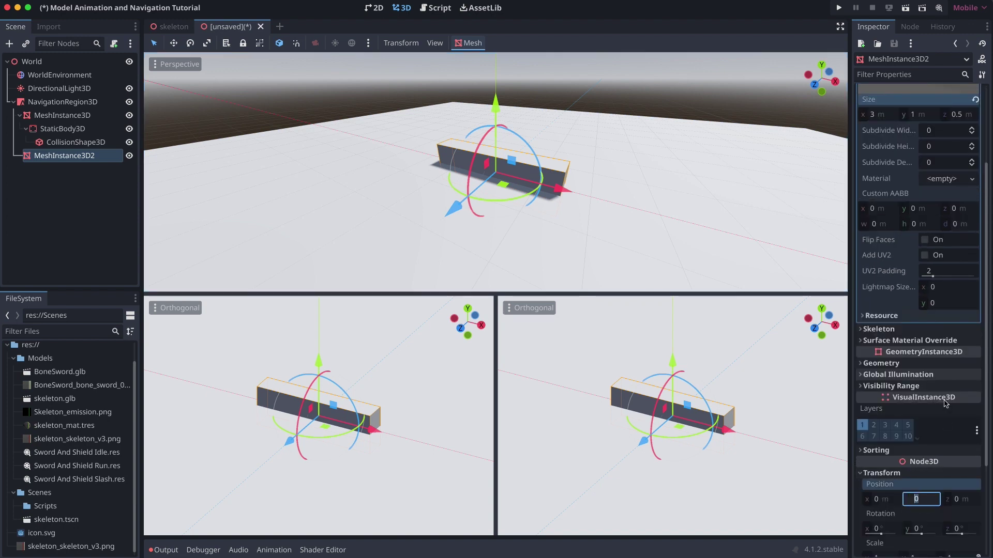
key(Return)
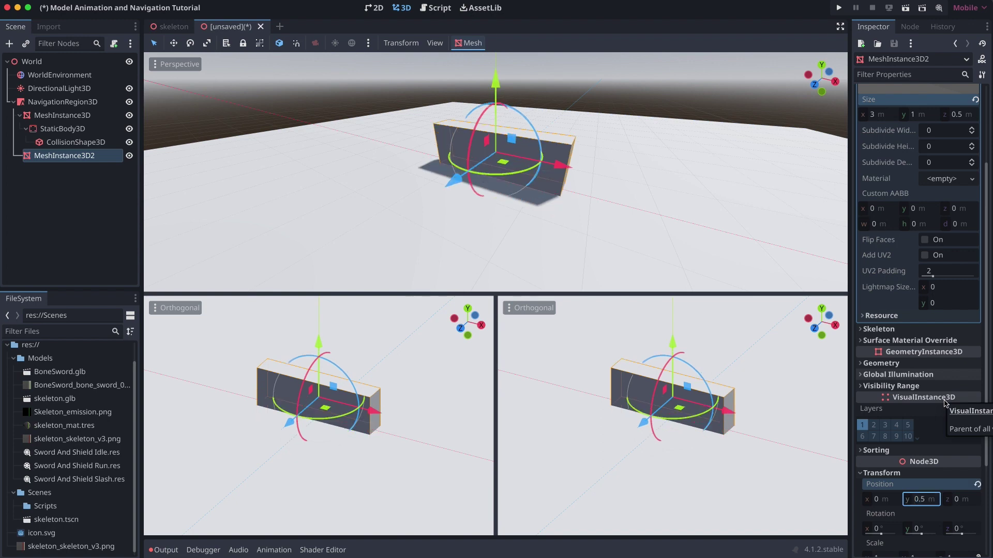
Create a StandardMaterial3D resource in the Models folder and save it as obstacle_mat.tres.
click(40, 358)
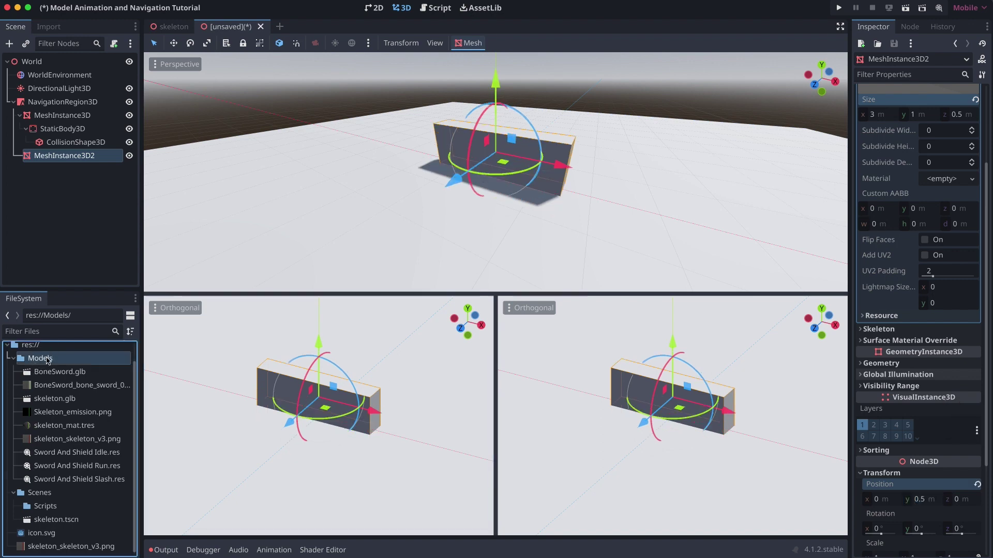
right_click(45, 358)
mouse_move(155, 366)
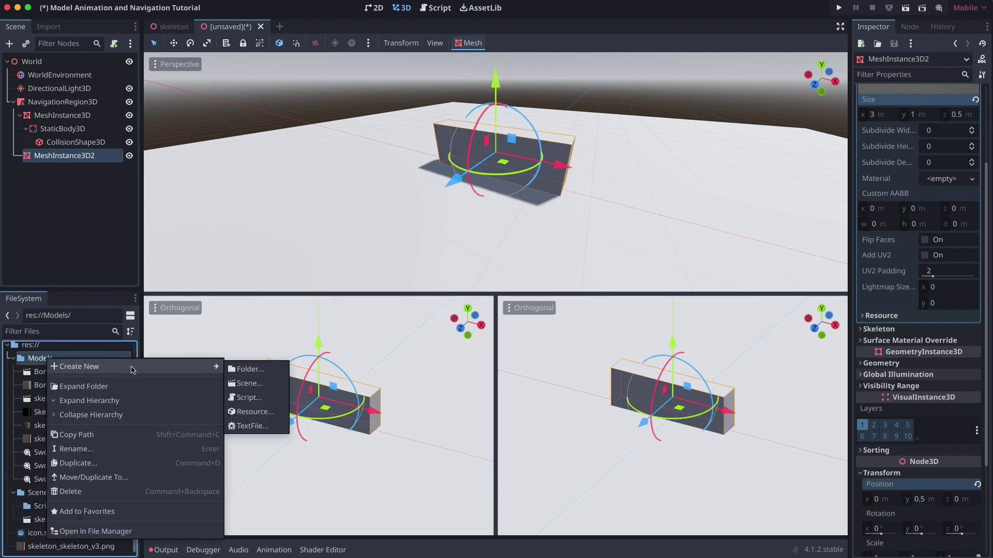
click(254, 412)
text(stand)
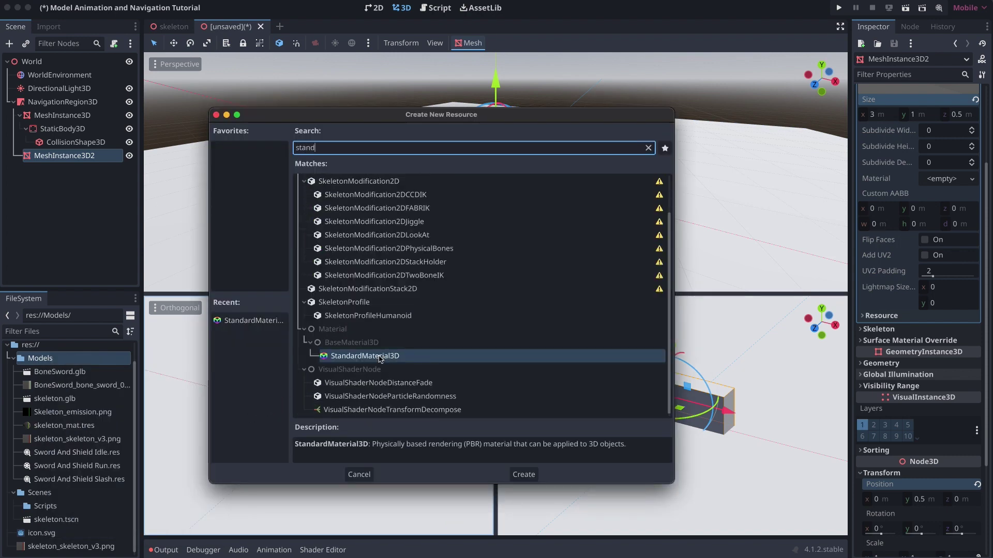
double_click(380, 358)
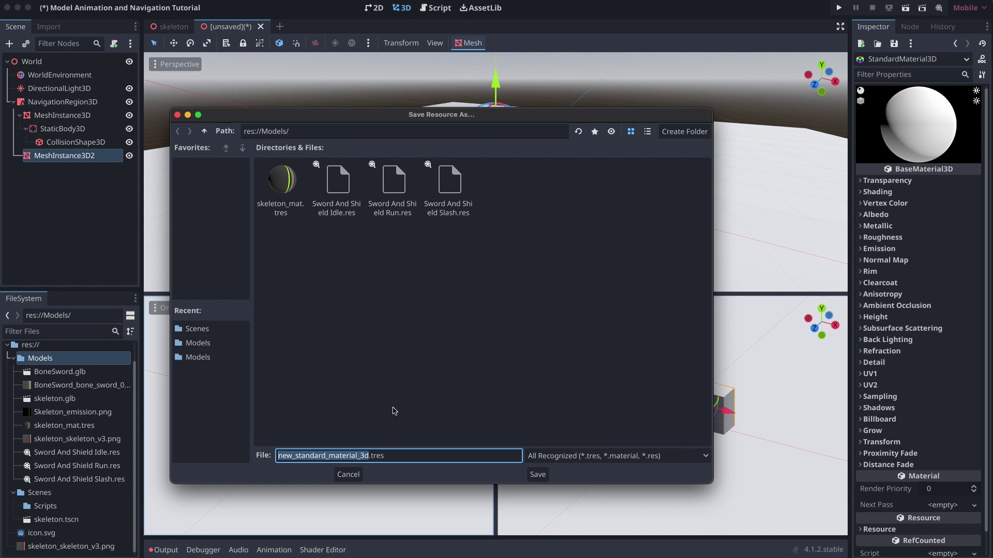
text(obsta)
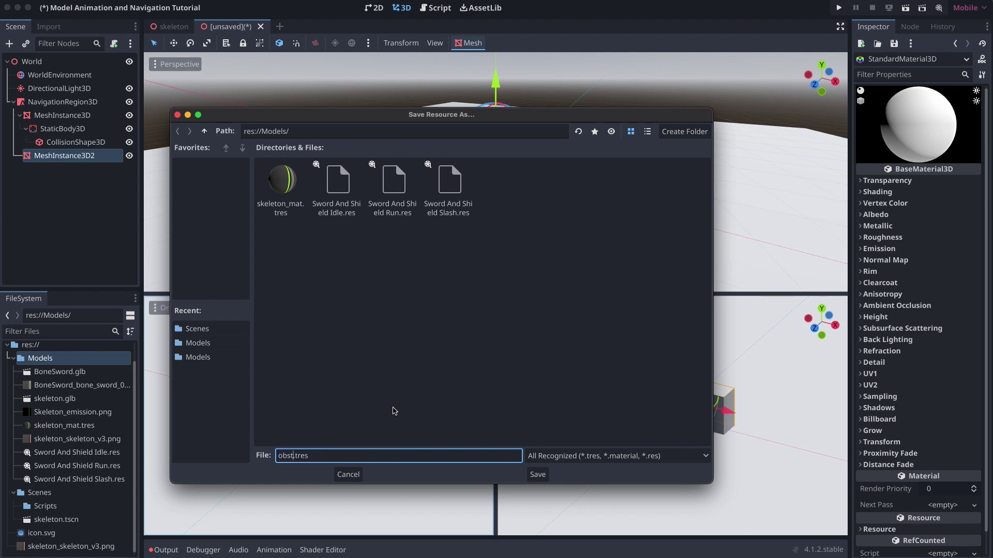
text(acle_mat)
key(Return)
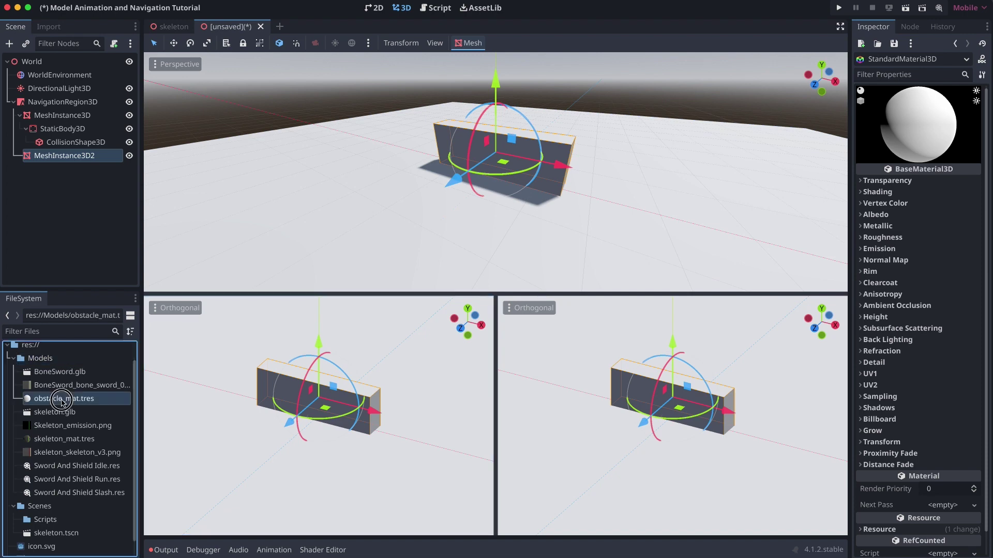
Set the albedo color of obstacle_mat.tres to a muted grayish green.
click(64, 399)
click(879, 215)
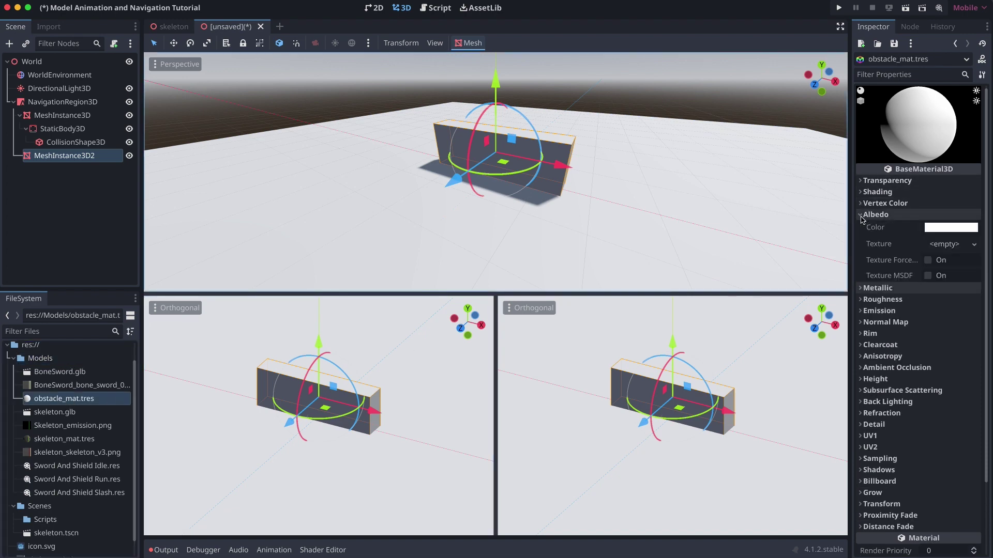
click(950, 228)
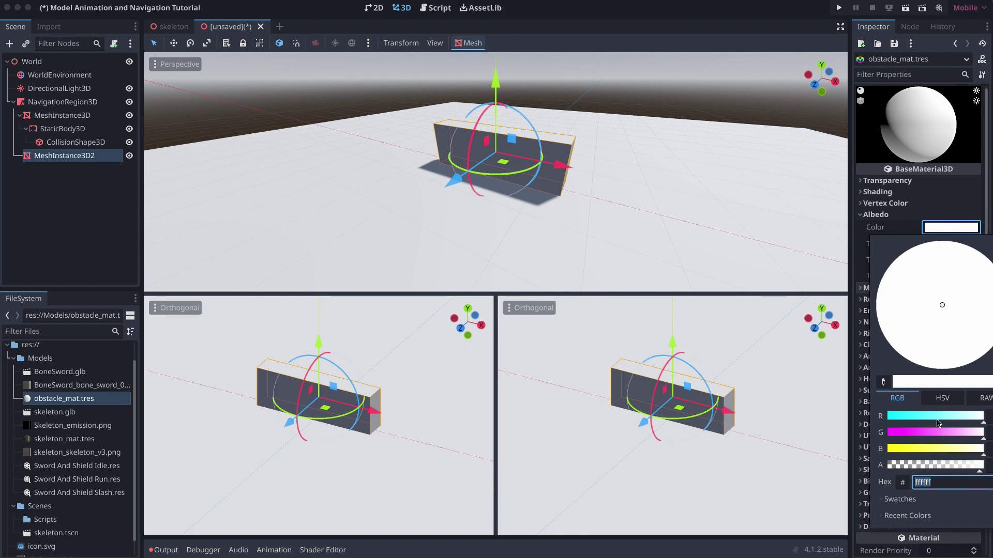
click(941, 416)
click(941, 433)
click(944, 448)
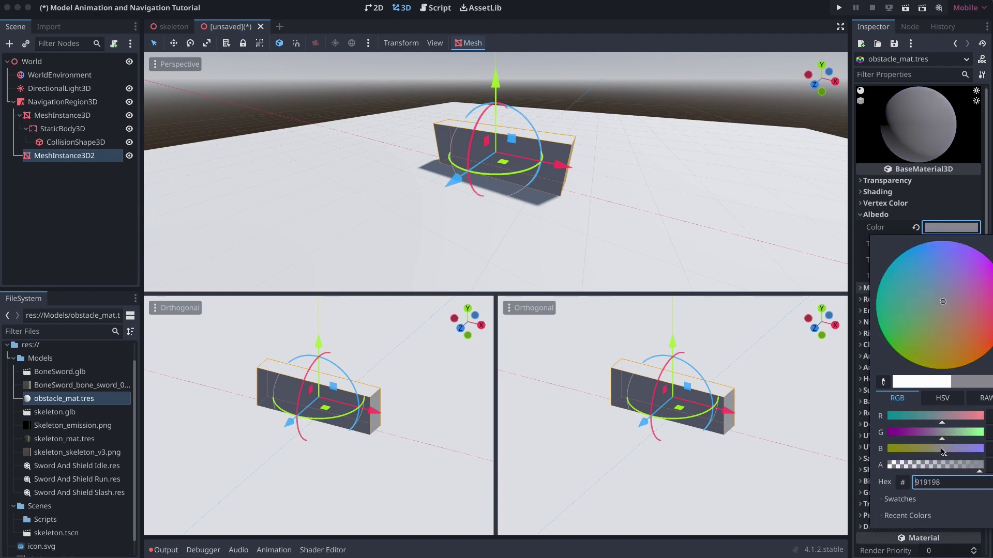
drag(946, 433, 953, 432)
text(0ae)
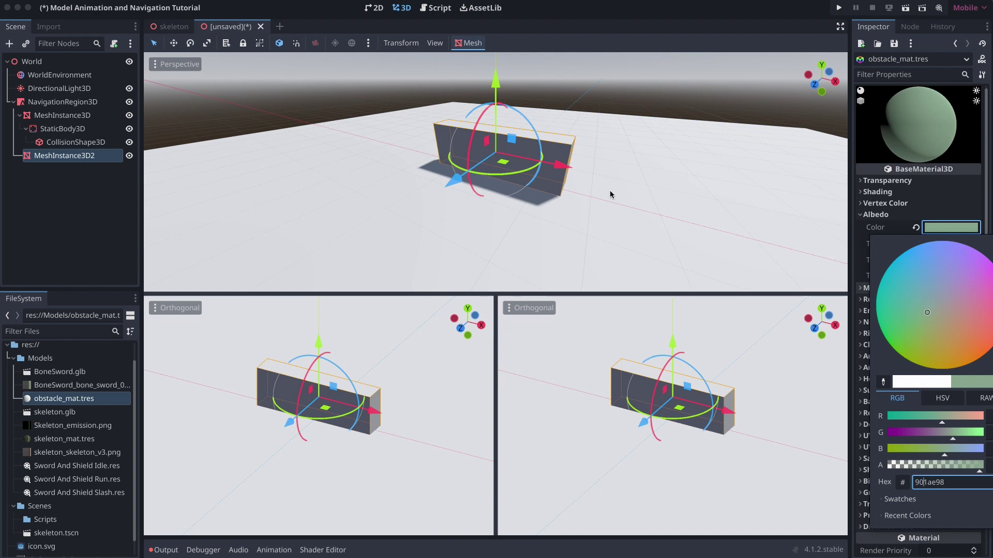
click(610, 192)
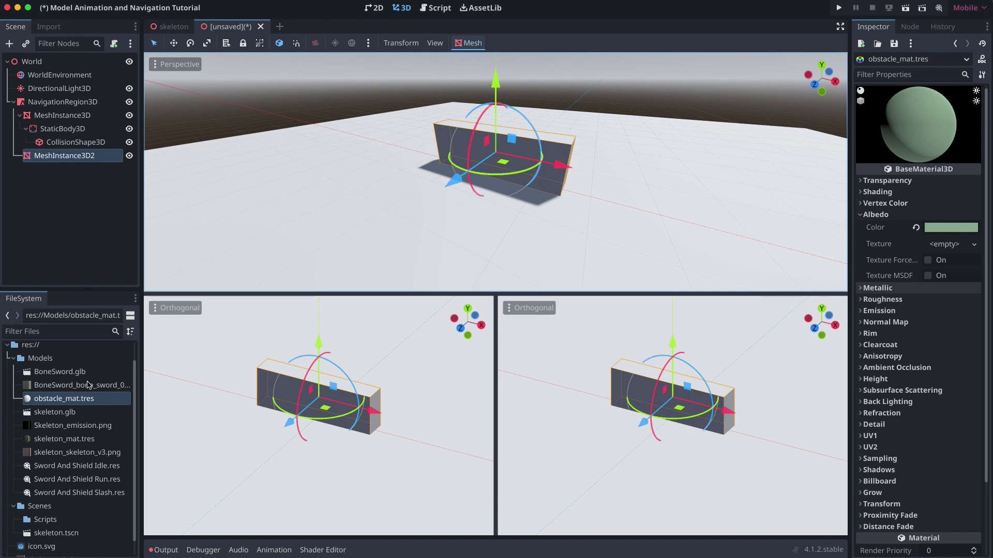
Assign obstacle_mat.tres as the material of MeshInstance3D2's box mesh.
click(54, 155)
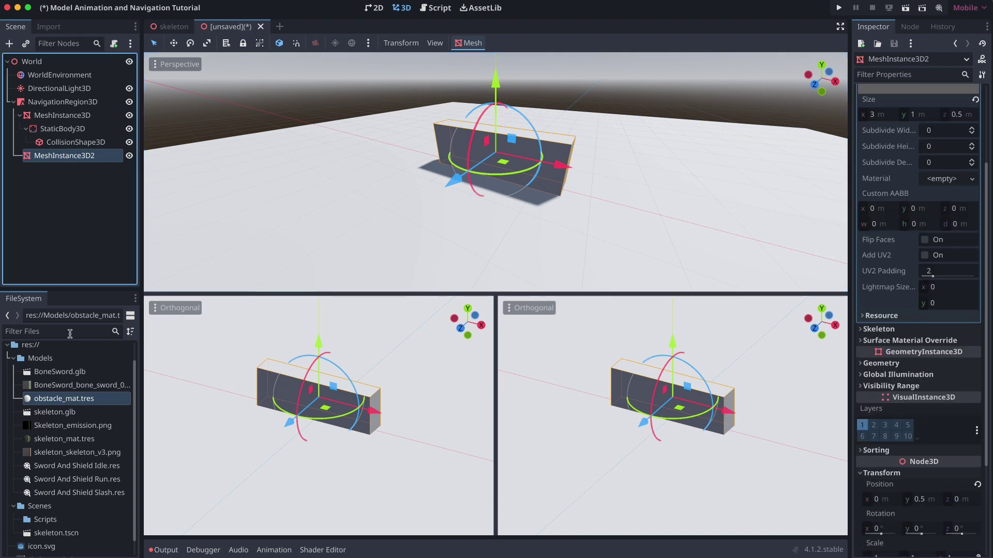
drag(54, 401, 947, 179)
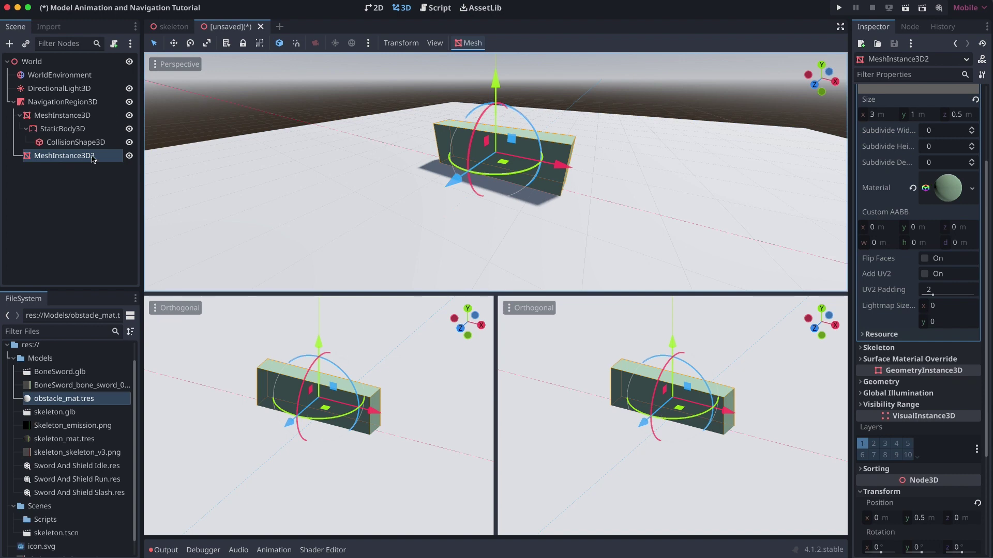
Switch the 3D editor to a single viewport showing the scene in top view.
click(434, 45)
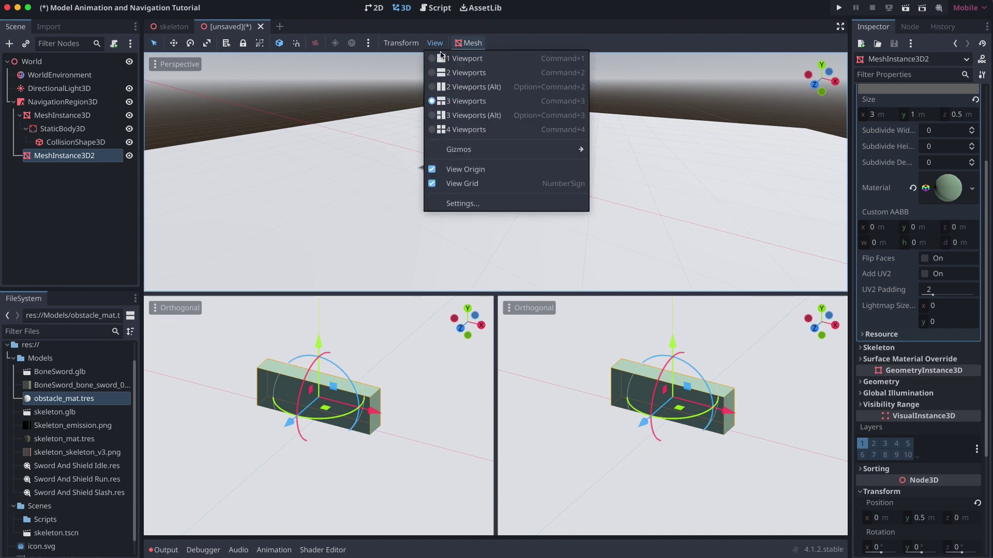
click(431, 60)
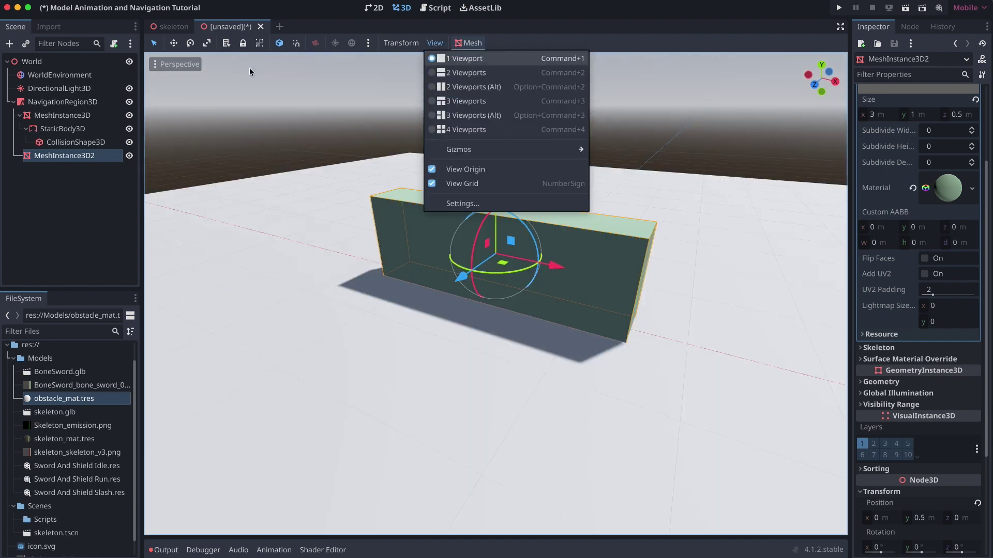
click(174, 65)
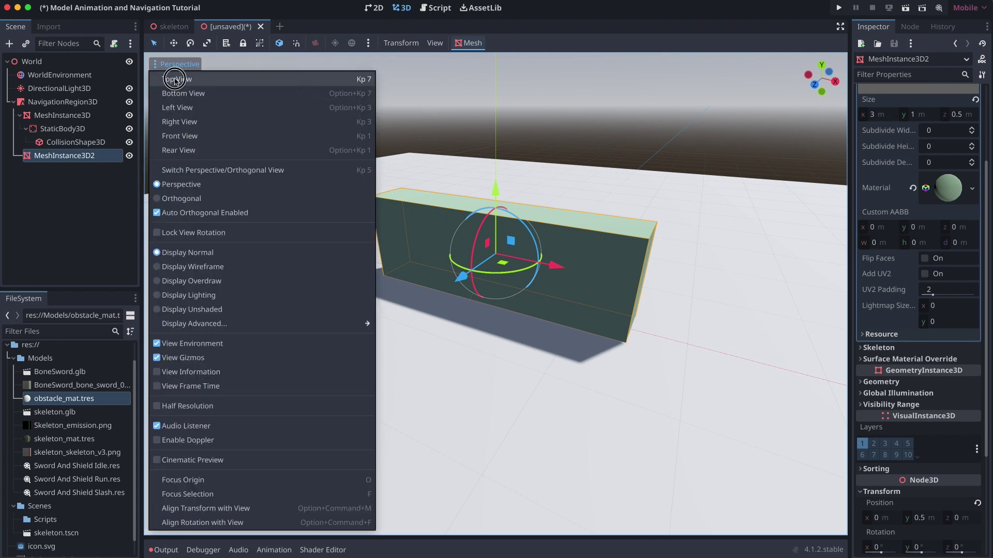
click(175, 80)
Move the box obstacle along the z axis to about -1.26 m.
drag(497, 356, 490, 246)
scroll(495, 321, down, 4)
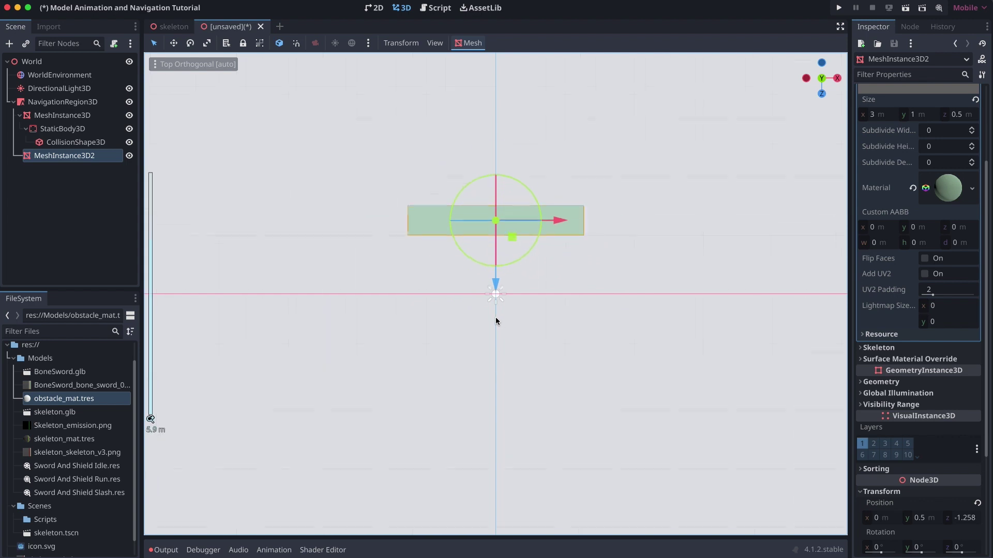
Duplicate the obstacle and place the copy on the positive X and Z side of the floor, rotated diagonally.
scroll(496, 321, down, 8)
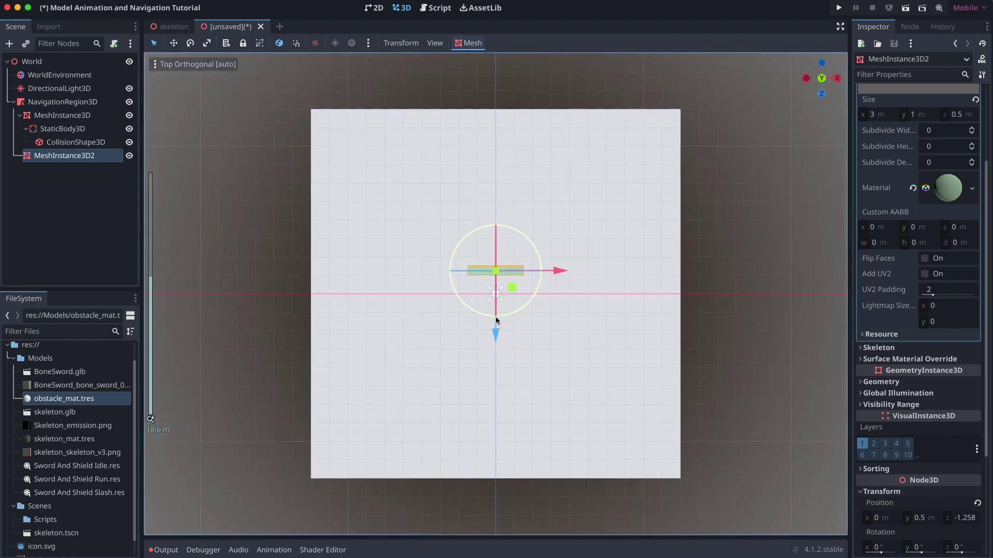
key(ctrl+d)
drag(492, 336, 492, 404)
drag(558, 340, 593, 381)
Make two further copies of the diagonal obstacle, placing one near the Z axis and the other farther out on the negative X side.
key(ctrl+d)
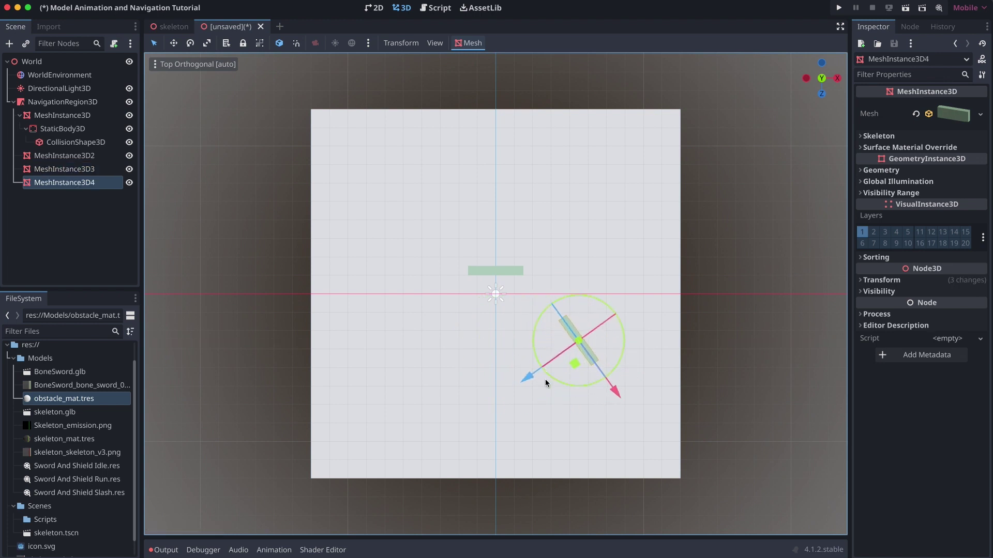
mouse_move(530, 381)
mouse_down()
mouse_move(538, 440)
mouse_move(549, 435)
mouse_move(528, 399)
mouse_up()
key(ctrl+d)
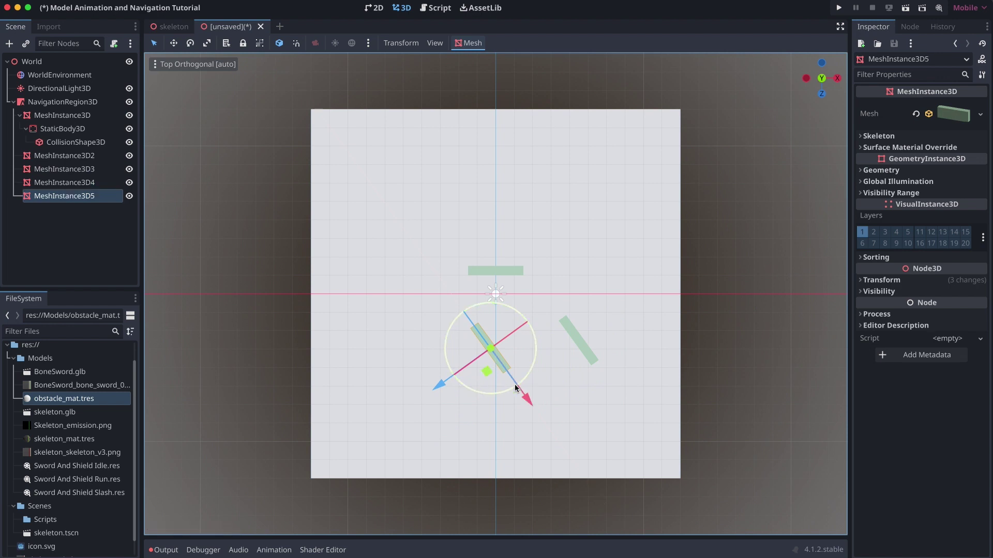
drag(436, 389, 393, 409)
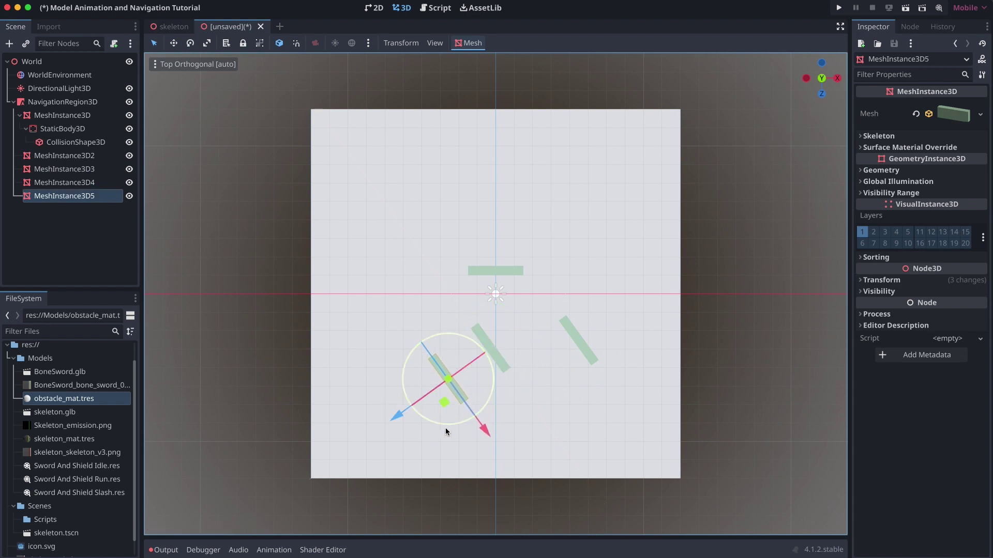
drag(483, 429, 504, 447)
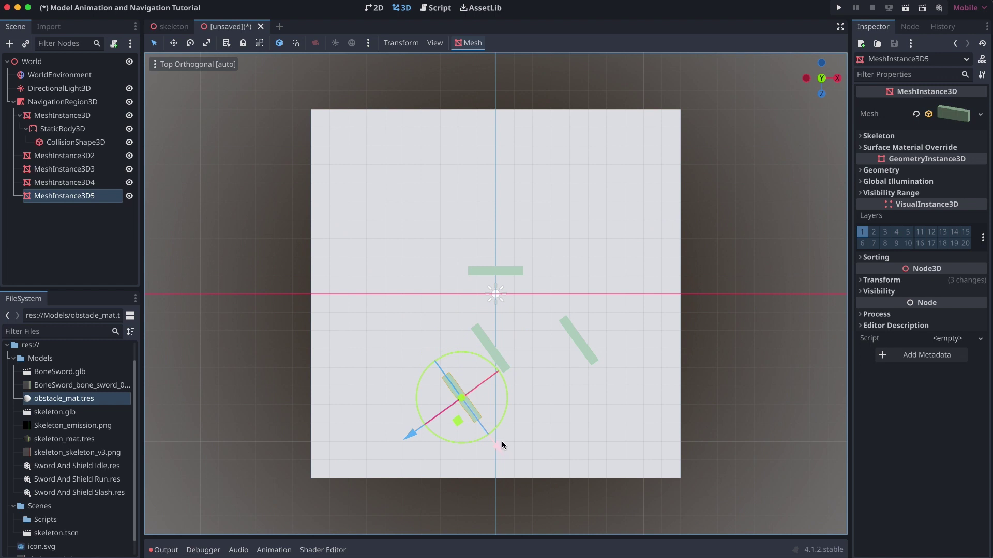
Duplicate two more obstacles, one beside the first diagonal copy and one on the negative X side, turned to the opposite diagonal.
key(ctrl+d)
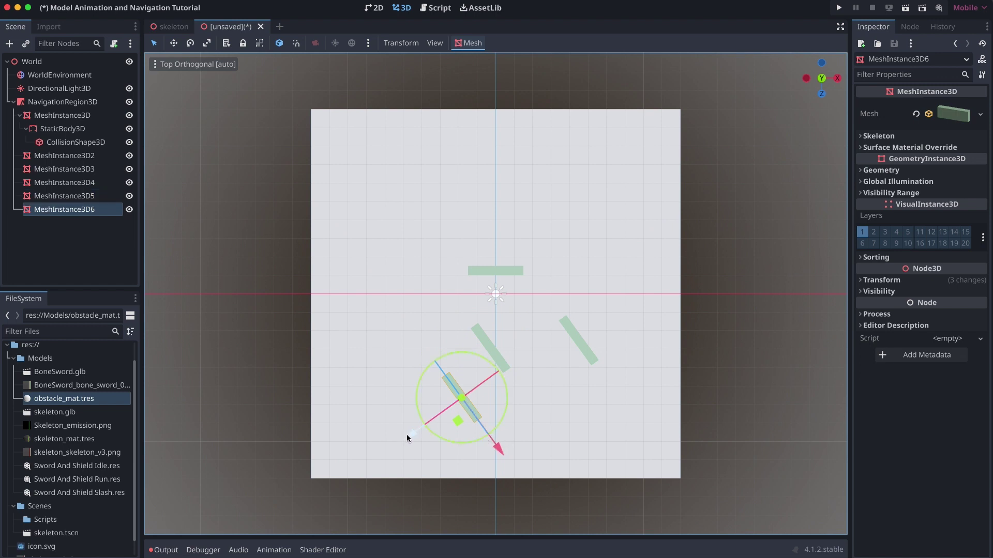
drag(406, 435, 499, 322)
key(ctrl+d)
drag(424, 300, 343, 339)
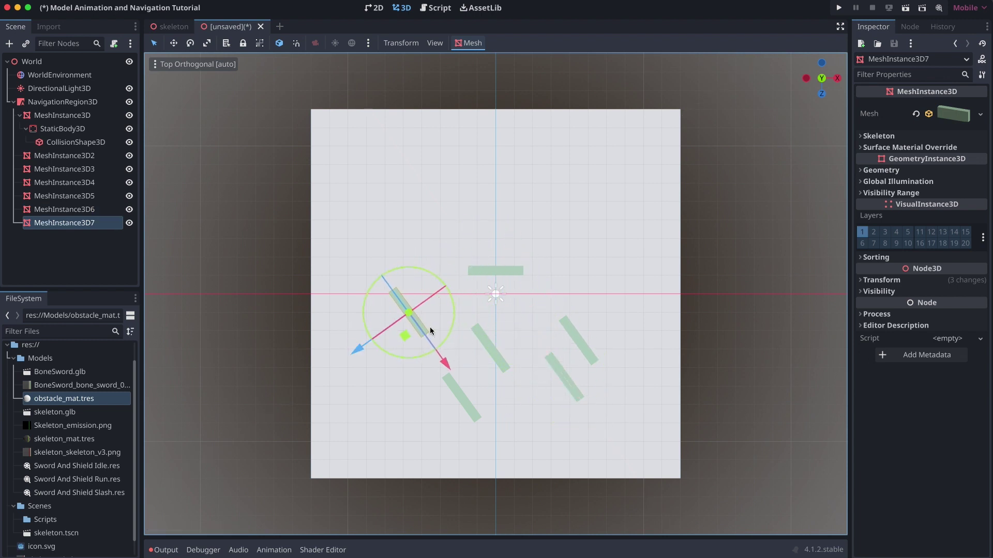
drag(452, 325, 351, 271)
Bake the navigation mesh of NavigationRegion3D around all the obstacles.
middle_drag(538, 159, 536, 223)
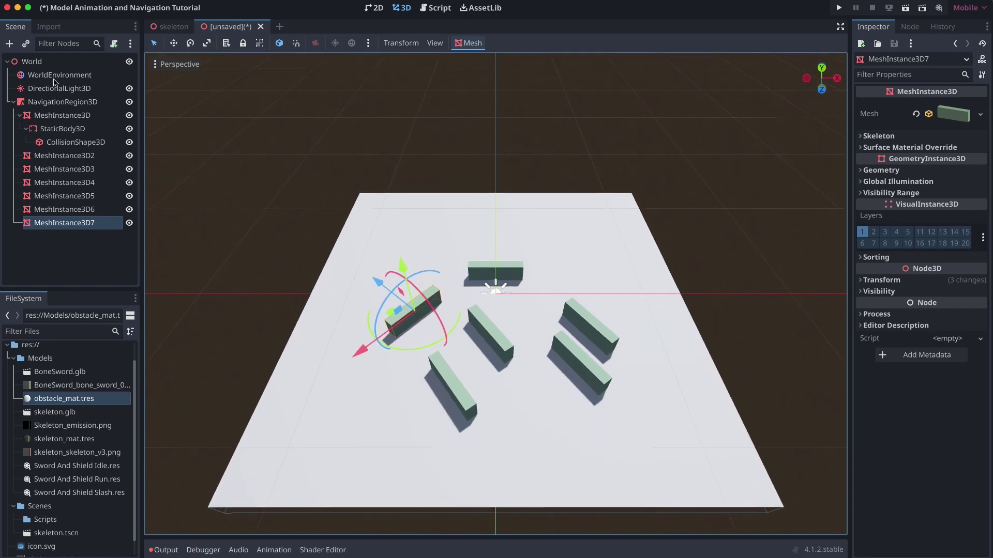
click(62, 101)
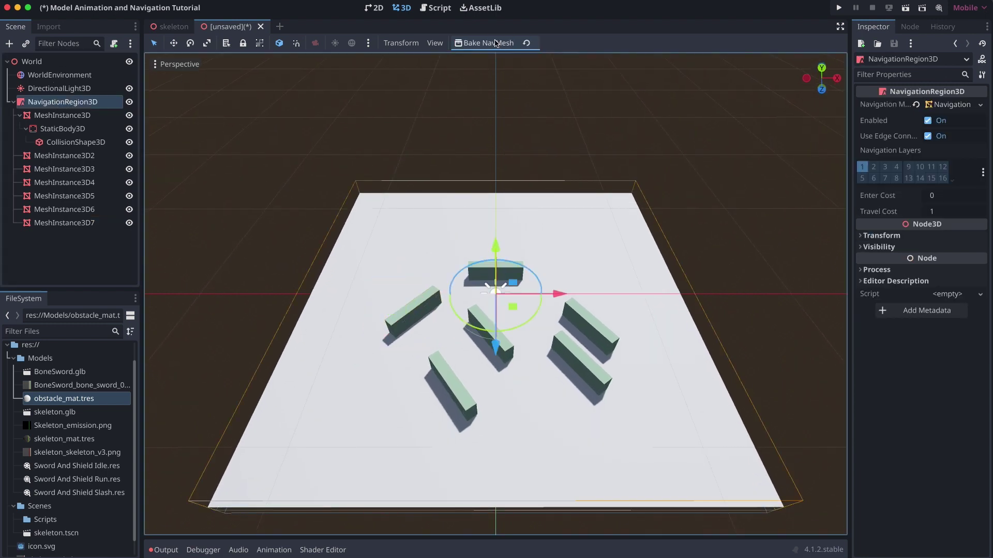
click(493, 44)
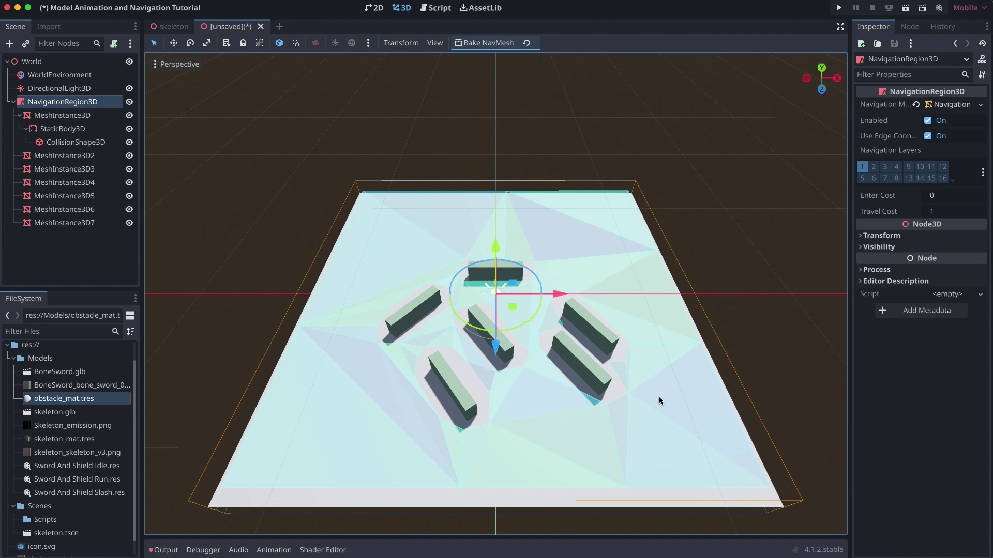
Shift obstacle MeshInstance3D6 away from its parallel neighbour and bake the NavigationRegion3D mesh again.
click(574, 365)
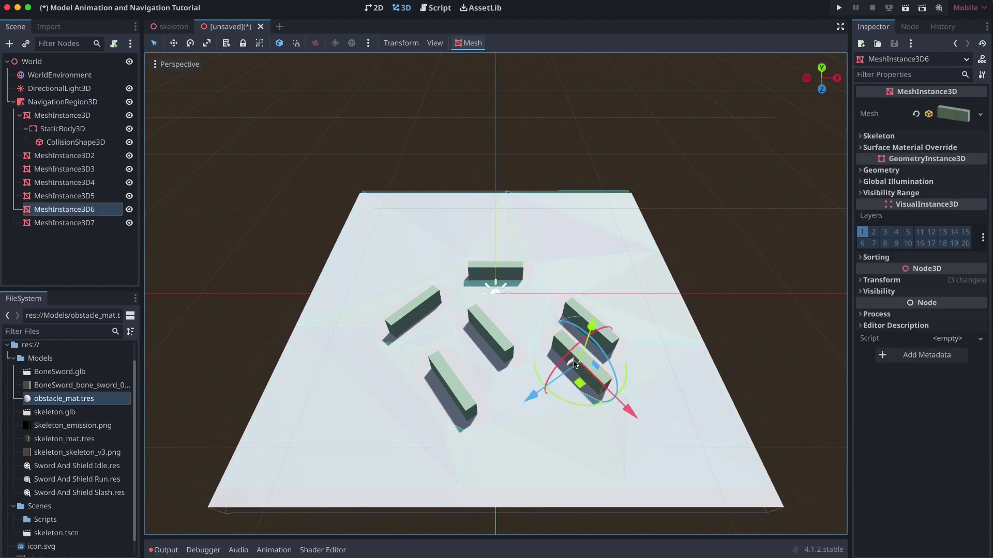
drag(536, 395, 529, 400)
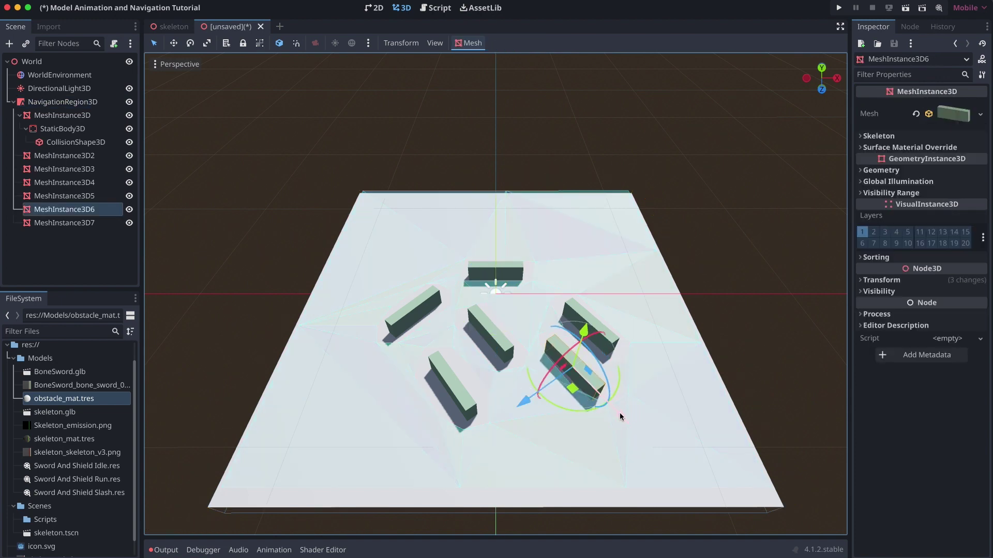
drag(623, 415, 634, 424)
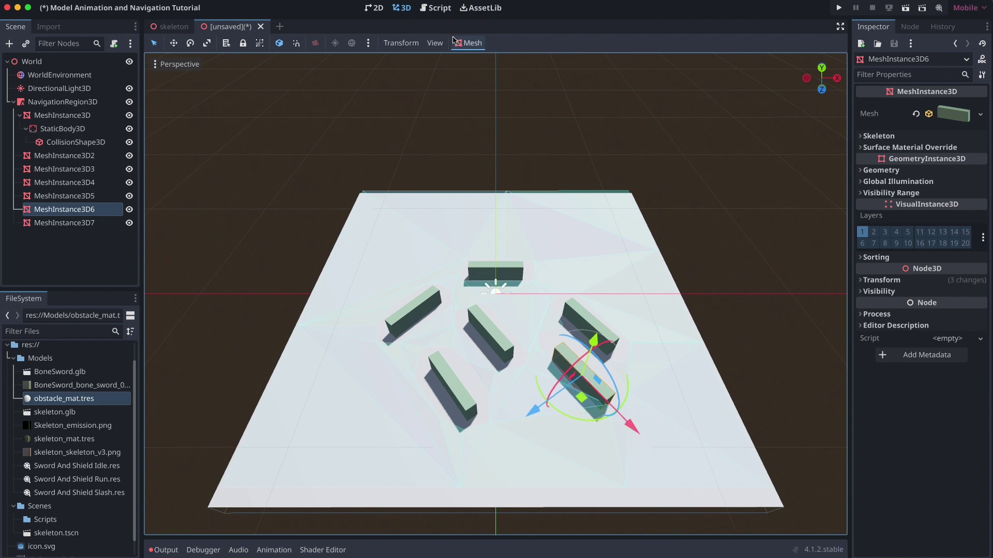
click(62, 101)
click(484, 43)
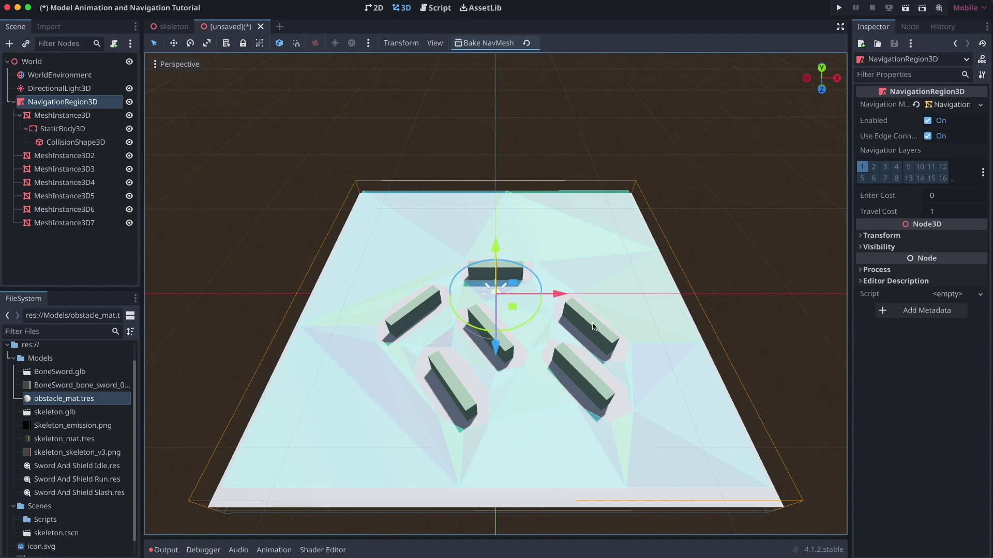
Move obstacle MeshInstance3D3 farther from MeshInstance3D6 to widen the passage, and rebake the navigation mesh.
click(593, 327)
drag(542, 362, 556, 346)
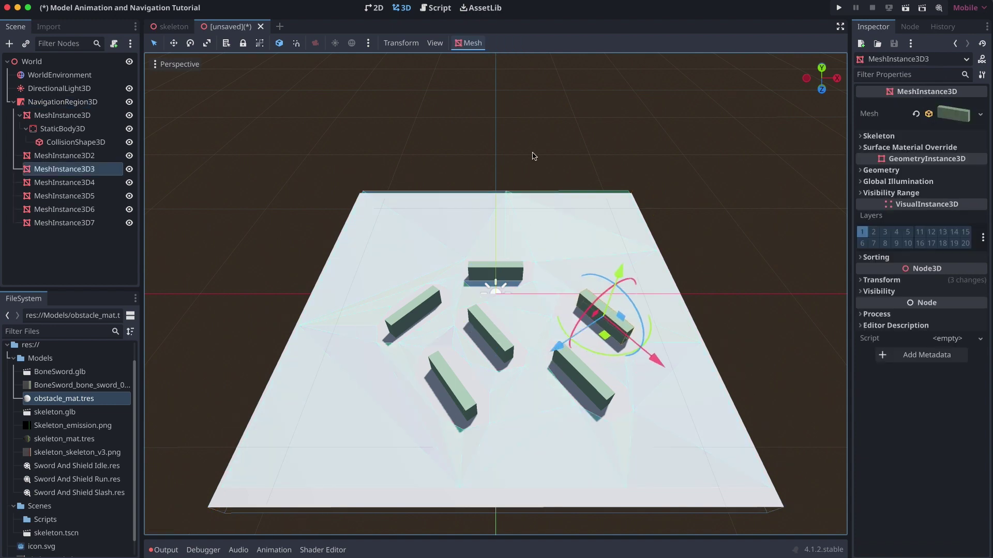
click(72, 103)
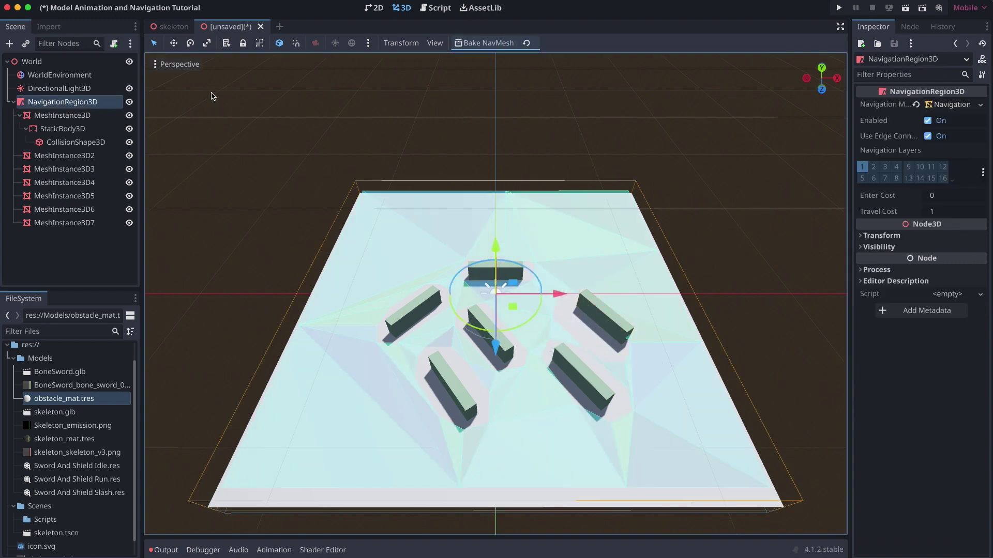
click(459, 43)
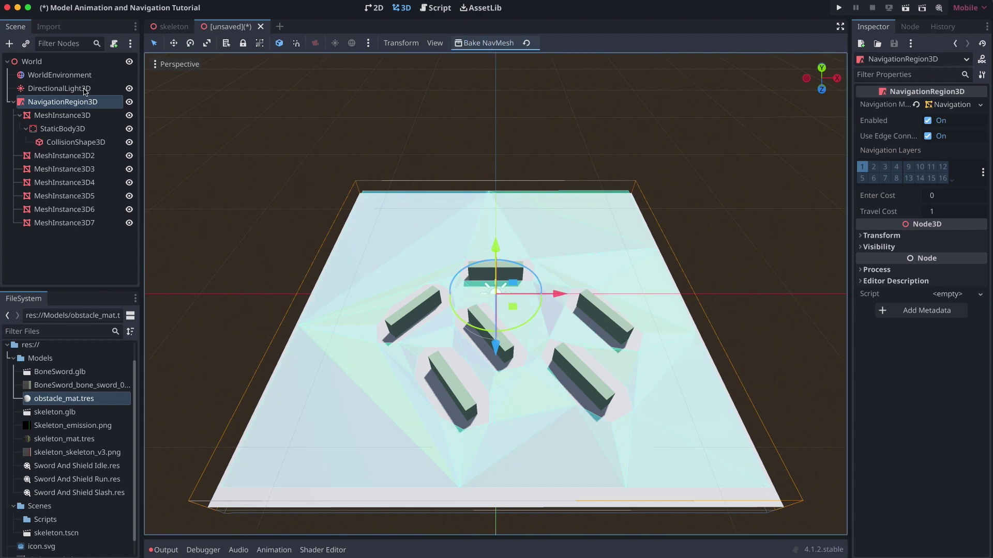
Add a Camera3D node as a child of the World node.
click(32, 62)
right_click(47, 61)
click(90, 68)
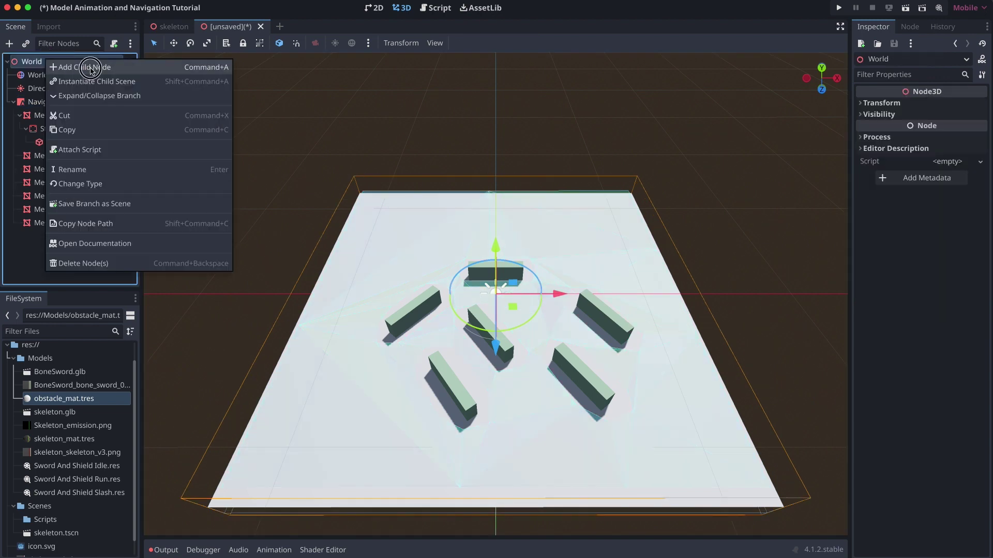
text(cam)
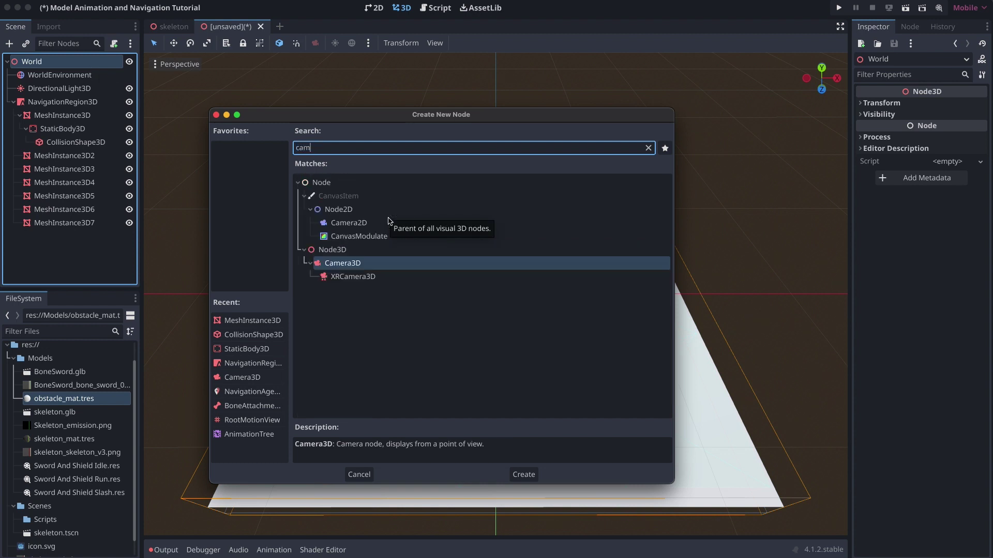
text(era)
double_click(325, 254)
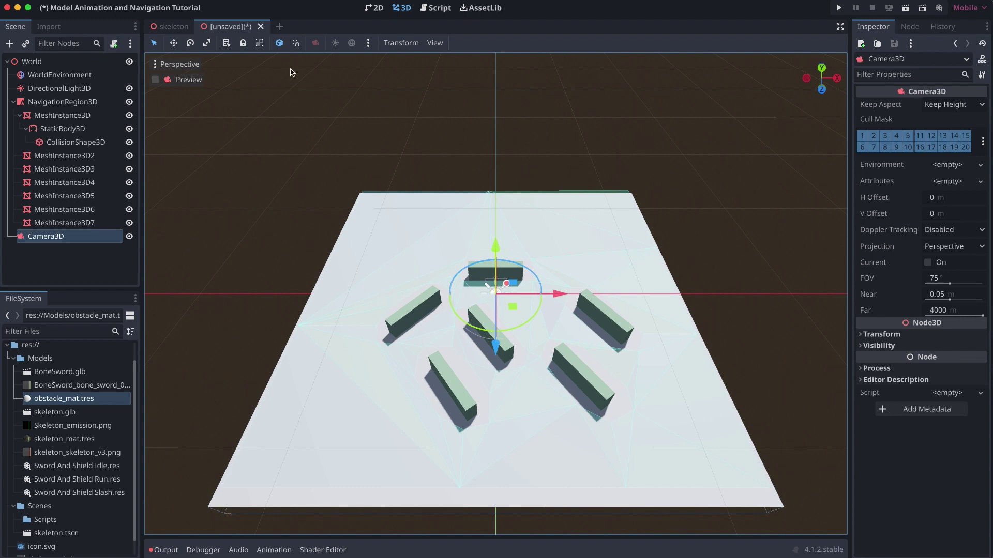
Split the 3D view into two viewports and show the camera preview in the lower one.
click(435, 43)
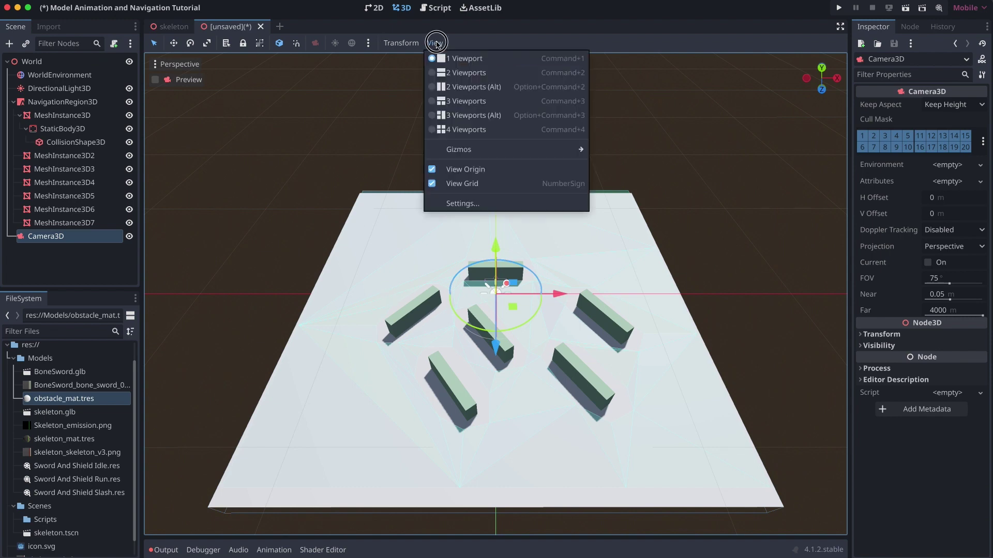
click(466, 73)
click(157, 324)
click(156, 324)
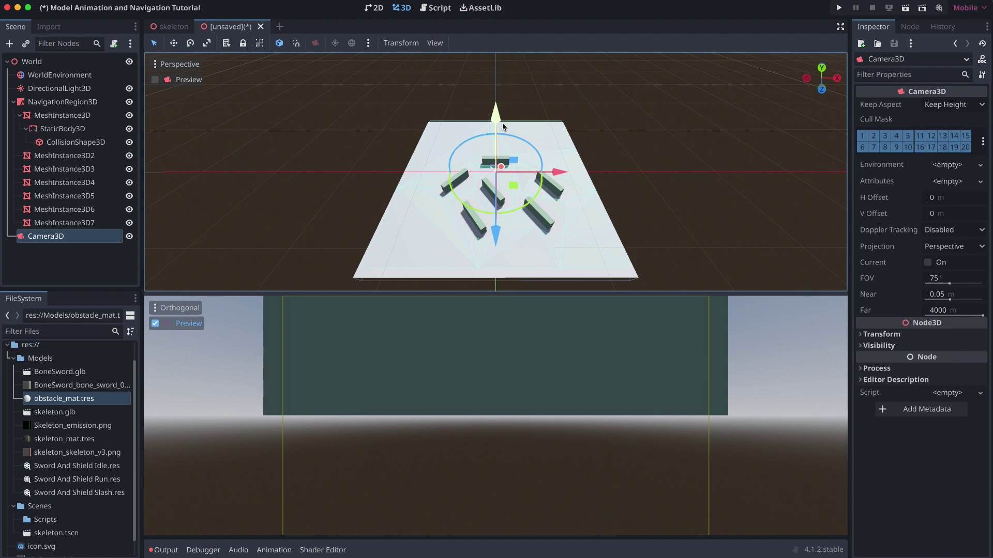
Raise the camera about 6.2 m, move it back along Z and tilt it down so it frames the obstacles.
drag(497, 118, 494, 7)
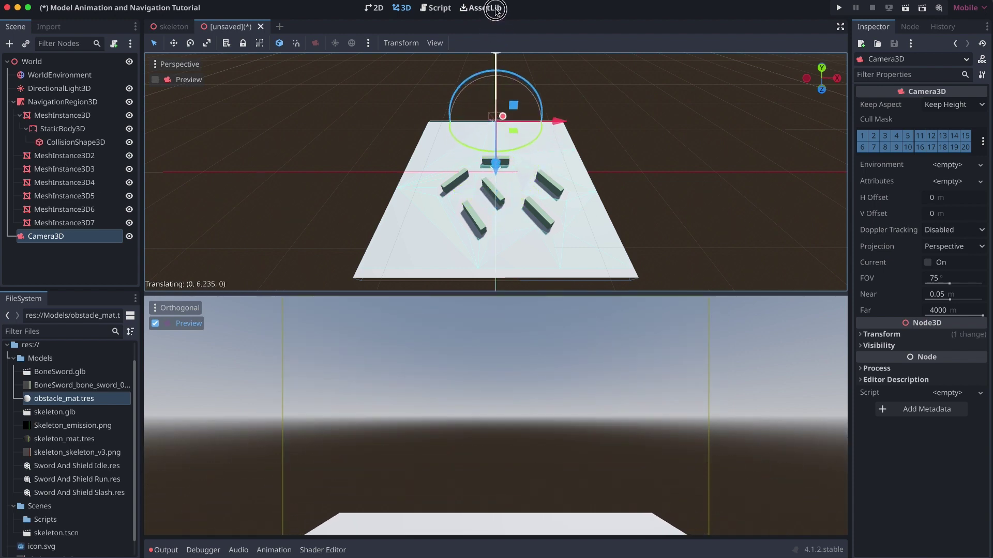
drag(497, 168, 497, 238)
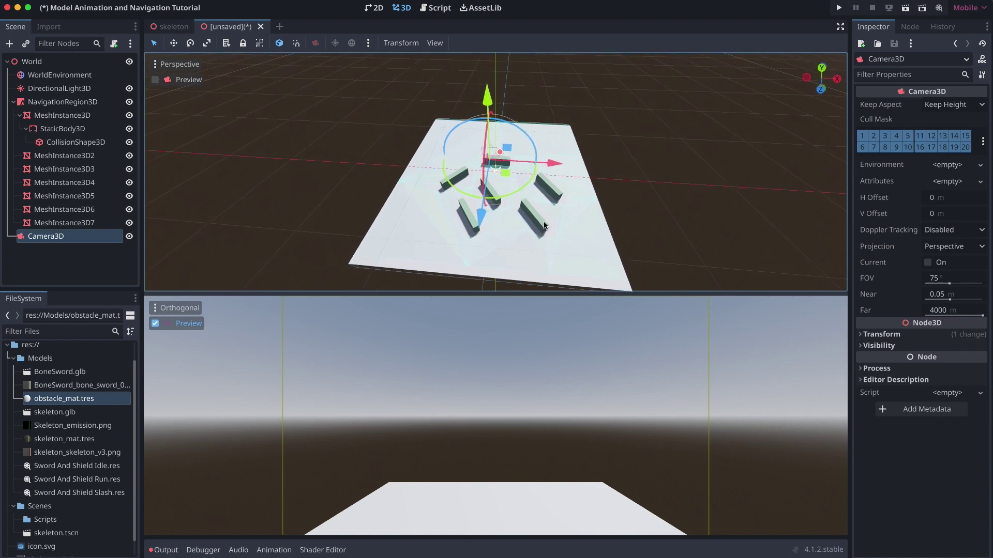
middle_drag(545, 230, 346, 170)
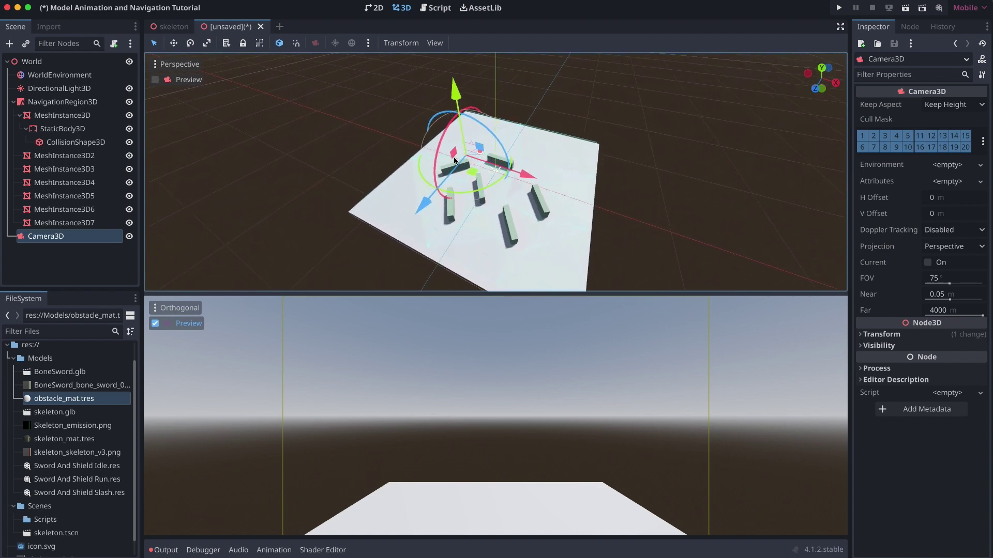
drag(433, 175, 401, 123)
drag(481, 100, 470, 127)
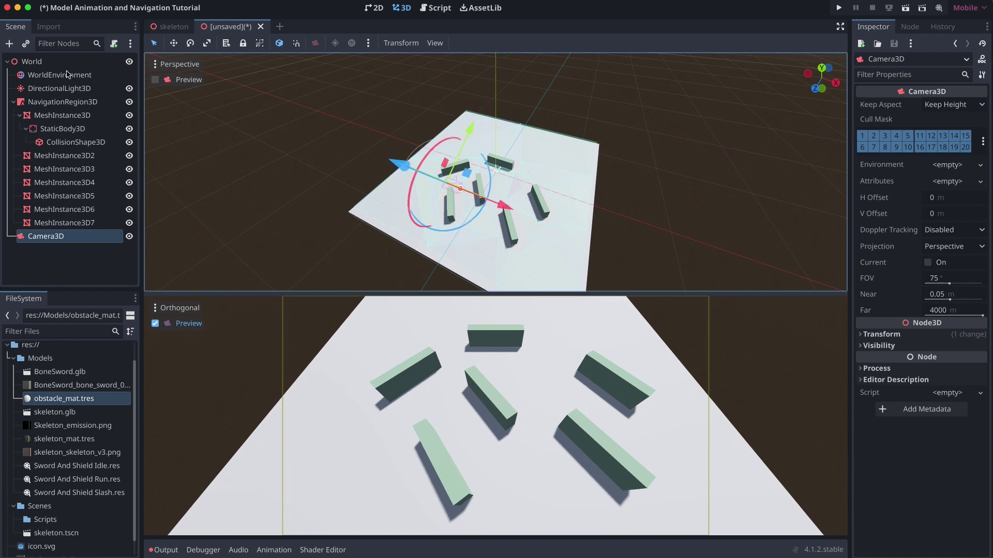
Instantiate Scenes/skeleton.tscn as a child scene of the World node.
click(45, 64)
right_click(46, 62)
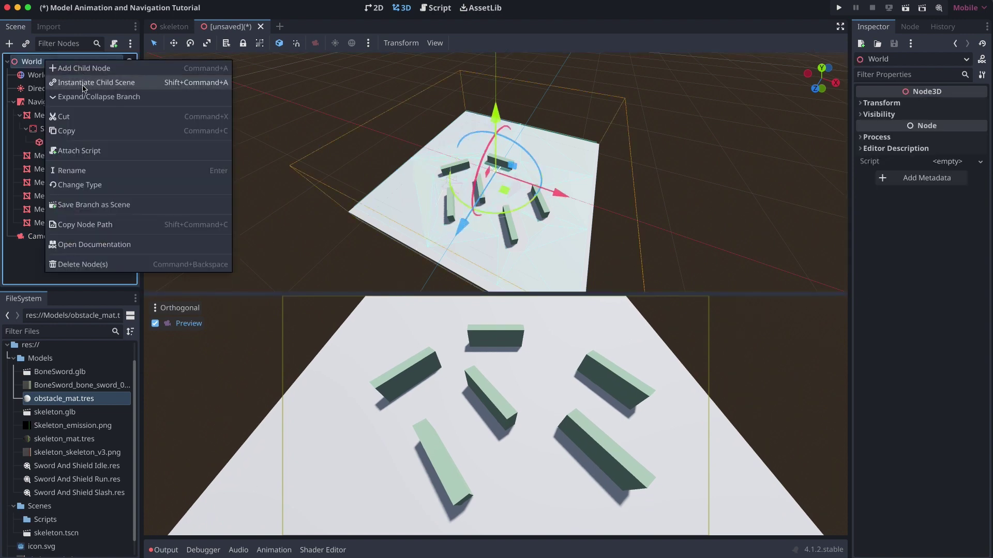
click(83, 83)
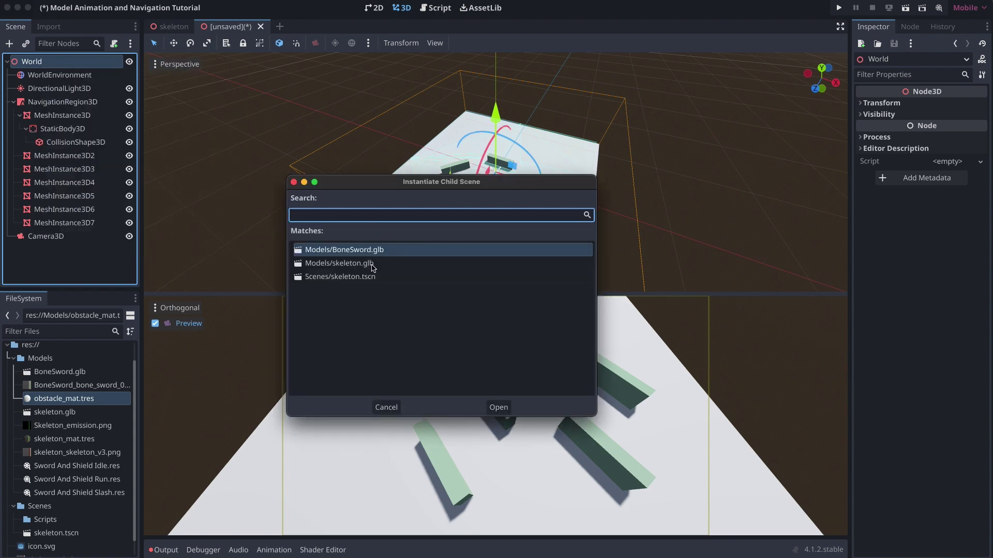
double_click(339, 276)
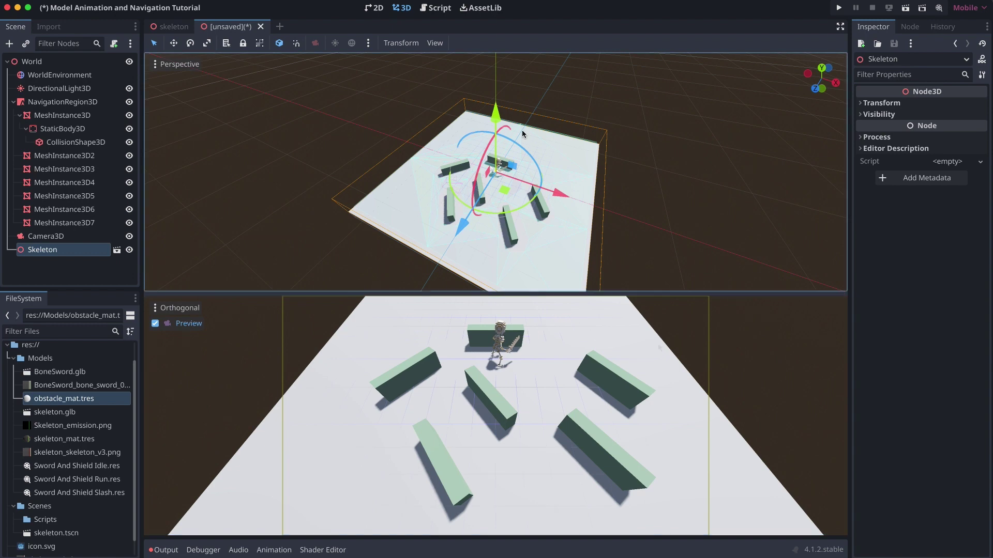
Save the World scene as world.tscn in the res://Scenes folder.
click(44, 76)
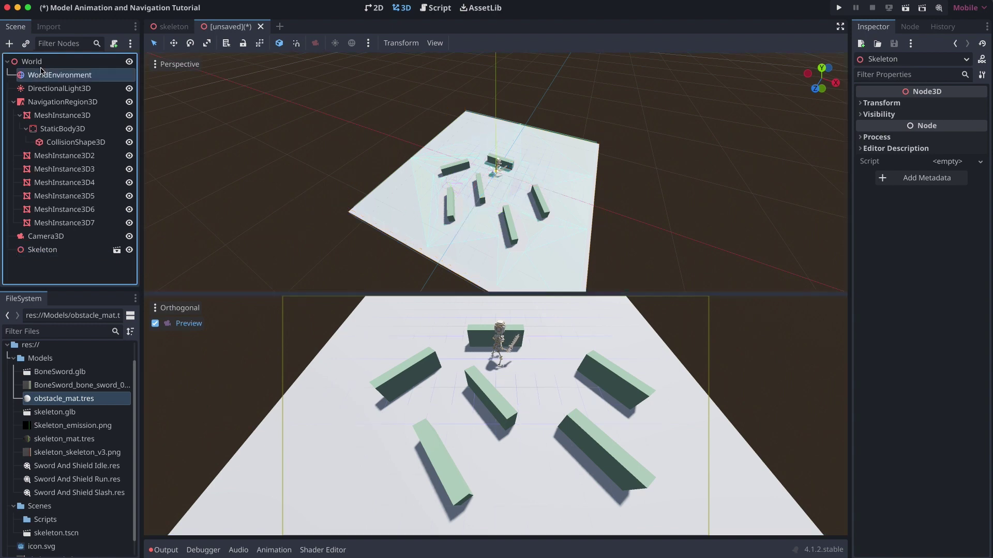
click(38, 62)
key(ctrl+s)
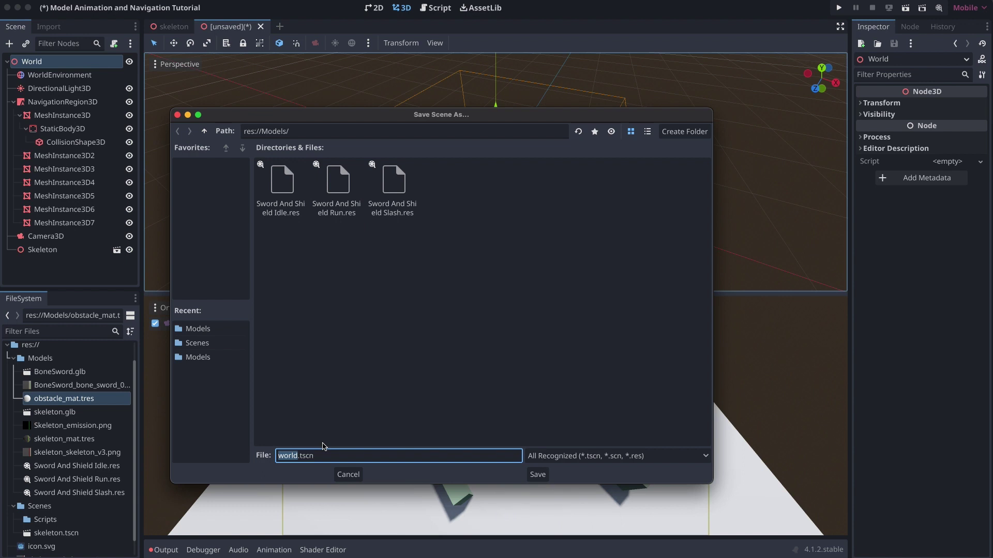
click(200, 344)
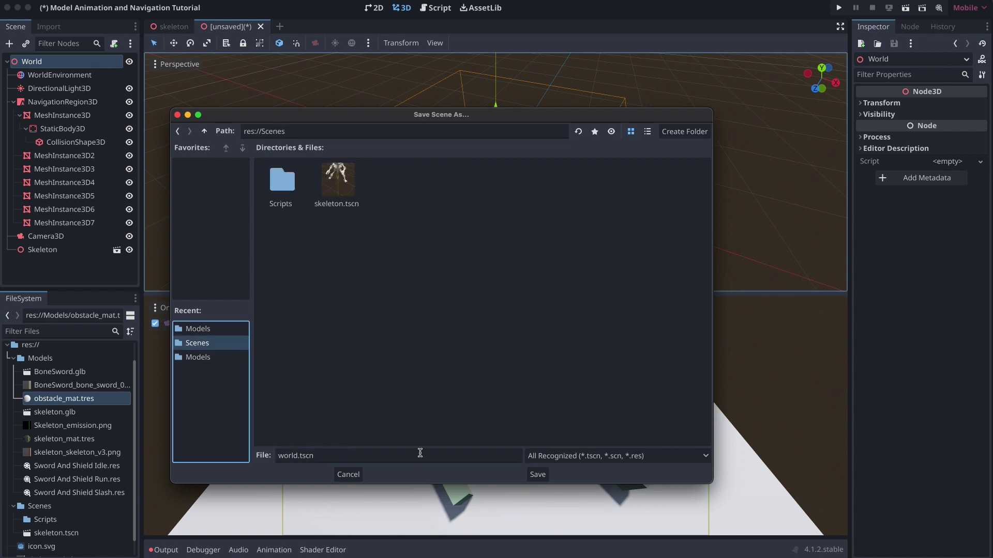
click(538, 475)
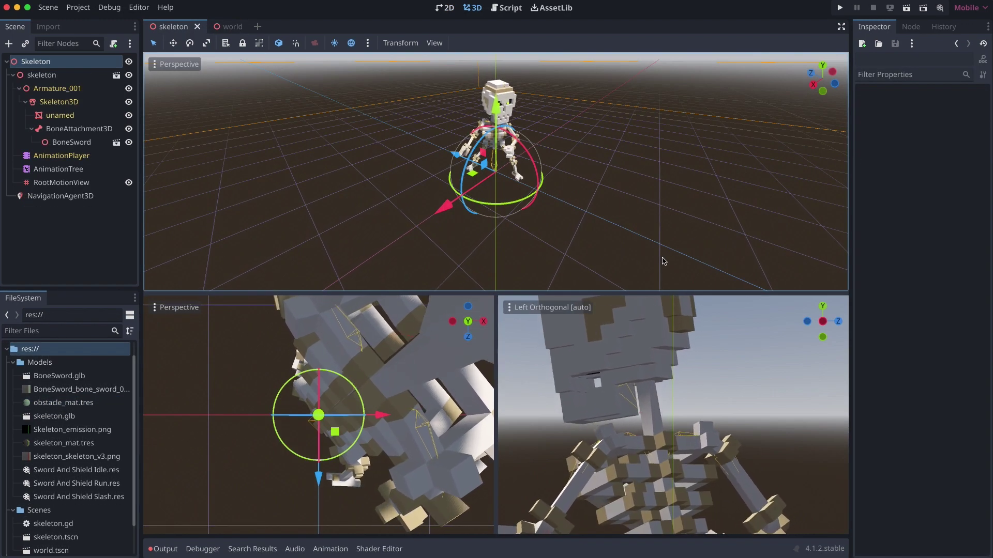
Create a new folder named Scripts under res:// and select it.
right_click(38, 352)
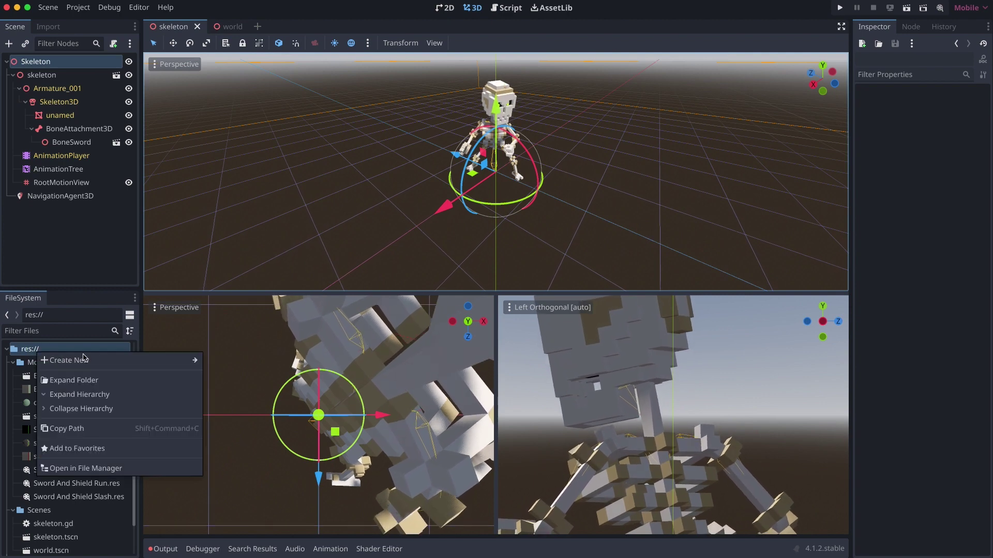
click(85, 361)
click(229, 363)
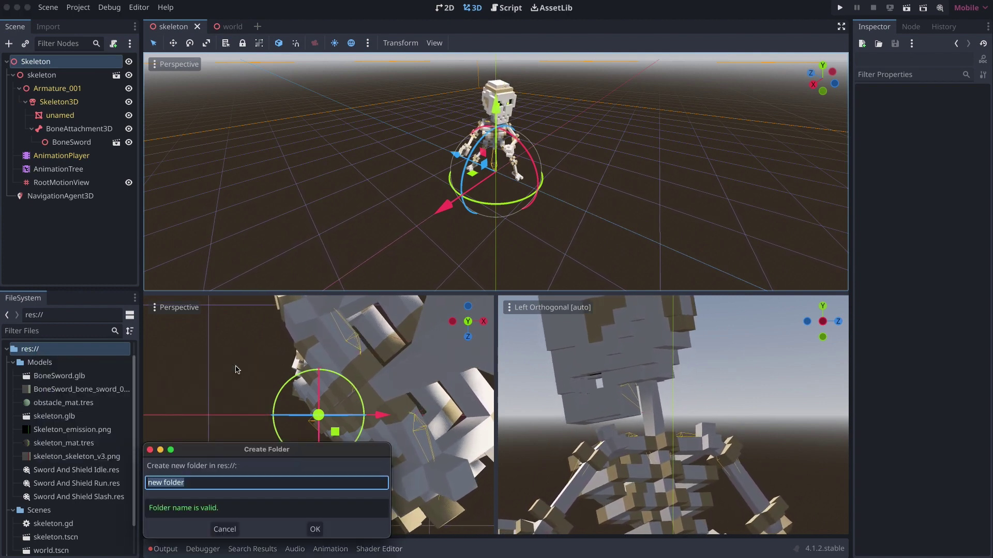
text(Scripts)
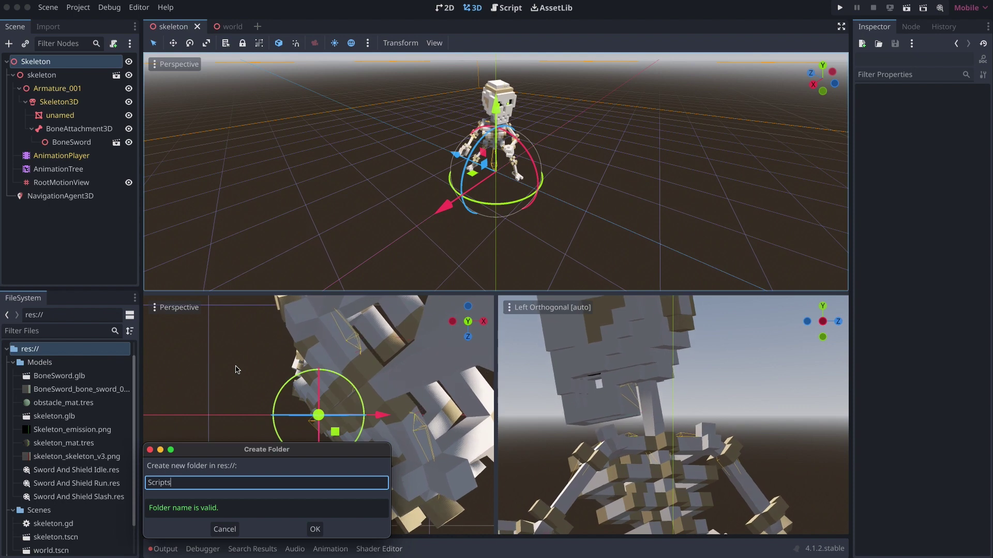
key(Return)
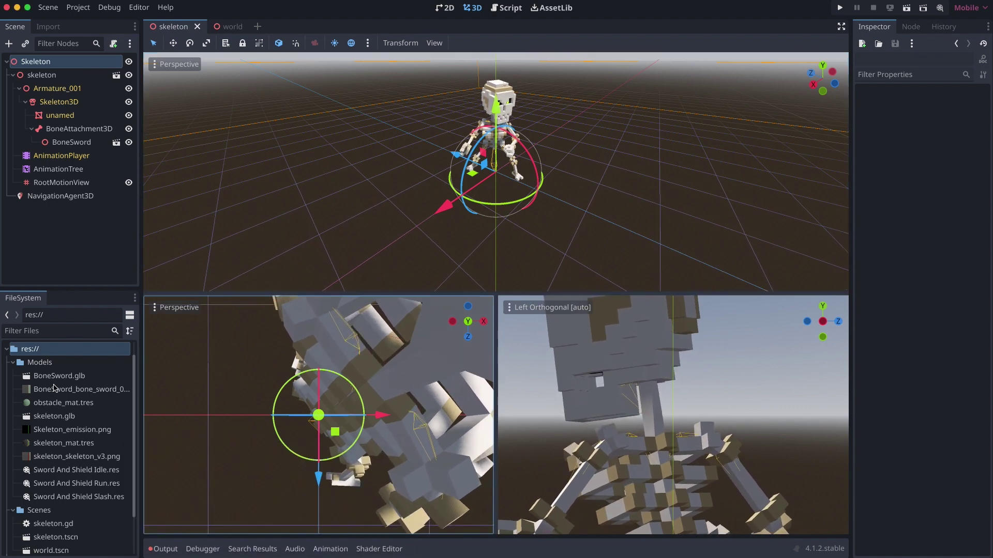
scroll(56, 387, down, 2)
click(44, 520)
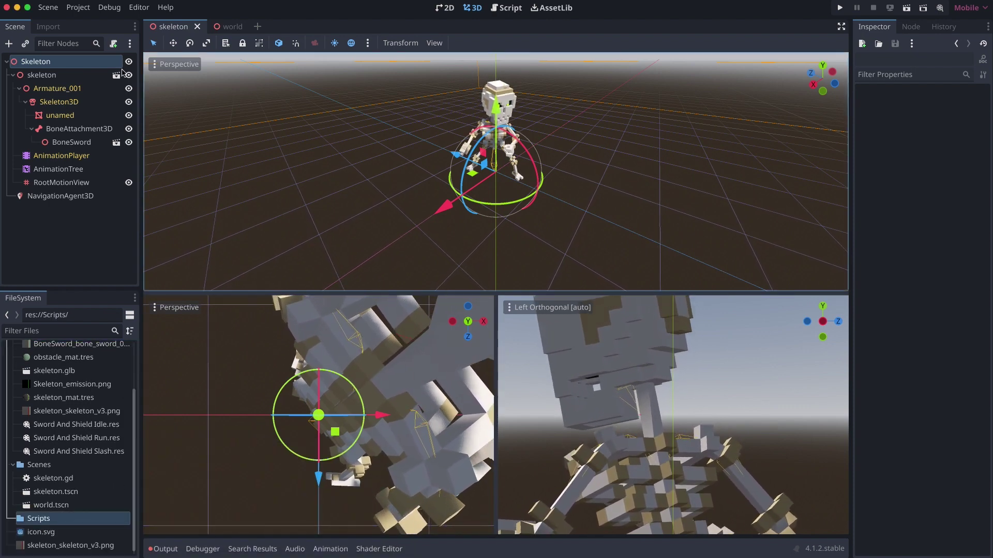
Attach a new GDScript to the root Skeleton node, stored at res://Scripts/skeleton.gd with the default template.
right_click(72, 62)
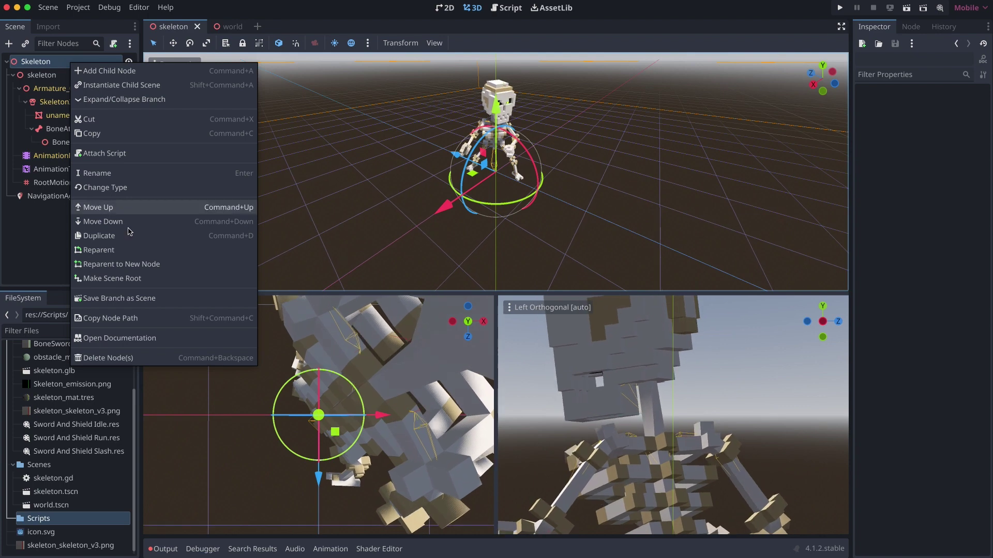
click(124, 154)
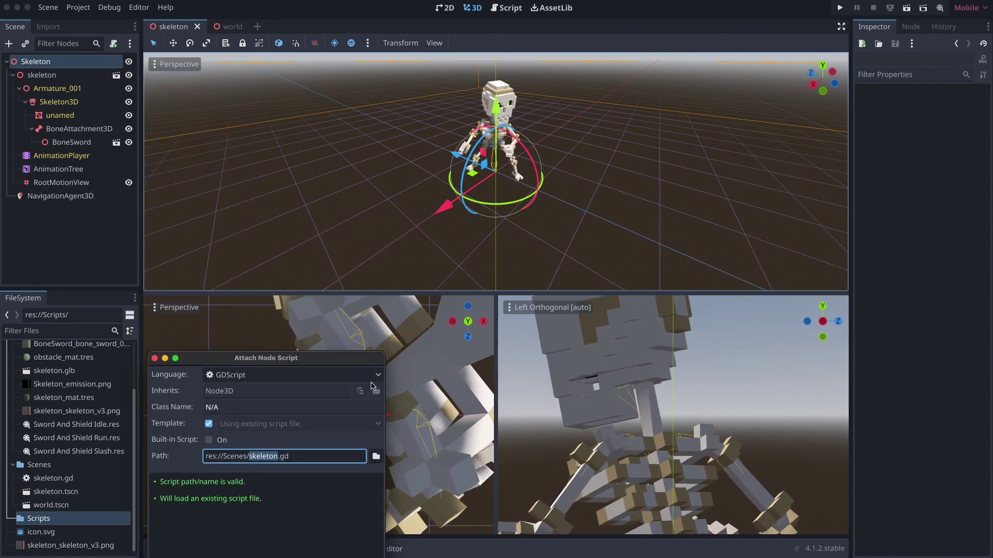
double_click(233, 457)
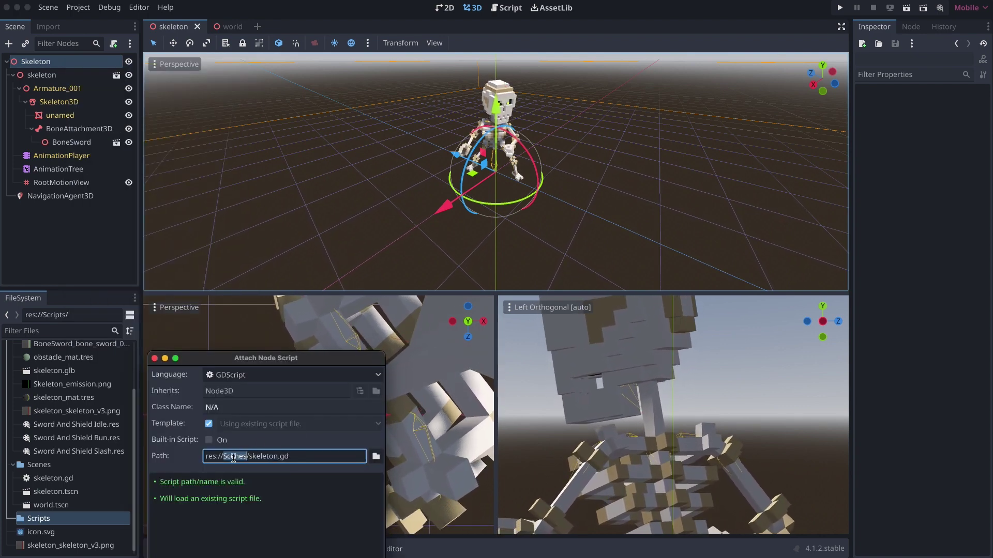
text(Scripts)
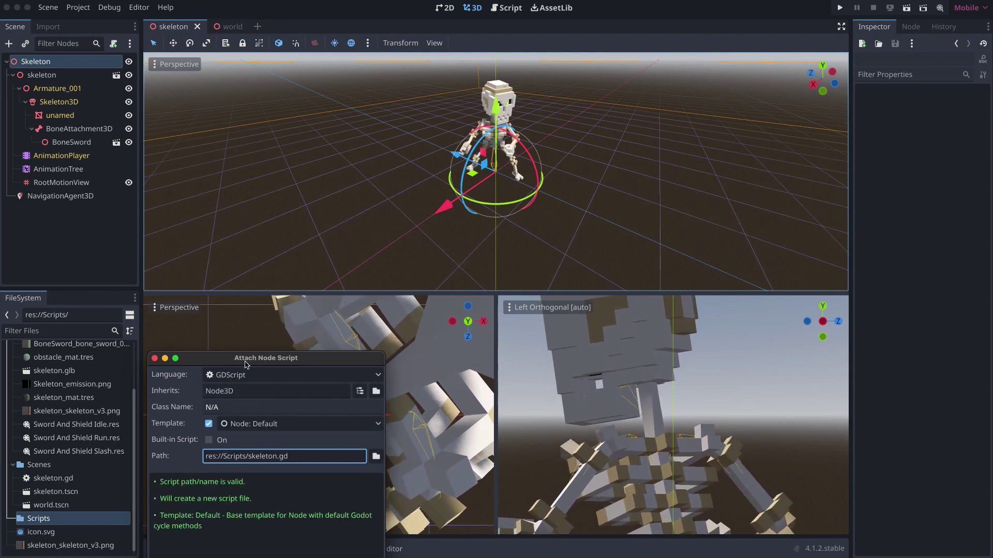
drag(247, 359, 240, 154)
click(303, 416)
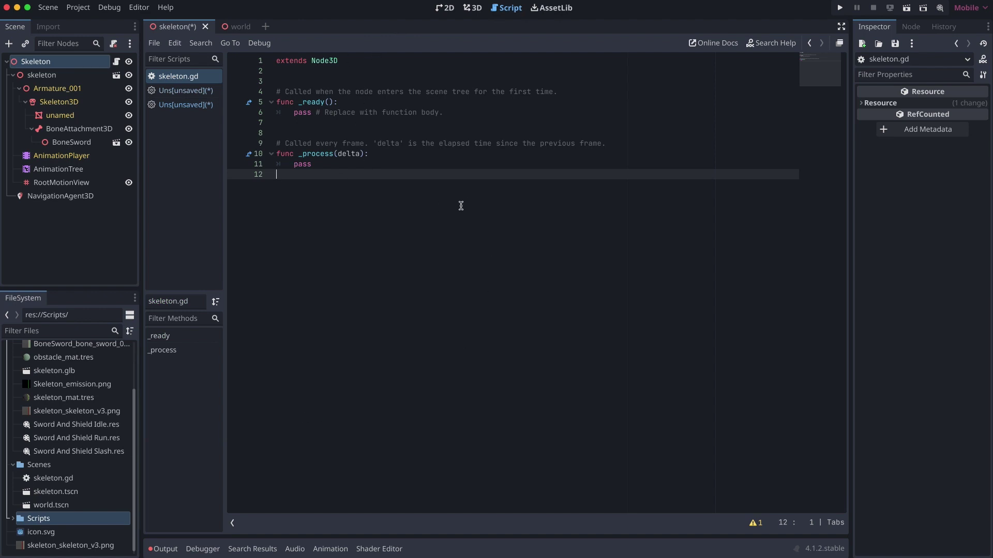
Declare a function navigate_to(pos: Vector3) -> void below _process in skeleton.gd.
key(Return)
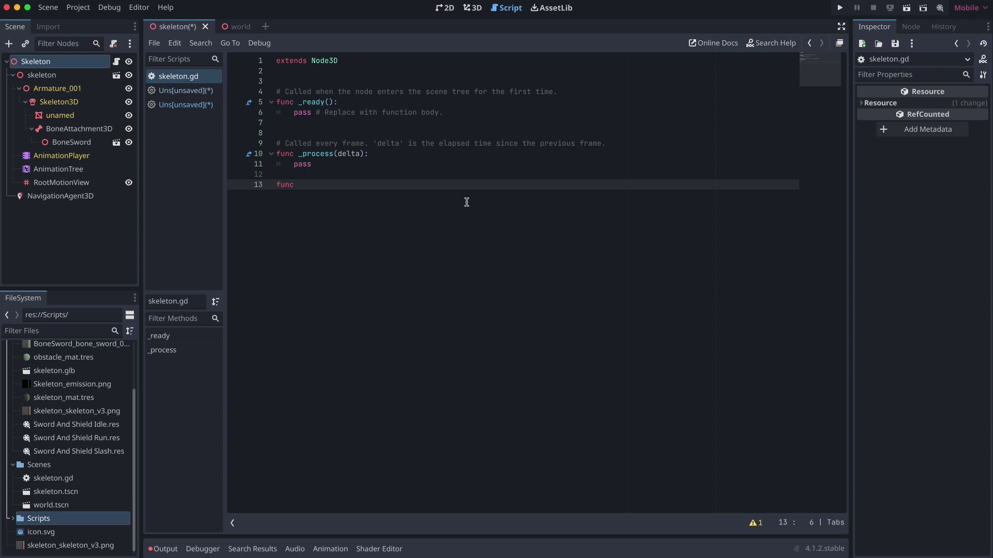
text(func naviag)
text(pos: Vector3)
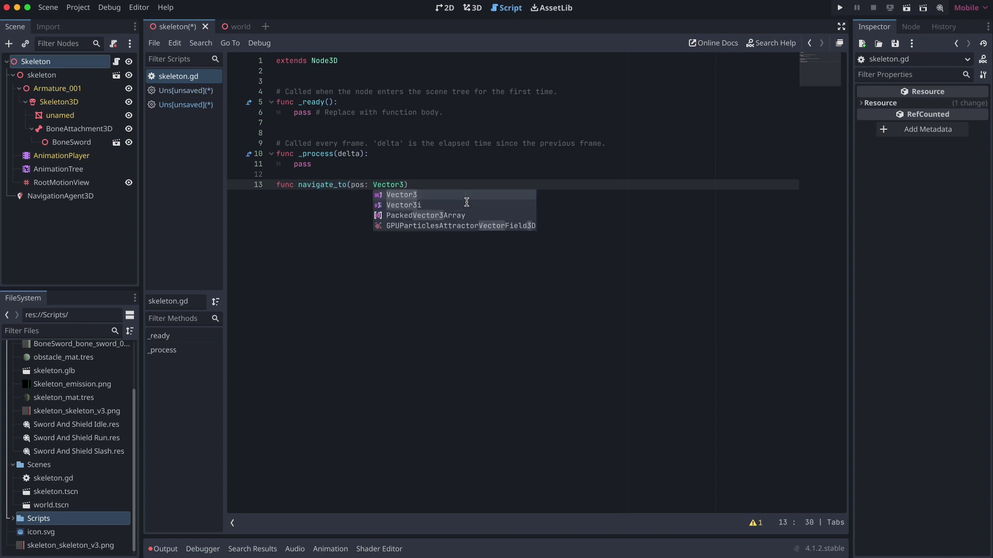
text())
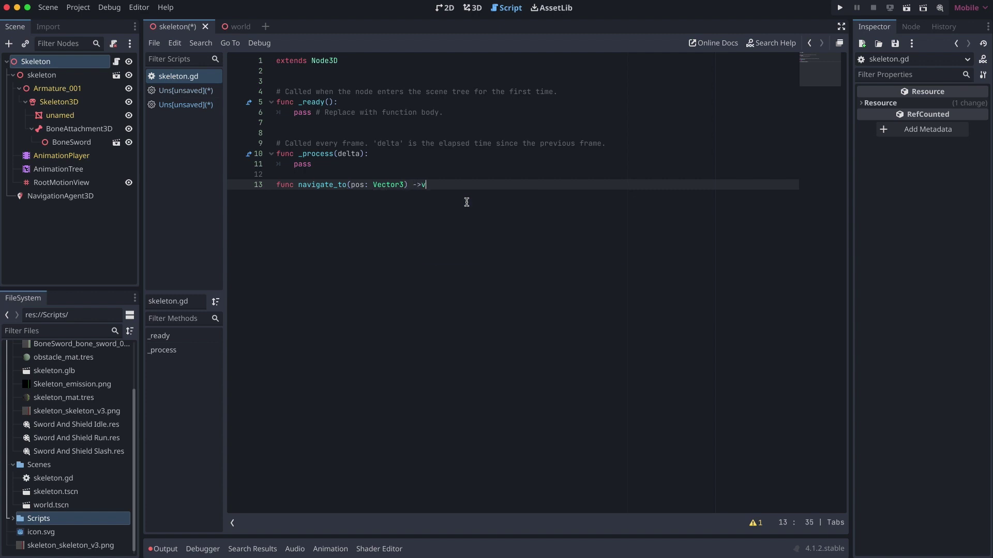
text( -> void:)
key(Return)
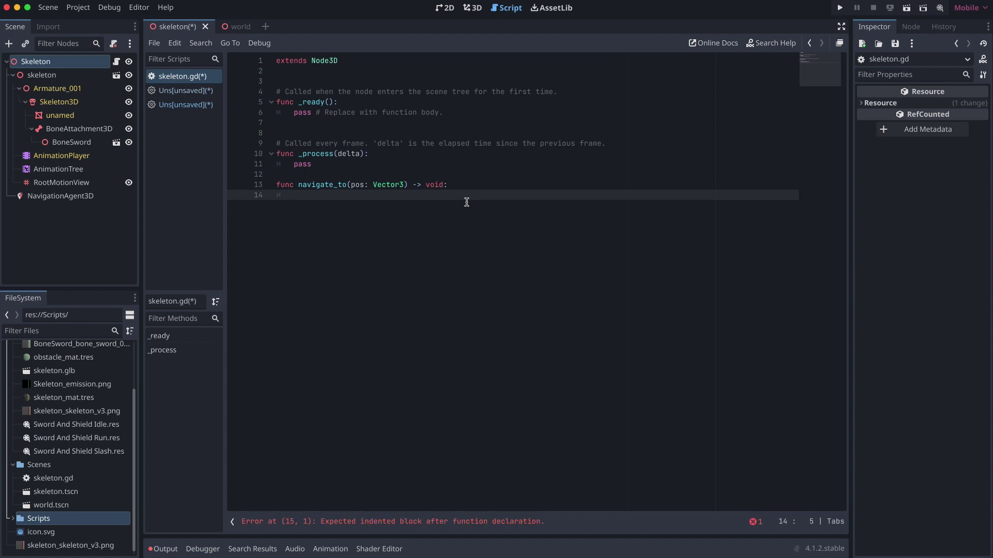
Make navigate_to assign pos to $NavigationAgent3D.target_position, and save the script.
text($Na)
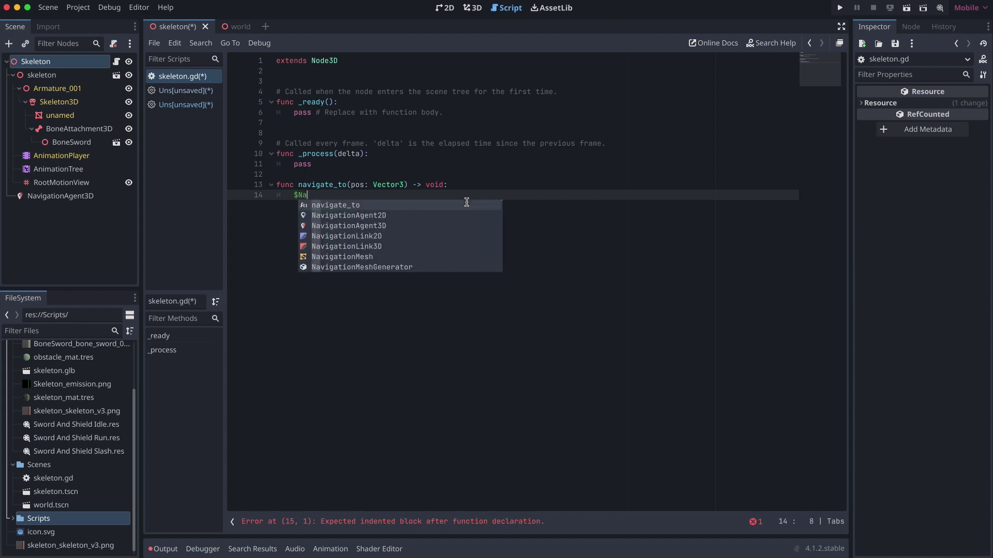
key(Return)
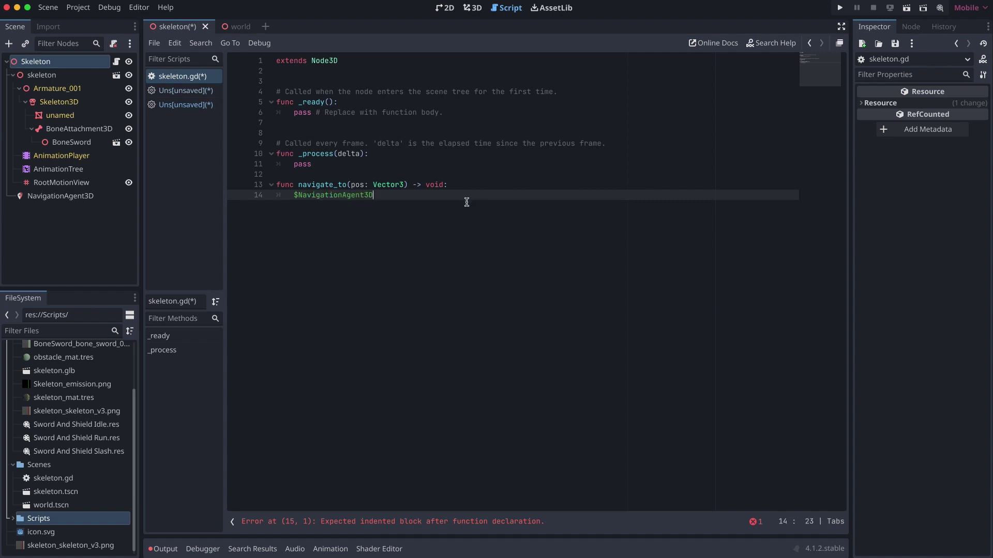
text(.tar)
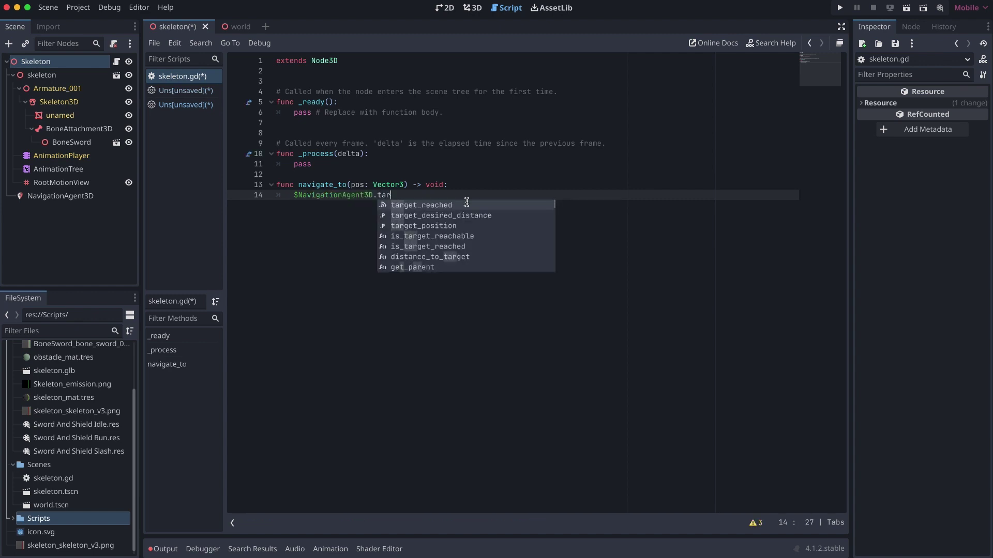
key(Return)
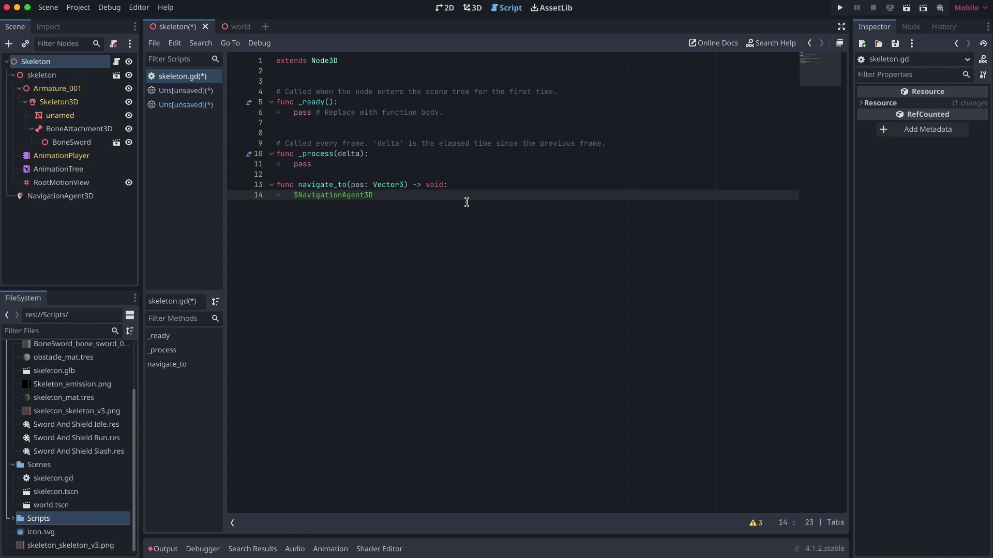
text(.target)
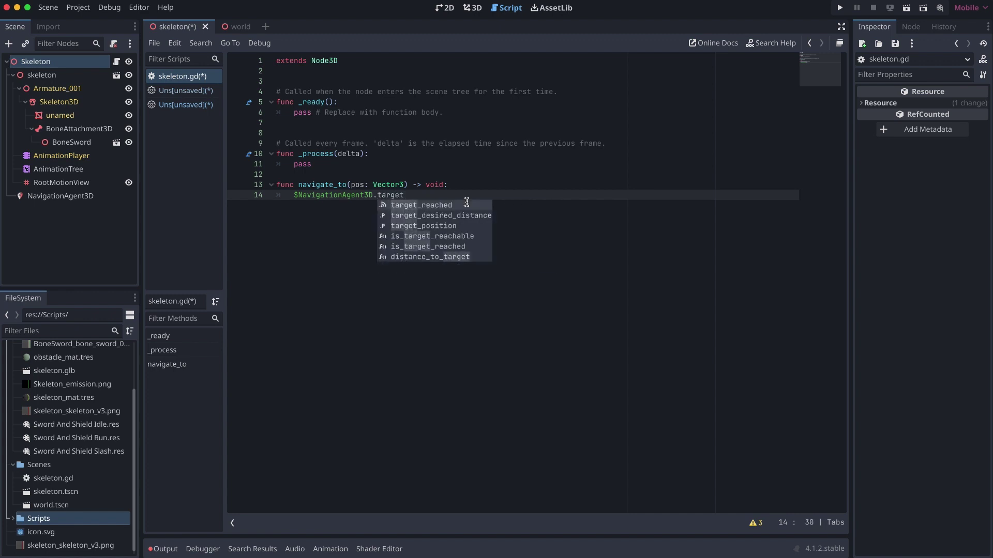
key(Down)
key(Down)
key(Return)
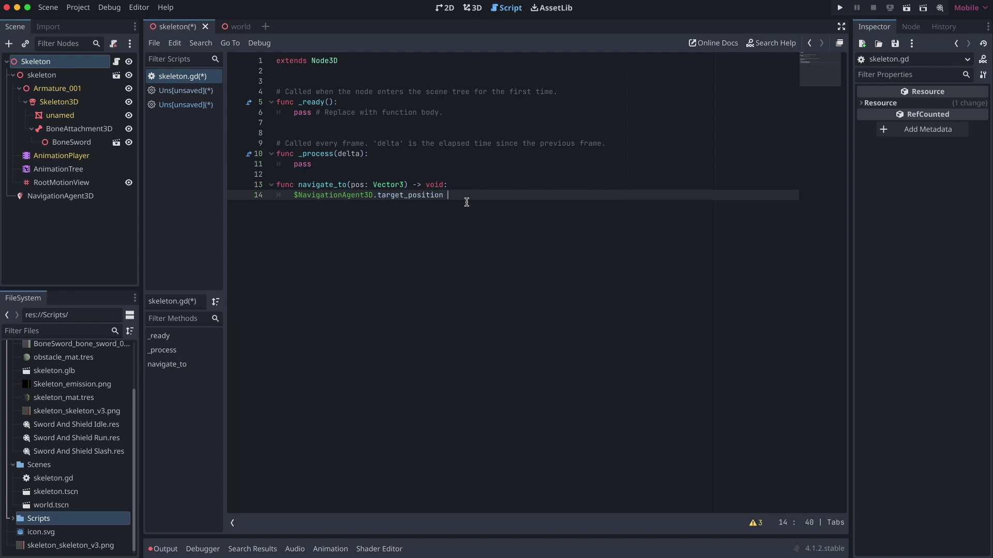
text(= pos)
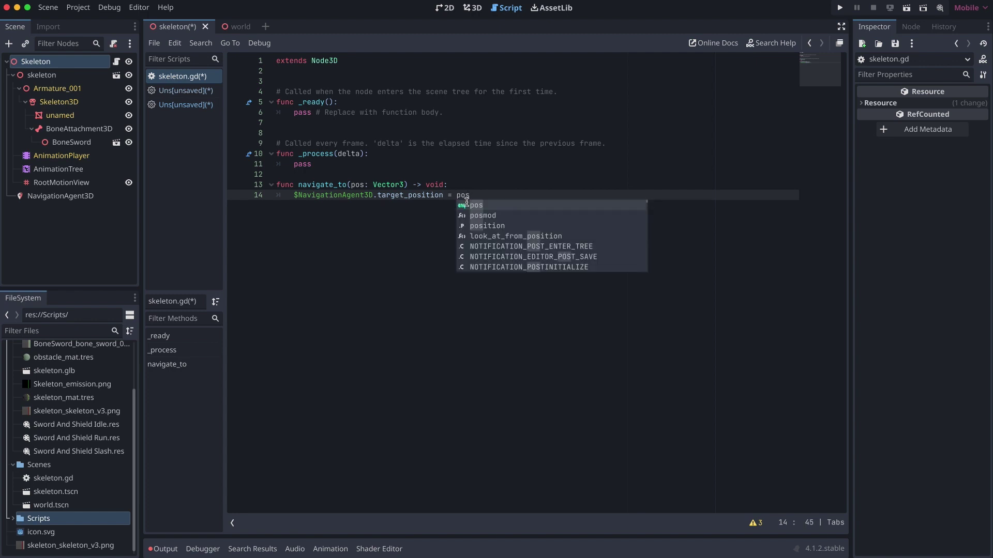
key(ctrl+s)
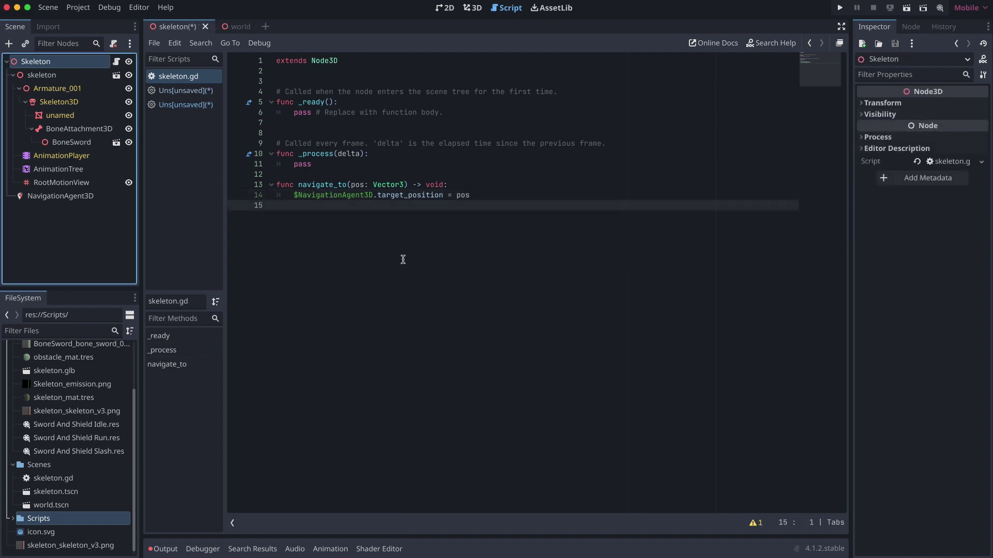
Enable debug on the NavigationAgent3D node, set its custom path colour to orange-red ff5f0c, and save the skeleton scene.
click(62, 197)
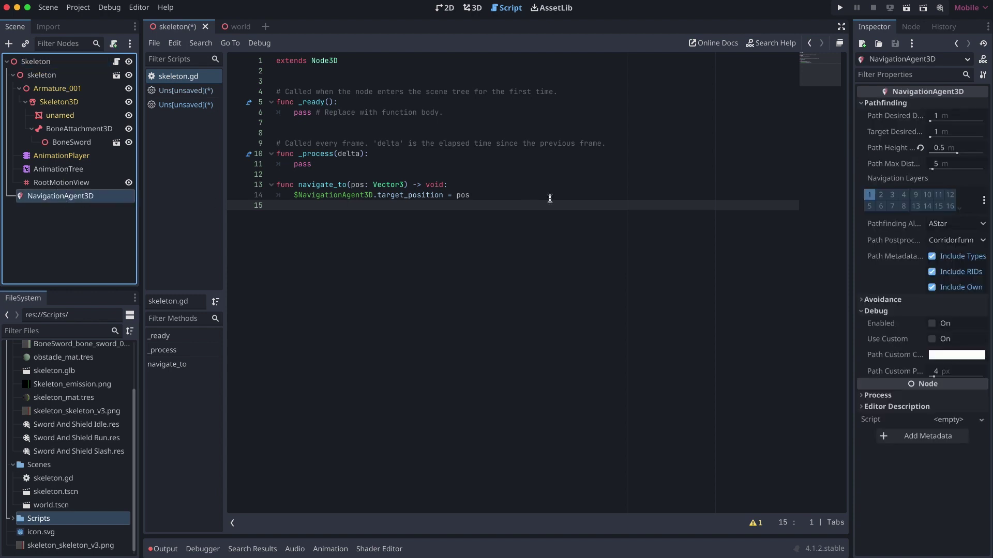
click(932, 324)
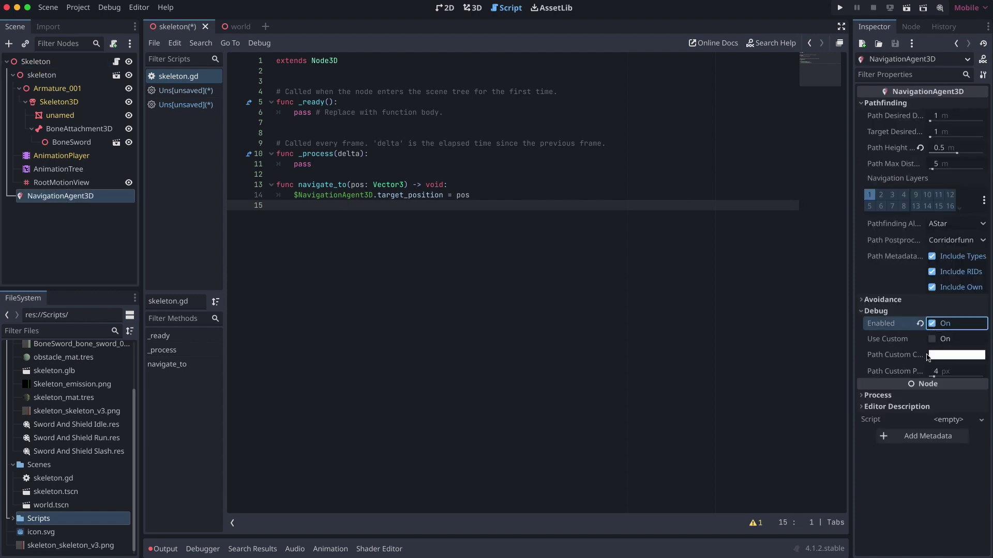
click(942, 357)
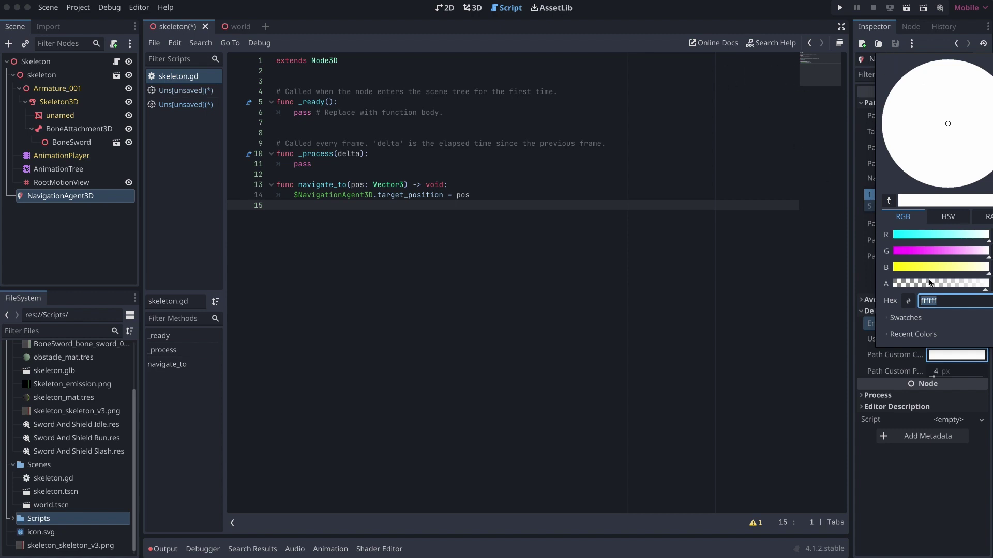
drag(940, 233, 928, 253)
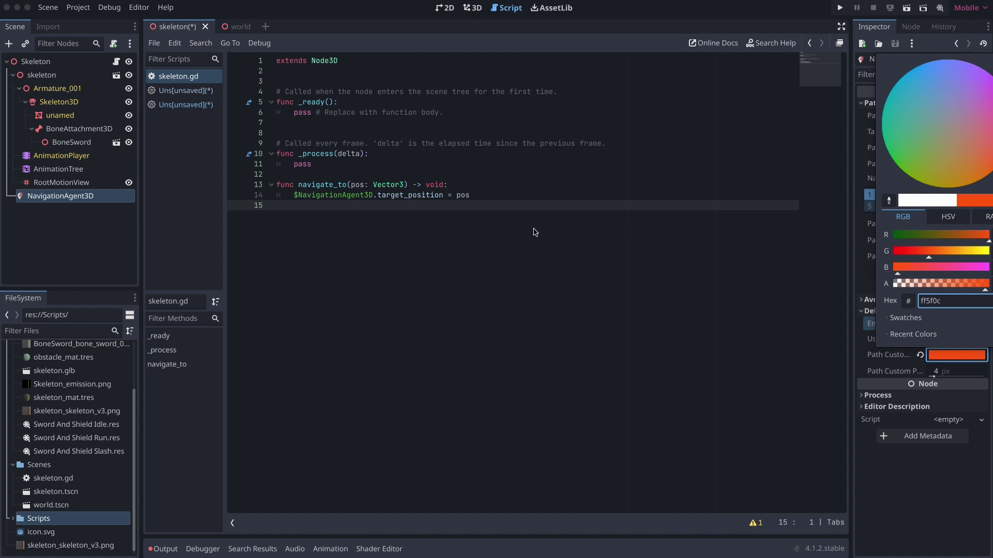
click(509, 285)
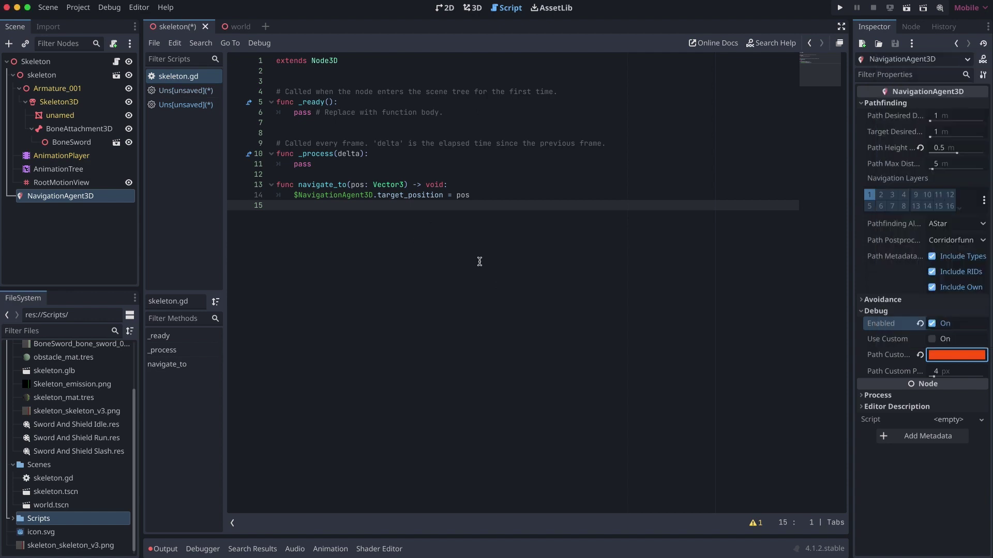
key(ctrl+s)
In the world scene, attach a new GDScript to Camera3D, stored at res://Scripts/Camera3D.gd.
click(233, 27)
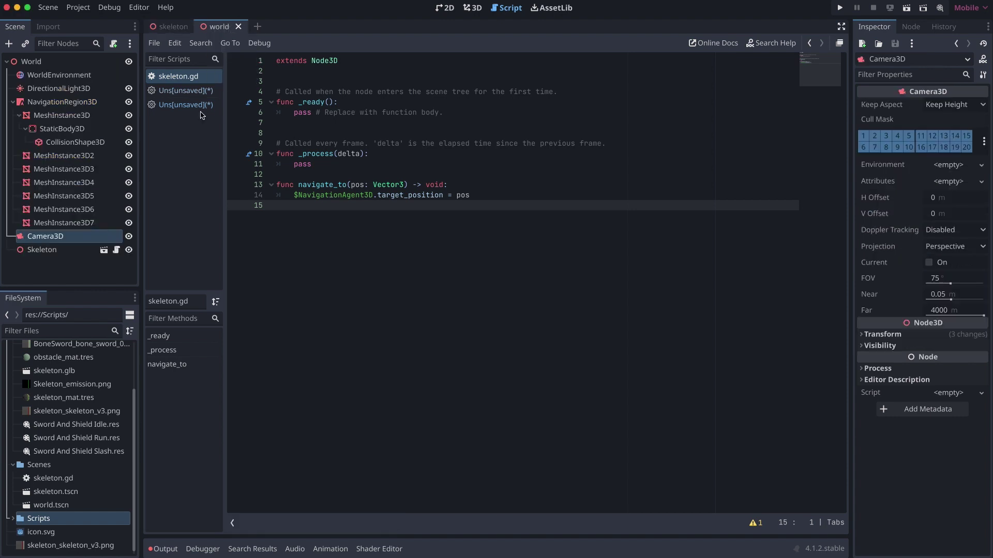
right_click(70, 240)
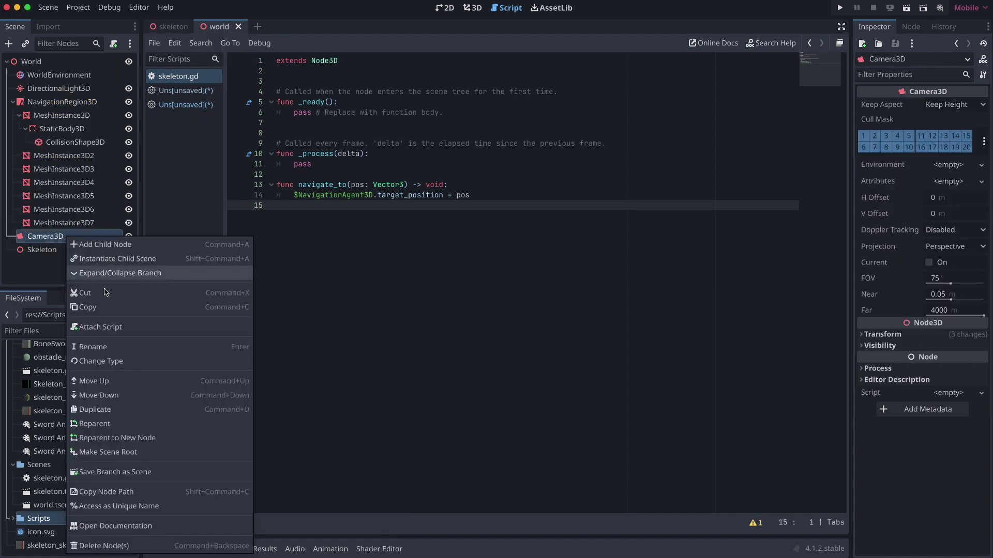
click(117, 331)
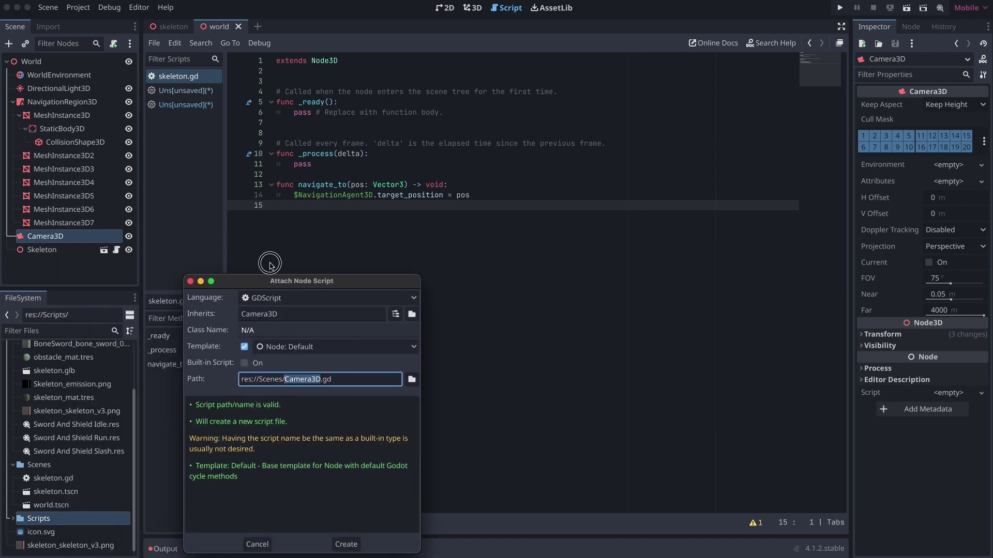
double_click(279, 324)
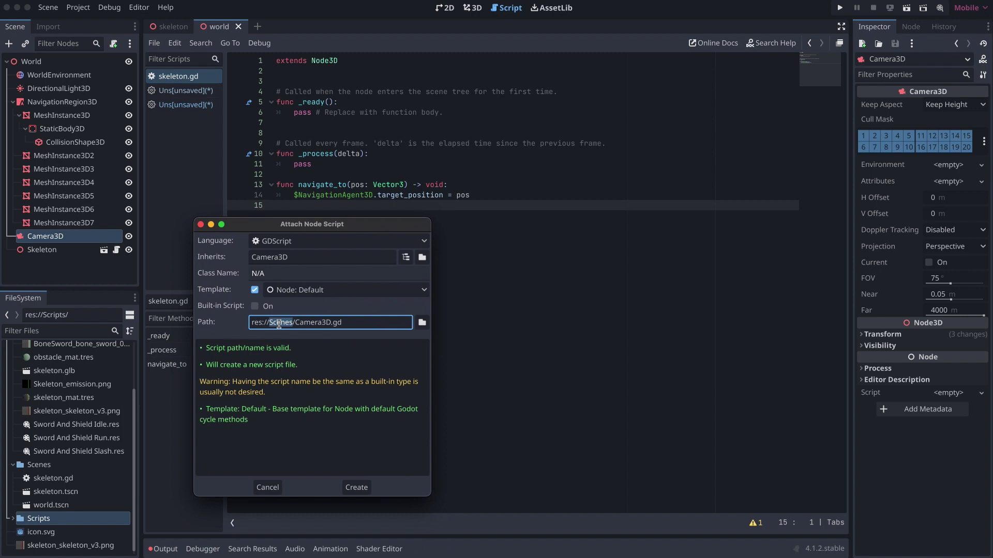
text(Scripts)
click(356, 488)
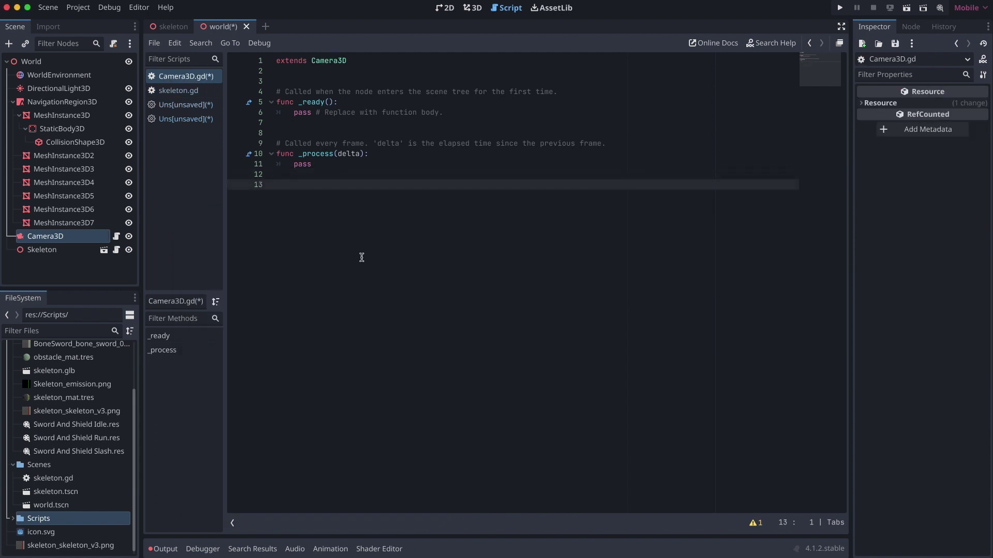
Declare an _input(event) function below _process in Camera3D.gd.
text(func _input)
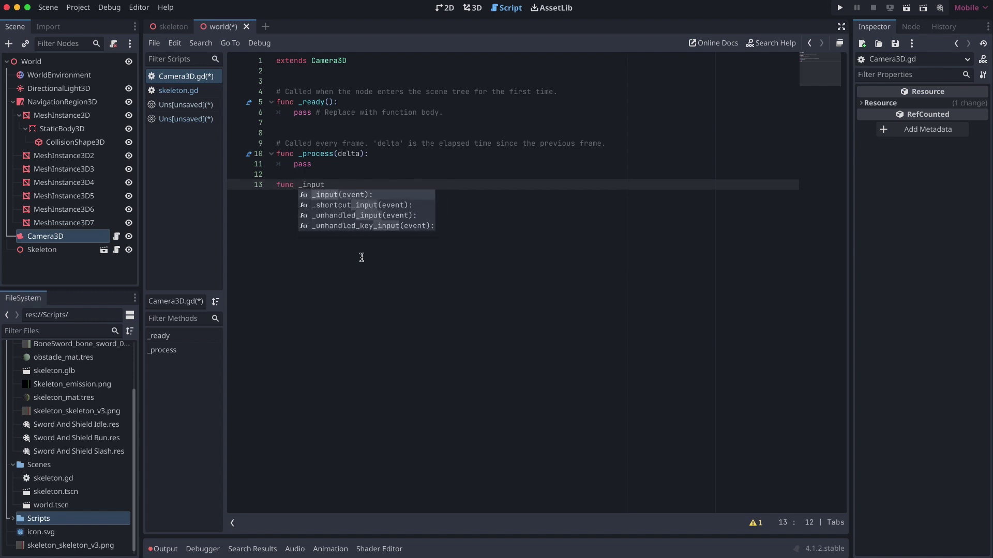
text((event))
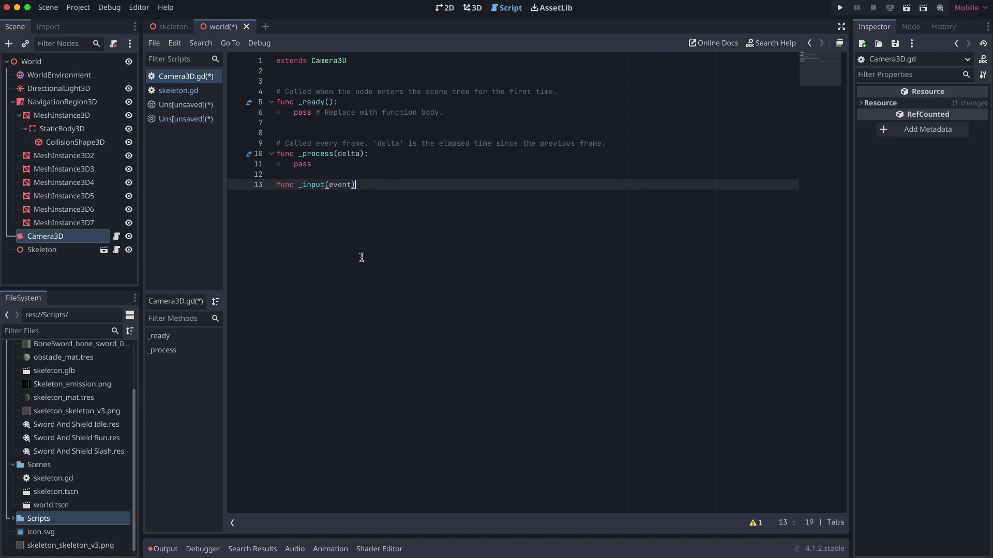
text(:)
key(Return)
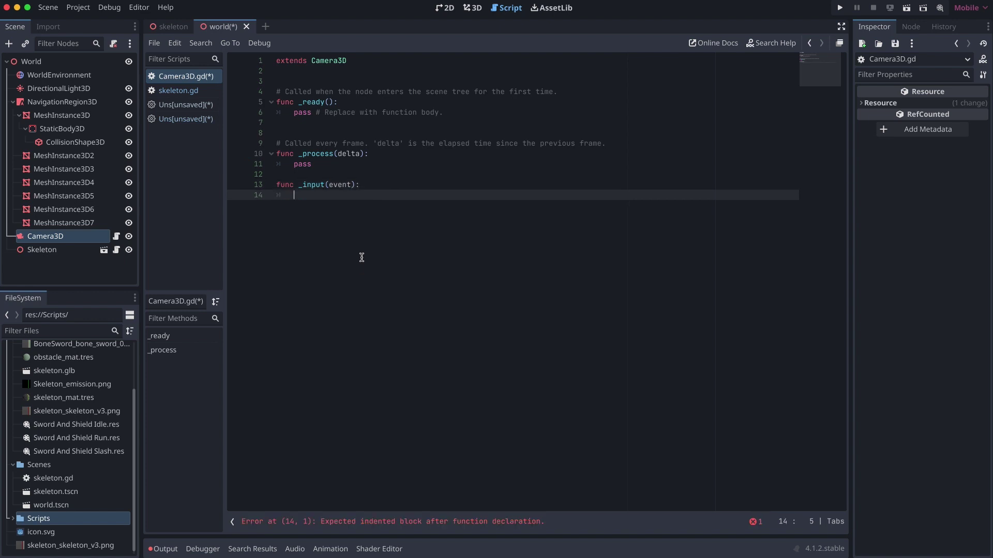
Inside _input, add an if condition checking that event is InputEventMouseButton and event.pressed.
text(if event is InputEvent)
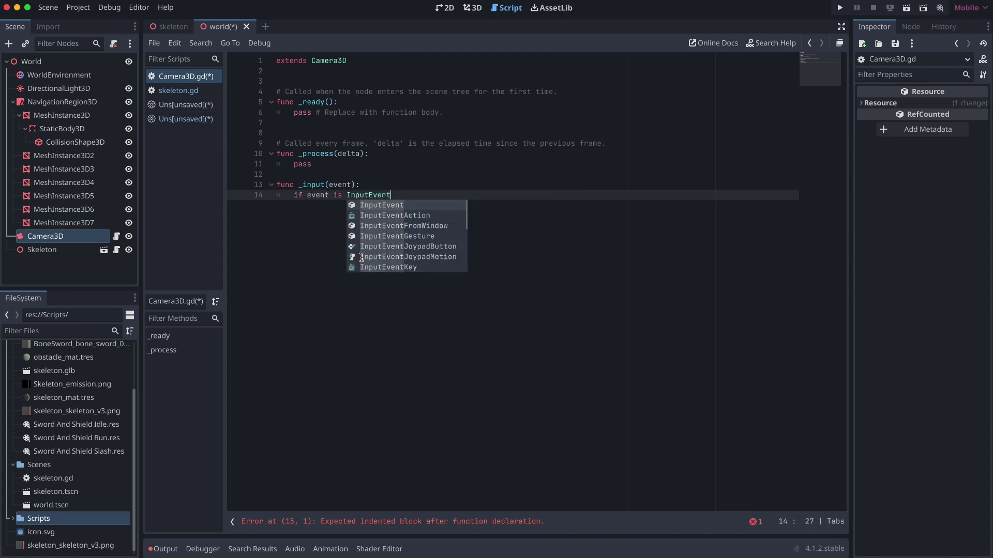
text(Mouse)
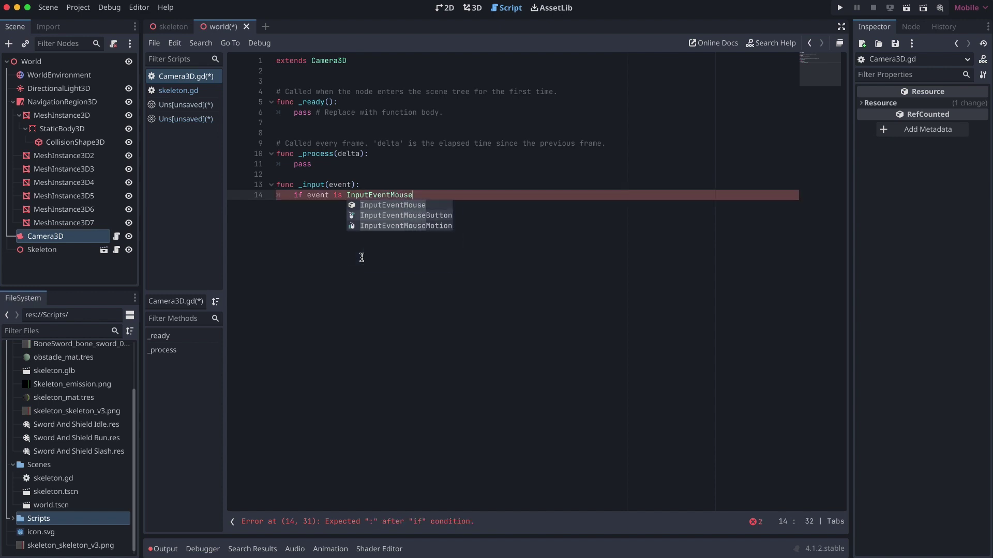
key(Down)
key(Return)
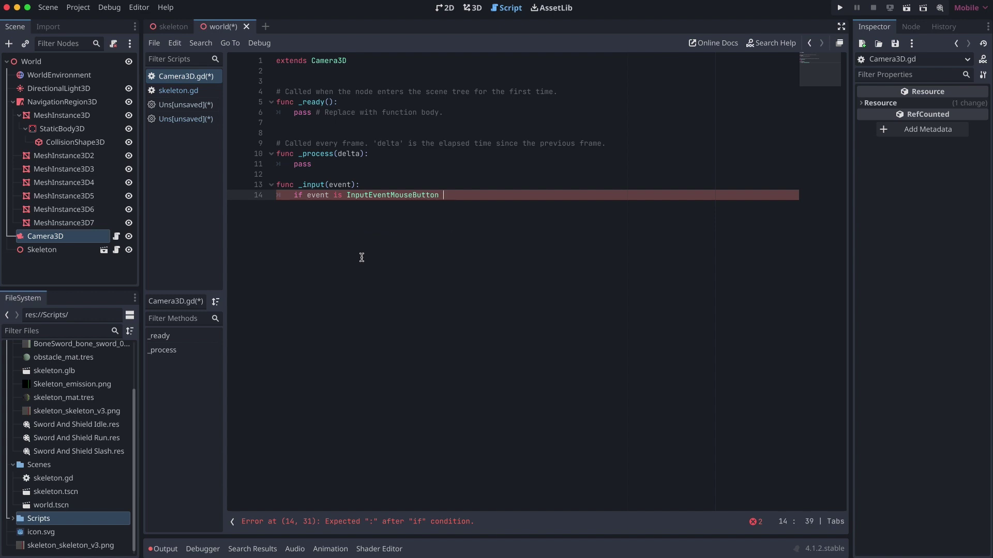
text(and event.pressed)
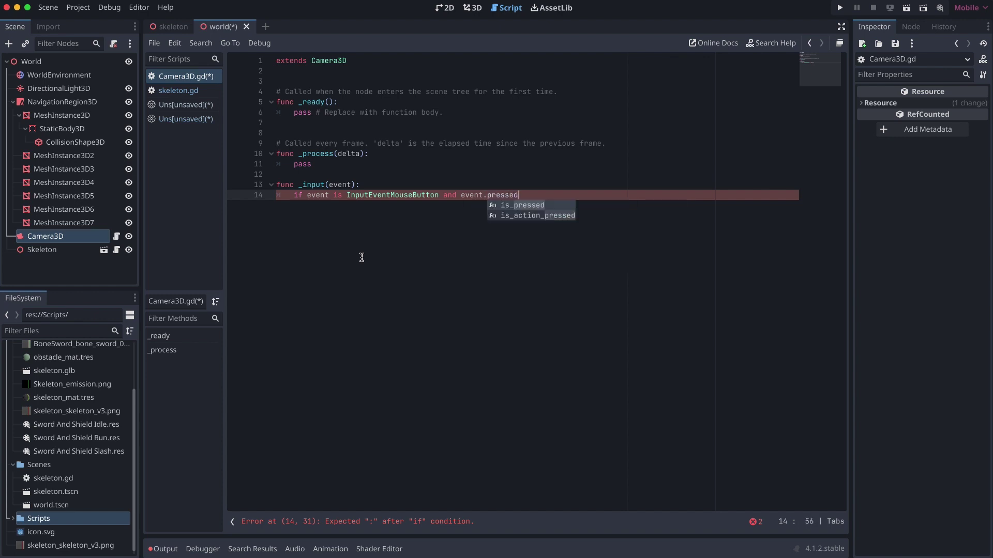
text(:)
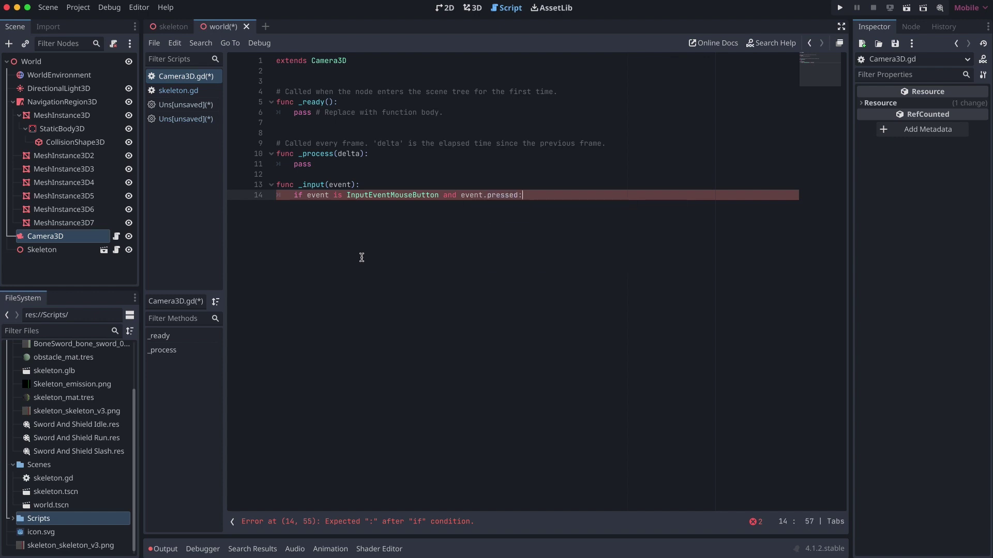
key(Return)
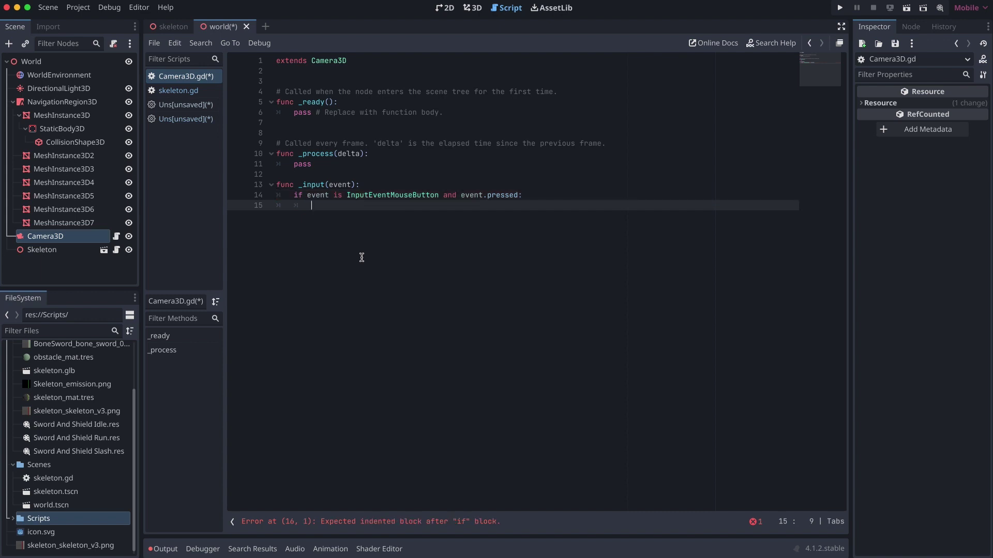
Within the mouse button condition, declare var result = get_clicked_obj(event.position).
text(var result =)
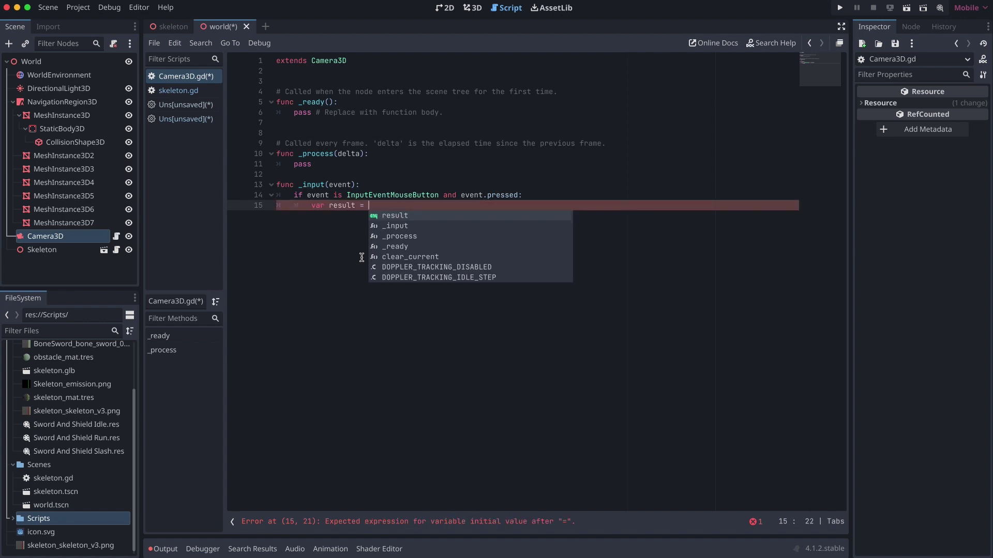
text( get_clicked)
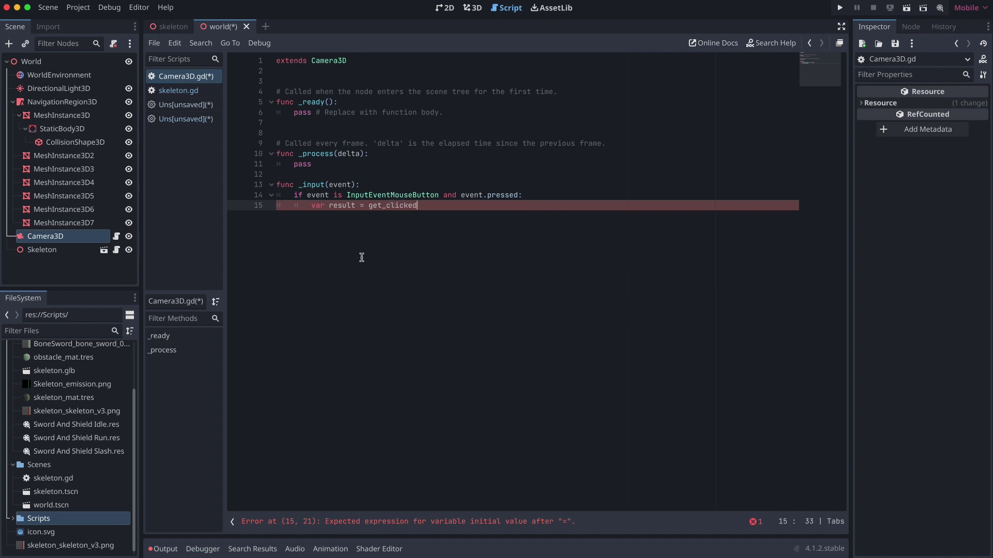
text(_obj(event.pois)
key(BackSpace)
key(BackSpace)
text(si)
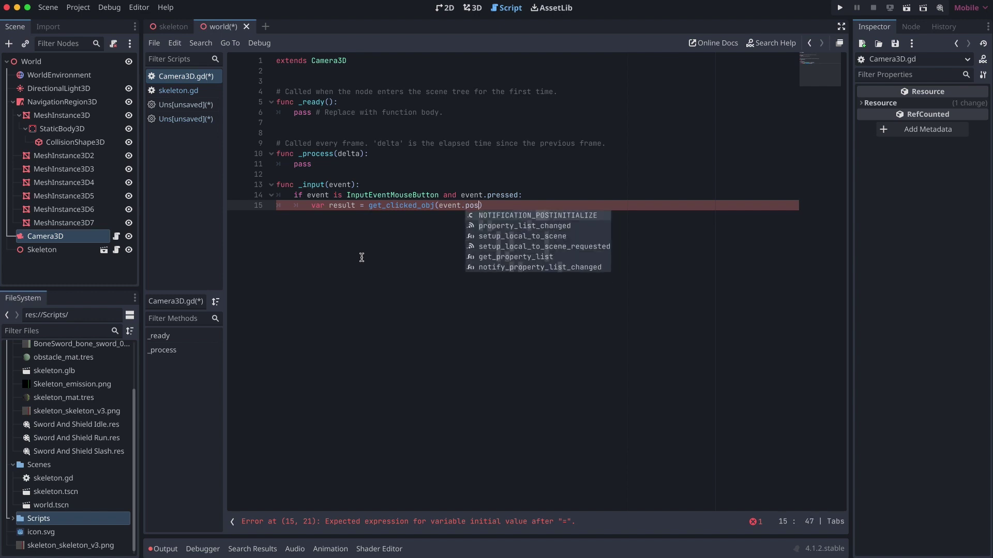
text(tion)
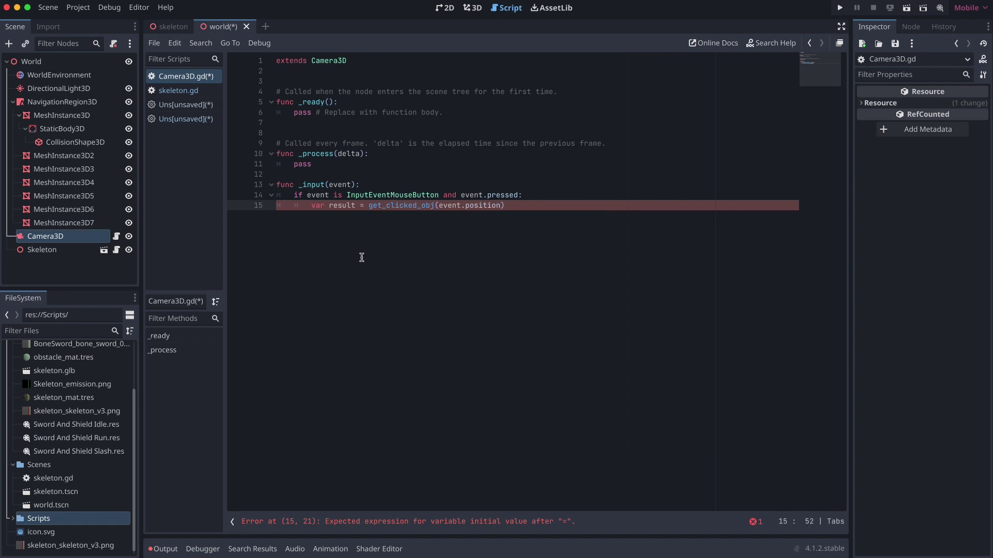
text())
key(Return)
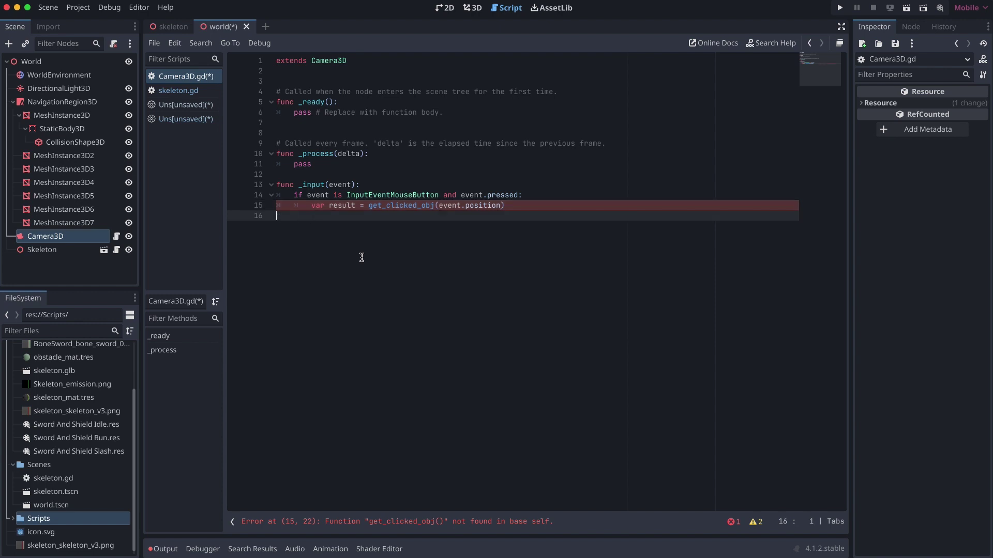
Below _input, declare the function get_clicked_obj(pos: Vector2).
key(Return)
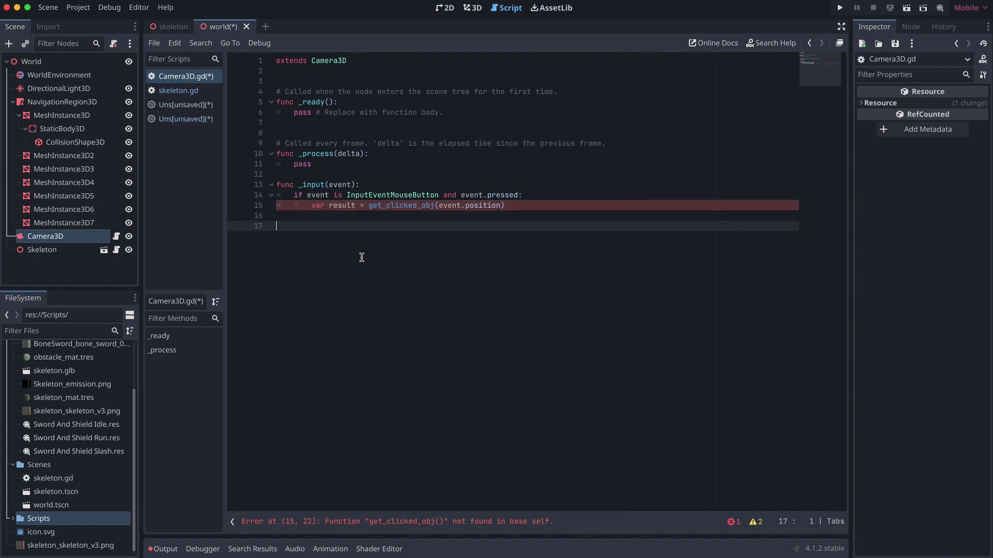
text(func get_clicked_obj(pos)
key(BackSpace)
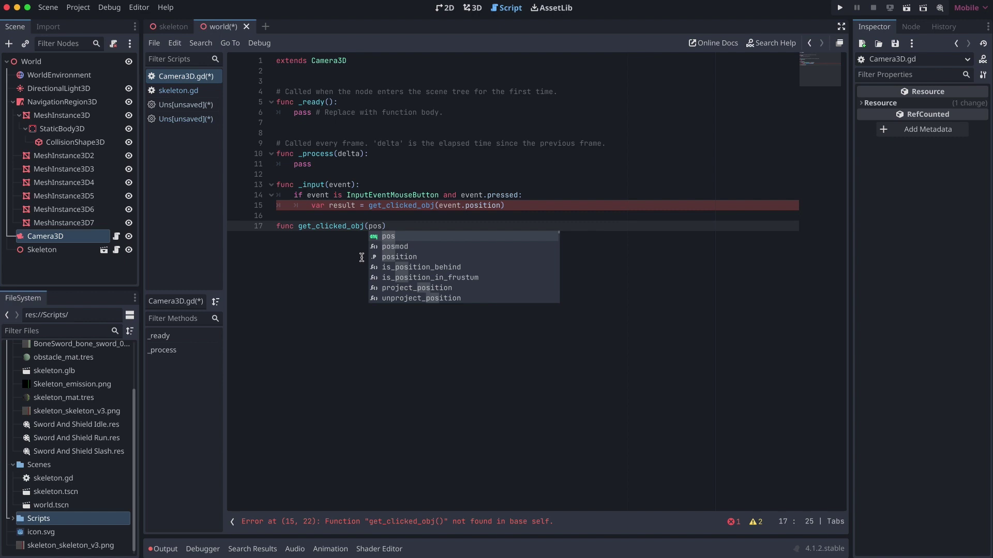
text(;)
text(: )
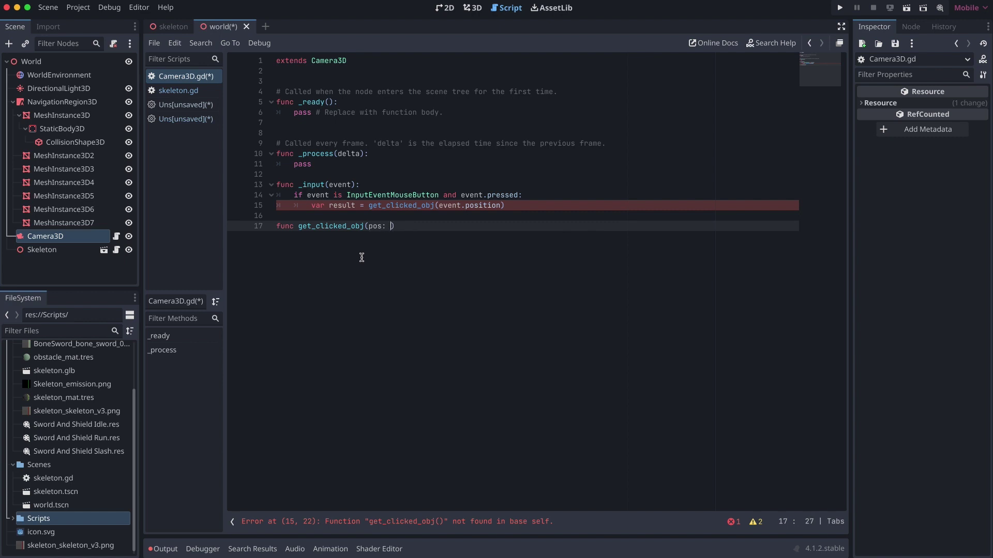
text(Vector2)
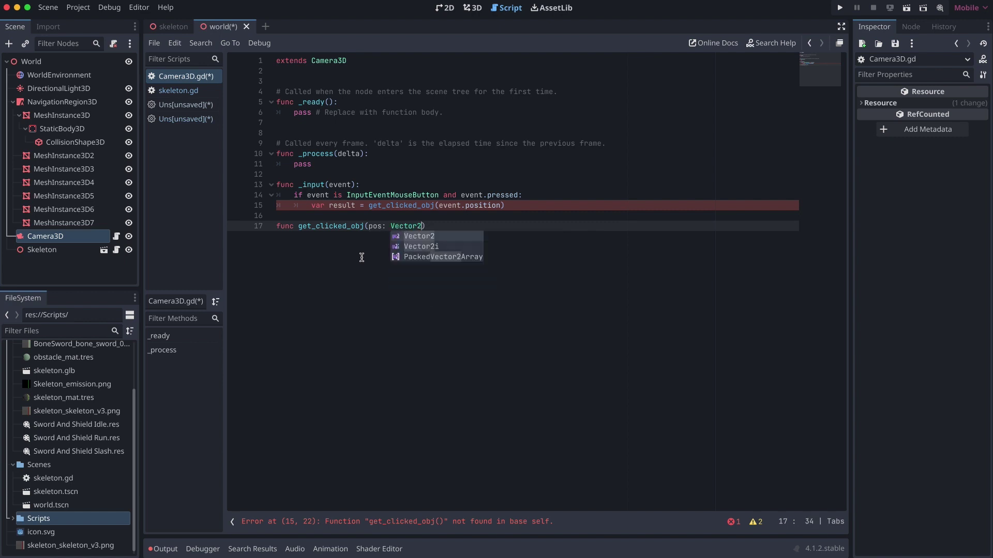
key(Right)
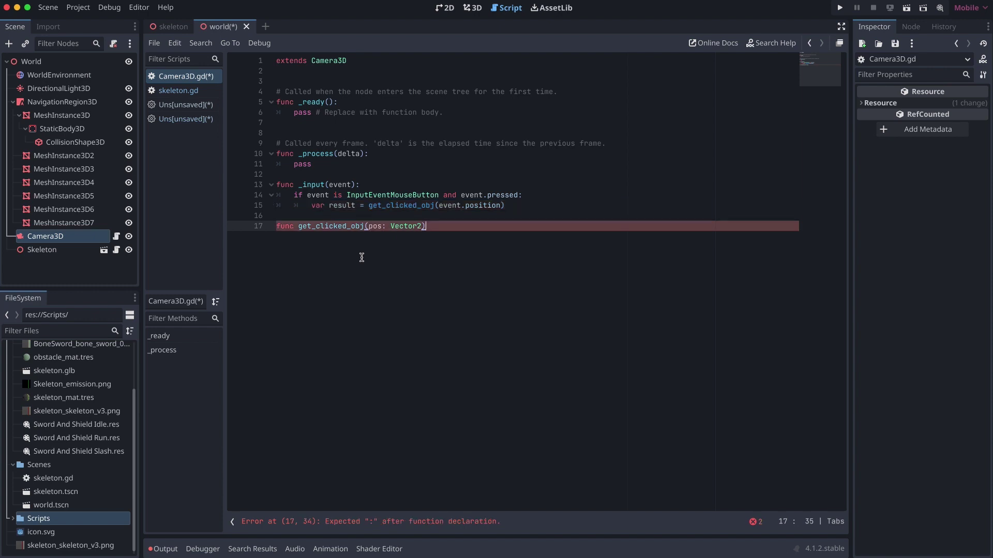
text(:)
key(Return)
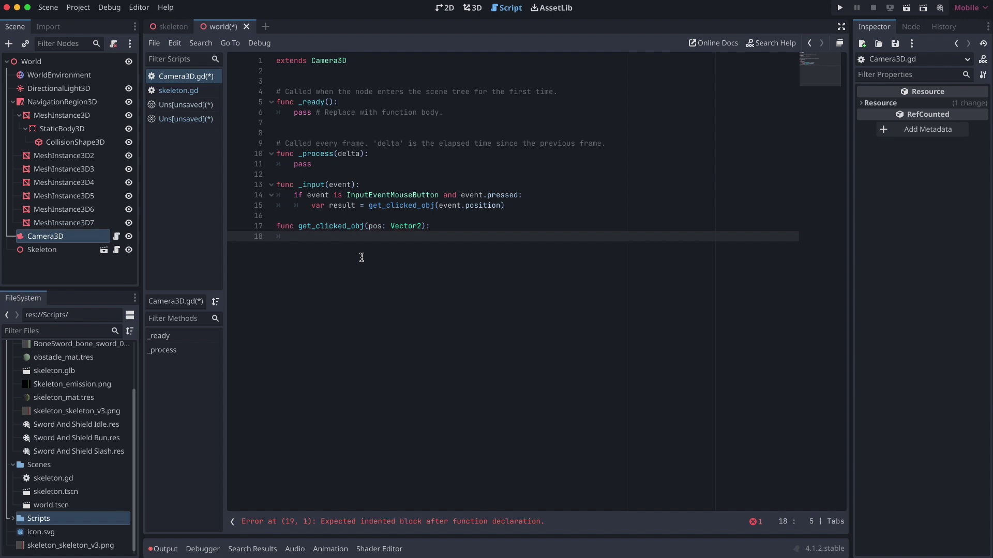
In get_clicked_obj, declare var worldspace = get_world_3d().direct_space_state.
text(var worldspace = get_wor)
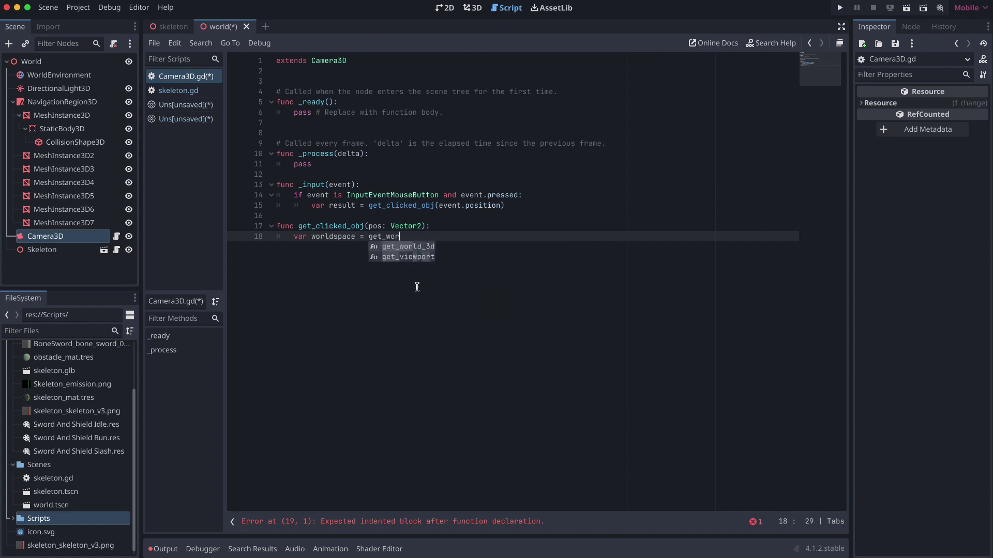
key(Return)
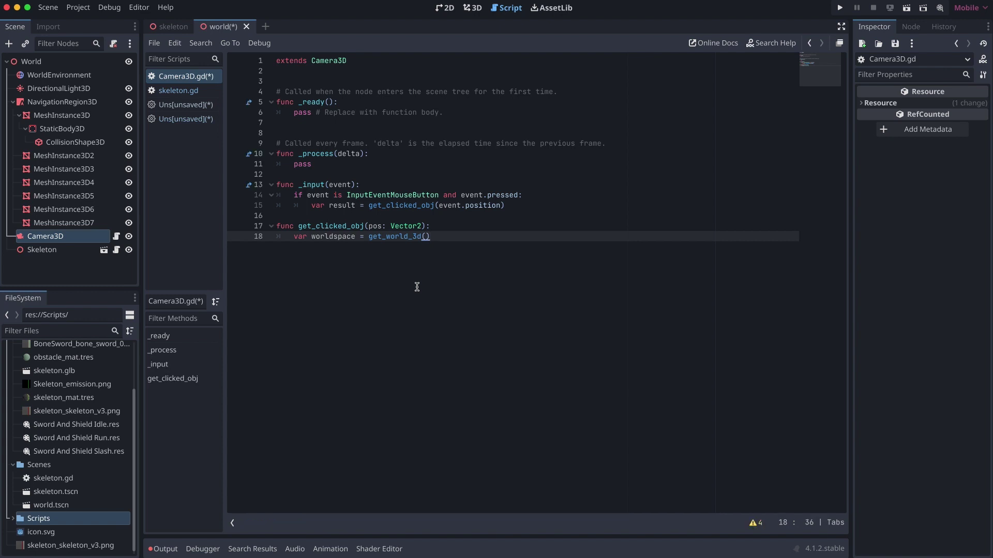
text(.direct)
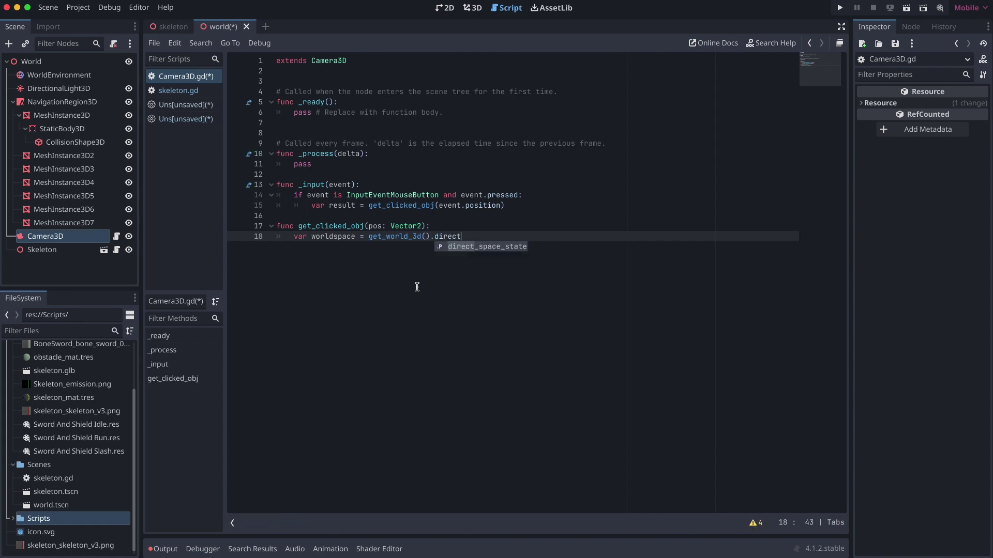
text(_sp)
key(Return)
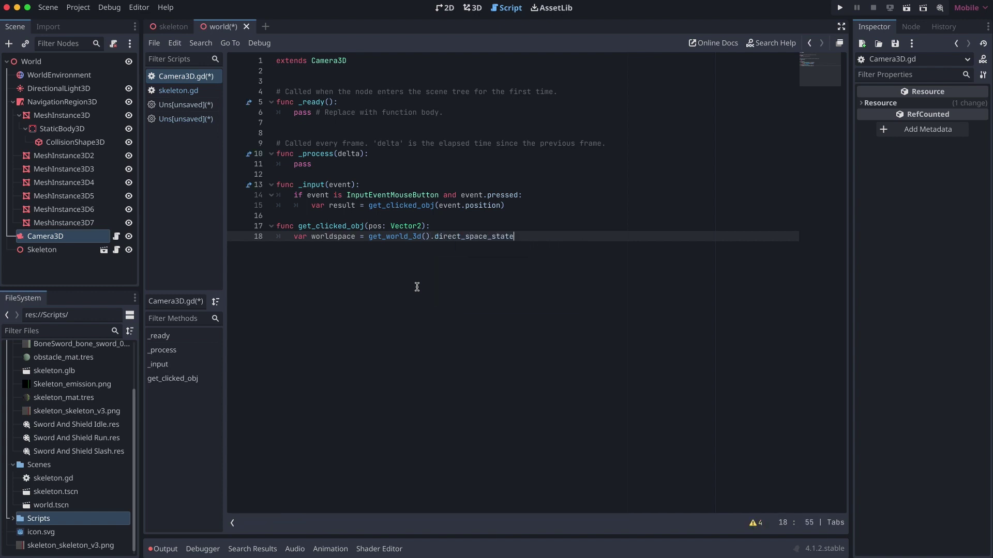
key(Return)
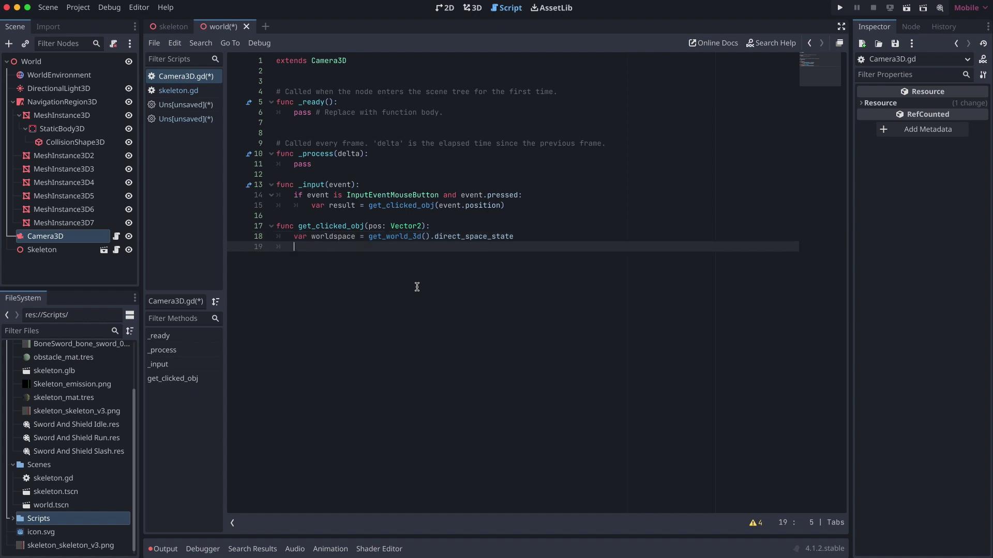
Below the worldspace variable, declare var start = project_ray_origin(pos).
text(var start = project_ray)
key(Down)
key(Down)
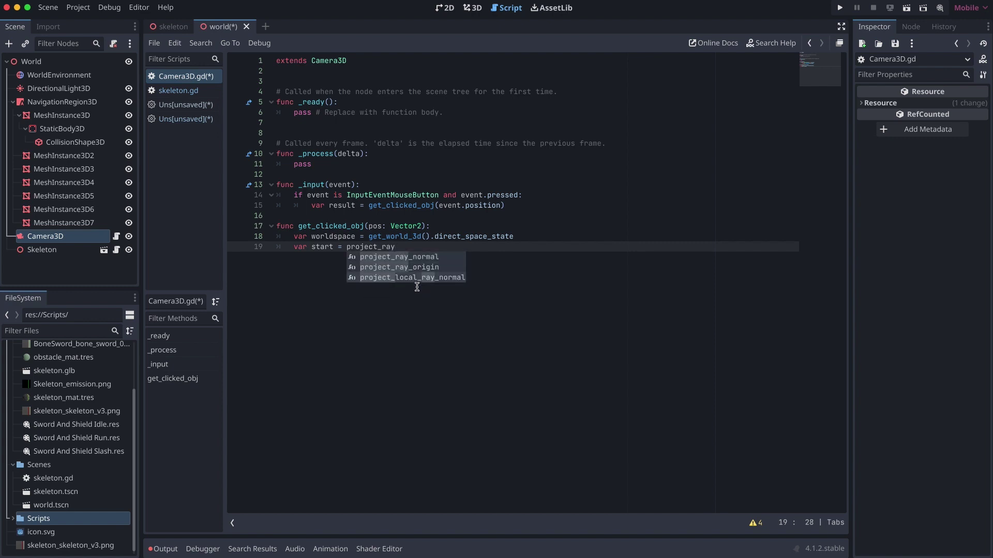
key(Up)
key(Return)
text(ops)
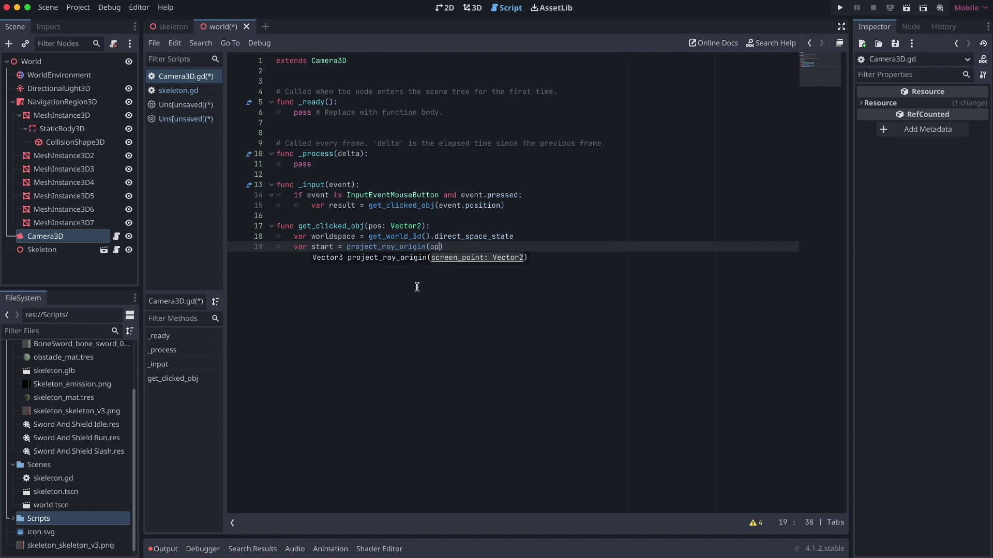
key(BackSpace)
key(BackSpace)
key(BackSpace)
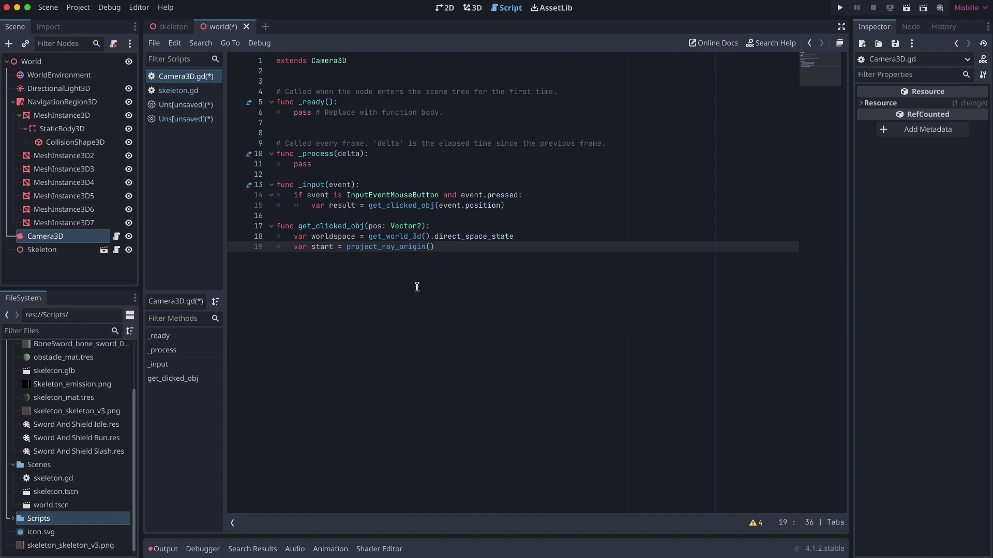
text(pos))
key(Return)
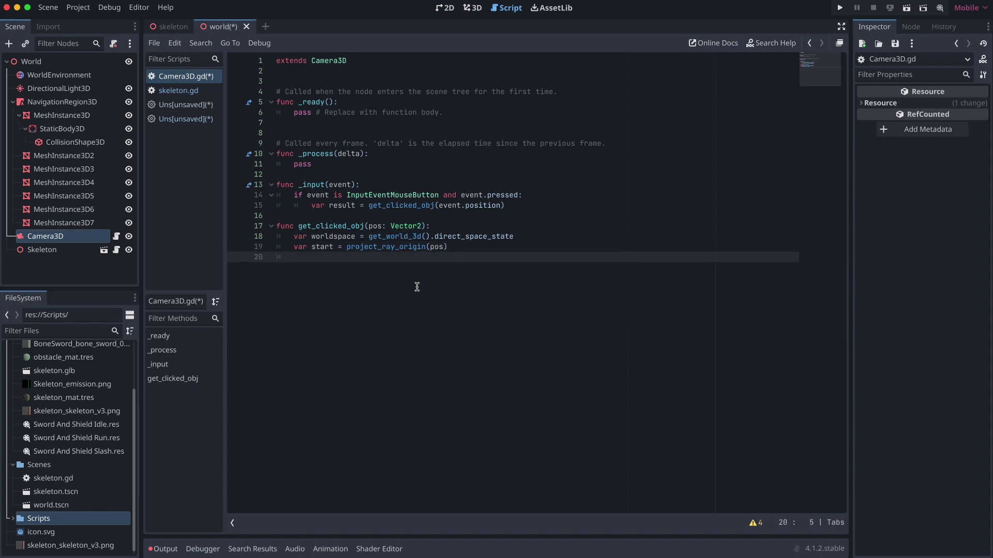
Below the start variable, declare var end = project_position(pos, 1000).
text(var end = p)
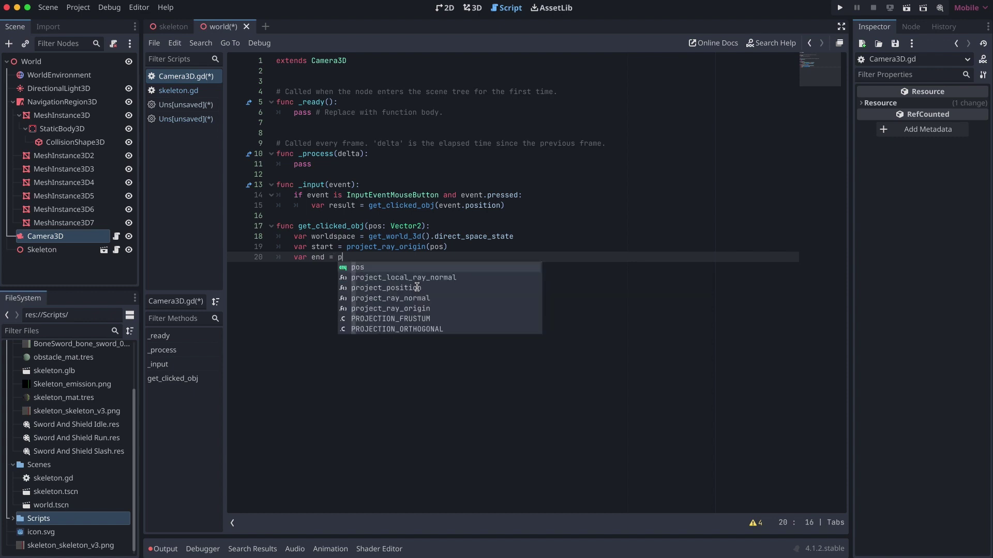
text(roject_pos)
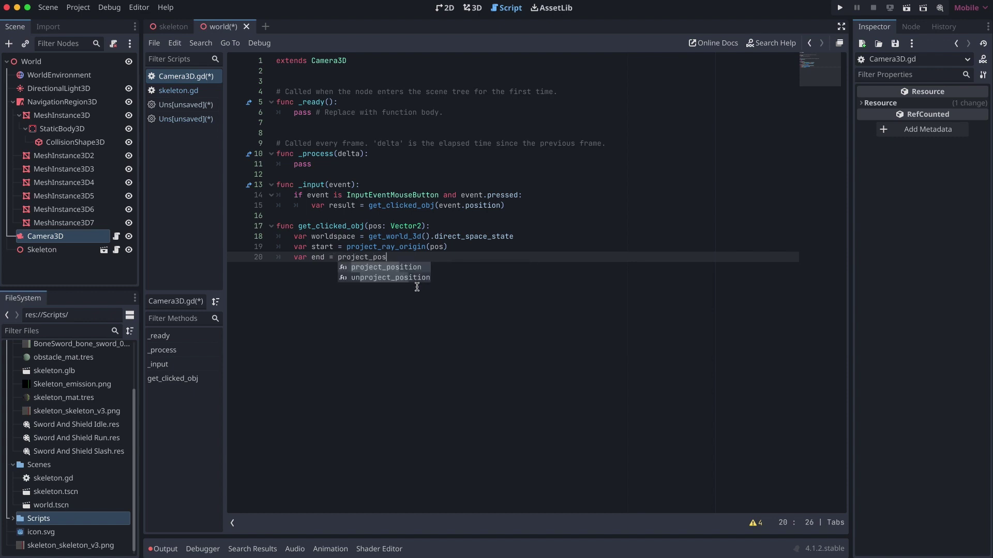
key(Return)
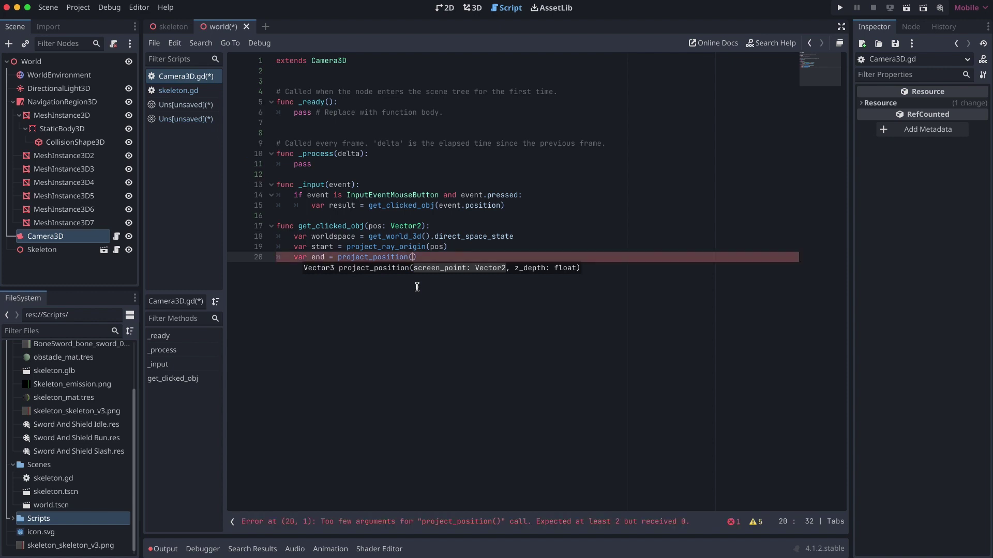
text(pos, 1)
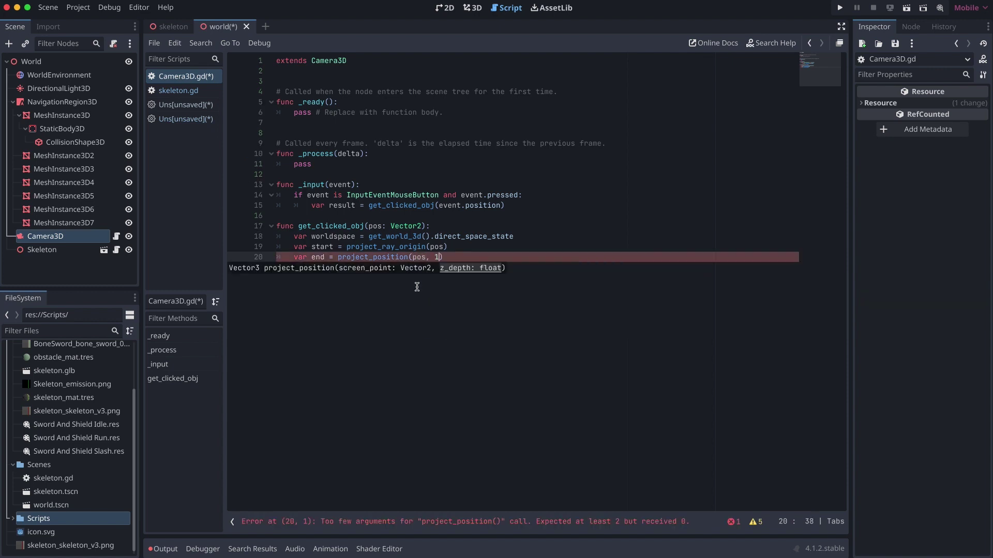
text(000)
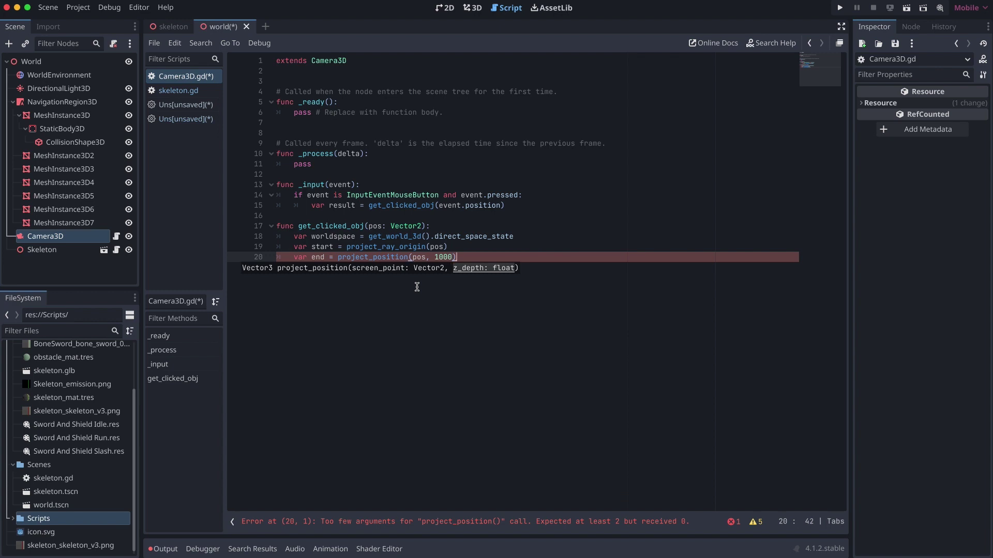
key(Return)
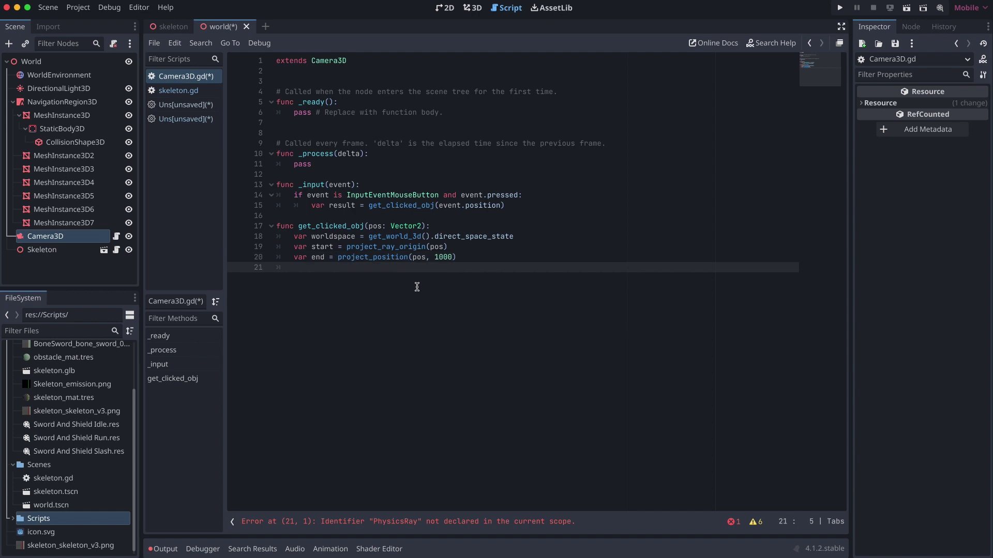
Below the end variable in get_clicked_obj, declare var prqp = PhysicsRayQueryParameters3D.create(start, end).
text(var prqp = Physics)
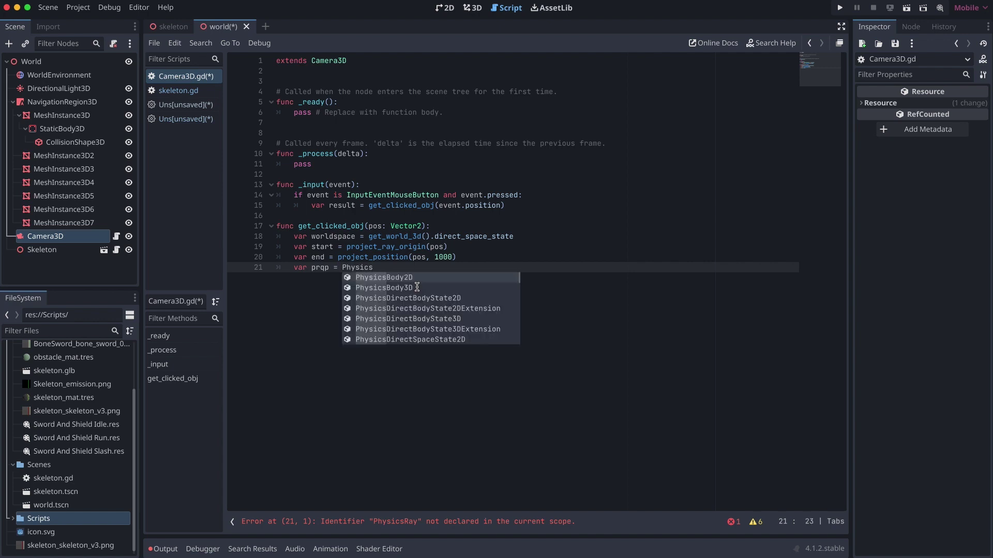
text(R)
key(Down)
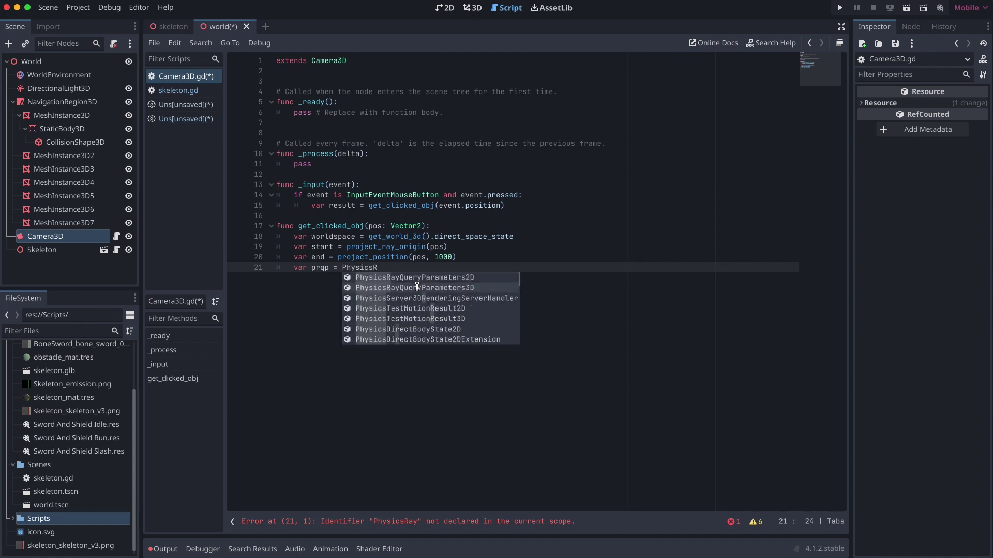
key(Return)
text(.cr)
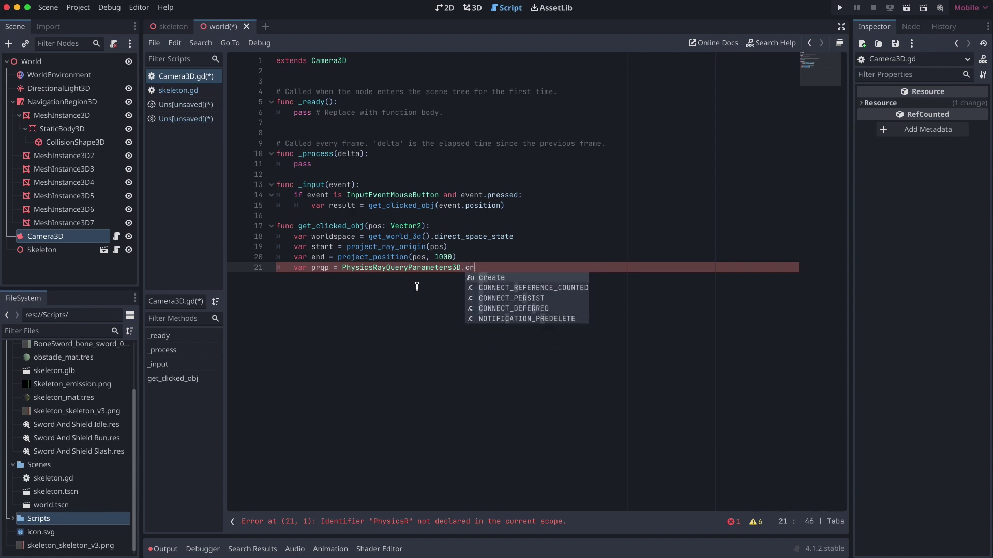
key(Return)
text(start, )
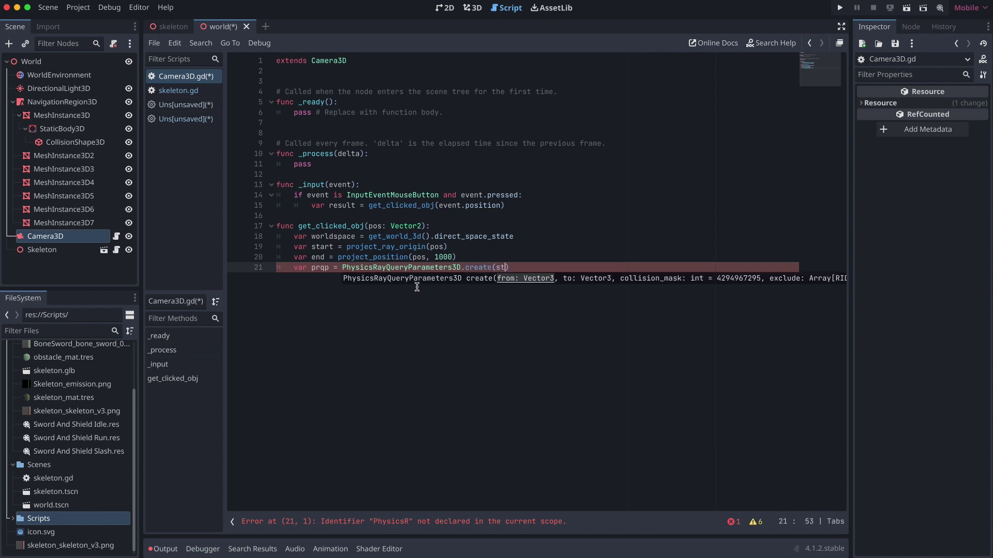
text(end))
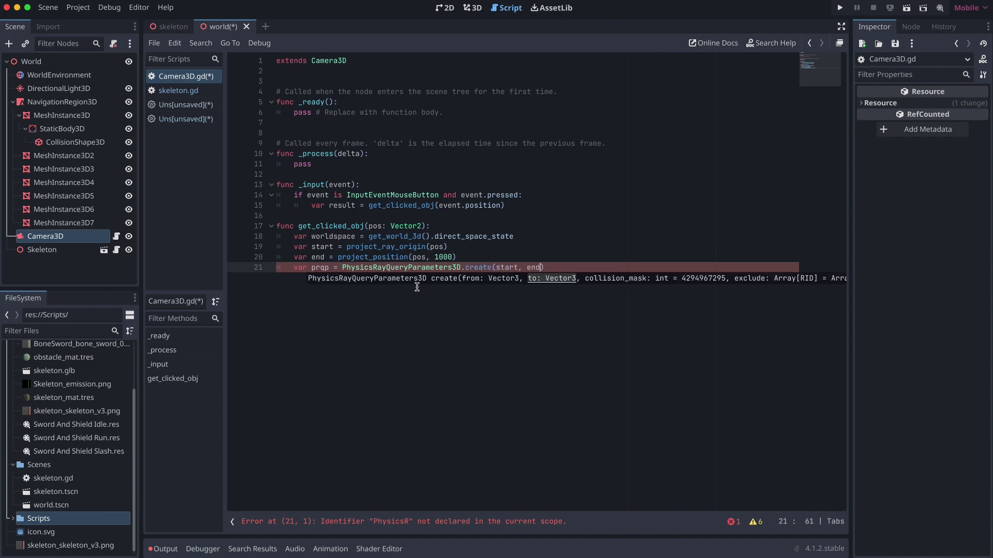
key(Return)
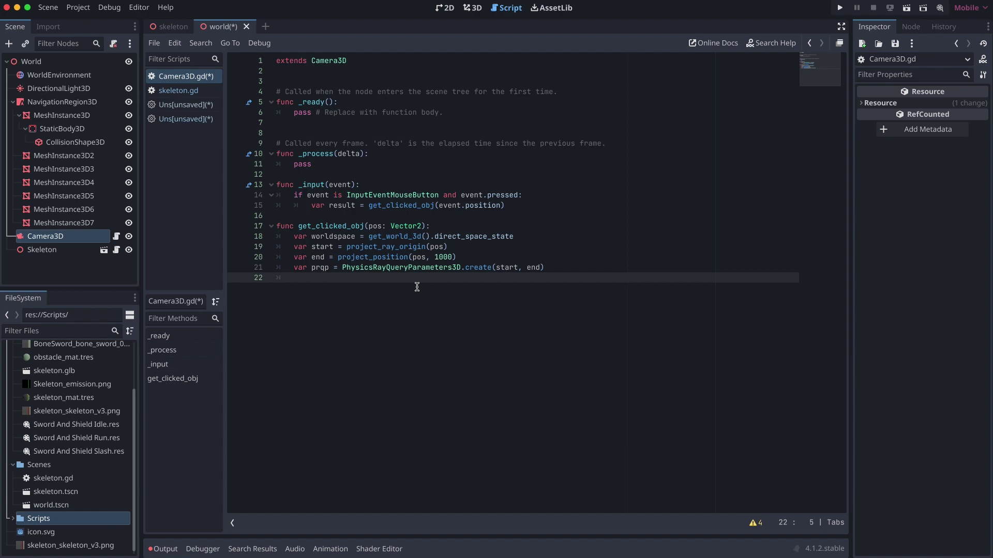
End get_clicked_obj with return worldspace.intersect_ray(prqp).
text(return worldspa)
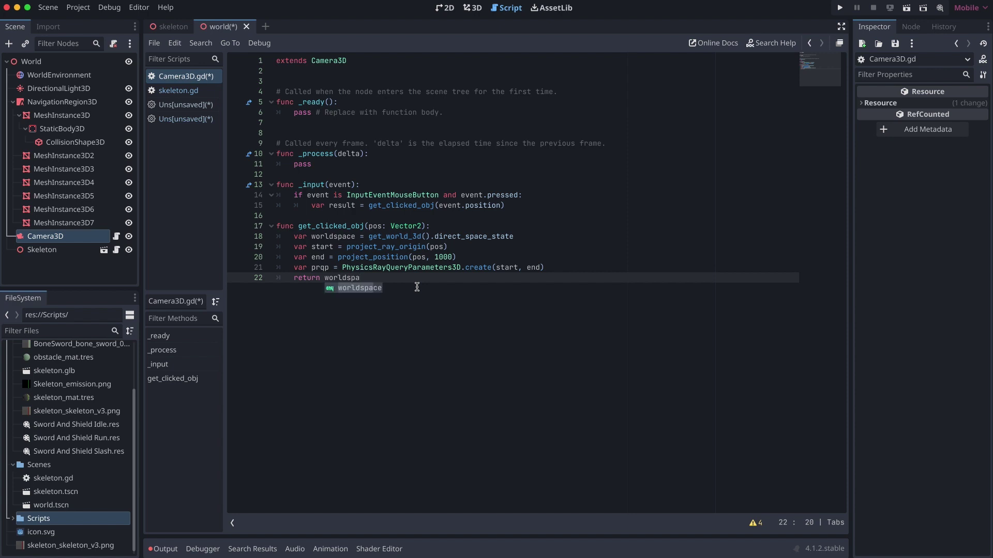
text(ce.inters)
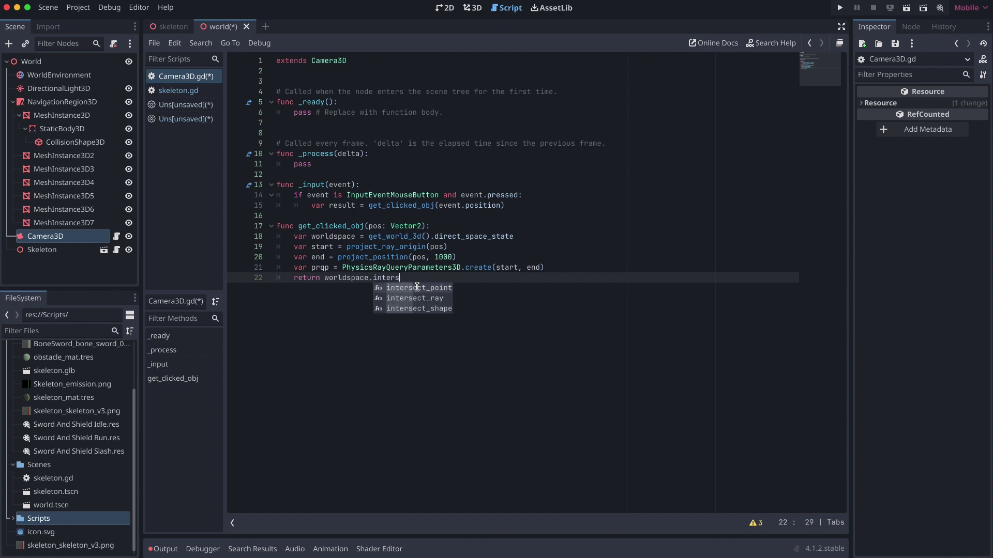
key(Down)
key(Return)
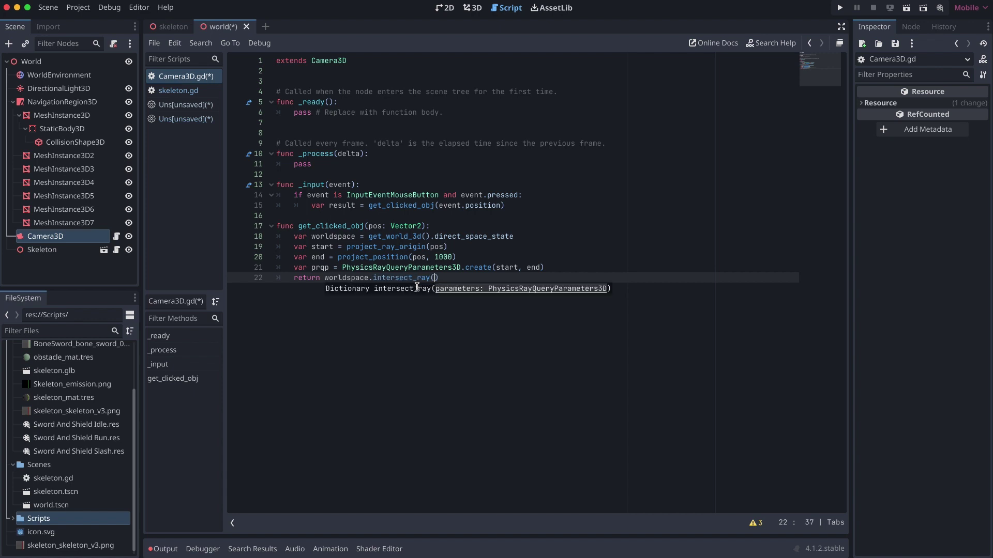
text(prqp)
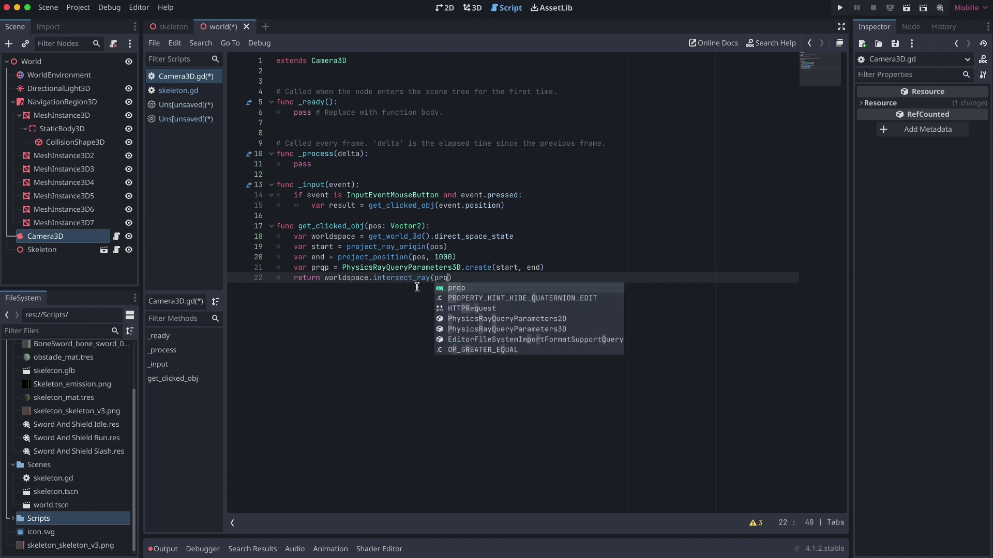
key(Escape)
Below the result variable in _input, start an if statement on result with an indented body line.
key(Up)
key(Up)
key(Up)
key(Up)
key(Up)
key(Up)
key(Up)
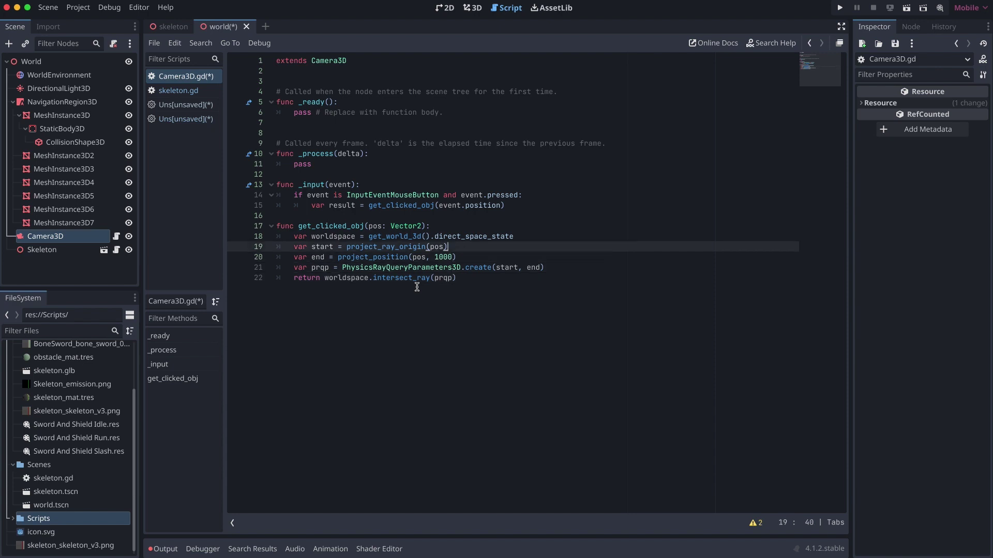
key(End)
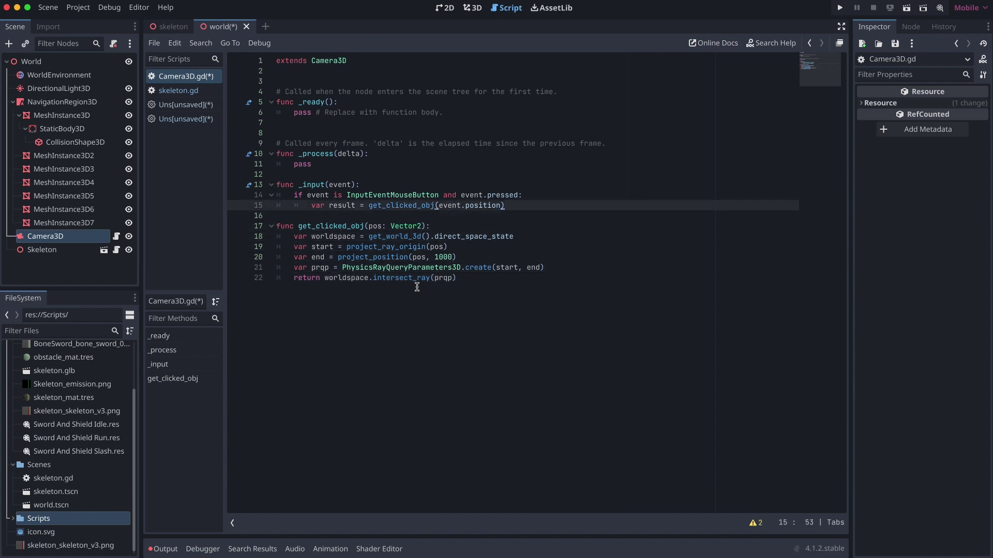
key(Return)
text(if)
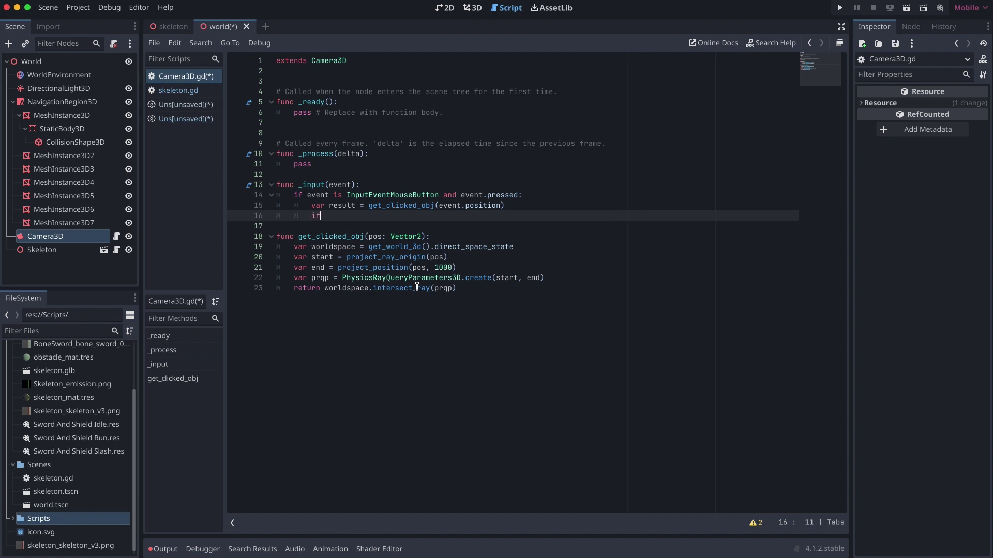
text(e)
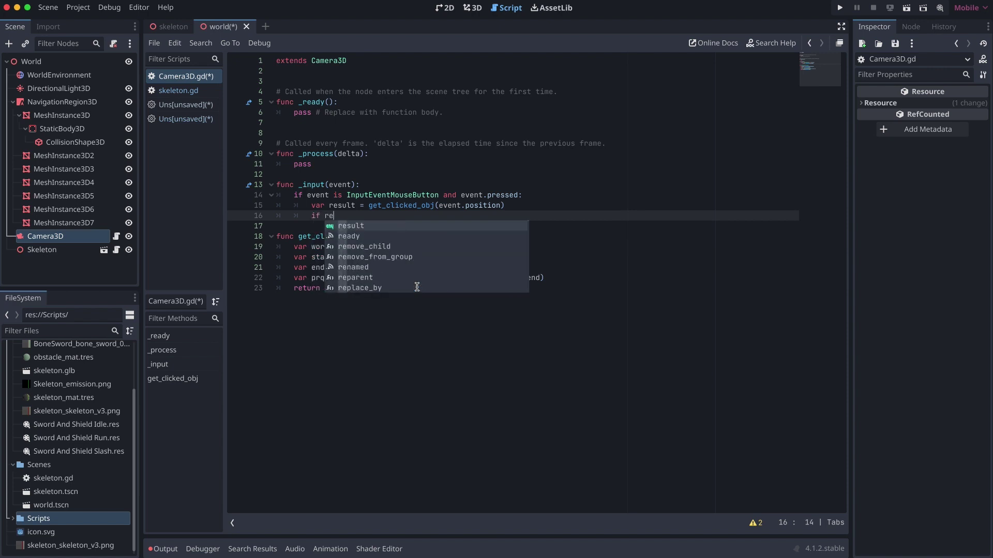
text(sult)
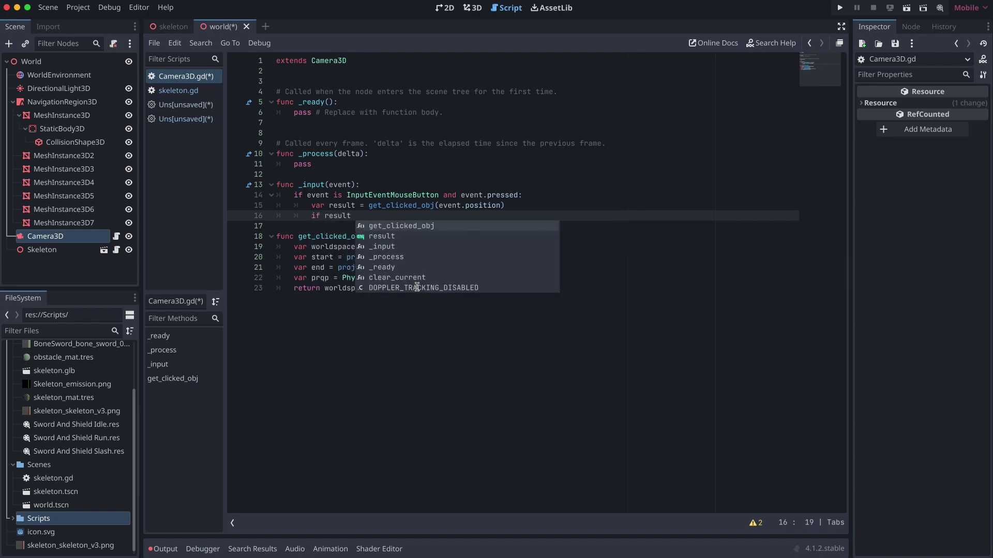
key(Escape)
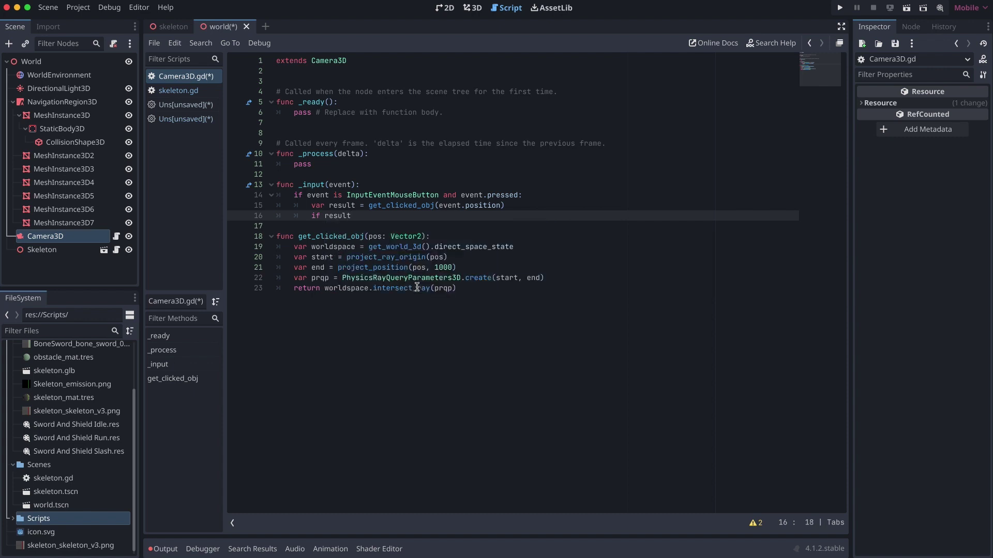
key(Return)
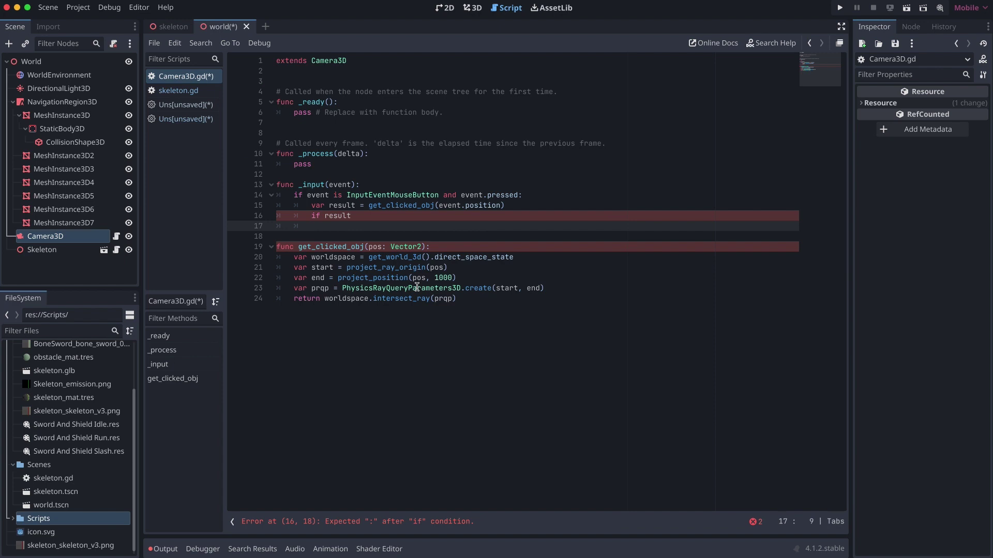
key(Tab)
Enable access by unique name for the Skeleton node in the world scene.
right_click(47, 253)
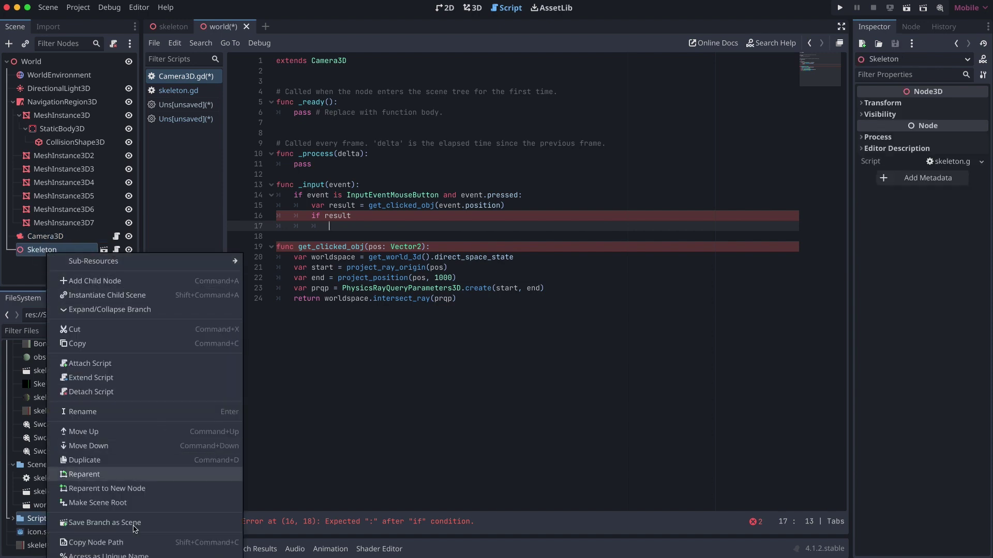
click(112, 556)
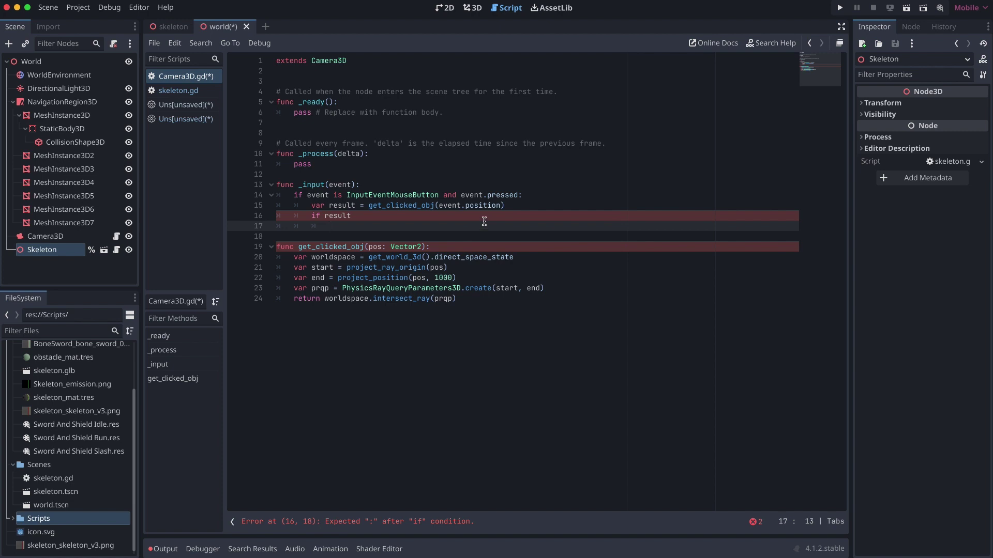
Complete the condition as if result: with %Skeleton.navigate_to(result.position) as its body, and save the script.
text(%Skeleton.)
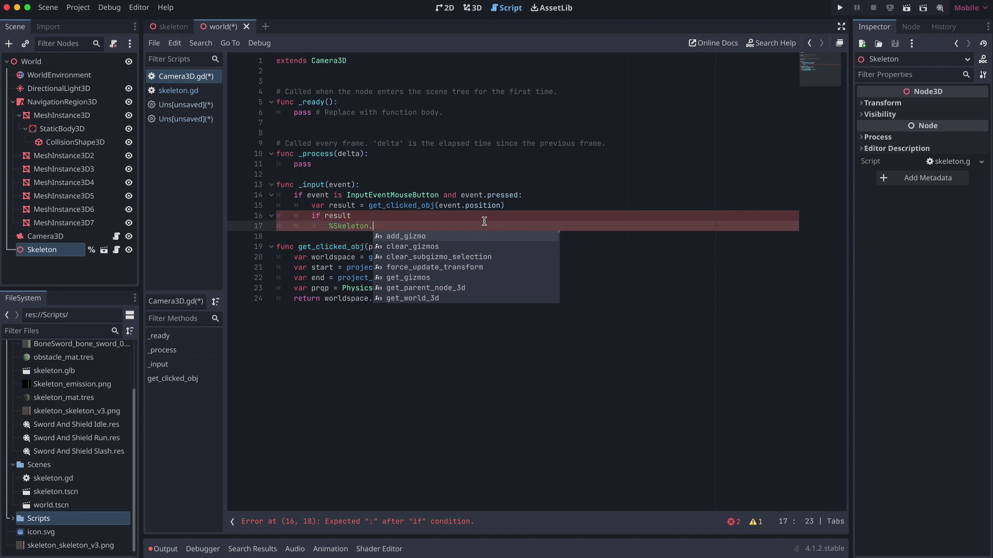
text(navigate_)
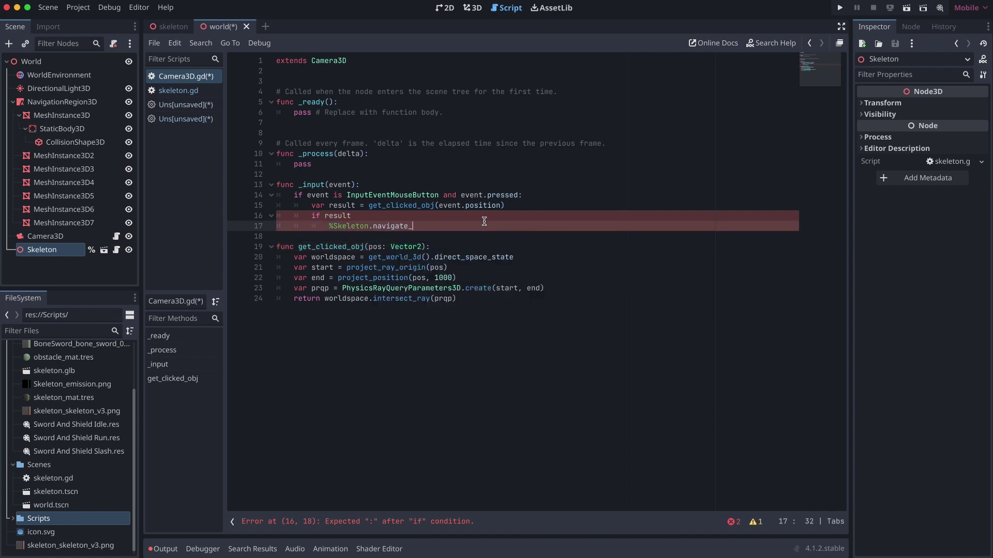
text(to(result.position)
key(Up)
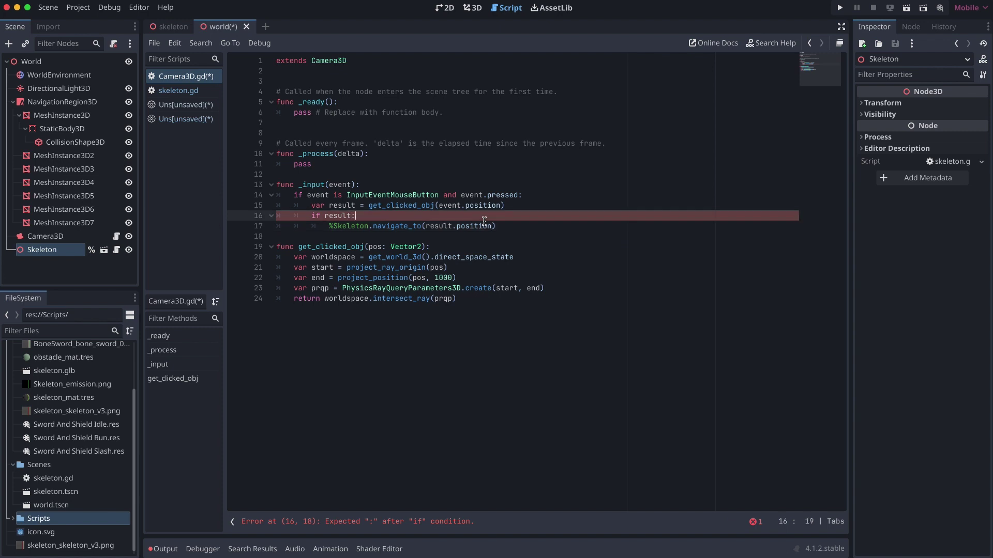
key(ctrl+s)
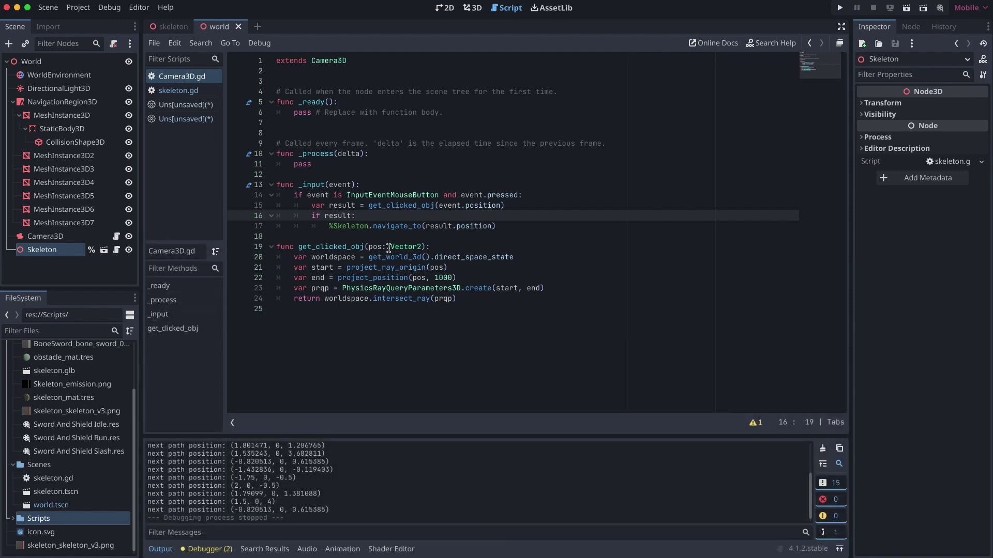
In navigate_to of skeleton.gd, replace the target_position assignment with the call $NavigationAgent3D.set_target_position(pos).
click(174, 91)
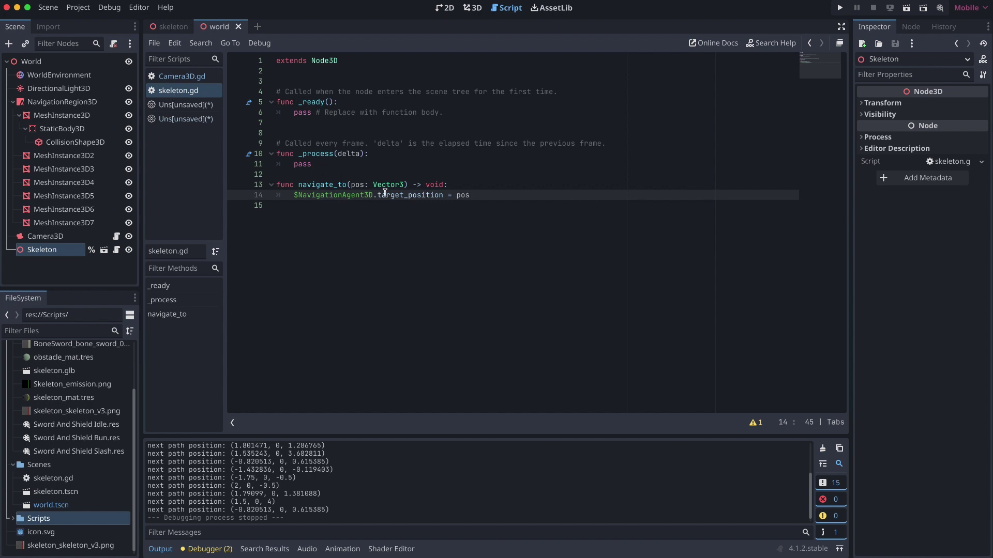
drag(377, 194, 449, 194)
key(BackSpace)
key(BackSpace)
text(.set_tar)
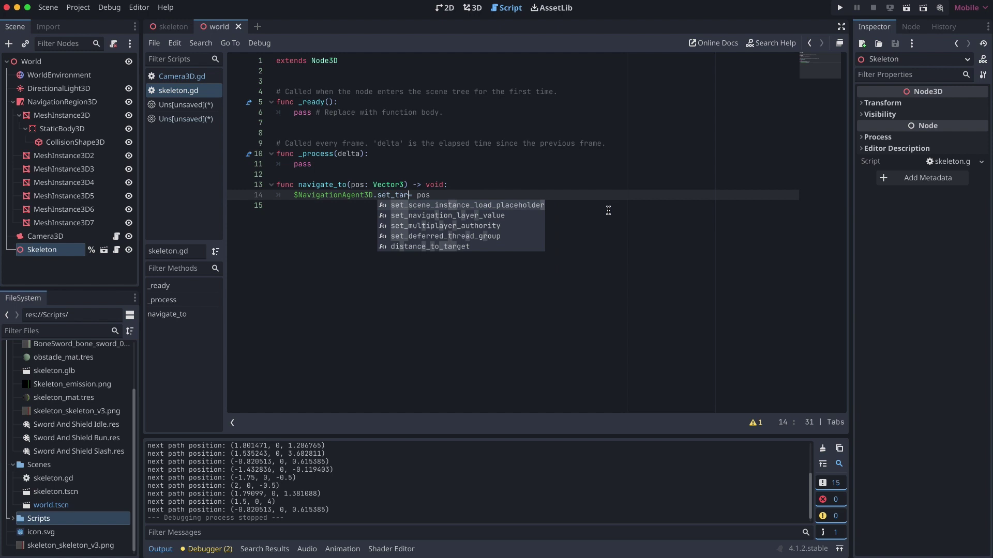
text(get_pos)
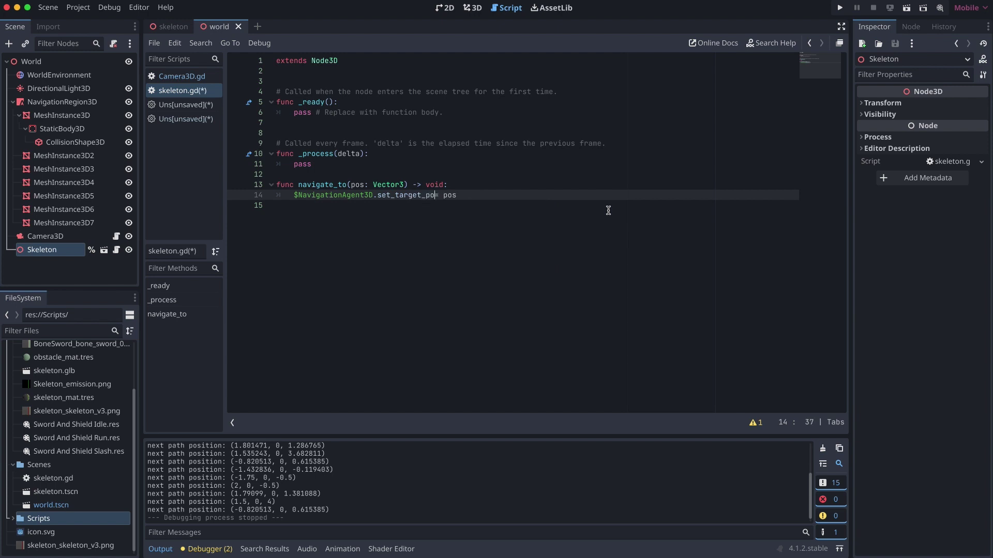
text(ition)
key(Delete)
key(Delete)
text(()
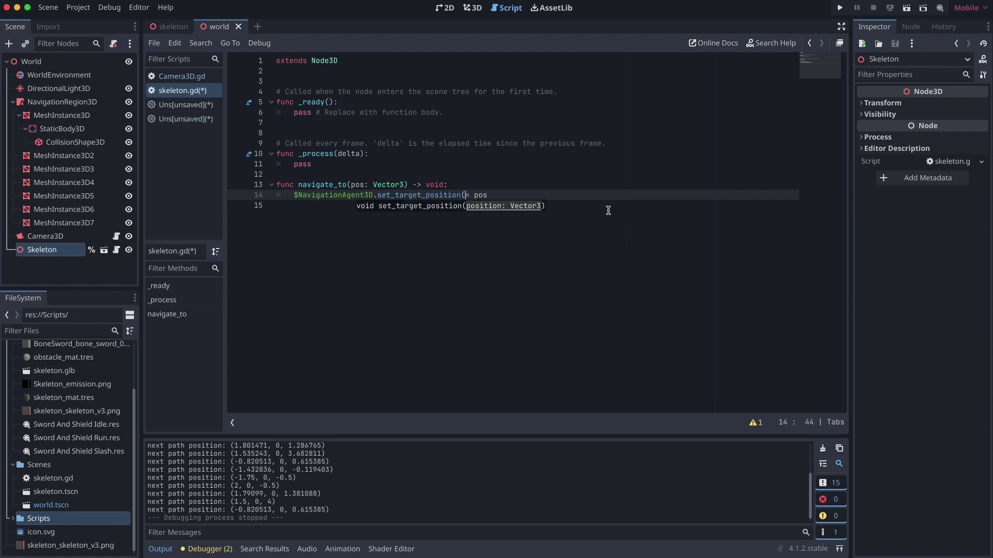
key(Right)
key(Right)
key(Right)
text(()
key(BackSpace)
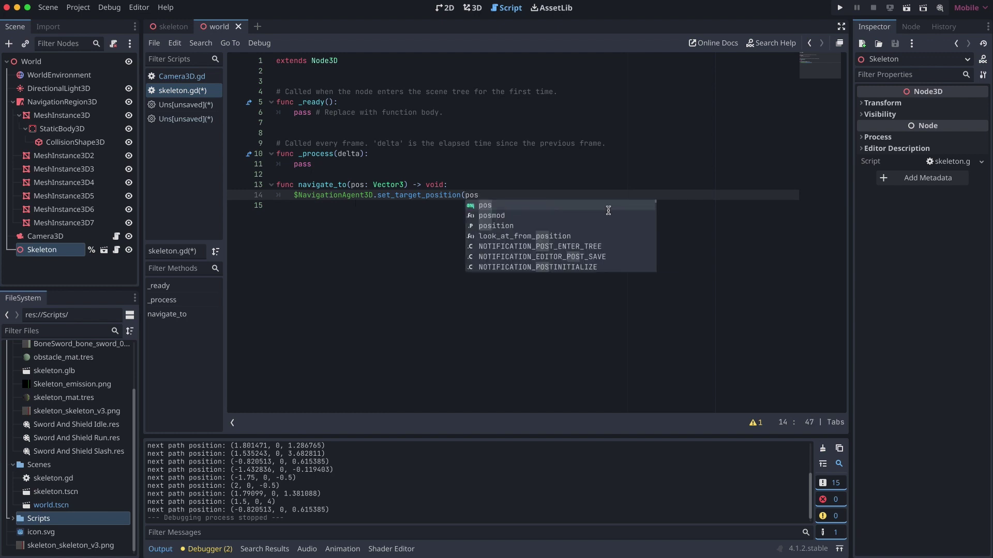
text())
Below the set_target_position call in navigate_to, add the line $NavigationAgent3D.get_next_path_position().
key(Return)
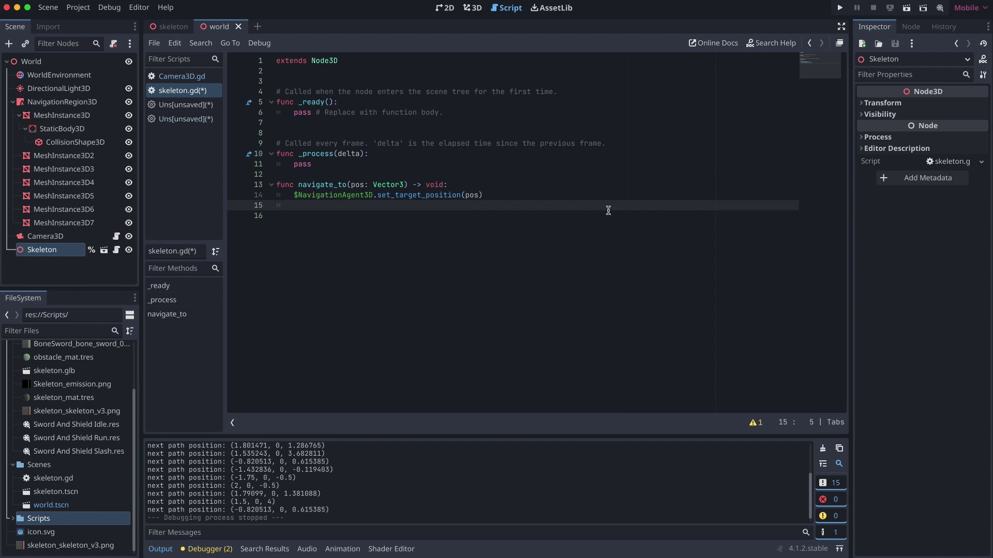
text($)
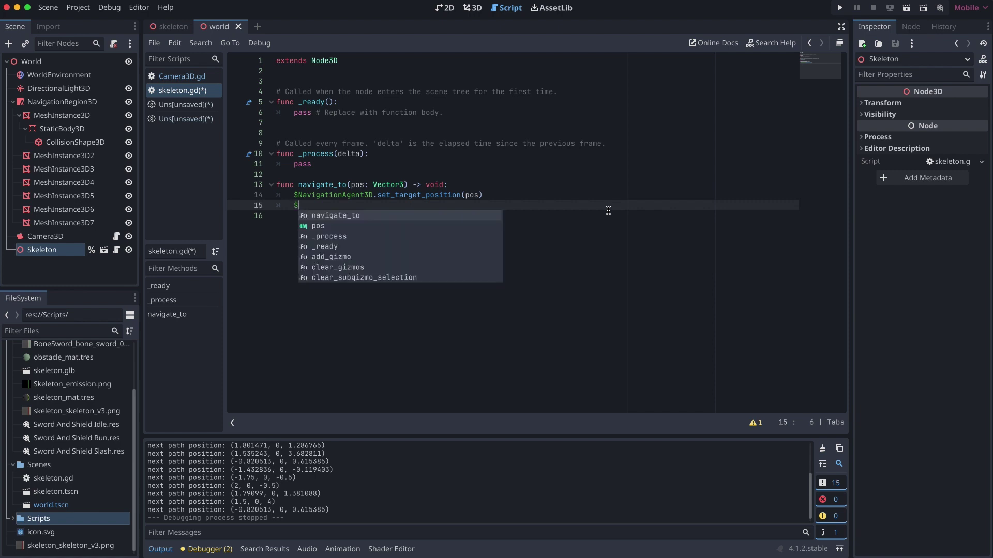
text(Navigatei)
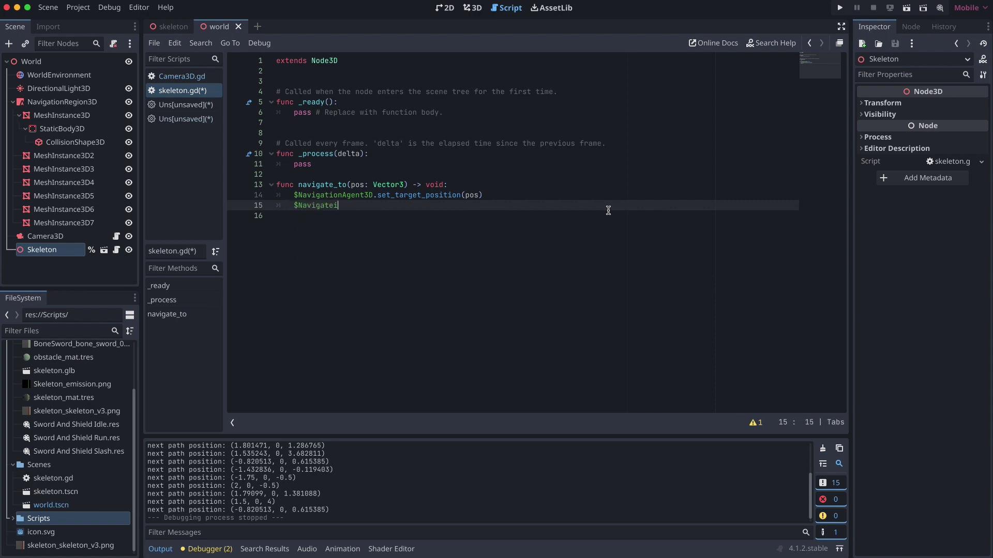
text(on)
key(BackSpace)
key(BackSpace)
key(BackSpace)
key(BackSpace)
text(ionAgent3D.getn)
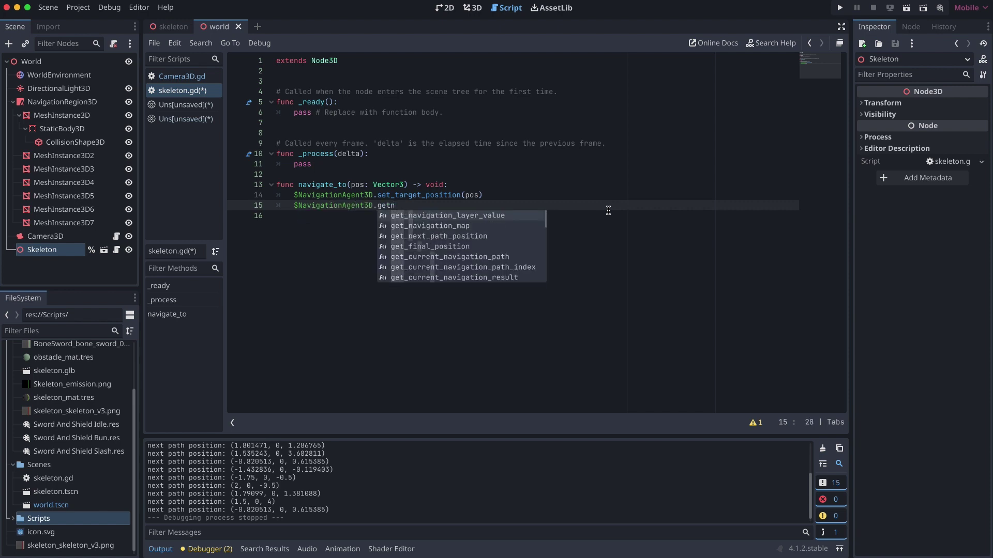
text(ex)
key(Return)
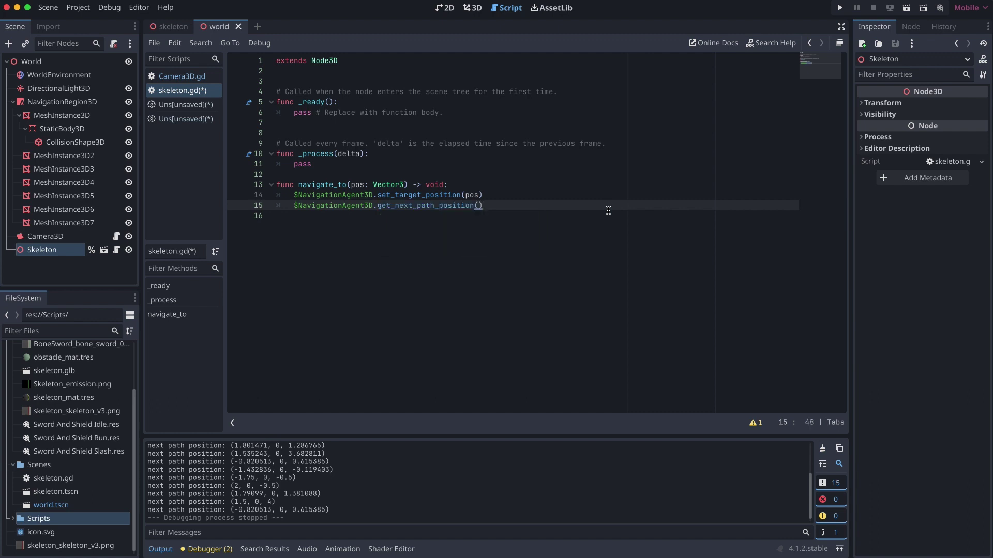
Save skeleton.gd and run the project to test the click navigation.
key(ctrl+s)
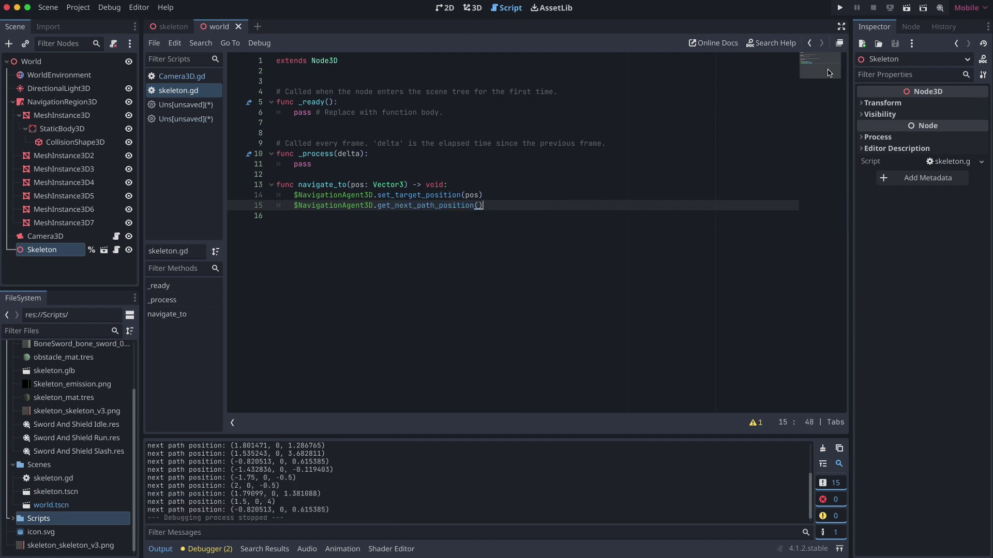
click(840, 8)
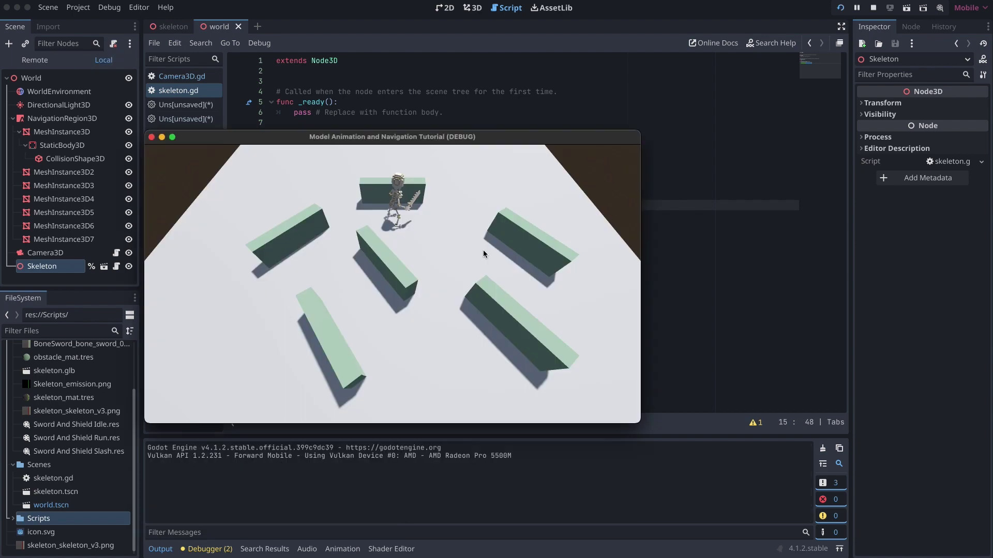
Test the click navigation in the running game with target points spread over the floor around the obstacles.
click(231, 336)
click(212, 228)
click(221, 288)
click(438, 383)
click(595, 288)
click(495, 164)
click(309, 151)
click(238, 227)
click(423, 367)
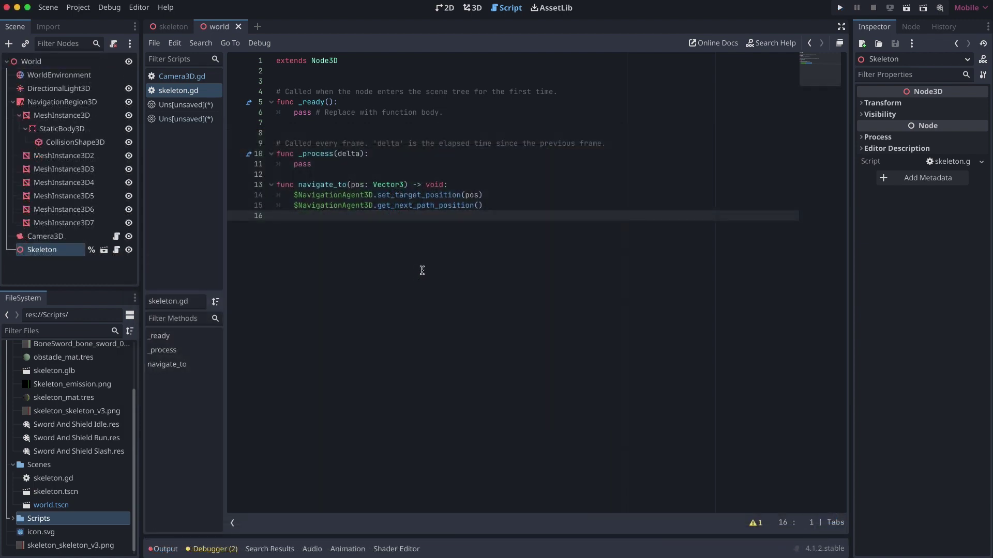
In the skeleton scene, copy the property path of the AnimationTree's Stop Running condition.
click(174, 27)
click(55, 171)
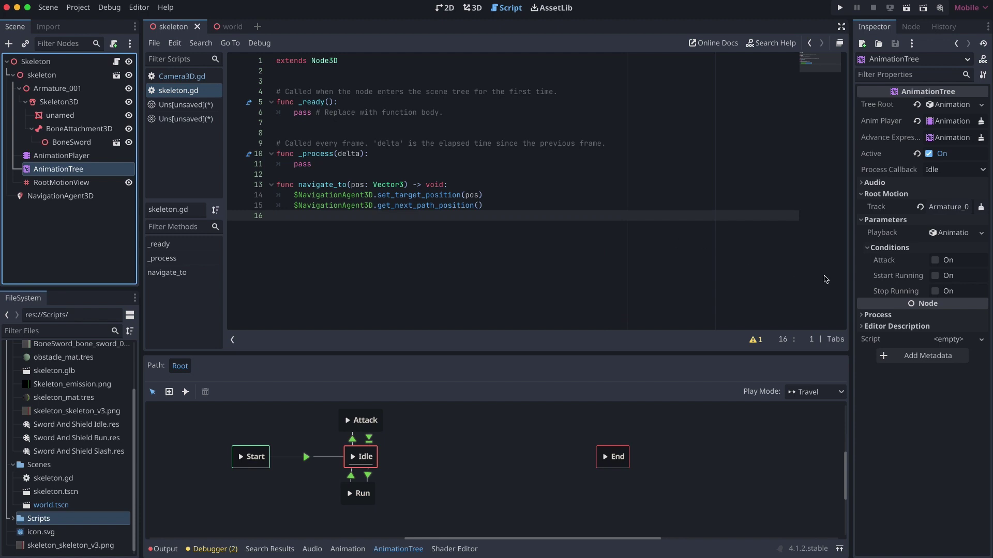
right_click(892, 294)
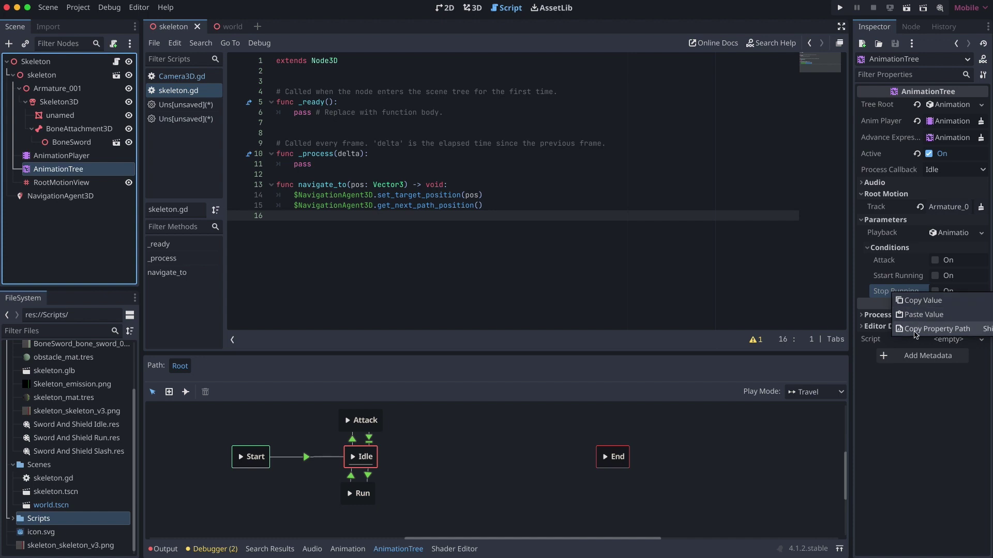
click(917, 334)
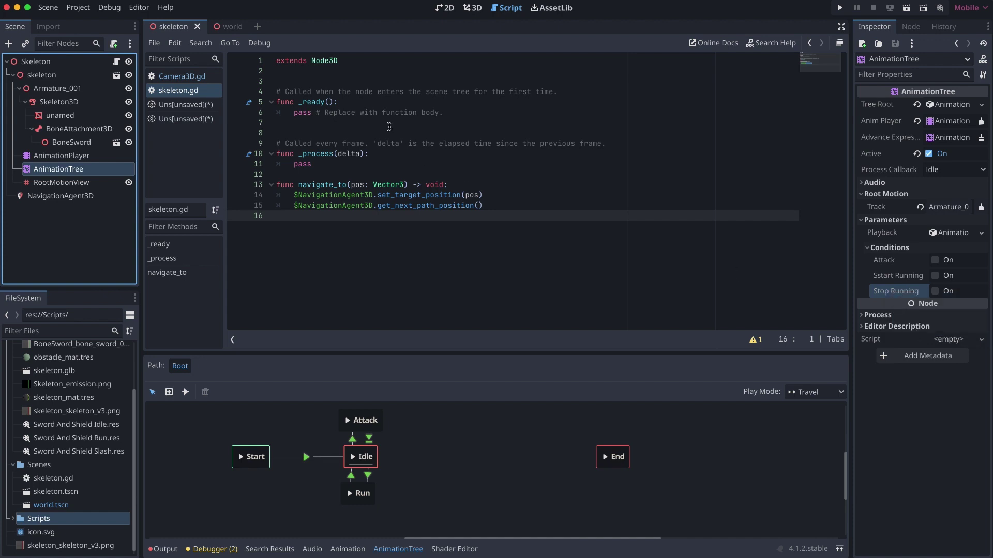
In skeleton.gd, declare the function start_running_anim() below navigate_to.
click(171, 93)
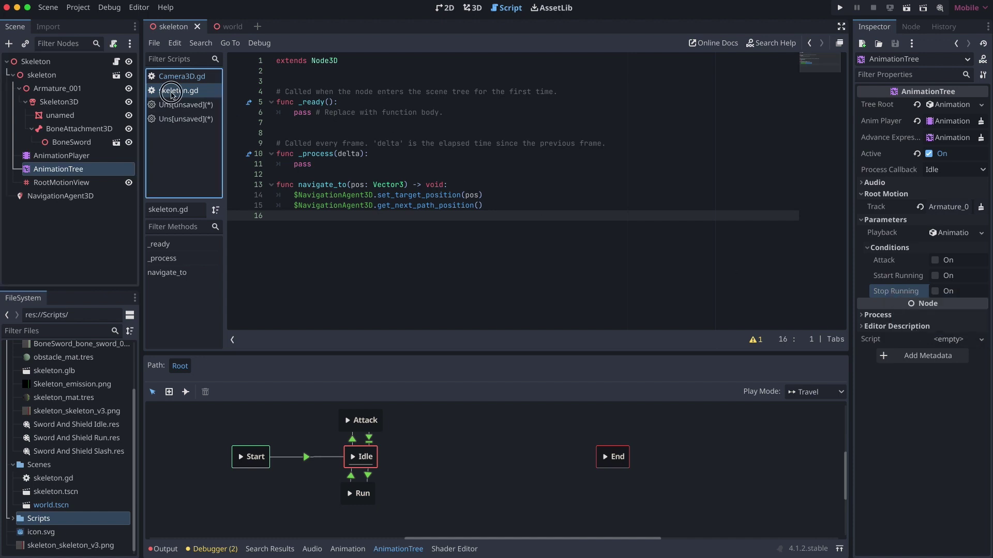
click(362, 249)
key(Return)
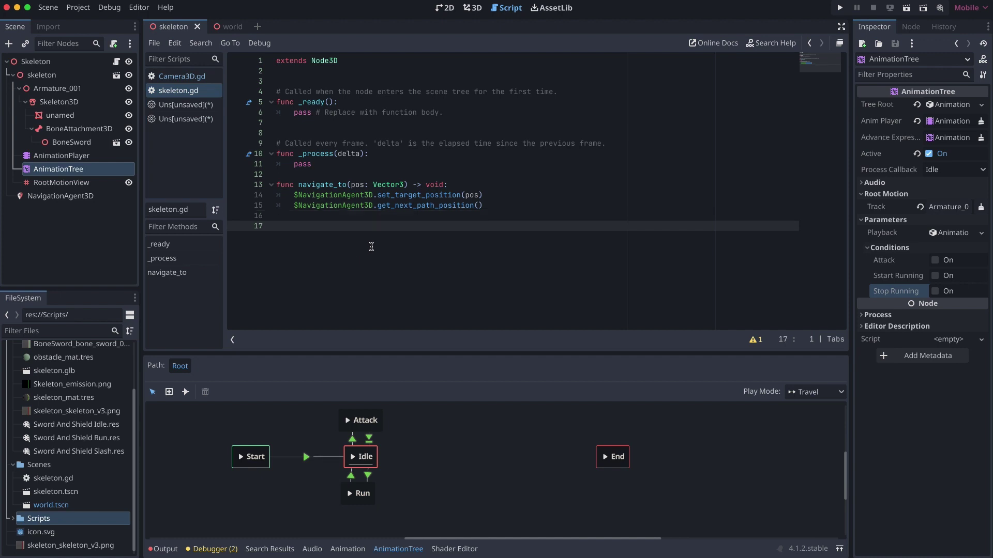
text(func start_running_anim():)
key(Return)
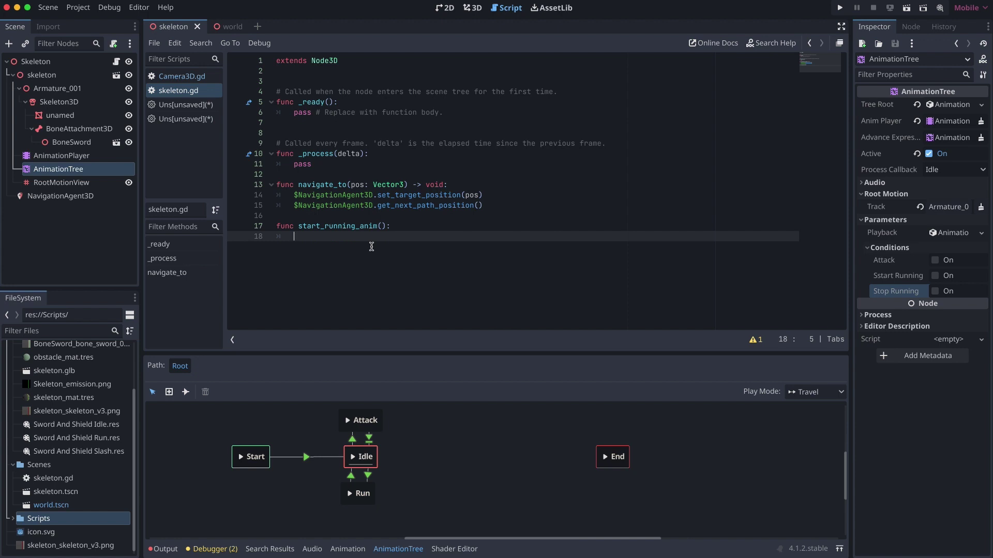
In start_running_anim, add the line $skeleton/AnimationTree["parameters/conditions/stop_running"] = false.
text($)
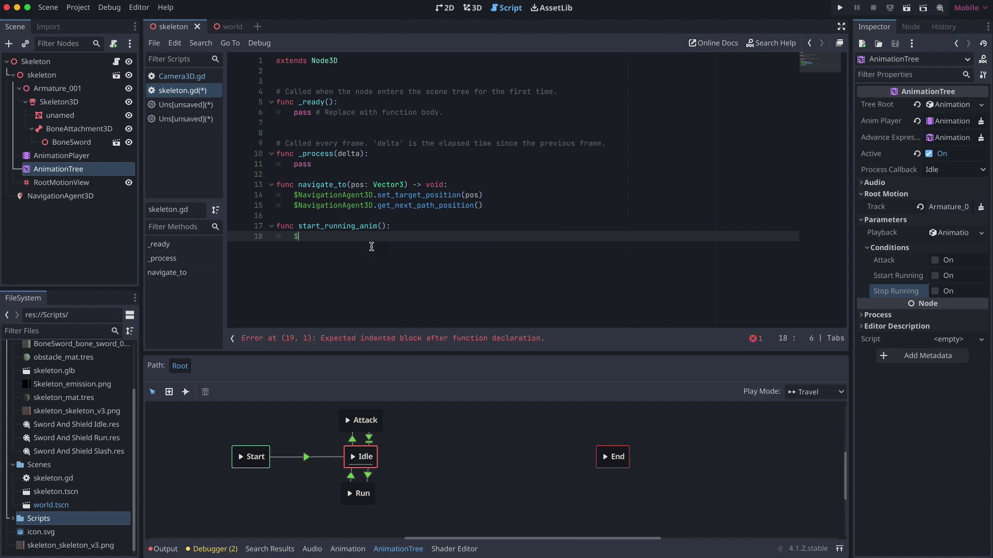
text(fanimation)
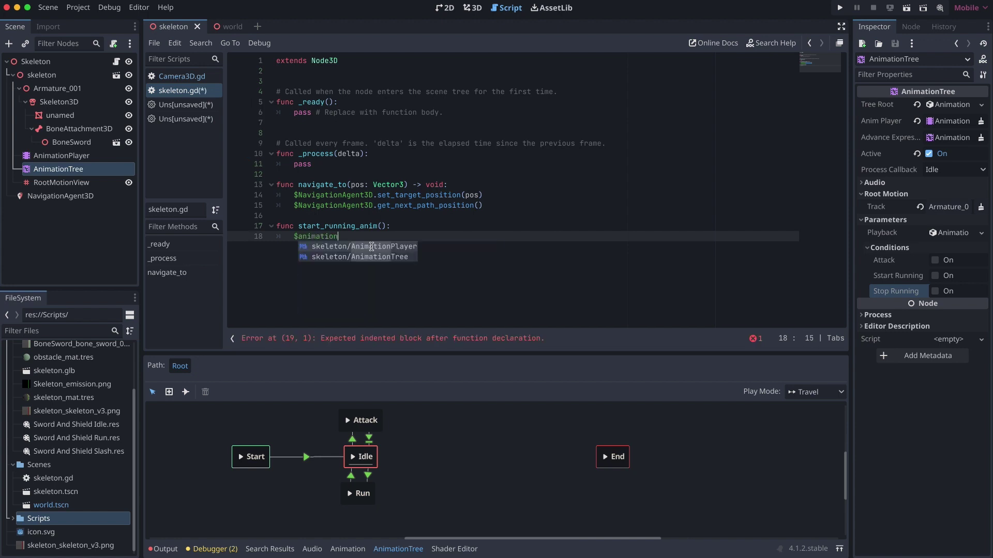
key(Down)
key(Return)
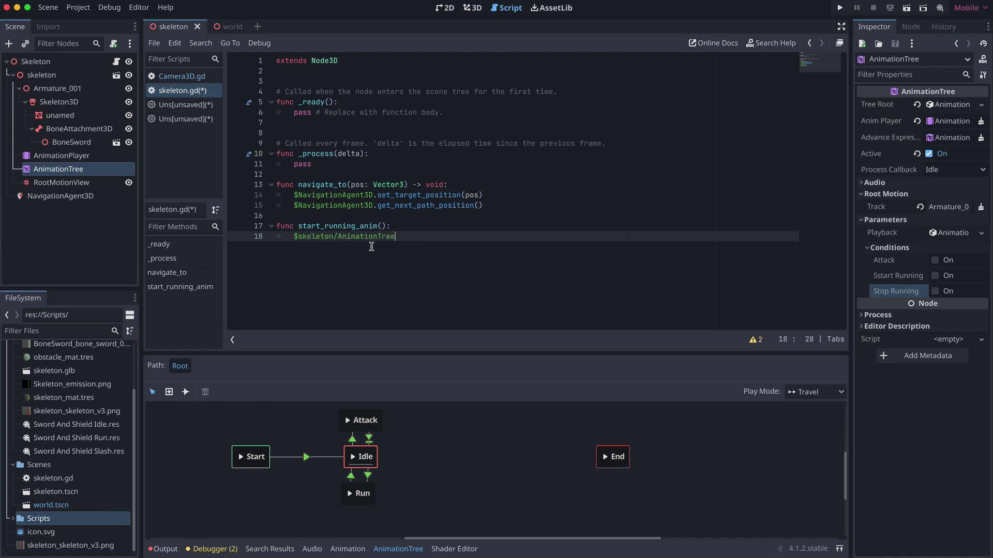
text([")
key(Return)
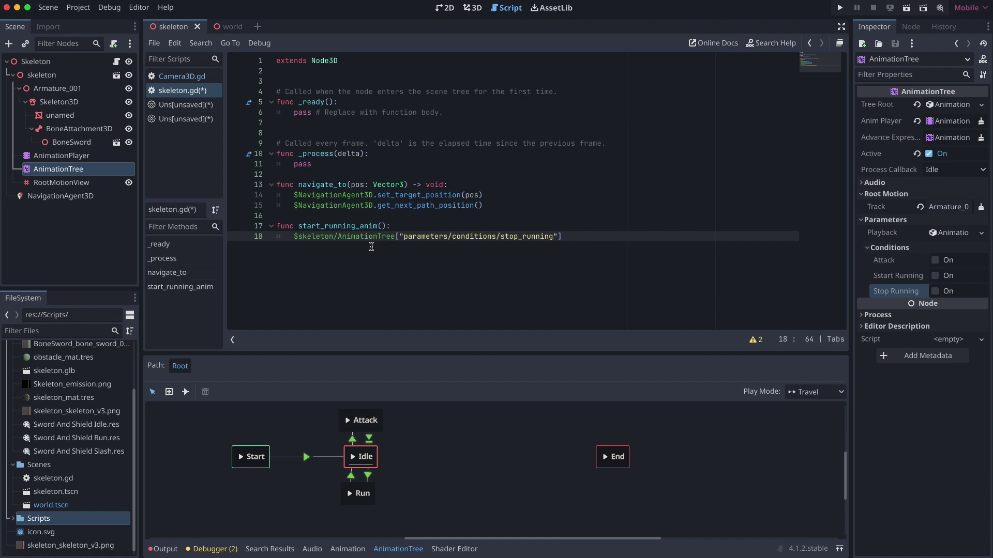
text(] = false)
Duplicate the stop_running line in start_running_anim and change the copy to set parameters/conditions/start_running to true.
key(shift+Home)
key(ctrl+c)
key(End)
key(Return)
key(ctrl+v)
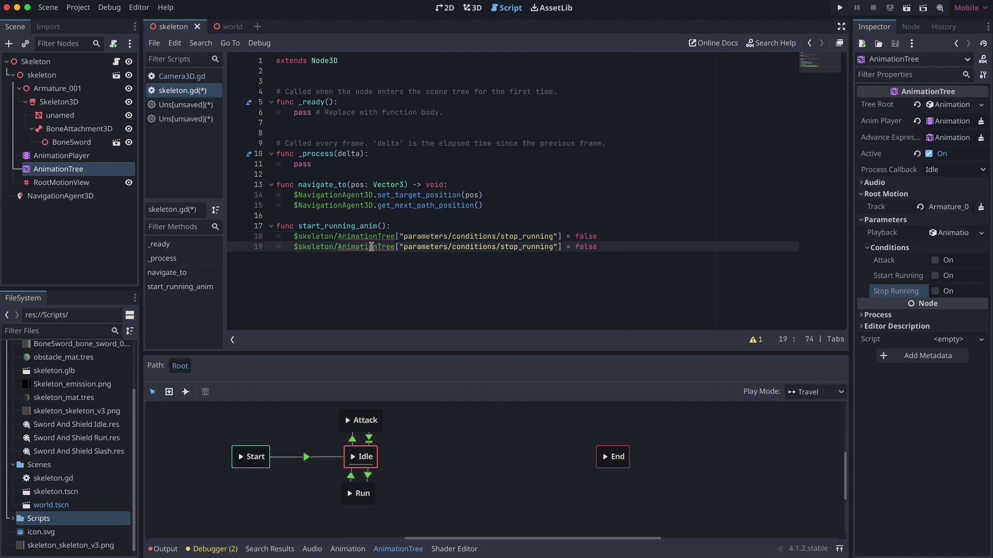
key(Right)
key(Right)
key(Right)
key(Right)
key(Right)
key(Right)
drag(501, 247, 519, 247)
text(art)
key(Right)
key(Right)
key(Right)
key(shift+End)
text(true)
Add a third copy of the line in start_running_anim that sets parameters/conditions/attack to false.
key(Return)
key(ctrl+v)
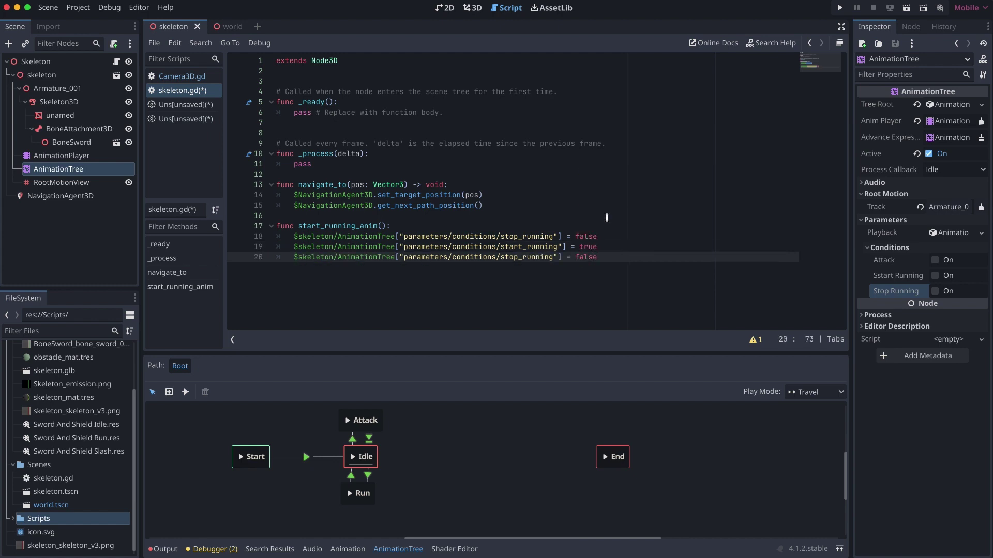
key(Delete)
key(BackSpace)
key(BackSpace)
key(BackSpace)
key(BackSpace)
key(BackSpace)
key(BackSpace)
text(a)
key(BackSpace)
key(BackSpace)
key(BackSpace)
key(BackSpace)
key(BackSpace)
key(BackSpace)
text(attack)
Declare stop_running_anim() below start_running_anim and copy the three condition lines into its body with matching indentation.
key(Return)
key(Return)
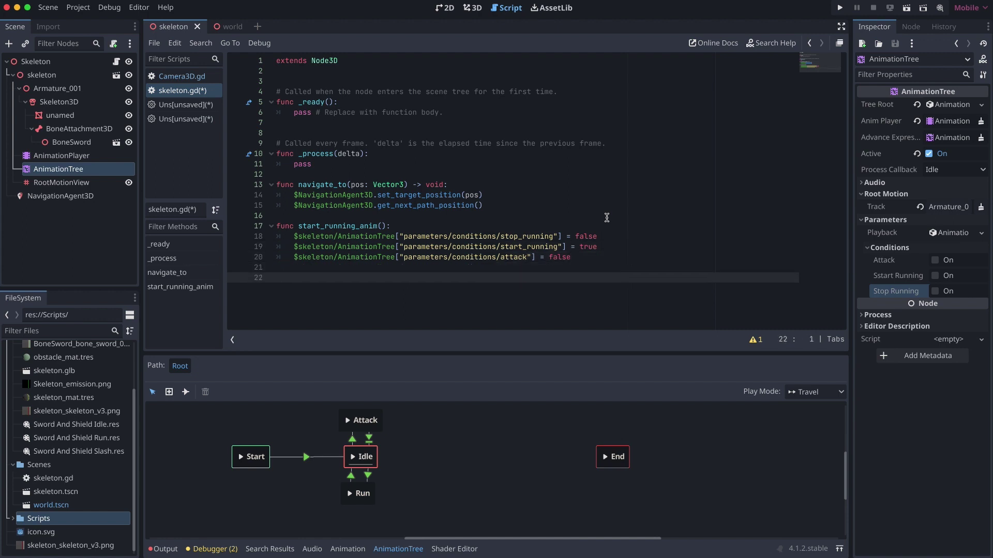
text(func stop_running_anim():)
key(Up)
key(Up)
key(Up)
key(Up)
key(shift+Down)
key(shift+Down)
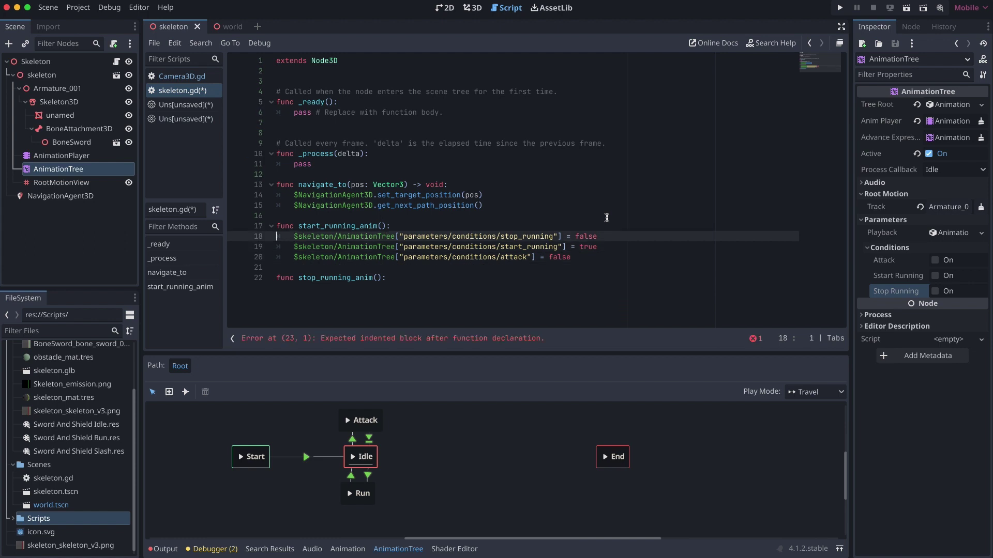
key(shift+Down)
key(super+c)
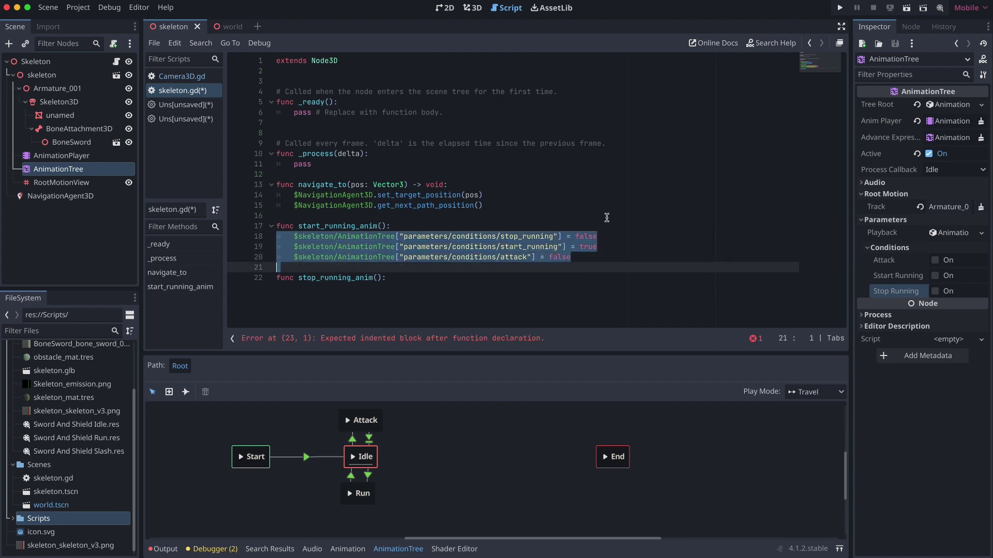
key(Down)
key(End)
key(Return)
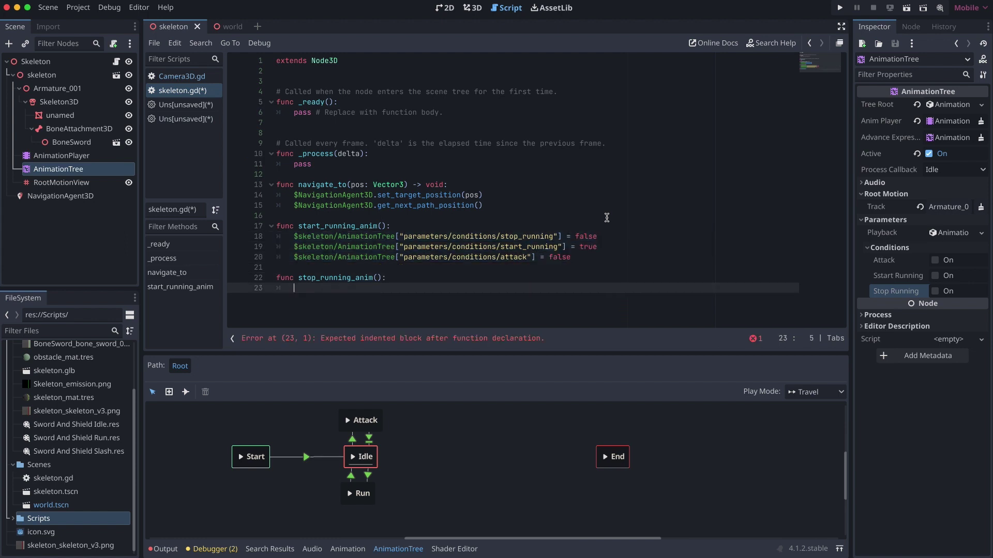
key(super+v)
key(Up)
key(Up)
key(Up)
key(Delete)
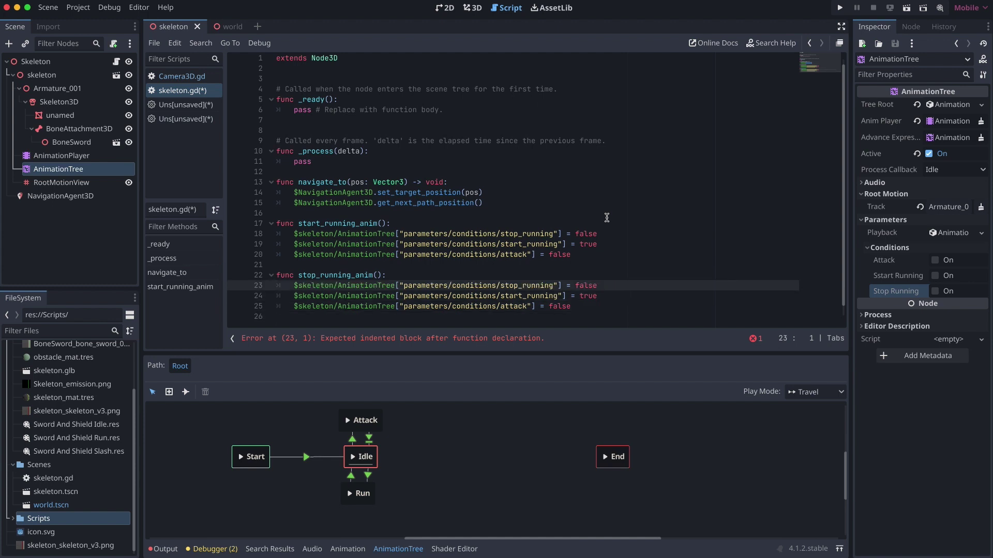
In stop_running_anim, set the stop_running condition to true and the start_running condition to false.
key(End)
key(BackSpace)
key(BackSpace)
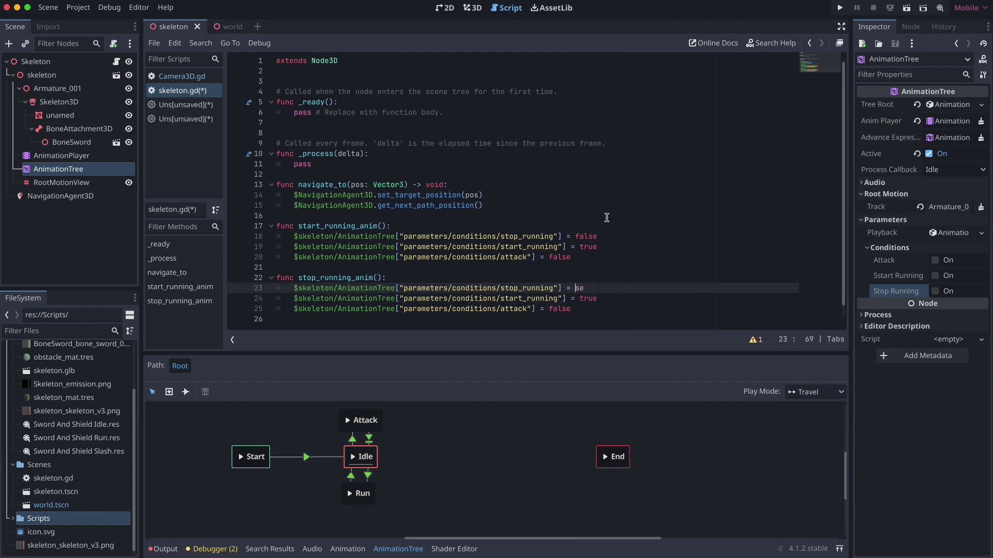
text(true)
key(Down)
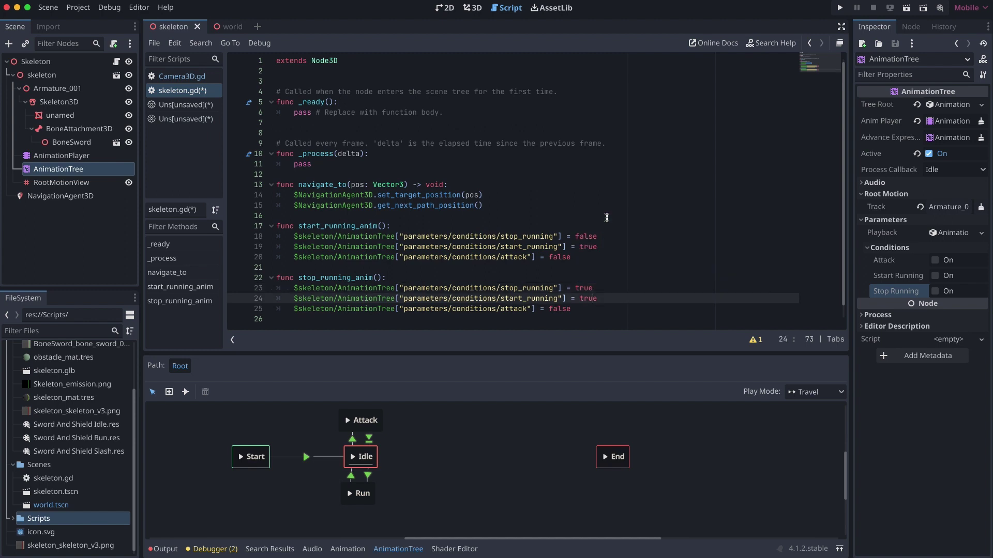
key(BackSpace)
key(Delete)
key(Delete)
text(false)
Declare attack_anim() below stop_running_anim and paste the three condition lines into its body with matching indentation.
key(Down)
key(Down)
key(Return)
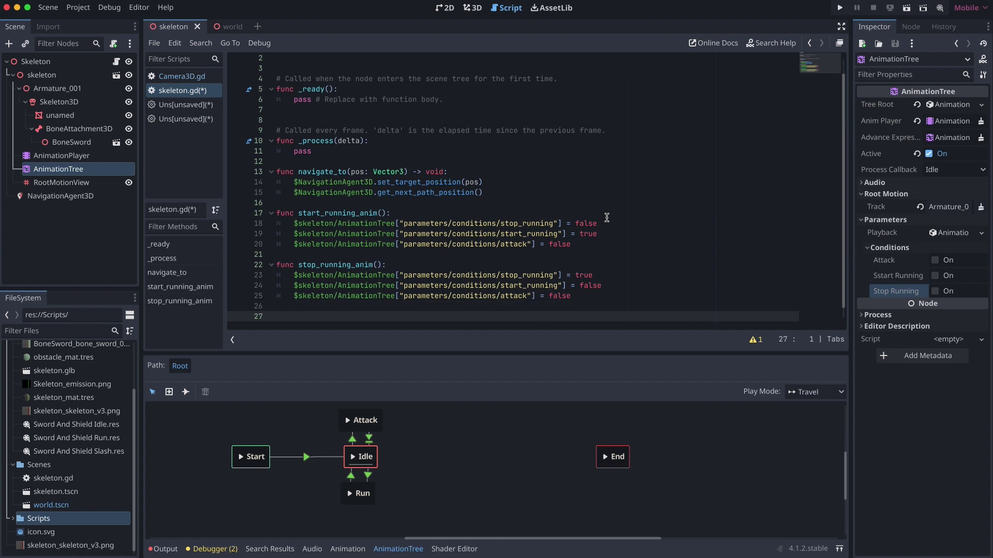
text(func attack_anim():)
key(Return)
text($skeleton/AnimationTree["parameters/conditions/stop_running"] = false 	$skeleton/AnimationTree["parameters/conditions/start_running"] = true 	$skeleton/AnimationTree["parameters/conditions/attack"] = false)
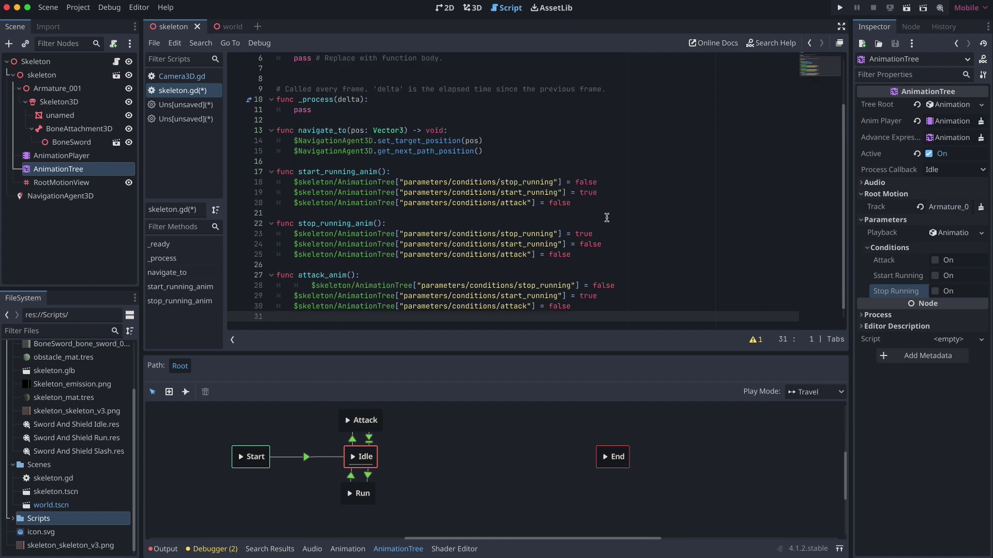
key(Up)
key(Up)
key(Up)
key(Delete)
key(End)
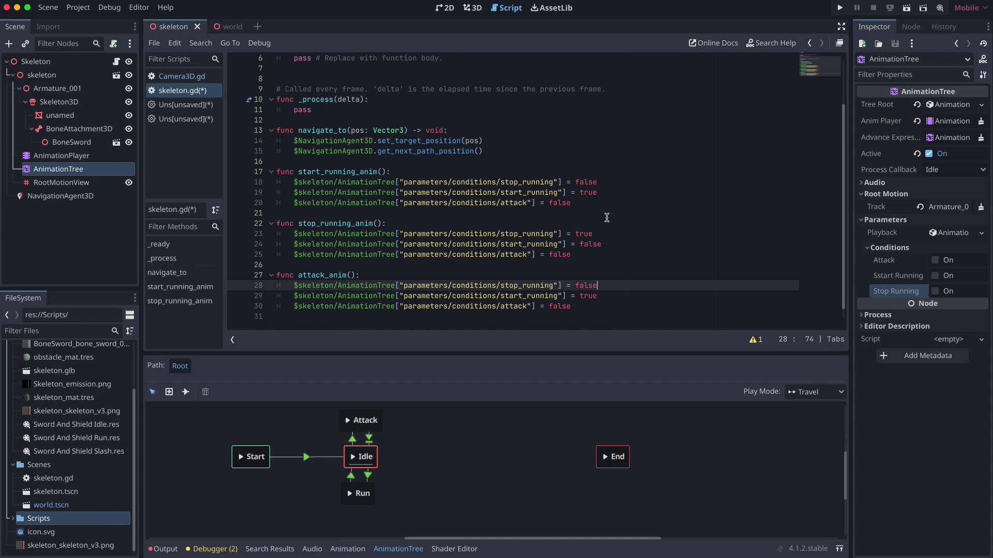
In attack_anim, set the start_running condition to false.
key(Down)
key(BackSpace)
key(BackSpace)
key(BackSpace)
key(BackSpace)
text(fals)
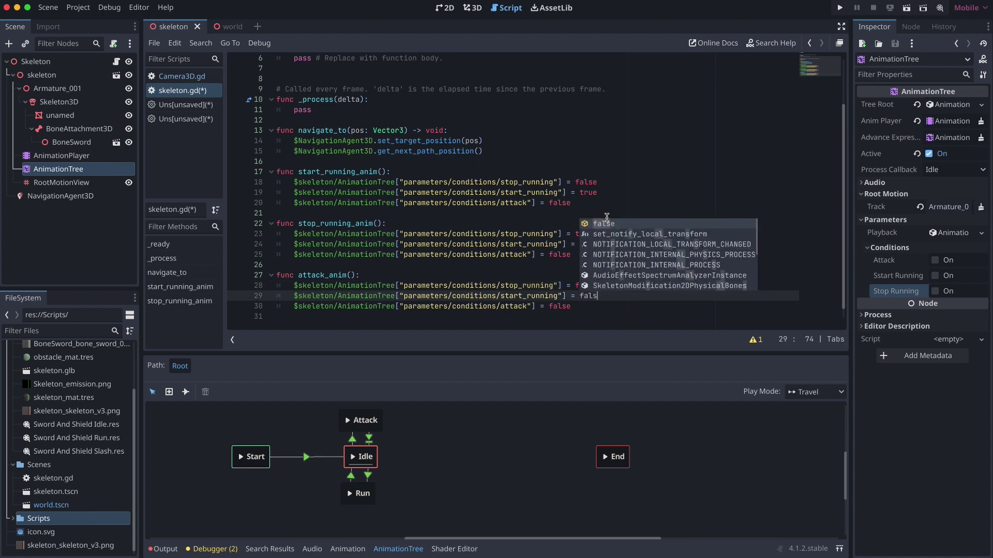
key(Return)
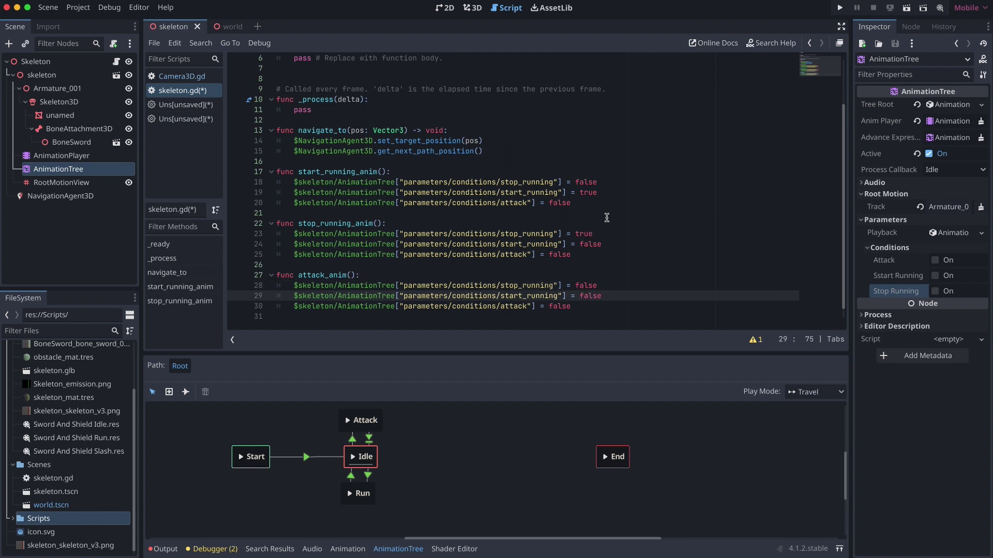
key(Down)
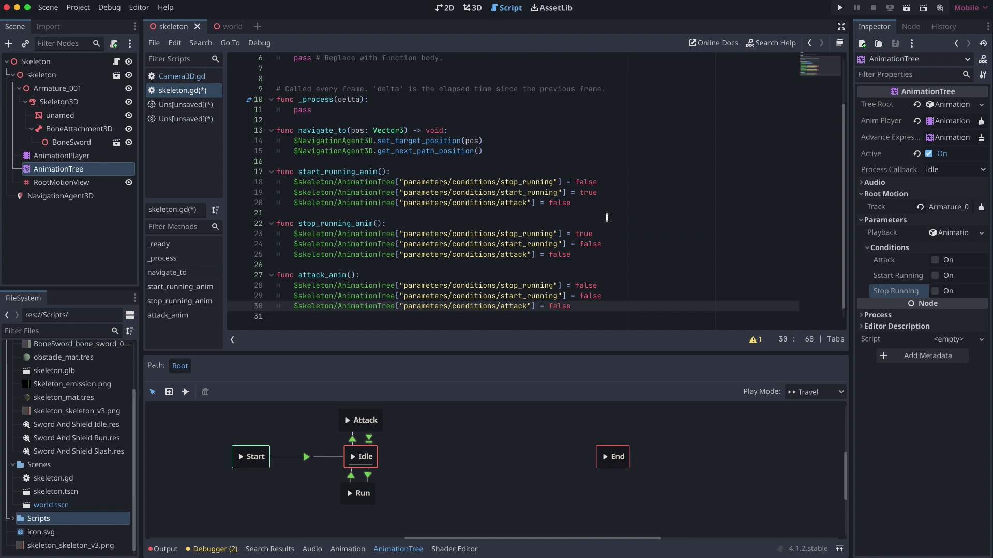
In attack_anim, set the stop_running condition to true.
key(Up)
key(Up)
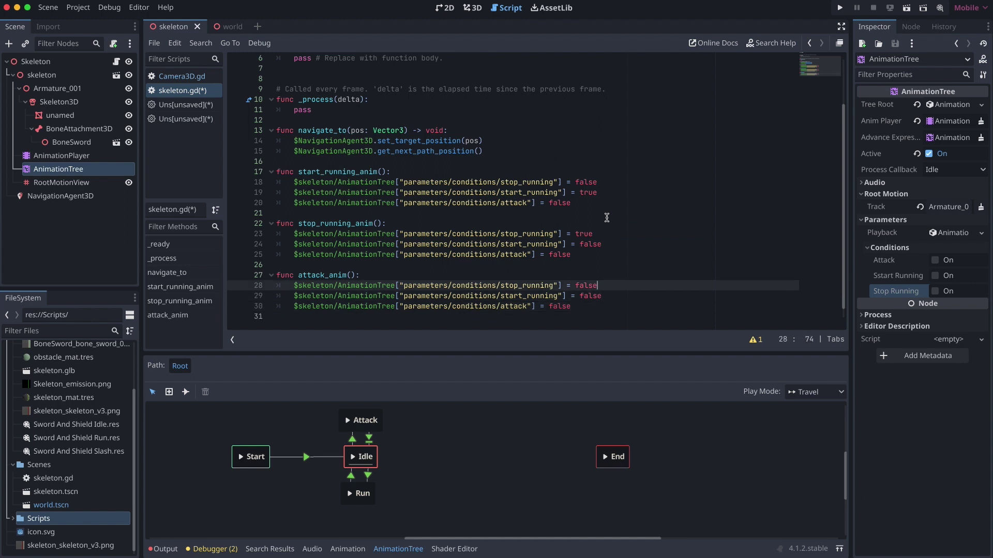
key(BackSpace)
key(BackSpace)
key(BackSpace)
key(BackSpace)
key(BackSpace)
text(true)
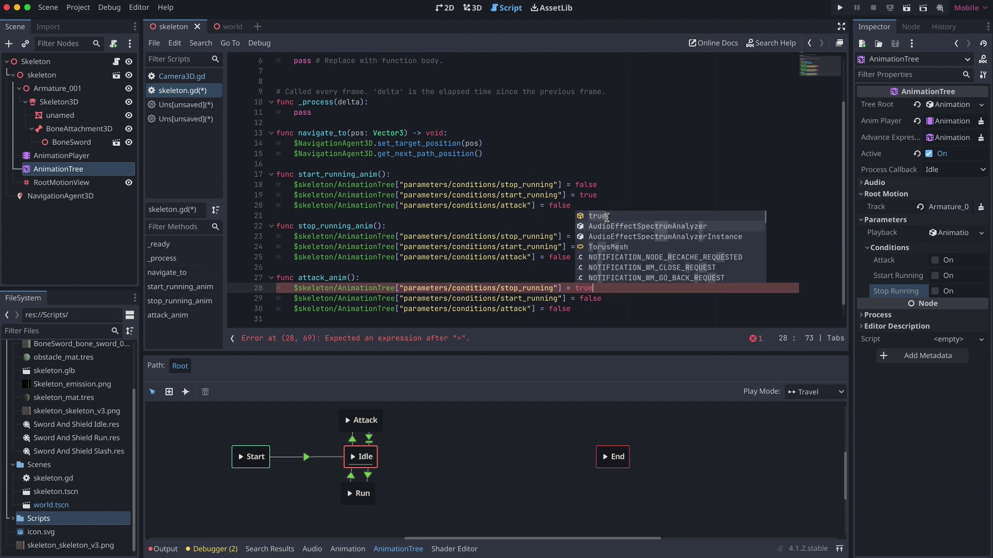
key(Escape)
In attack_anim, set the attack condition to true and save the script.
key(Down)
key(Down)
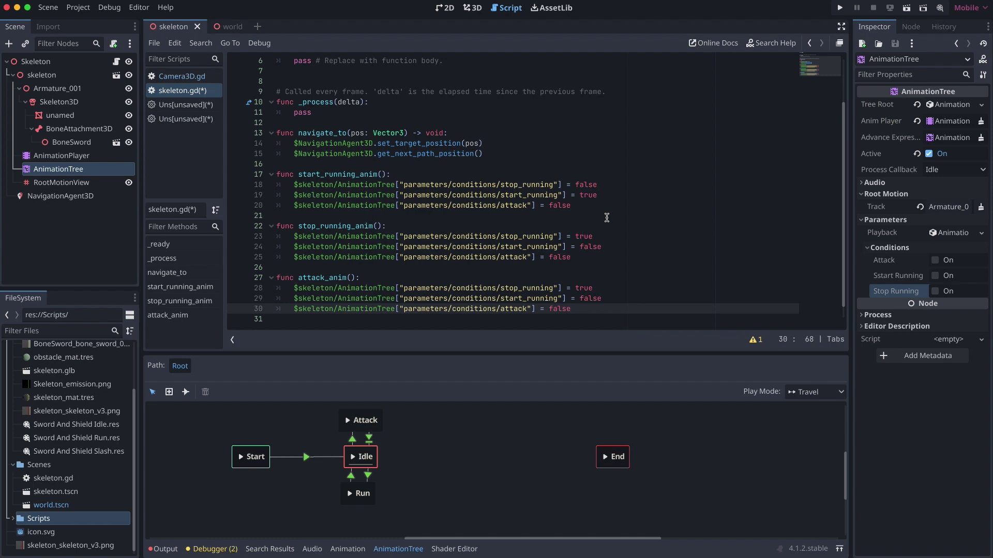
key(BackSpace)
key(BackSpace)
key(BackSpace)
key(BackSpace)
key(BackSpace)
text(true)
key(ctrl+s)
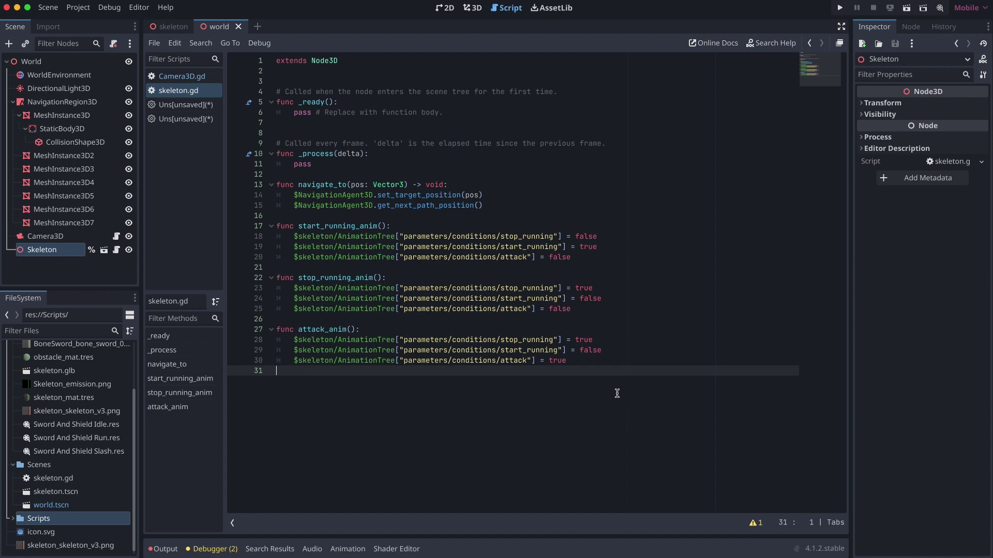
Declare the function smooth_look_at(look_at_pos) below attack_anim in skeleton.gd.
key(Return)
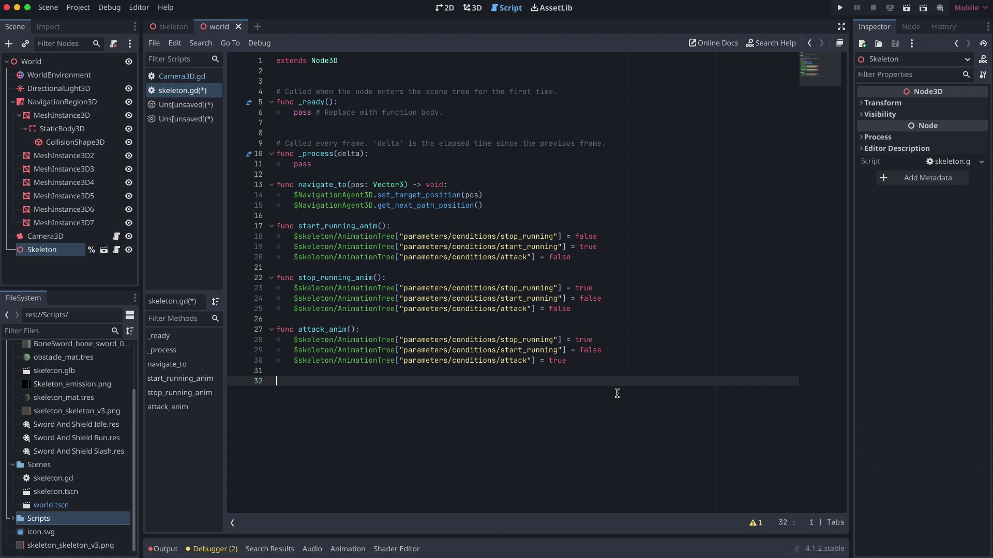
text(func smooth_look_at()
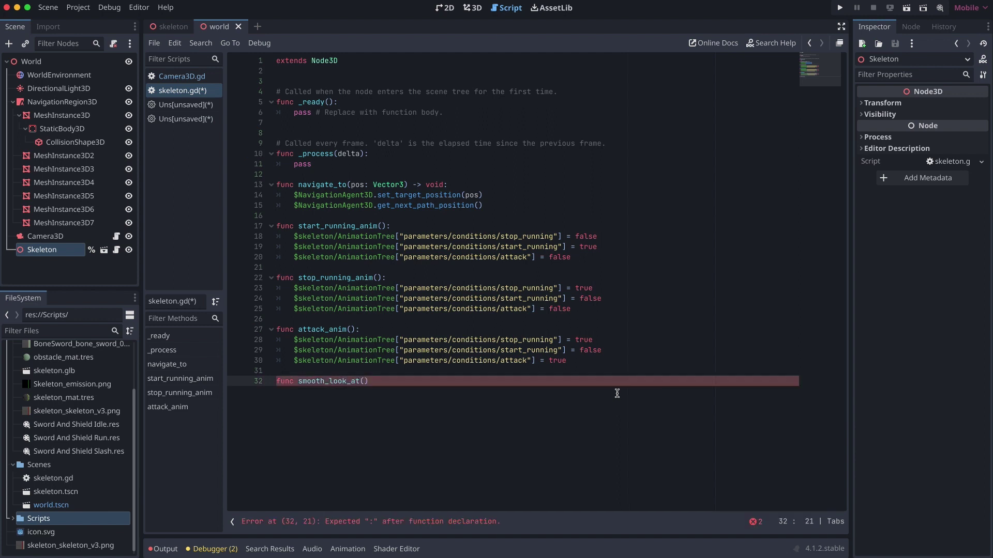
text(look_at_pos):)
key(Return)
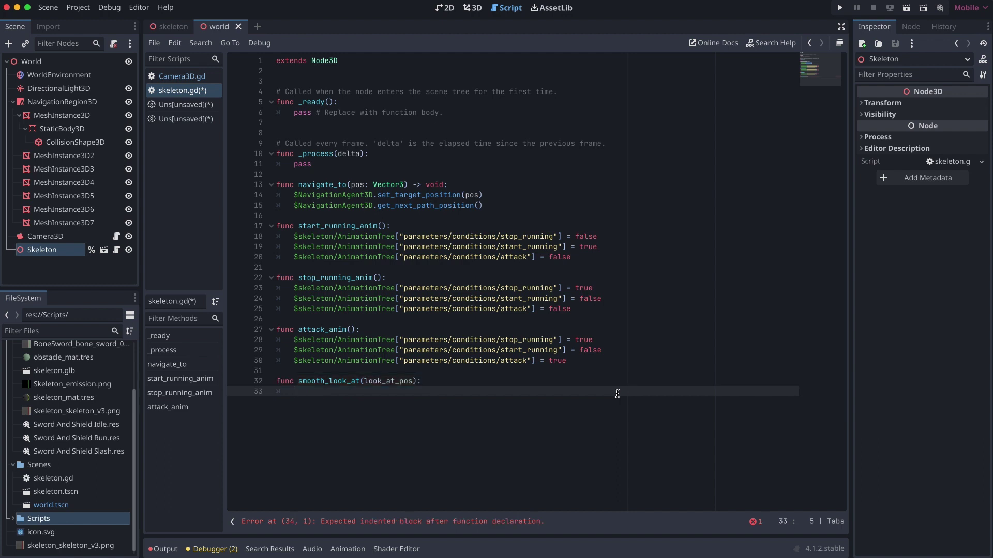
In smooth_look_at, declare the variable rot as Quaternion.from_euler((rotation)).
text(var rot = Quatern)
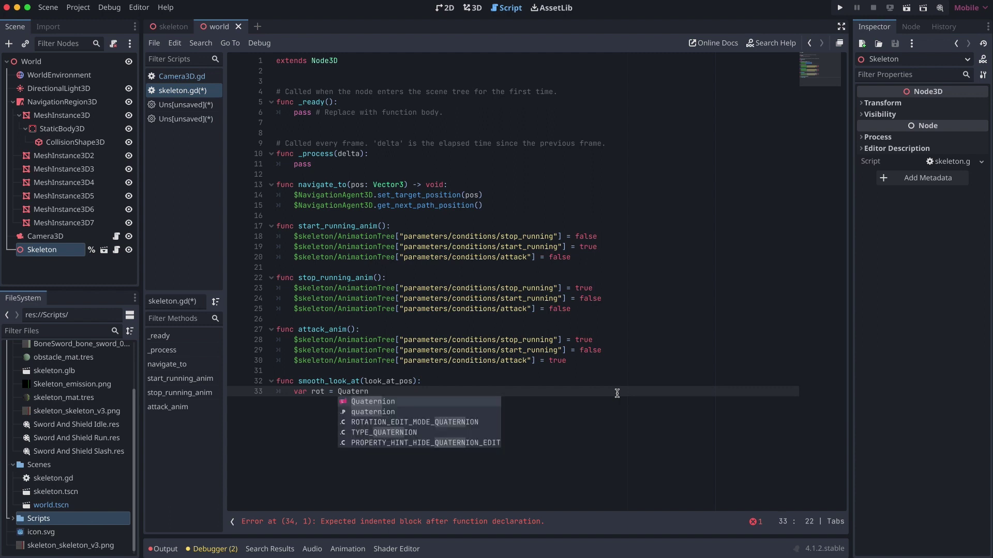
text(ion.from_eu)
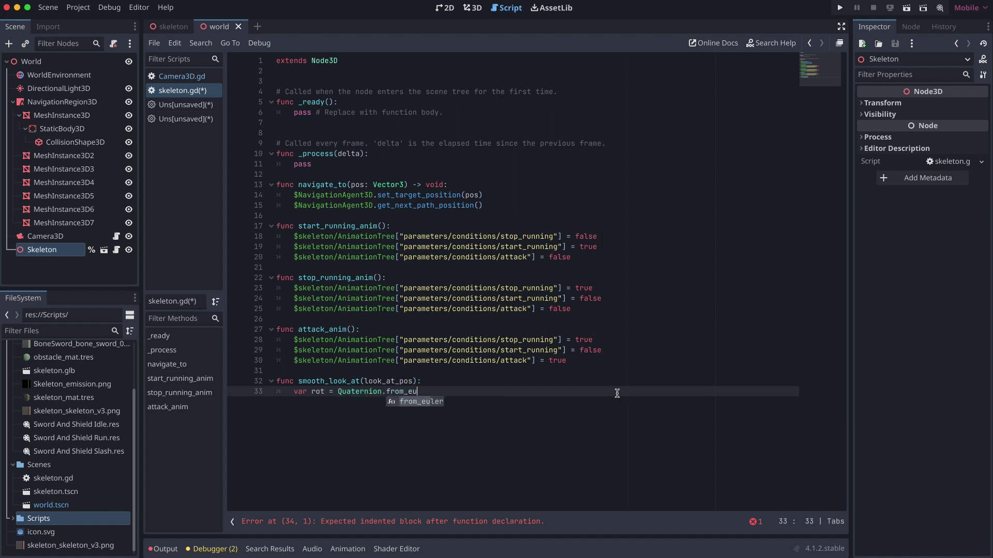
key(Return)
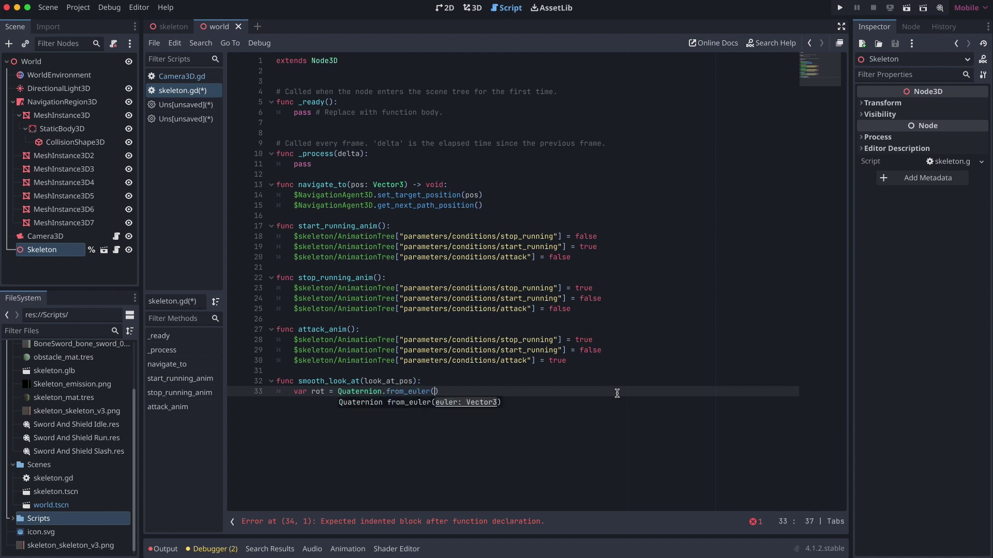
text((rotation)
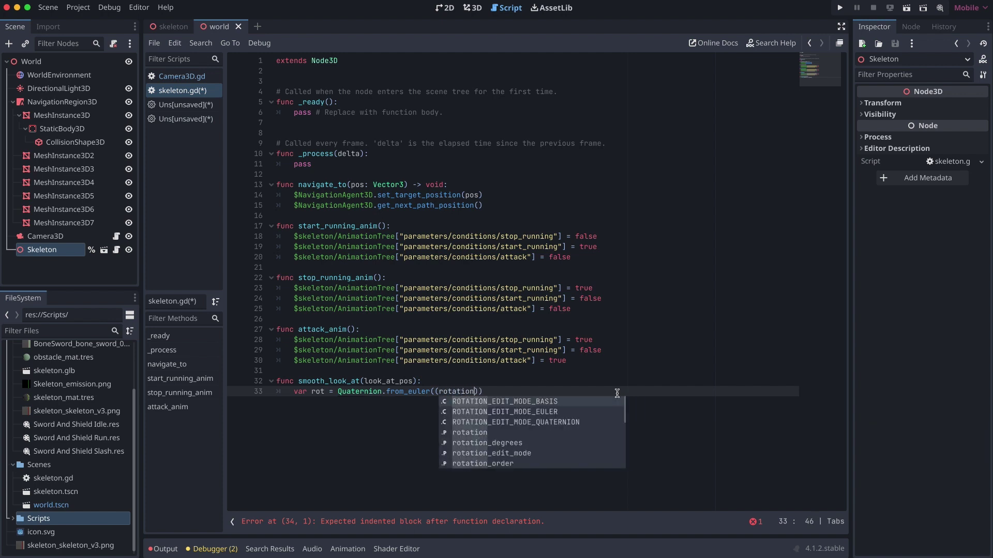
text()))
key(Return)
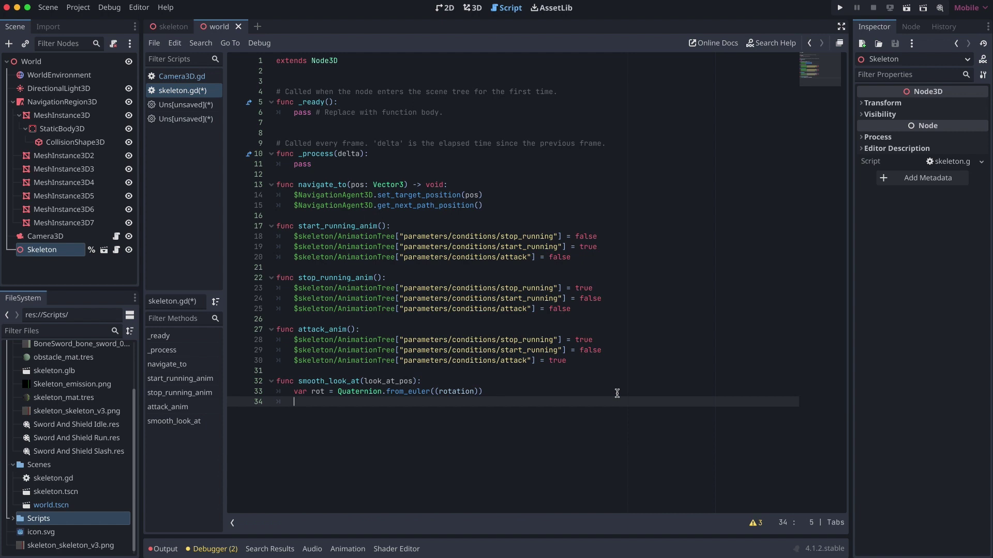
Add a look_at call to smooth_look_at with the arguments look_at_pos and Vector3.UP.
text(look_at(look)
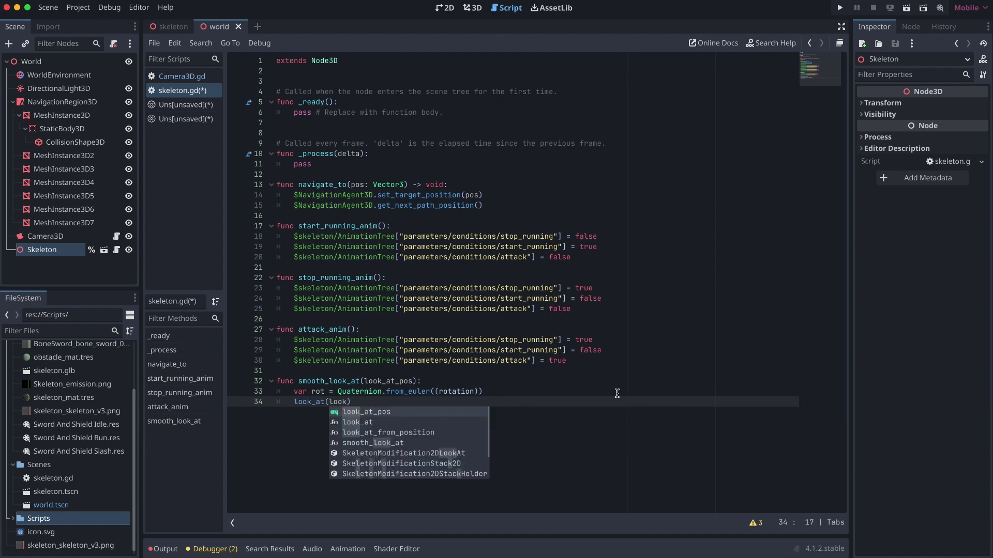
key(Return)
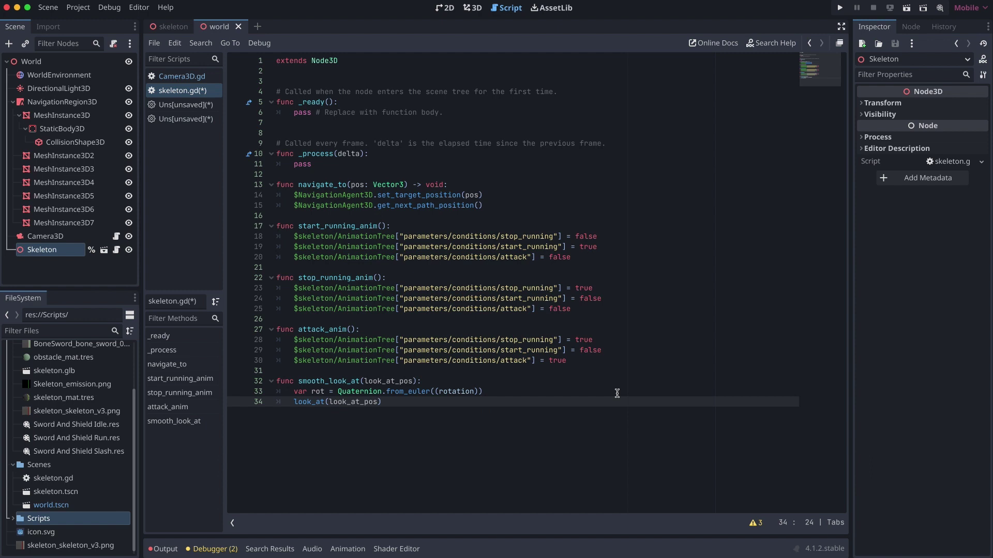
text(, Vector)
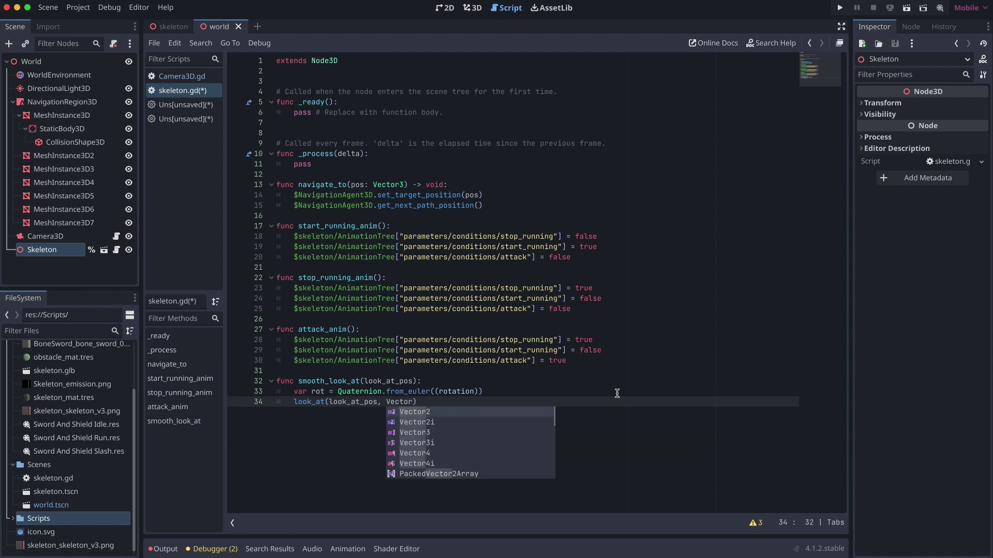
key(Down)
key(Down)
key(Return)
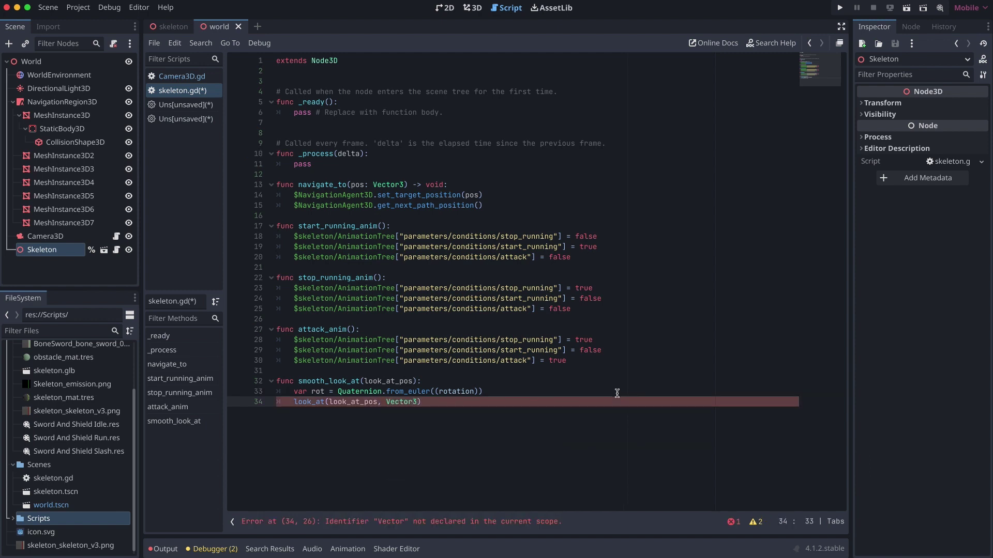
text(.u)
key(Return)
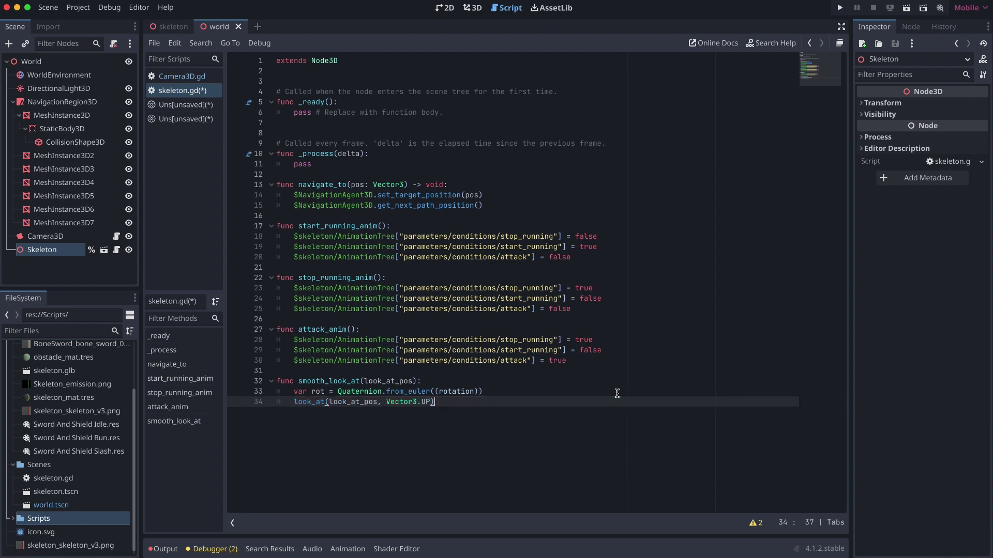
key(Return)
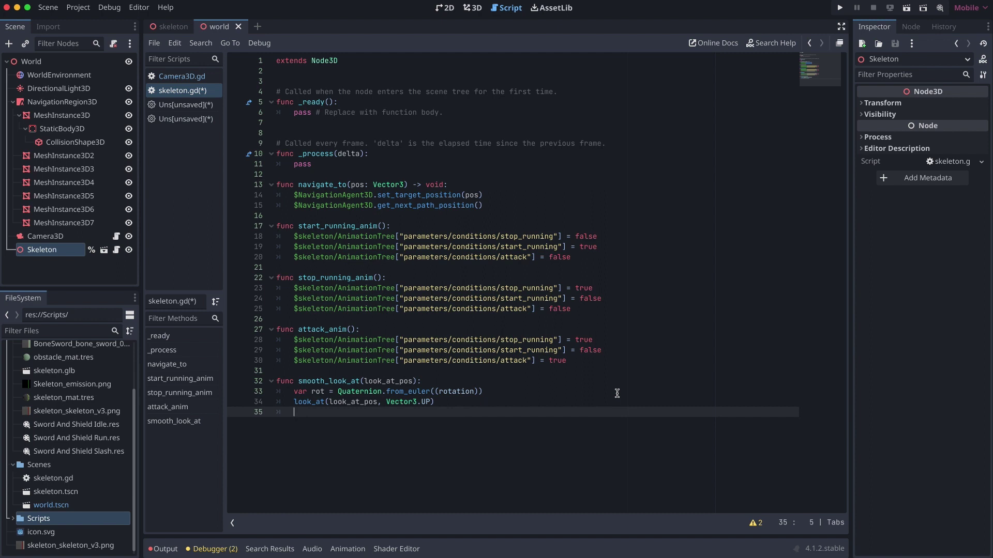
Below the look_at call, declare the variable target_rot as Quaternion.from_euler(rotation).
text(var target_rot = Quatern)
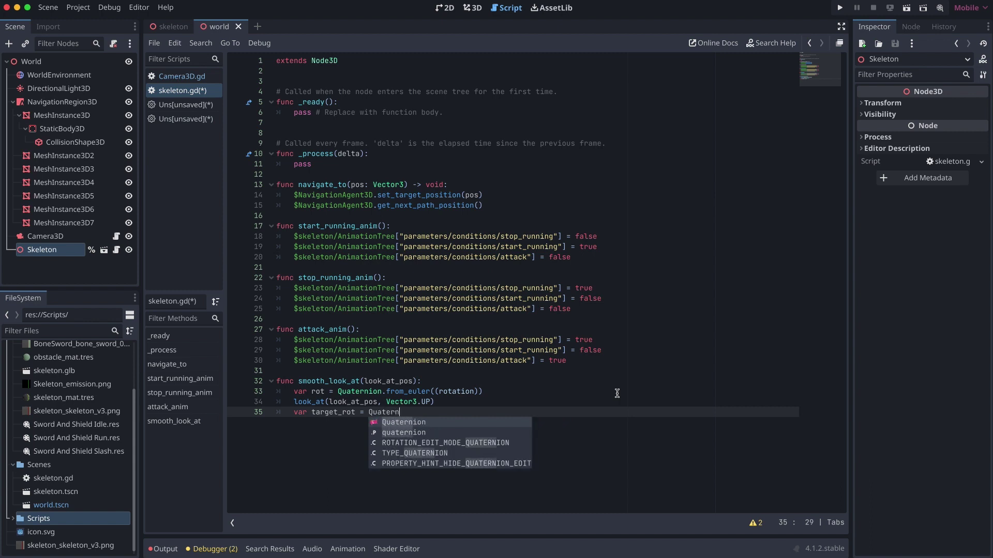
key(Return)
text(.from)
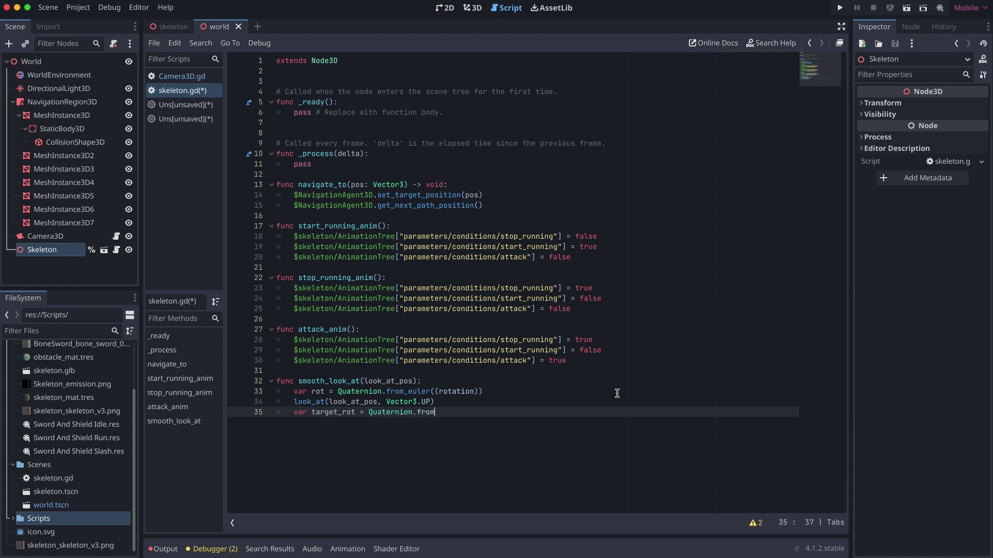
key(Return)
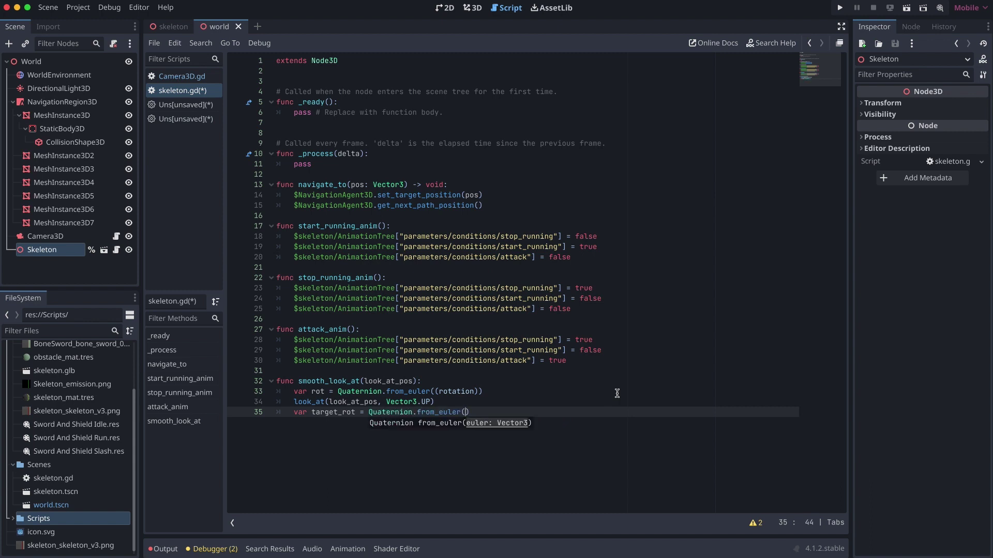
text(rot)
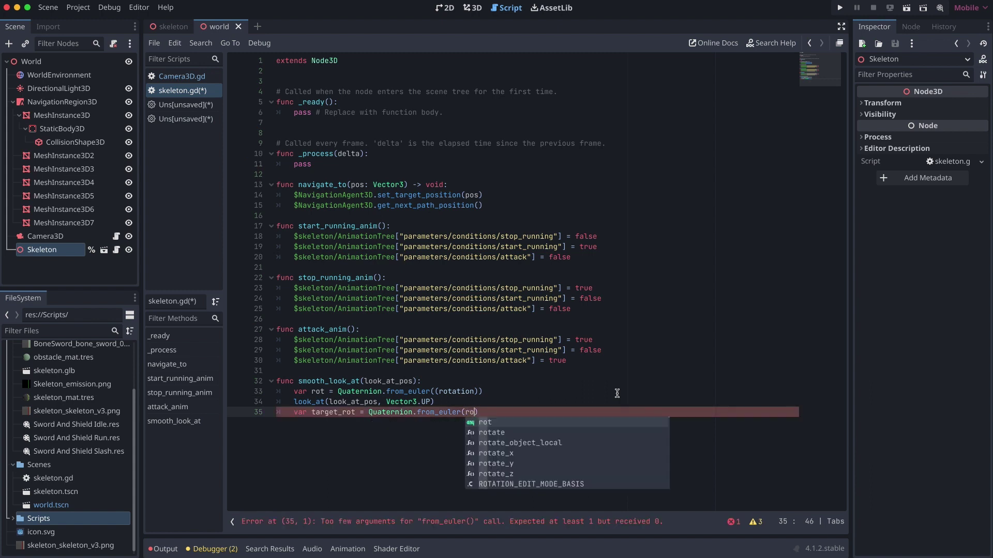
text(ation)
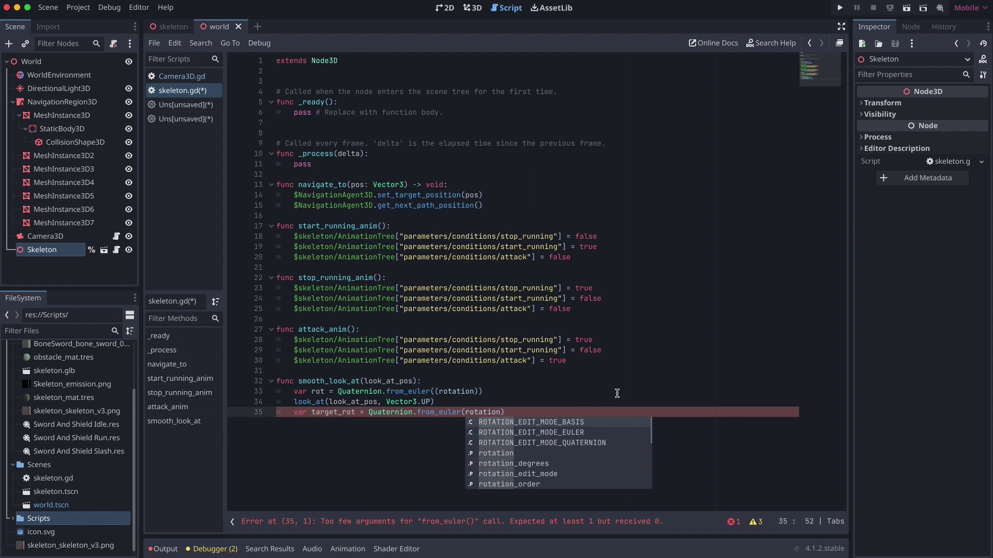
text())
key(Return)
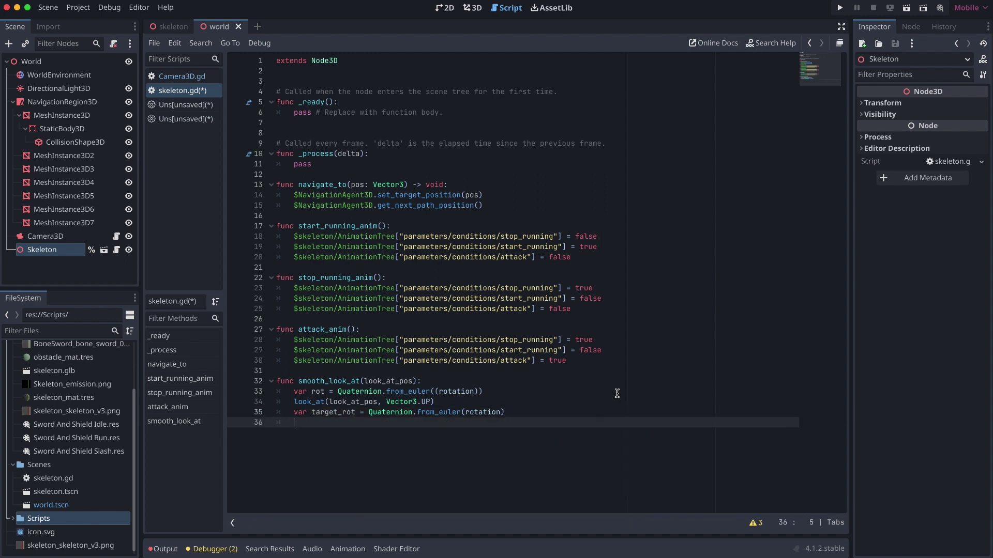
Assign rot.slerp(target_rot, 0.2).get_euler() to rotation at the end of smooth_look_at and save the script.
text(rotation )
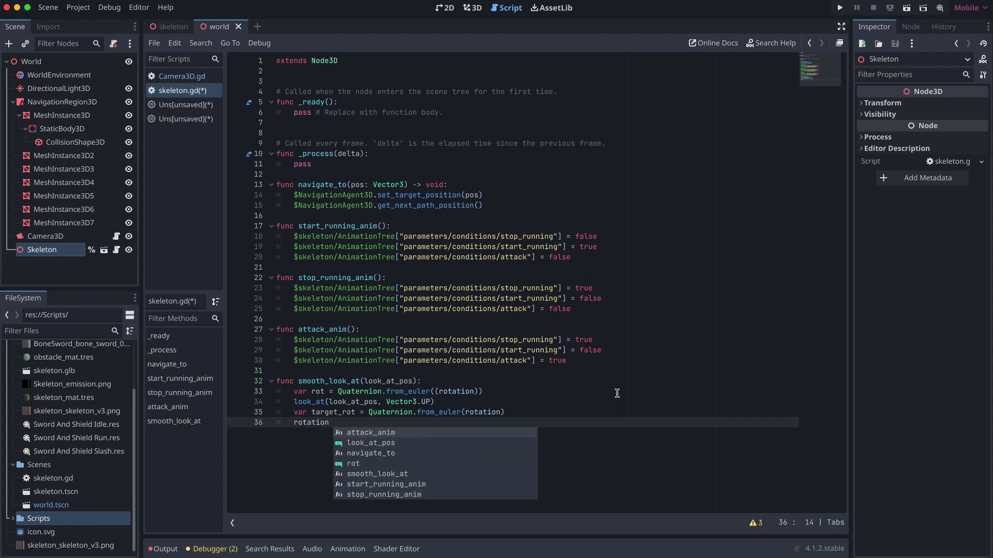
text(= rot)
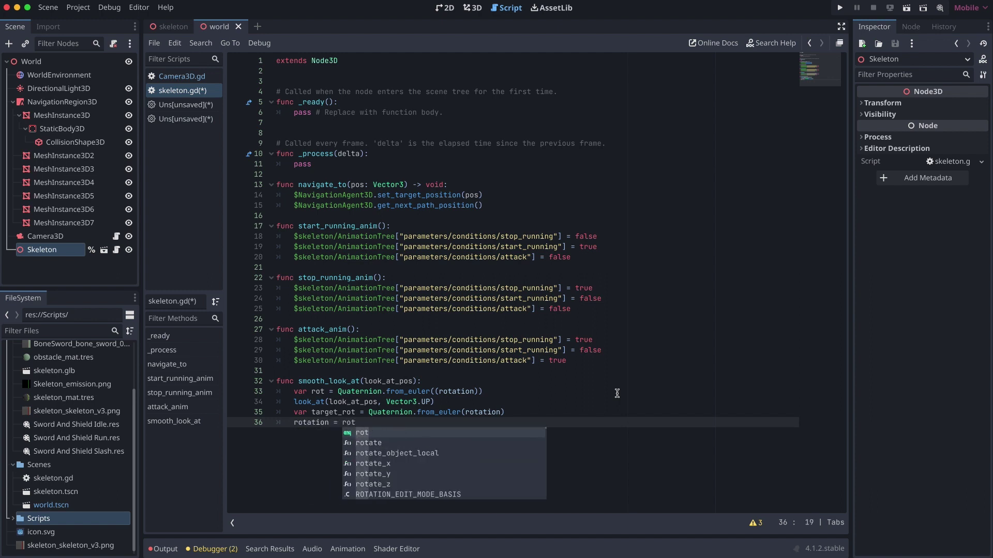
text(.sler)
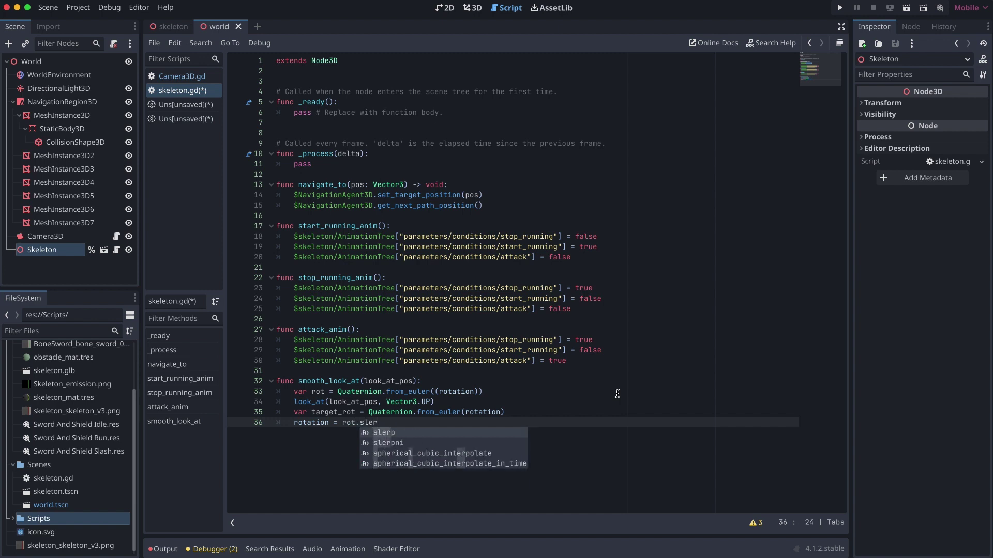
key(Return)
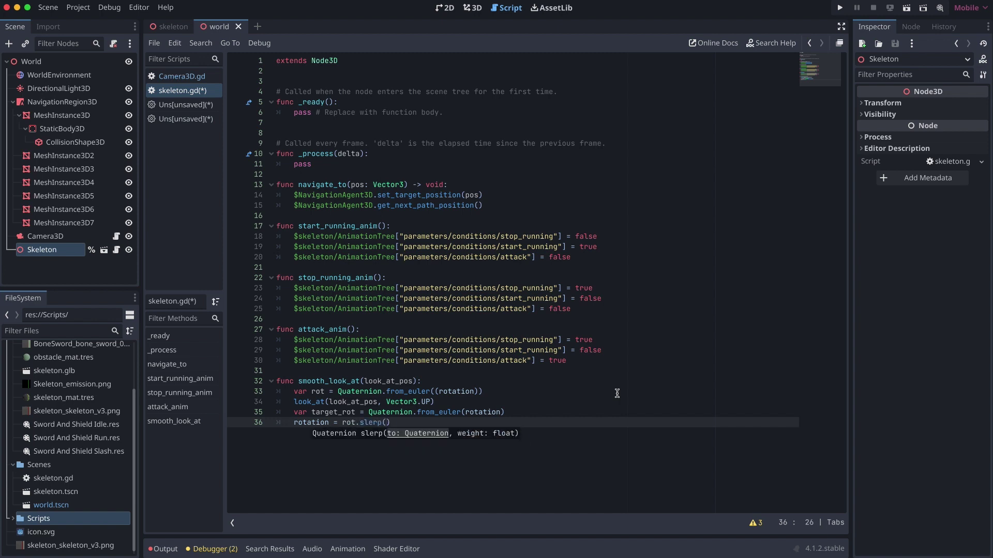
text(target)
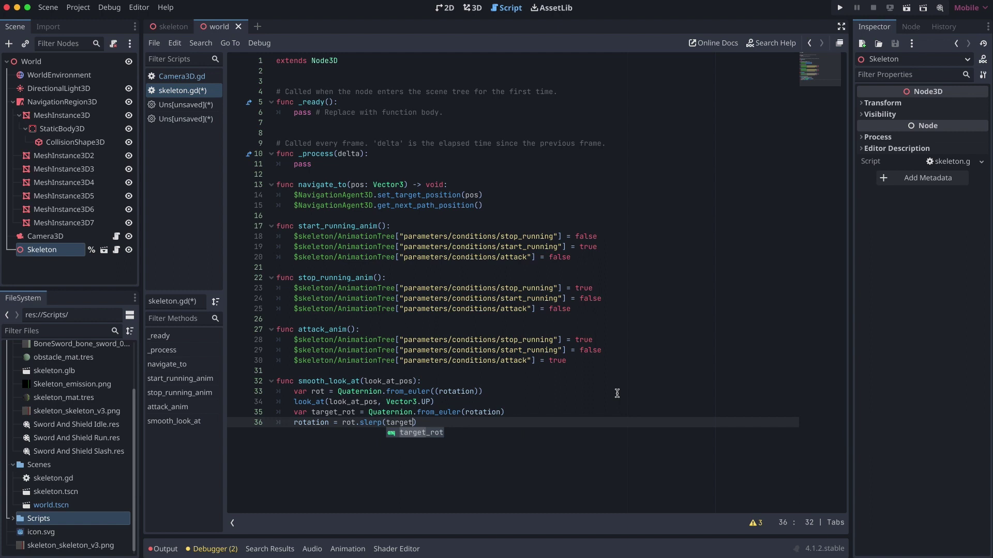
key(Return)
text(, 0.)
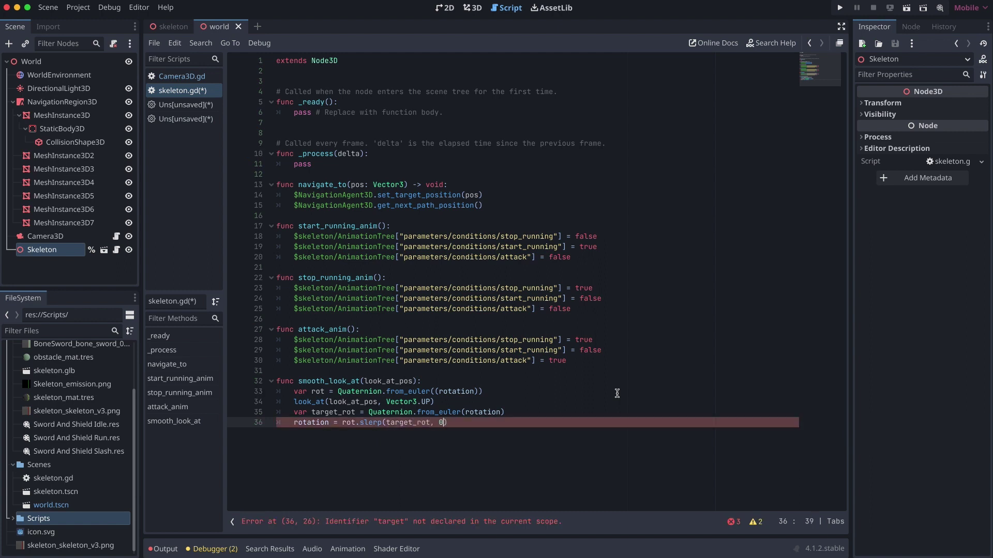
text(2))
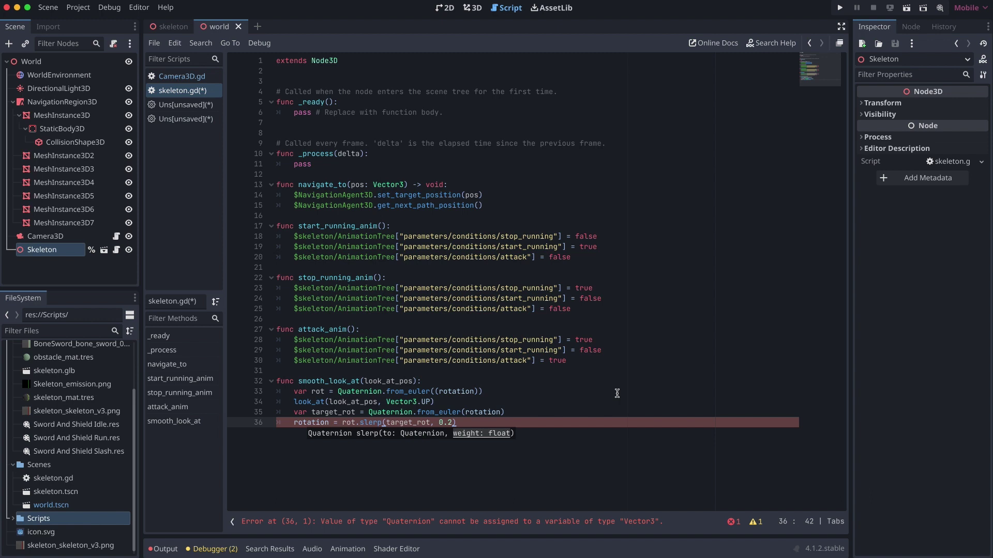
text(.get_e)
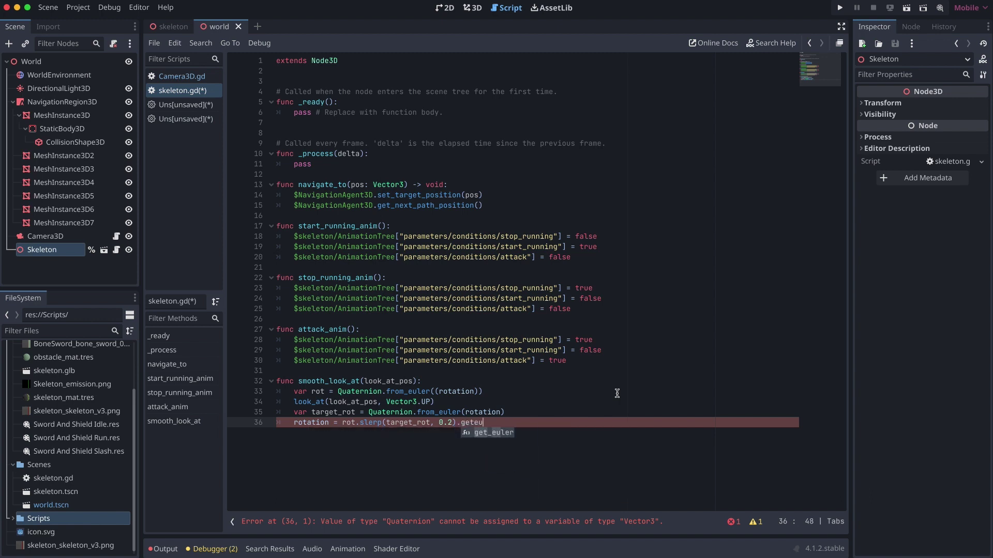
key(Return)
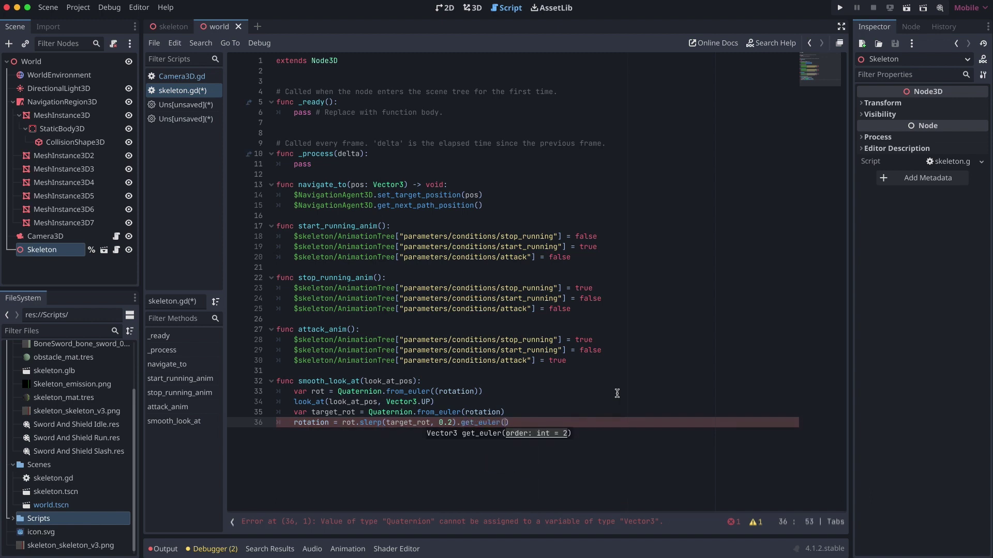
key(Right)
key(ctrl+s)
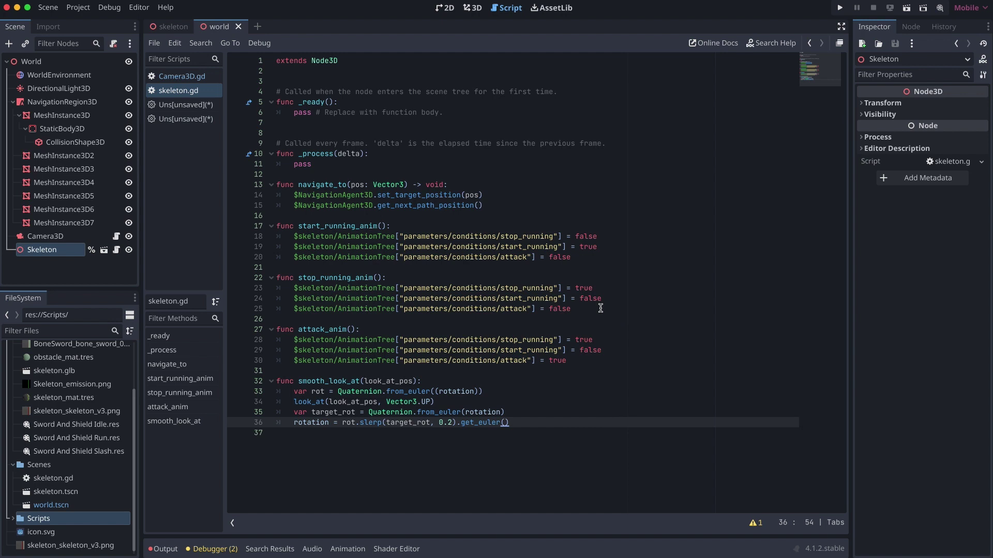
Rename the _process function to _physics_process.
click(298, 154)
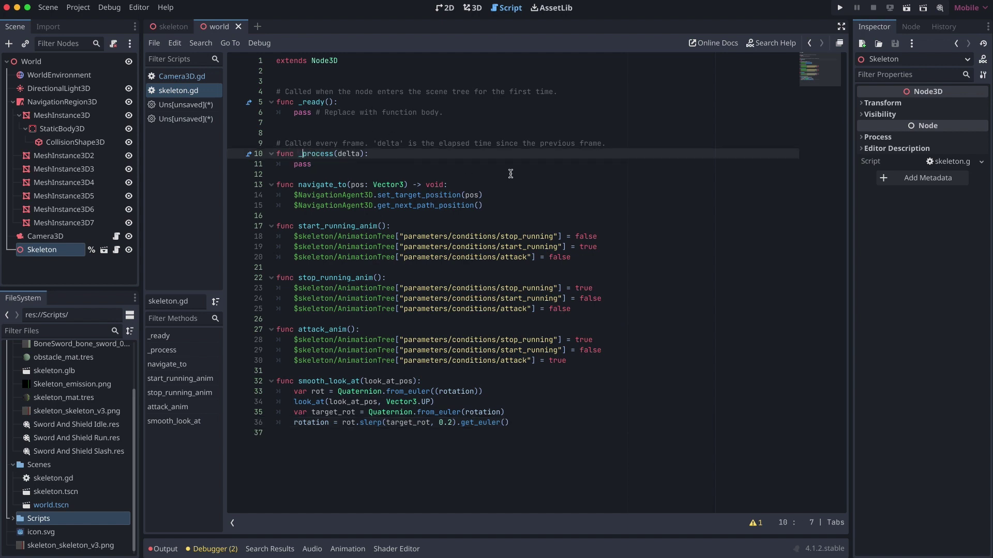
text(physics_)
key(Escape)
Delete the "Called every frame" comment and the extra blank line above _physics_process.
key(Up)
key(shift+Home)
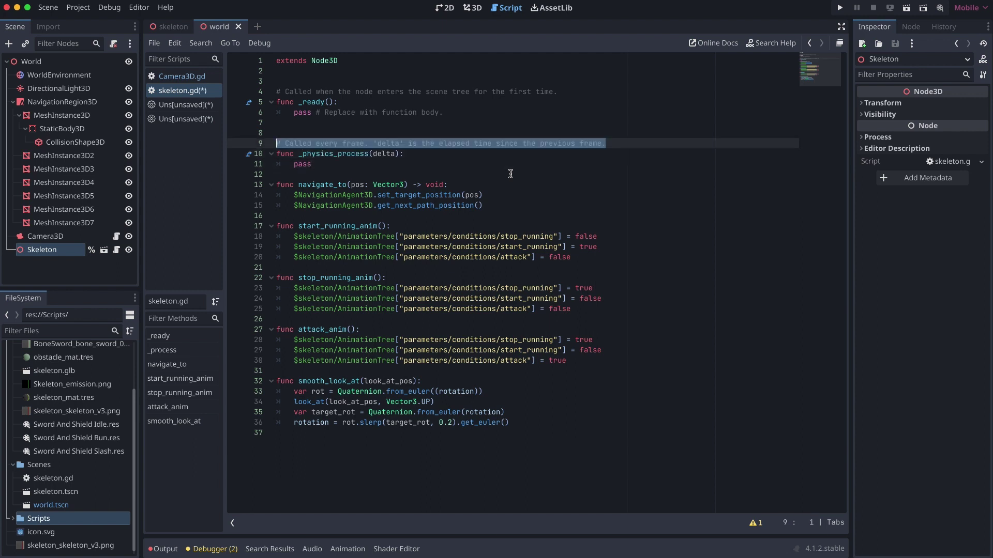
key(BackSpace)
key(Delete)
key(BackSpace)
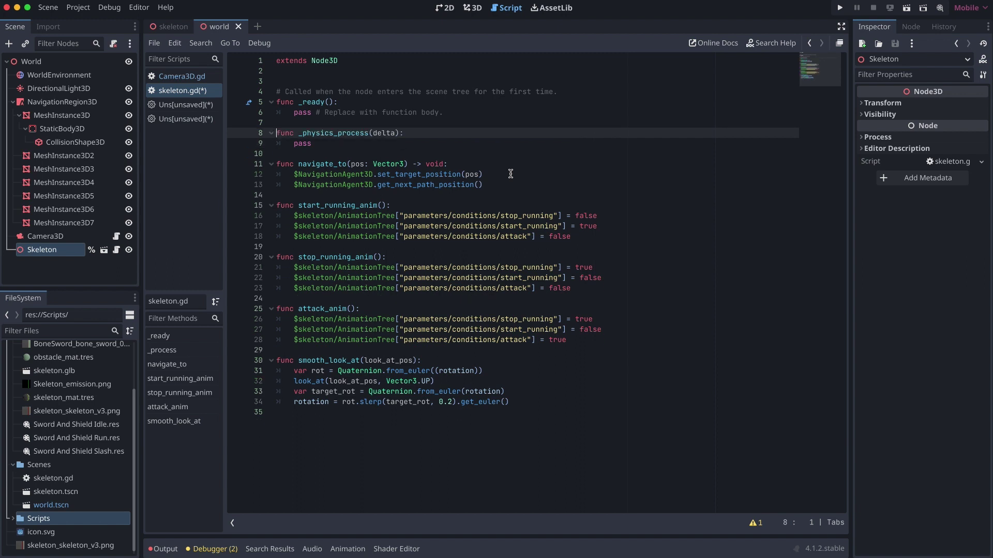
Replace the get_next_path_position call in navigate_to with a call to start_running_anim().
key(Down)
key(Down)
key(Down)
key(Down)
key(Down)
key(End)
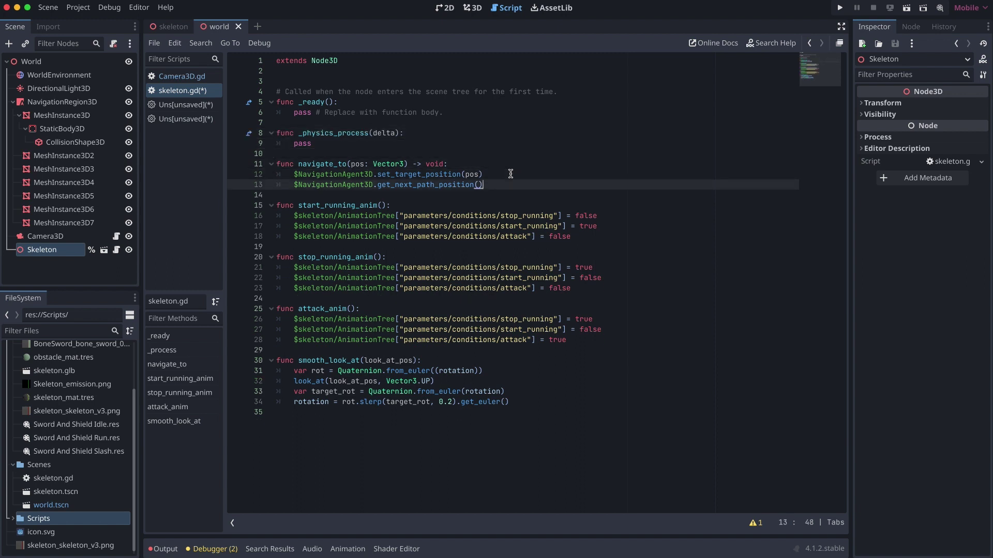
key(shift+Home)
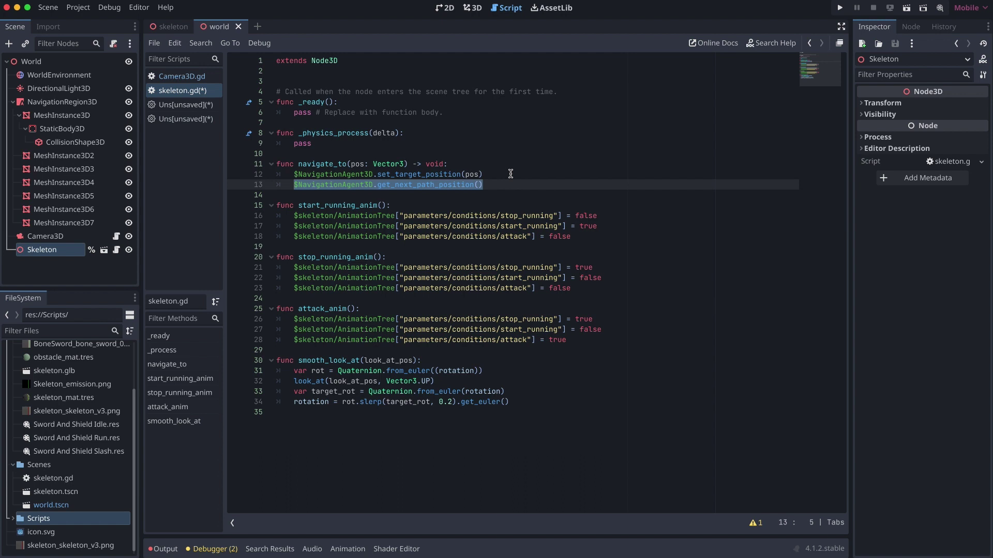
text(star)
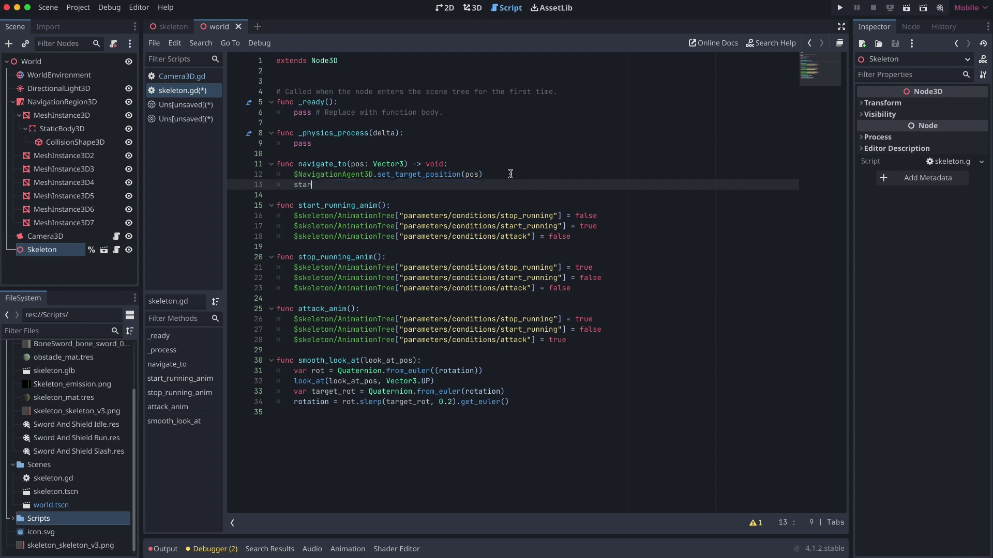
text(t_running_an)
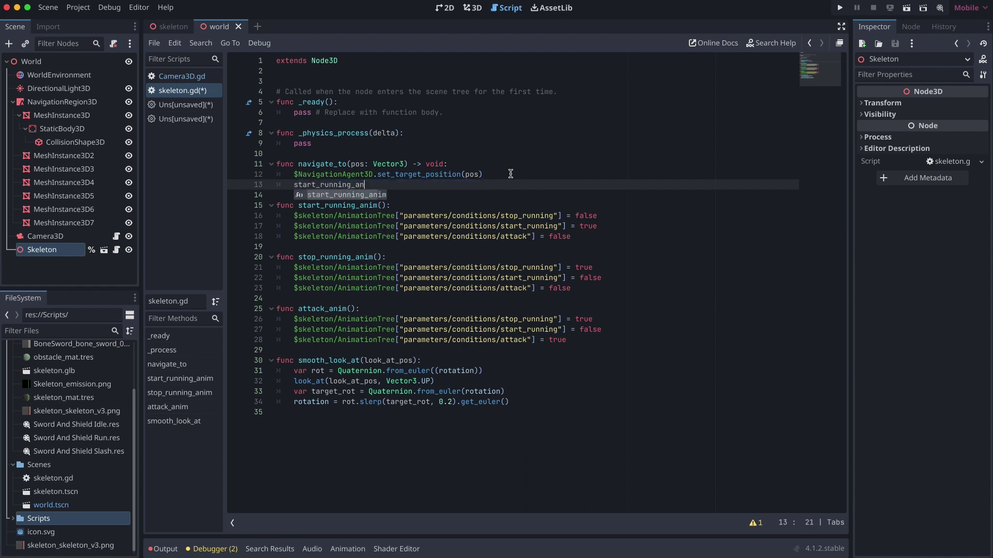
key(Return)
Replace pass in _physics_process with an if statement testing $NavigationAgent3D.is_navigation_finished(), without a trailing colon.
key(Up)
key(Up)
key(Up)
key(Up)
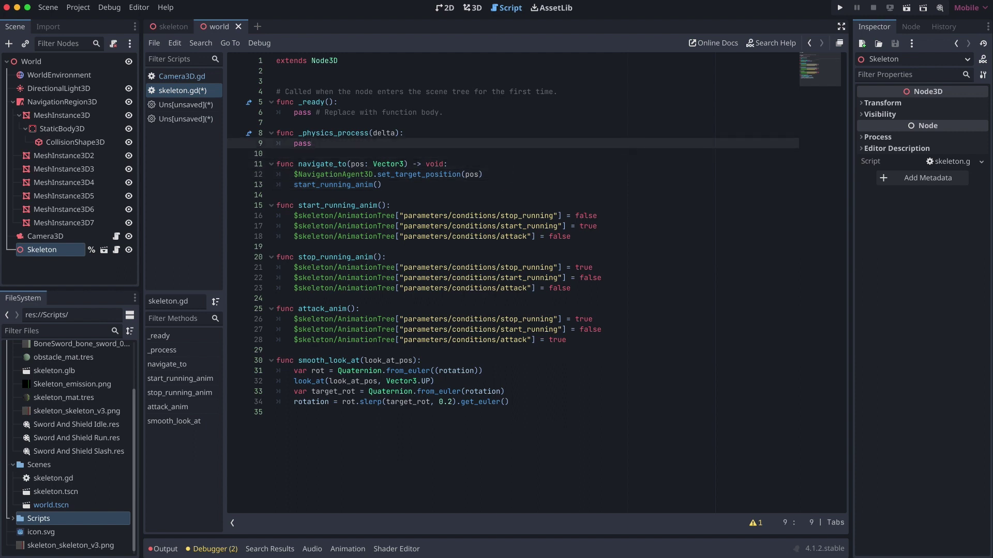
key(super+Tab)
click(885, 413)
key(shift+Home)
key(BackSpace)
text(if $Navi)
key(Return)
text(.)
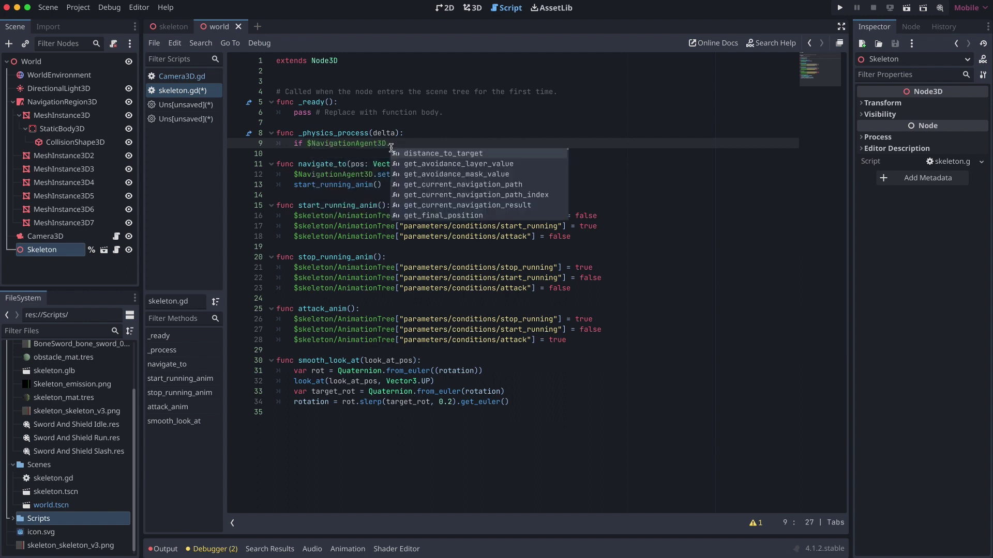
text(is_na)
key(Return)
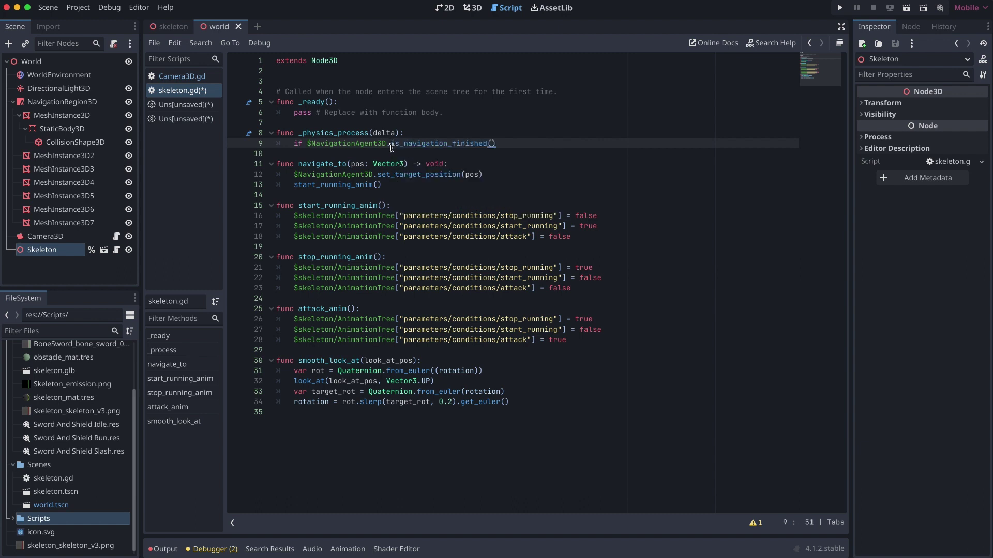
Inside the if block, call stop_running_anim() and add a return statement below it.
key(Return)
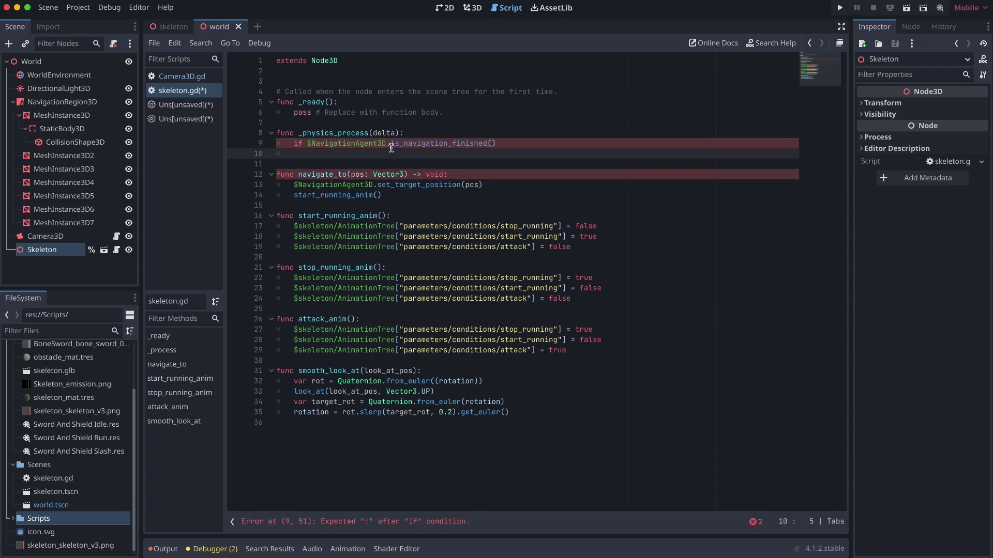
text(stop)
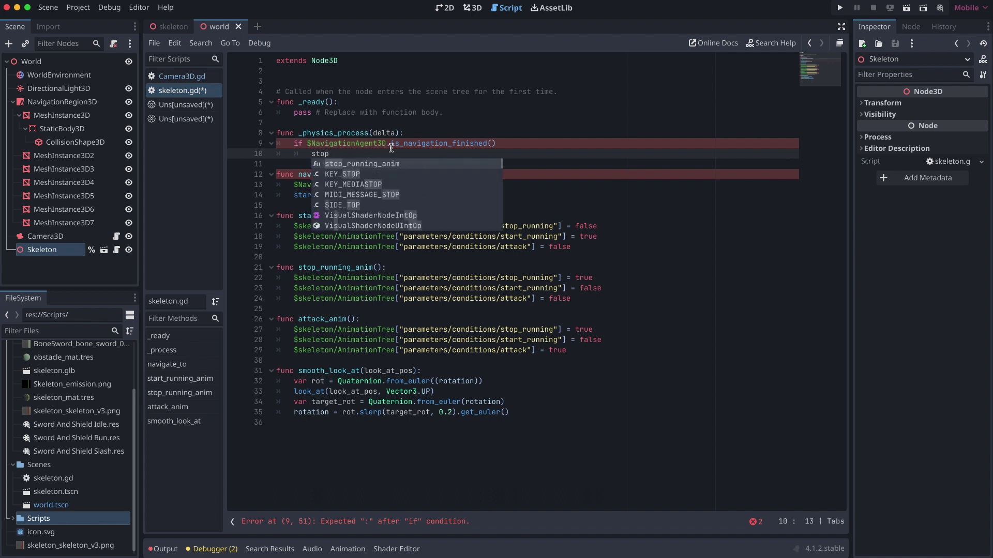
key(Return)
key(Return)
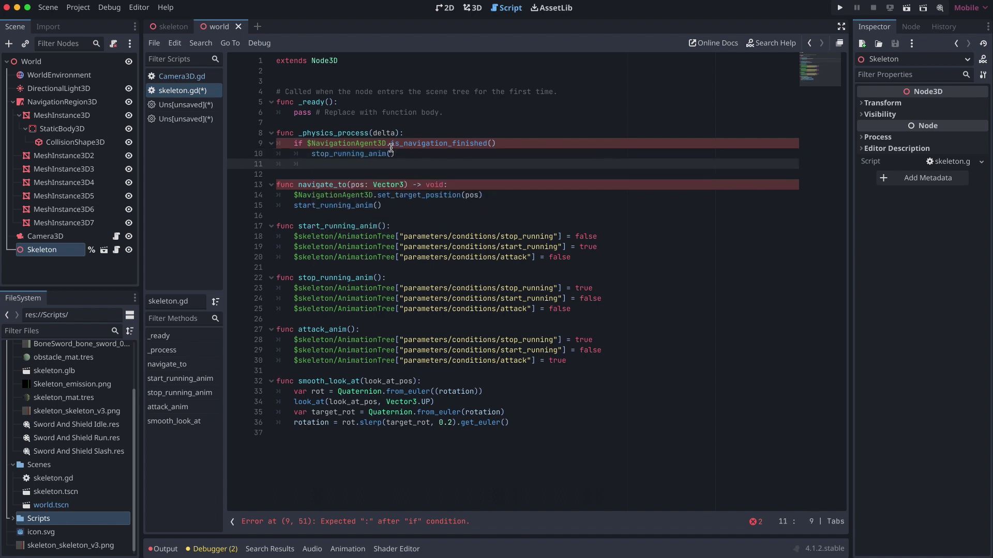
text(return)
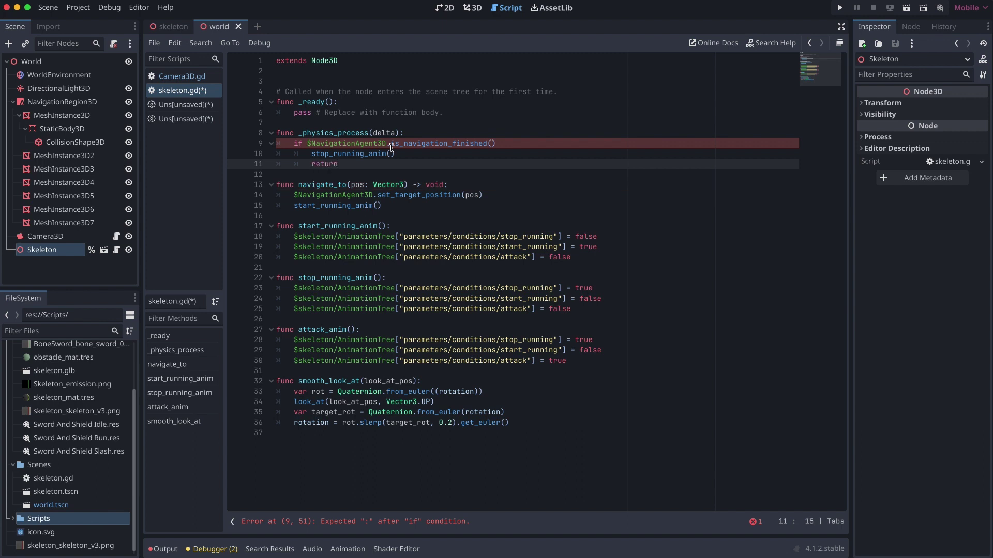
After a blank line, declare next_pat_position as a Vector3 assigned from $NavigationAgent3D.get_next_path_position().
key(Return)
key(Return)
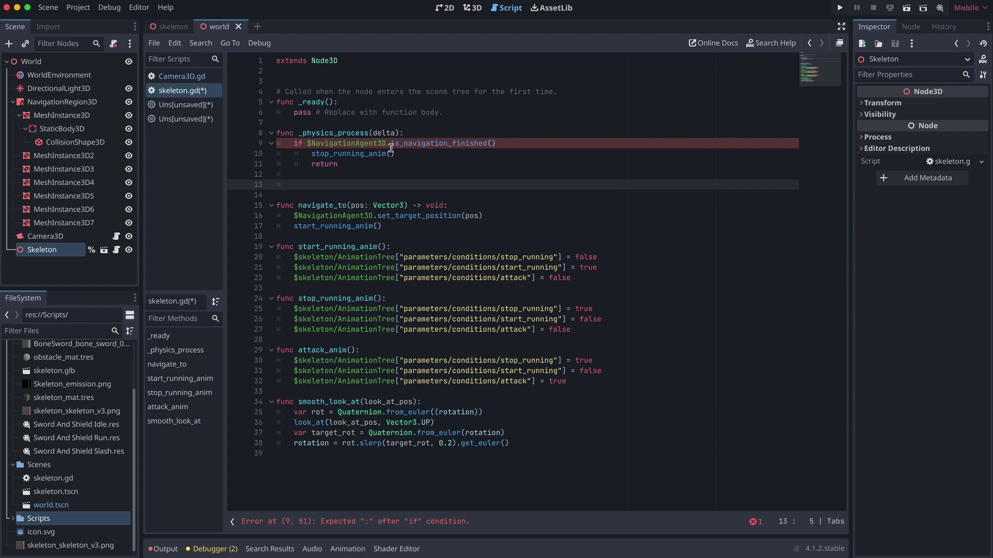
text(var ne)
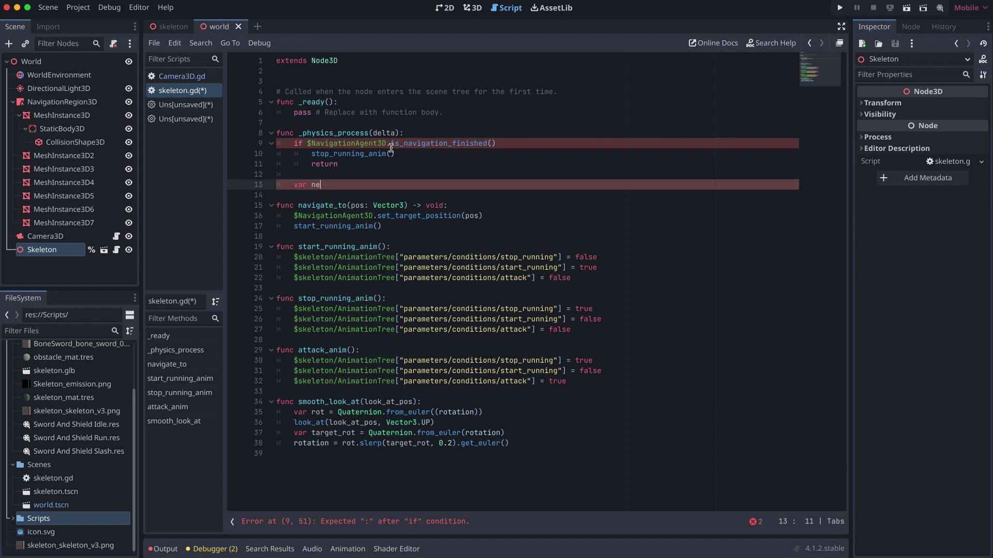
text(xt_pat_position: Vector3 =)
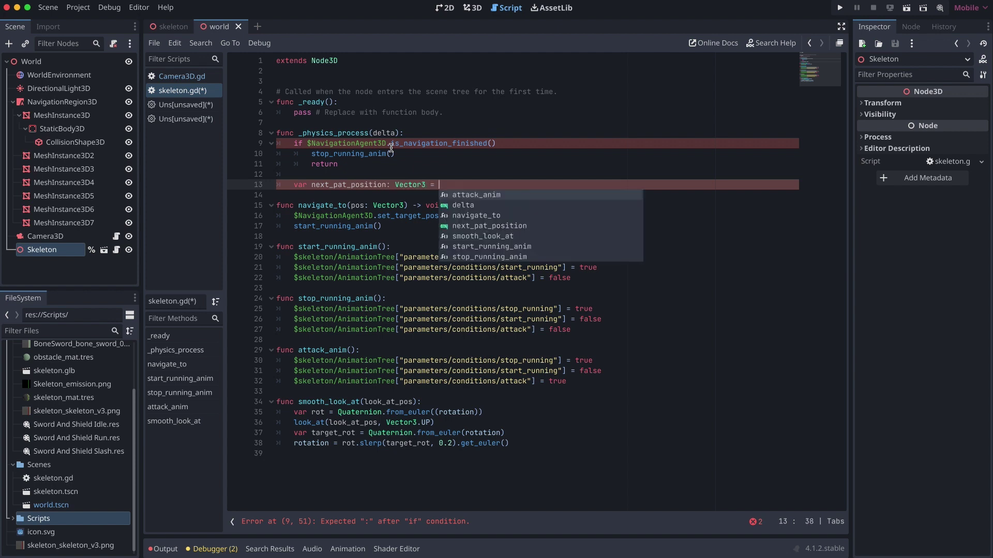
text($Navigati)
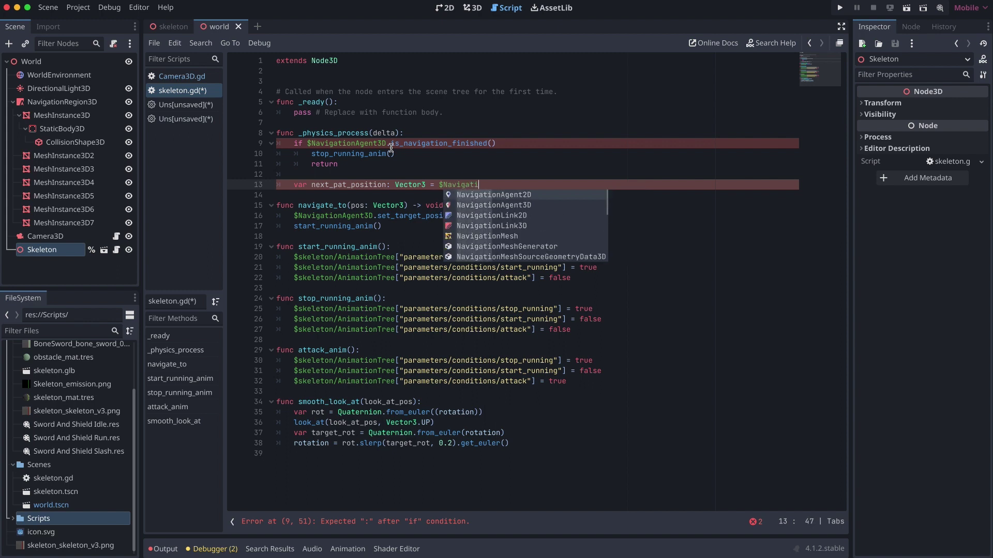
text(onAgent3D.get_ne)
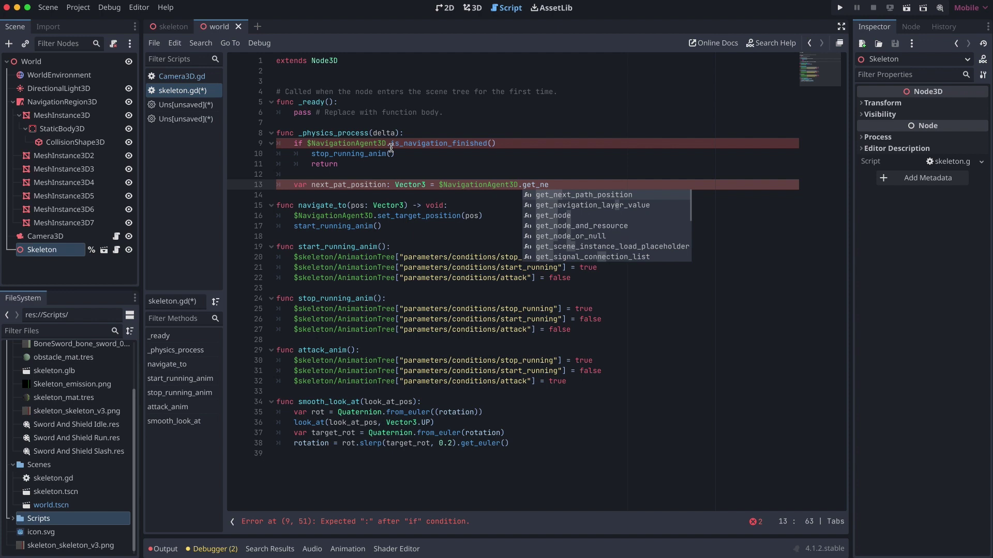
key(Return)
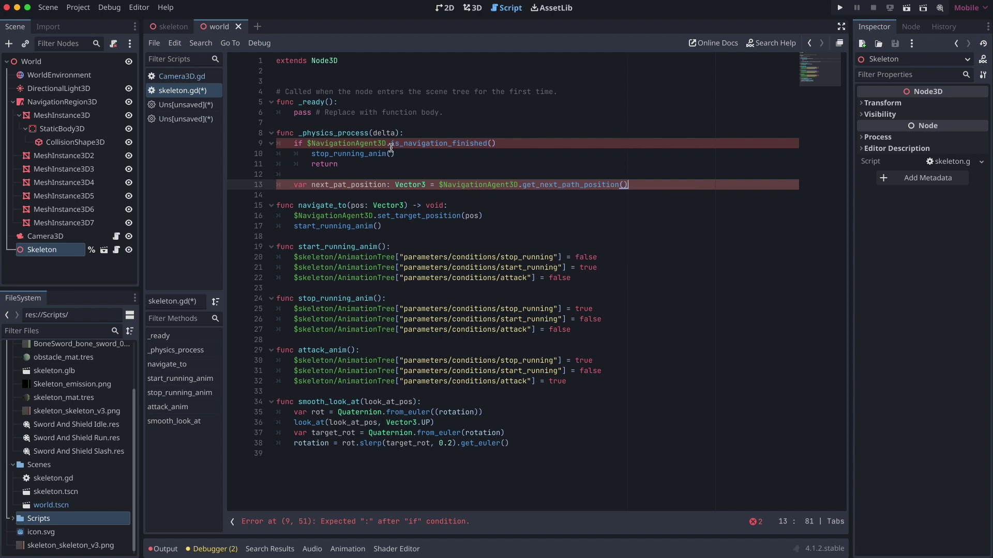
Below the variable declaration, call smooth_look_at with next_pat_position as its argument.
key(Return)
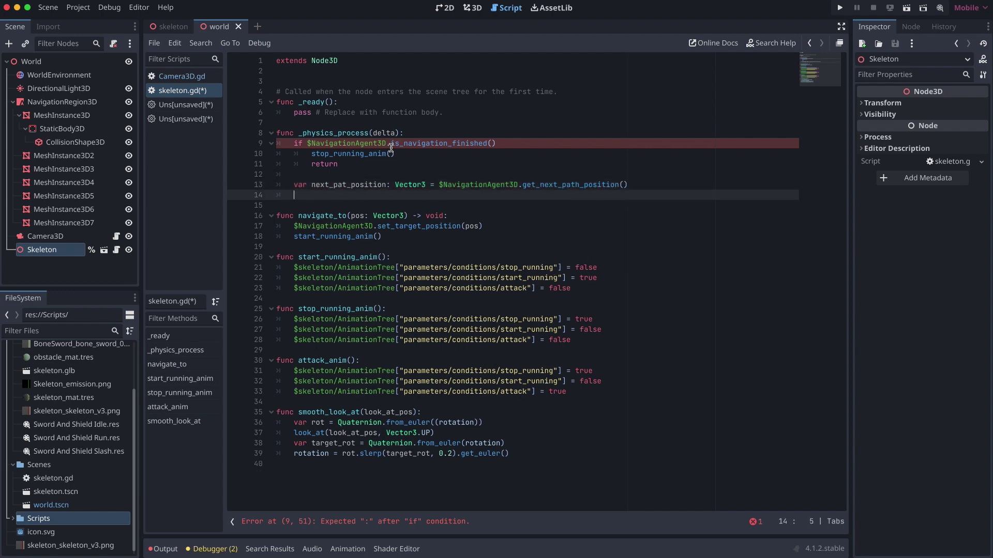
text(smooth)
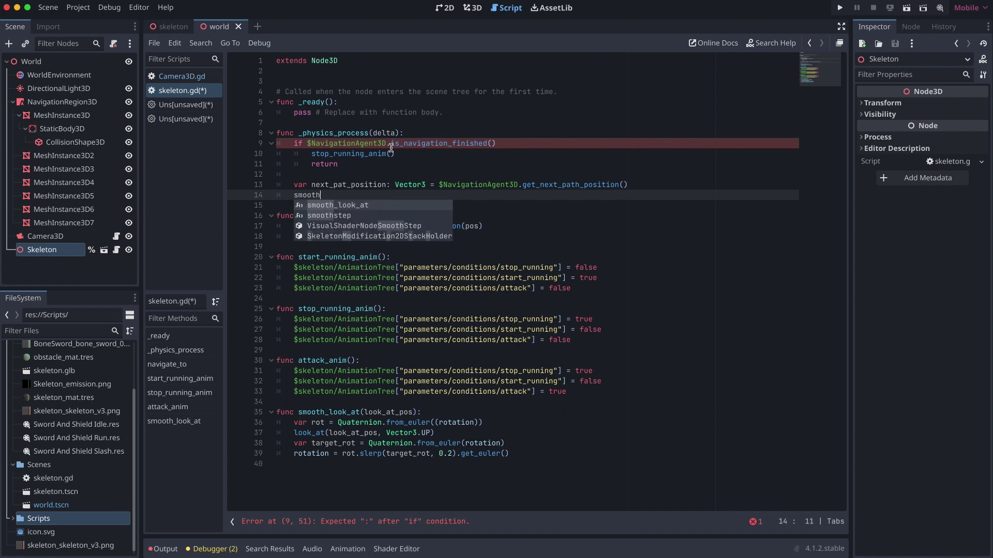
text(_)
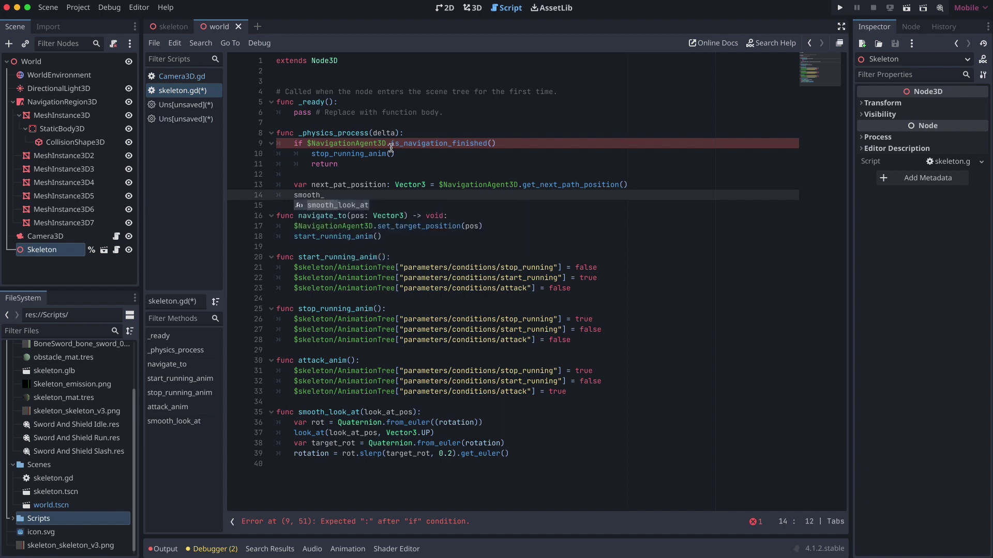
key(Return)
text(next)
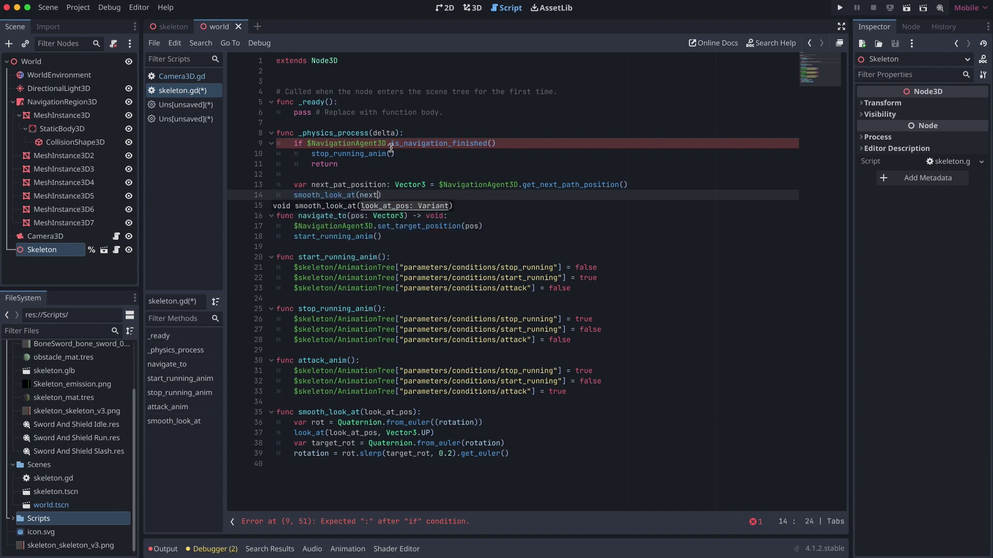
key(Return)
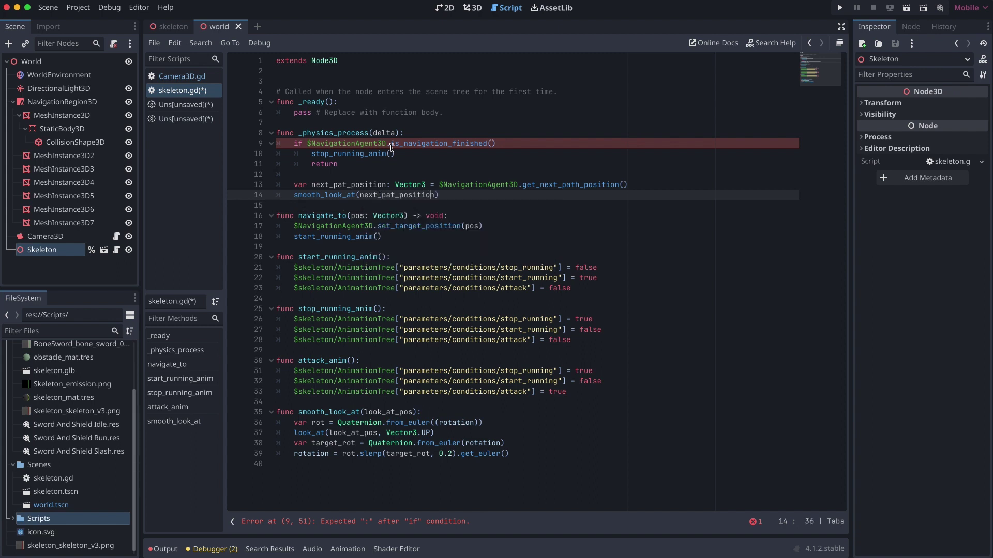
Correct next_pat_position to next_path_position in both the smooth_look_at call and the variable declaration.
key(Left)
key(Left)
key(Left)
key(Left)
text(h)
key(Up)
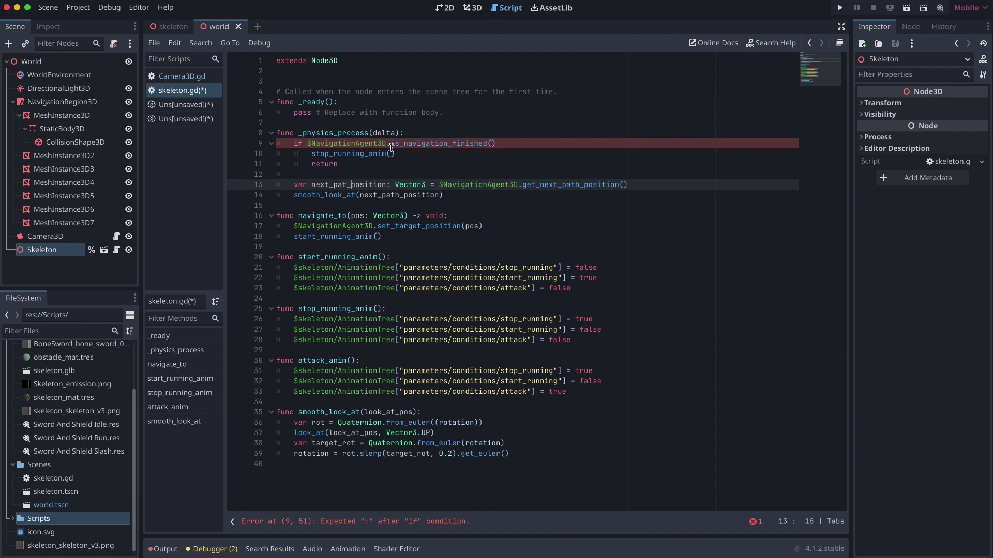
text(h)
key(Down)
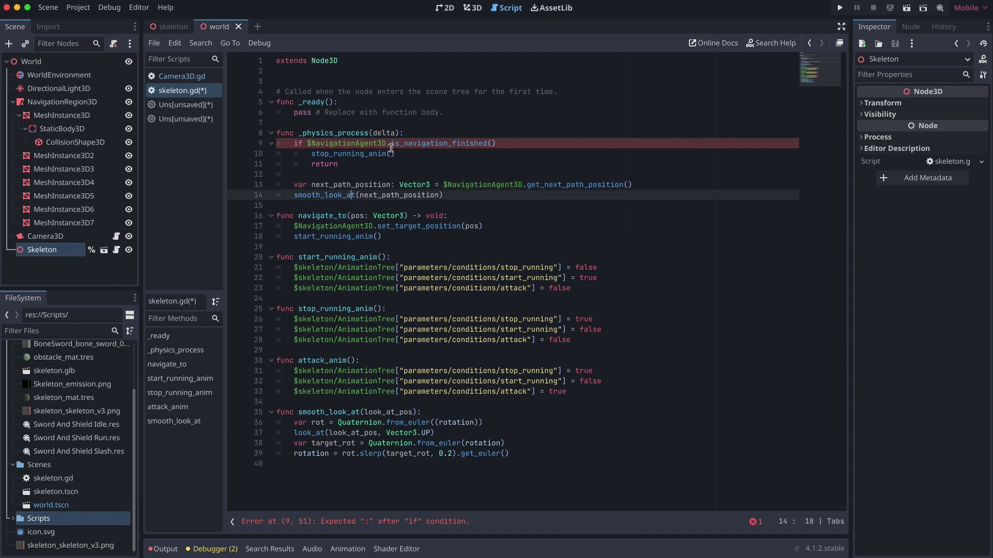
Declare the script variable p_last := 0. below extends Node3D, with a blank line between them.
key(Up)
key(Up)
key(Up)
key(Up)
key(Up)
key(Up)
key(Up)
key(Up)
key(Up)
key(Up)
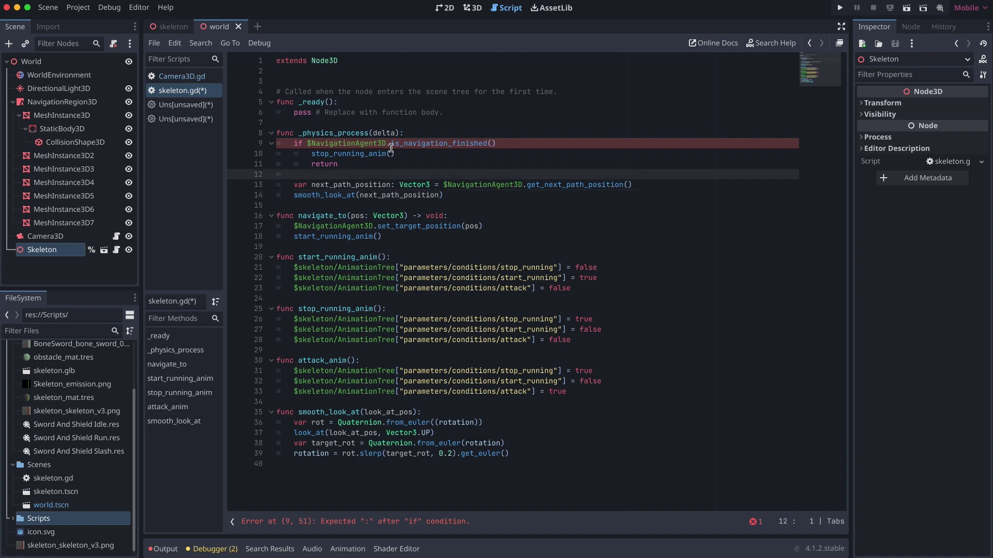
key(Home)
key(Up)
key(Up)
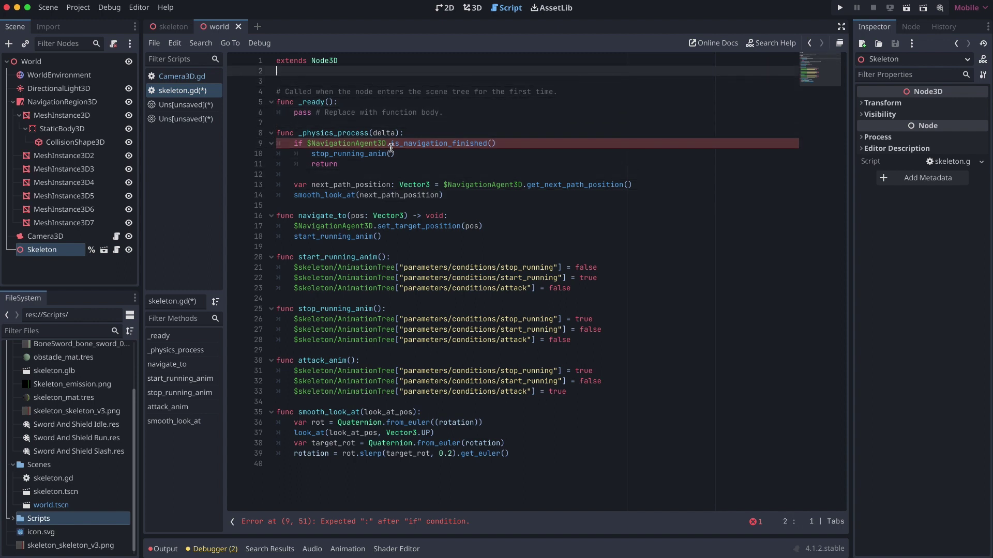
key(Return)
text(var)
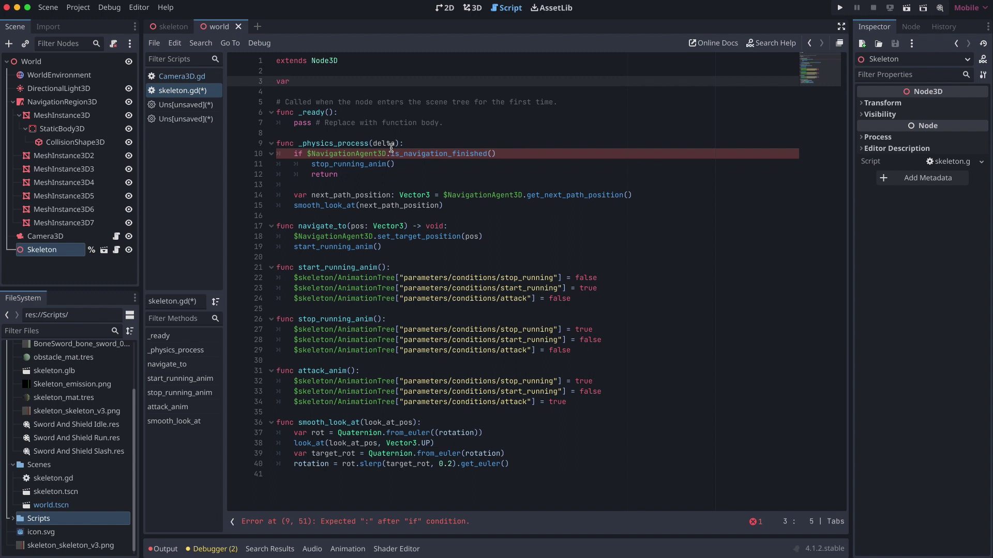
text( p_)
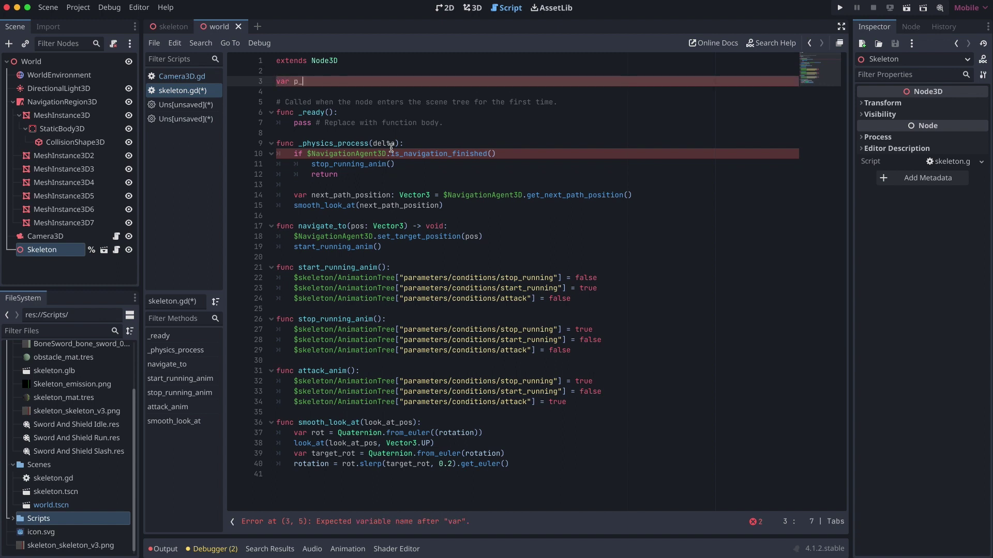
text(last :)
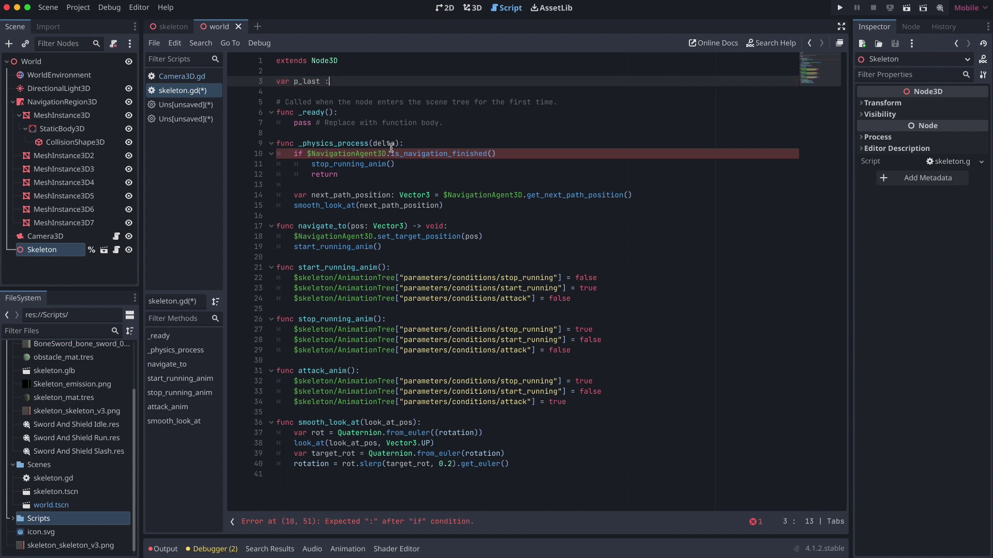
key(BackSpace)
text(float)
key(BackSpace)
key(BackSpace)
key(BackSpace)
key(BackSpace)
key(BackSpace)
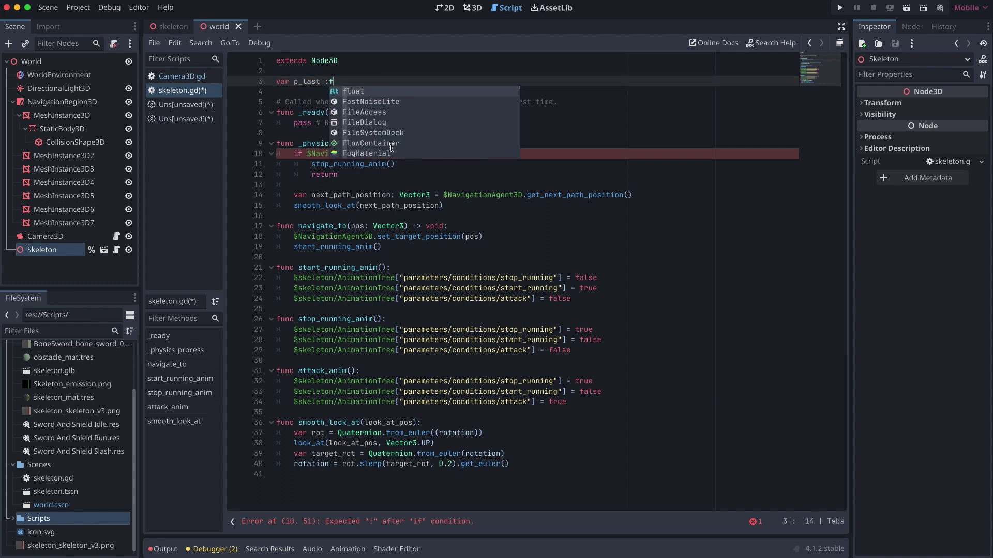
text(= 0.)
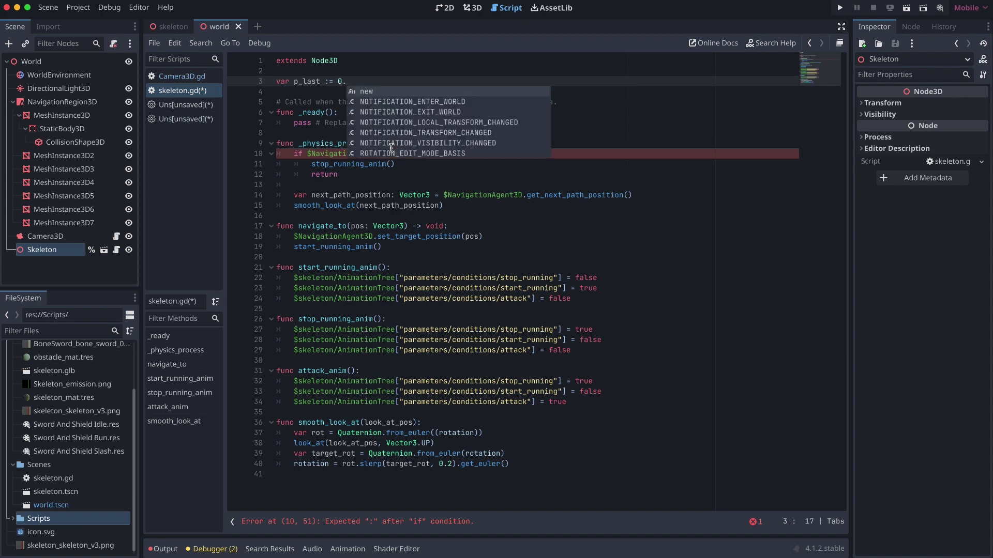
key(Escape)
Below the smooth_look_at call, after a blank line, start declaring the variable new with $skeleton/AnimationTree as its source.
key(Down)
key(Down)
key(Down)
key(Down)
key(Down)
key(Down)
key(Down)
key(Down)
key(Down)
key(Down)
key(Down)
key(Down)
key(Down)
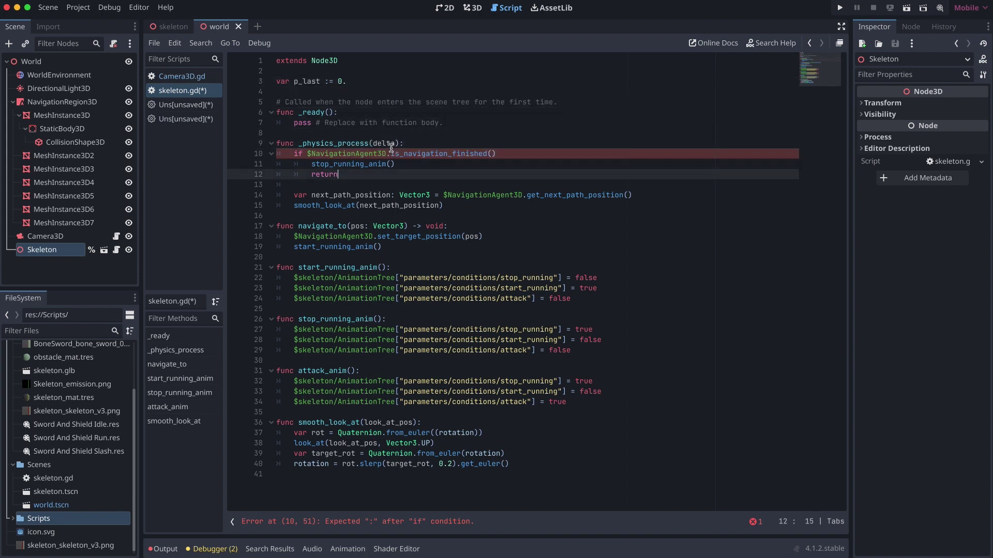
key(Up)
key(End)
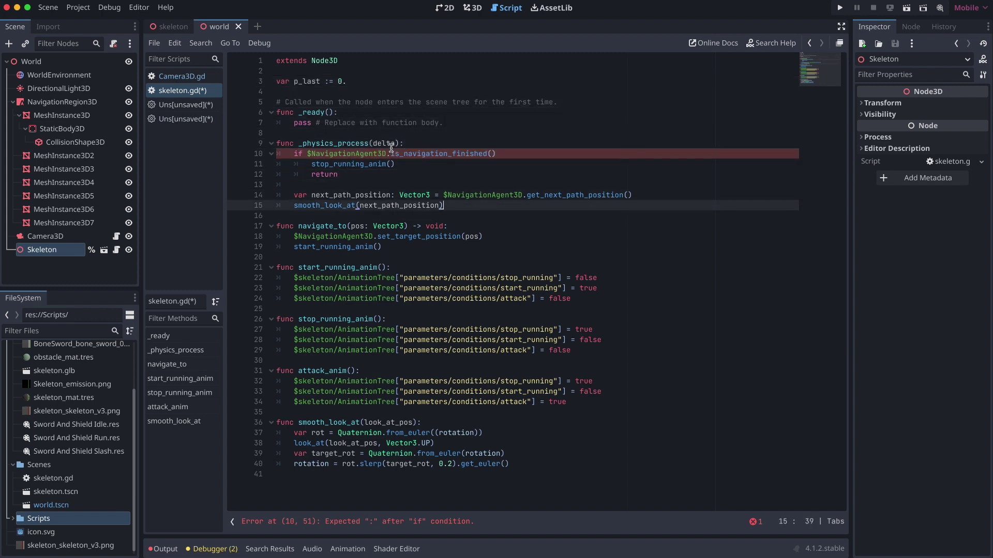
key(Return)
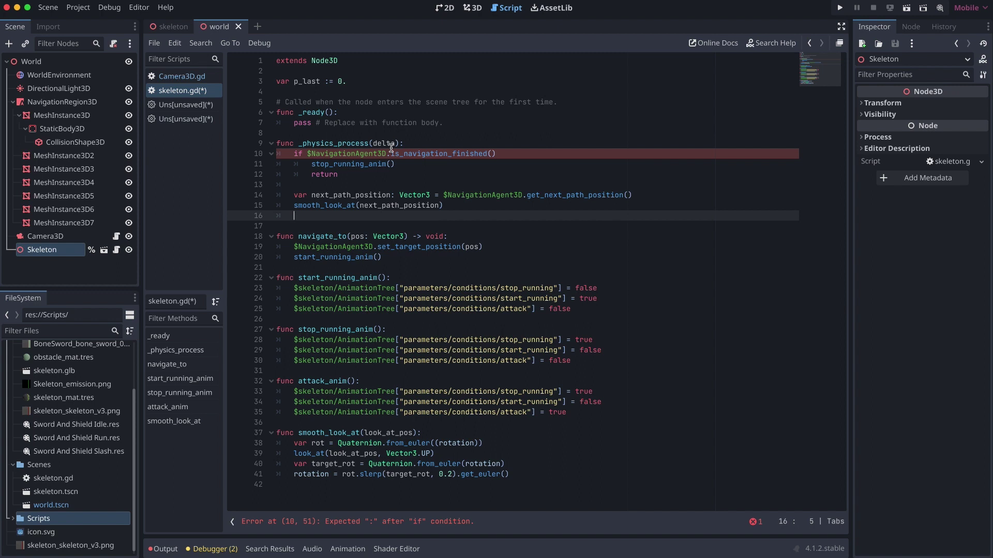
key(Return)
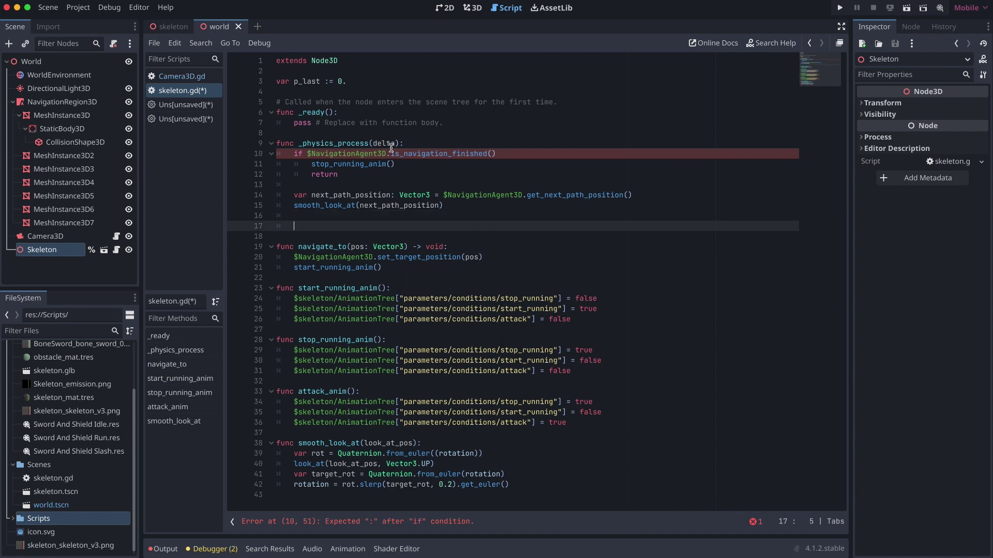
text(var new = )
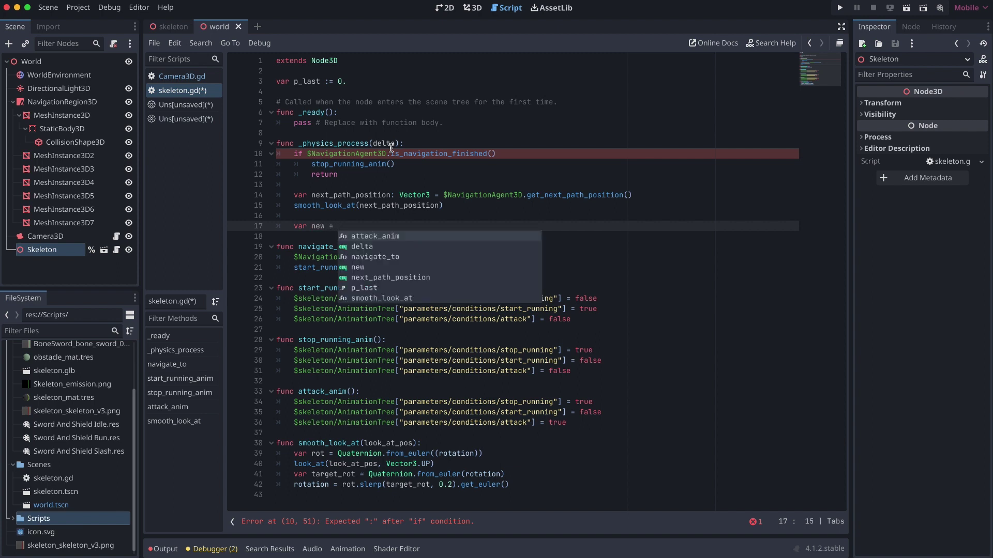
text($Animatin)
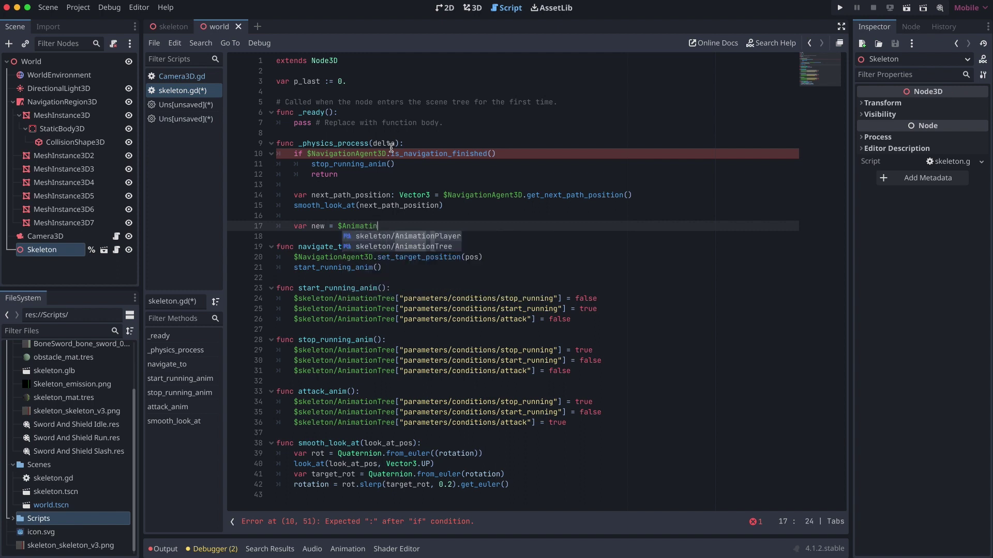
key(Down)
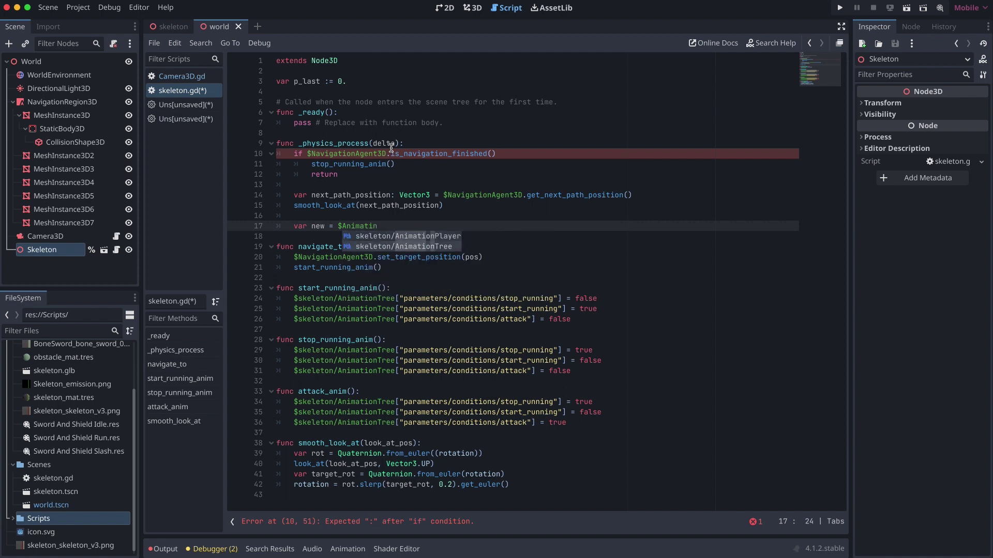
key(Return)
Complete the new variable's assignment with .get_root_motion_position_accumulator().length().
text(.get_roo)
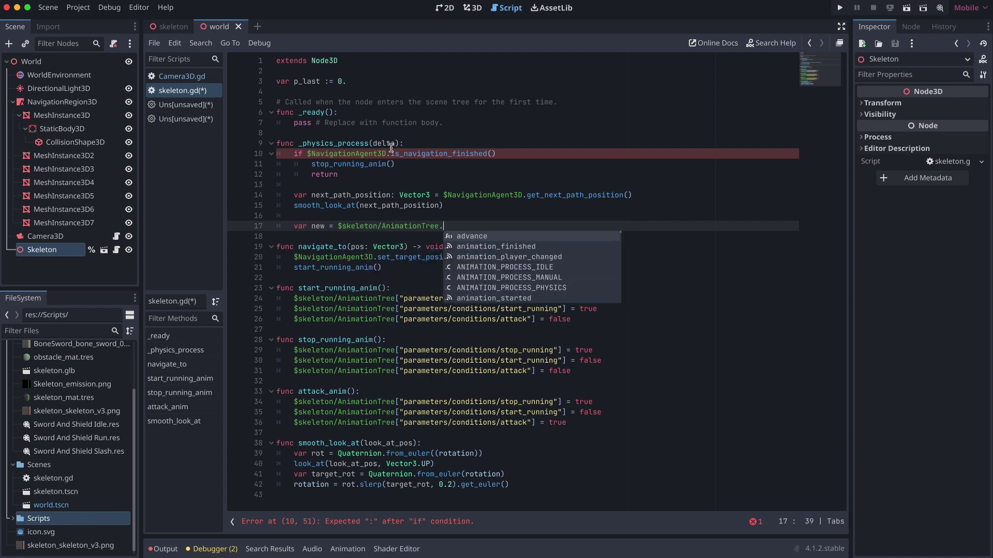
key(Down)
key(Down)
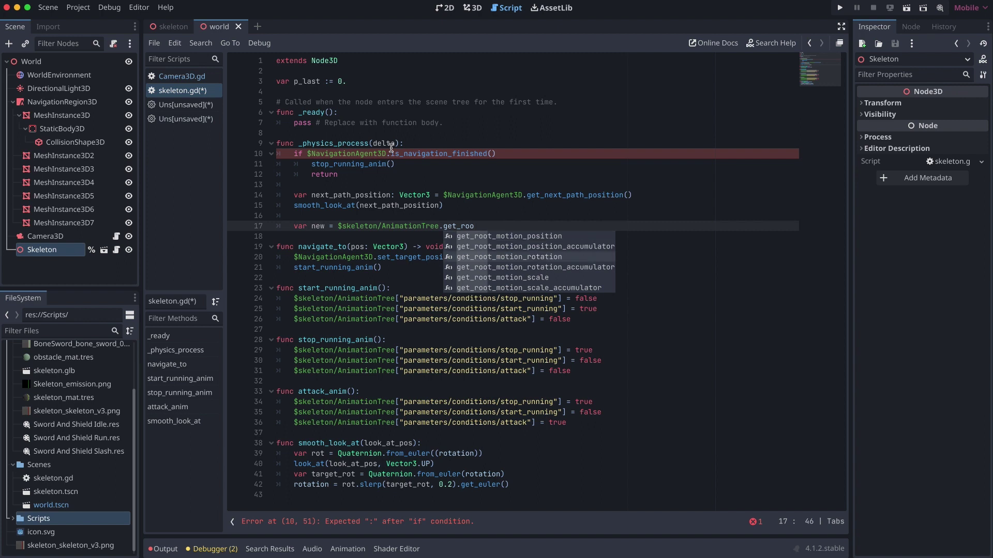
key(Up)
key(Return)
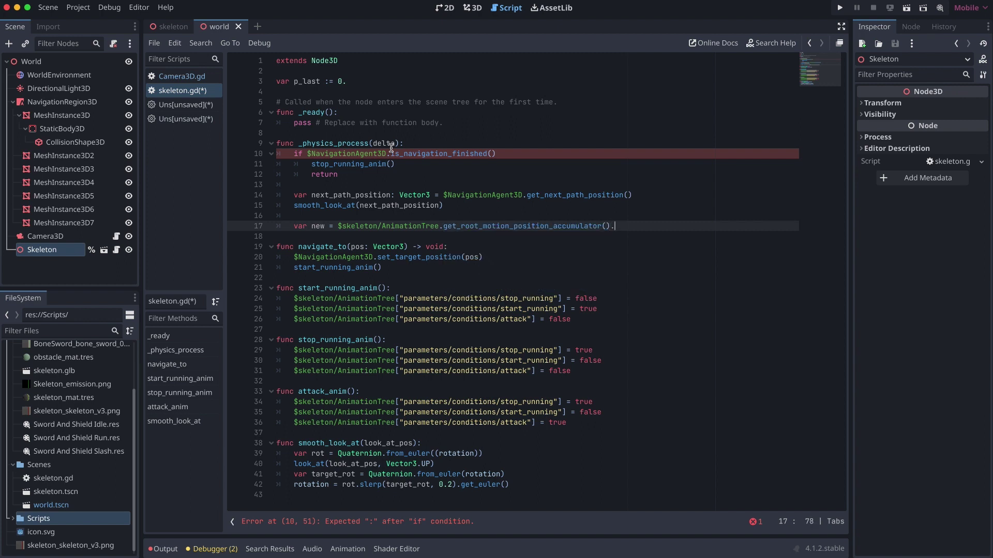
text(.length())
Below the new variable, add the condition if new > p_last with an indented line under it.
key(Return)
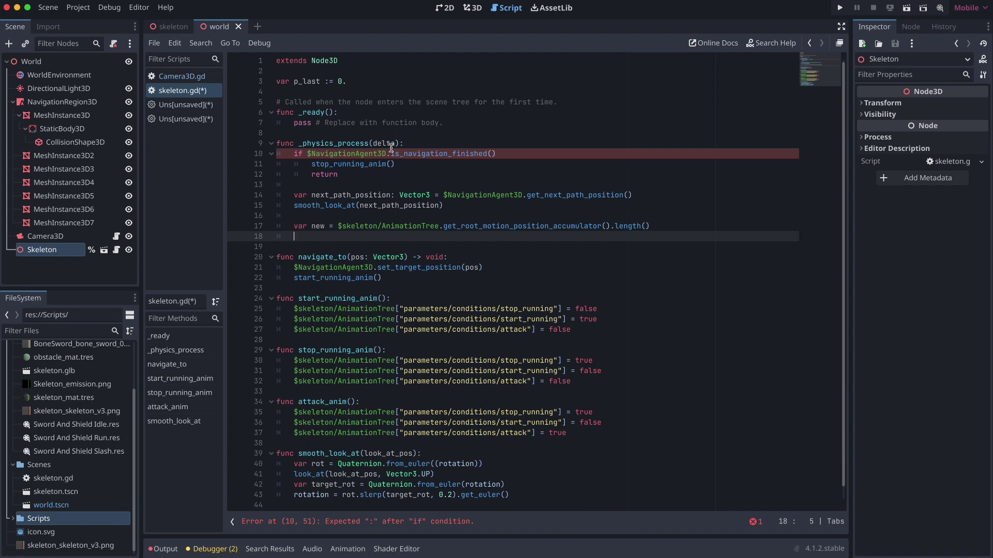
text(if)
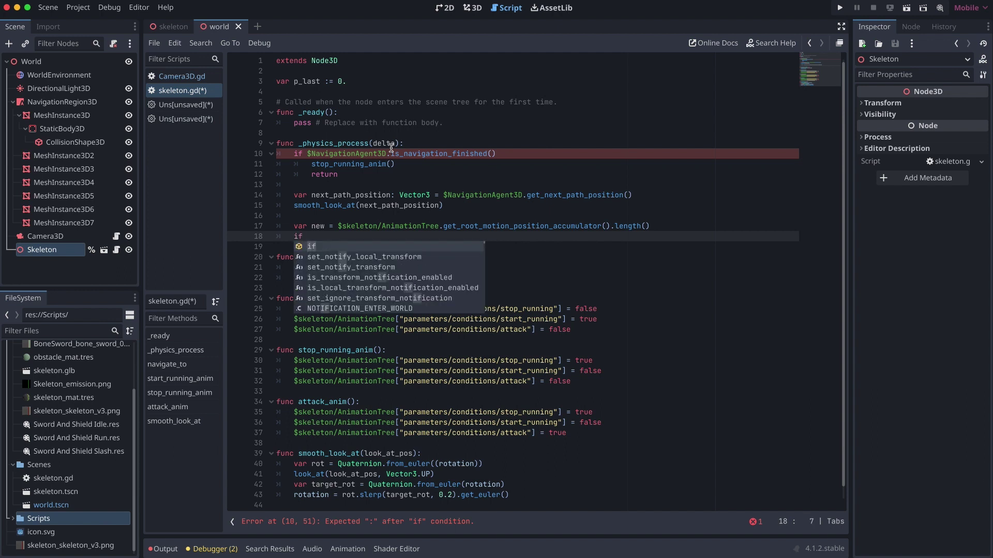
text( new > p)
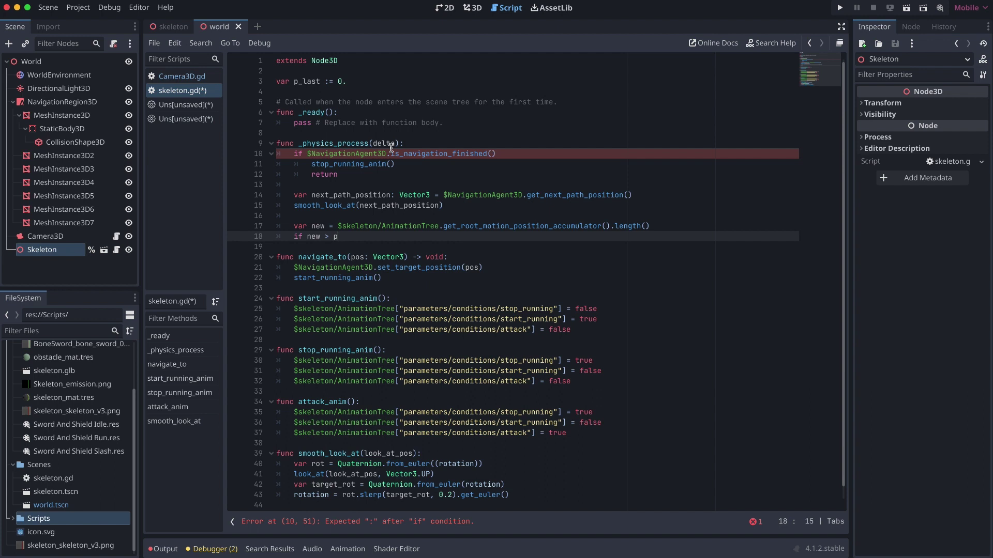
text(_last)
key(Return)
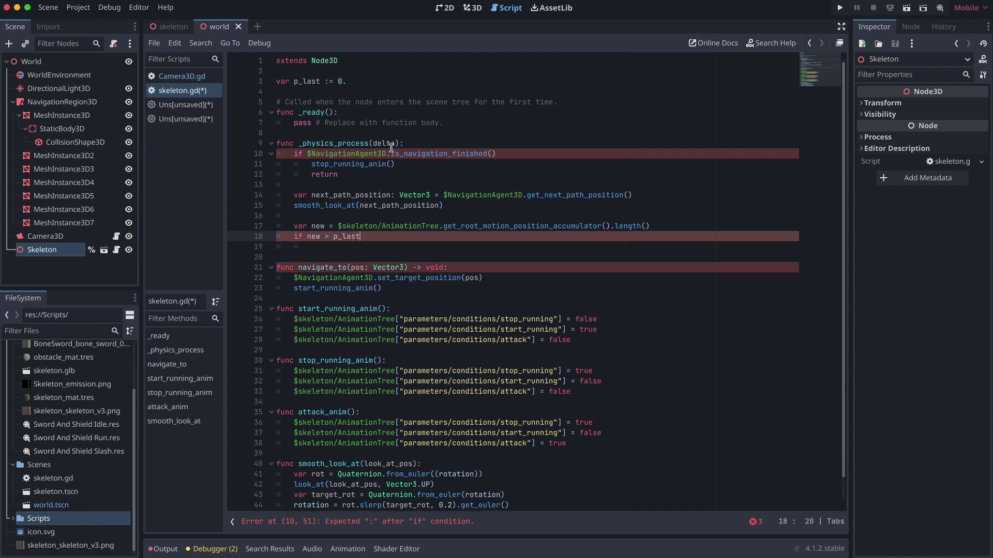
Declare the script variable speed := 0. directly below the p_last declaration.
key(Up)
key(Up)
key(Up)
key(Up)
key(End)
key(Up)
key(Up)
key(Up)
key(Up)
key(Up)
key(Up)
key(Up)
key(Up)
key(Up)
key(Up)
key(Up)
key(Up)
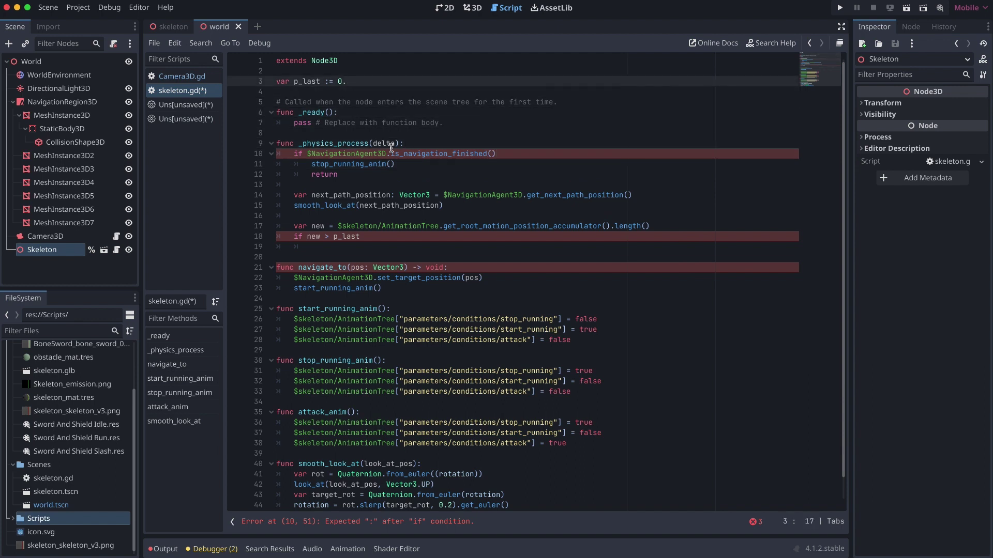
key(Return)
text(var spe)
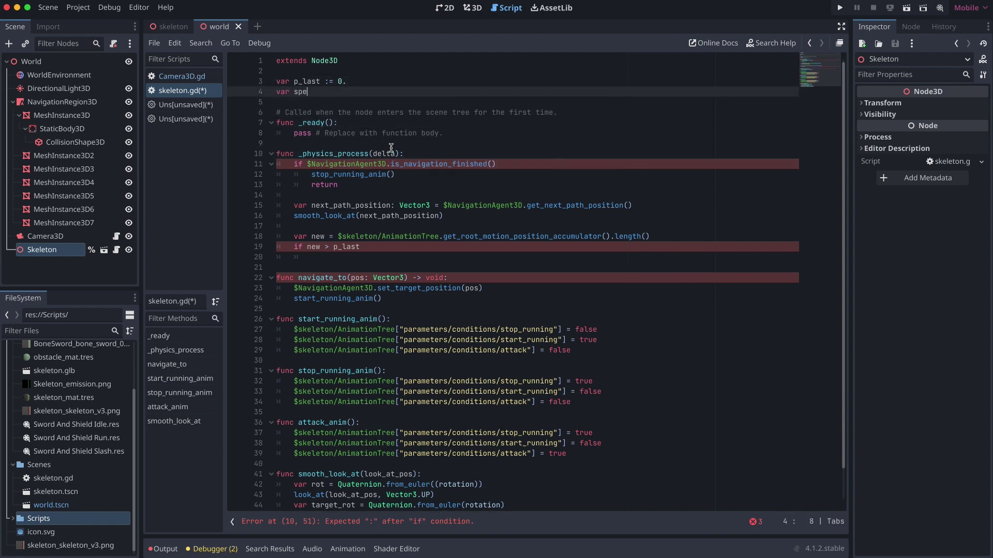
text(ed := 0.)
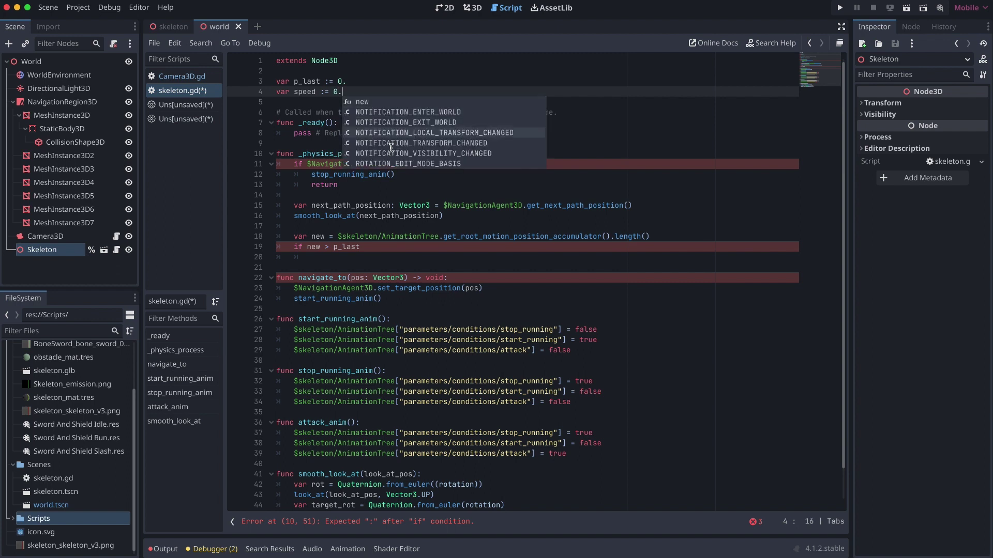
key(Escape)
Inside the if new > p_last block, assign speed = new - p_last.
key(Down)
key(Down)
key(Down)
key(Down)
key(Down)
key(Down)
key(Down)
key(Down)
key(Down)
key(Down)
key(Down)
key(Down)
key(Down)
key(Down)
key(Down)
key(Down)
key(End)
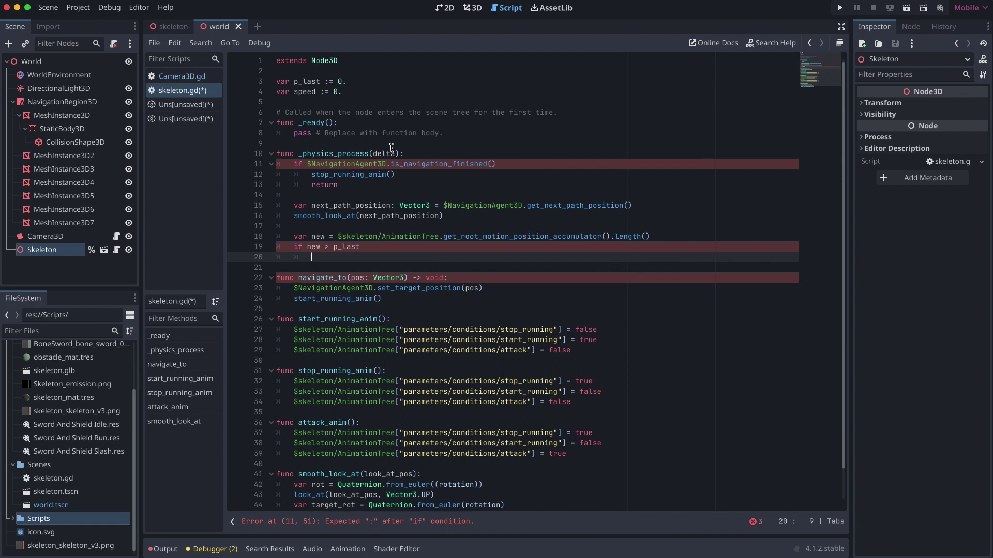
text(speed = new - p_blast)
key(BackSpace)
key(BackSpace)
key(BackSpace)
key(BackSpace)
key(BackSpace)
text(last)
key(Escape)
After the if block, at the function body's indentation, assign p_last = new.
key(Return)
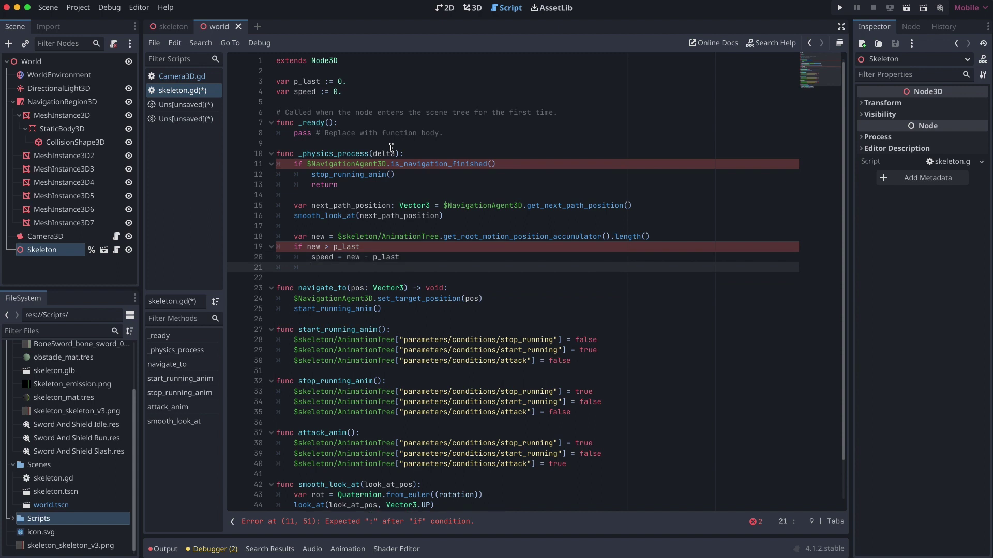
text(p_la)
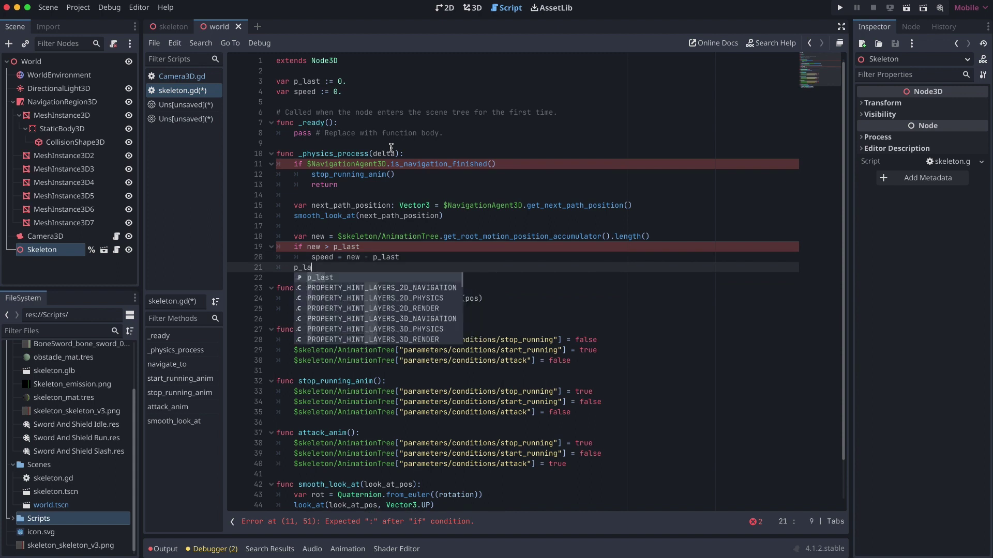
text(st = new)
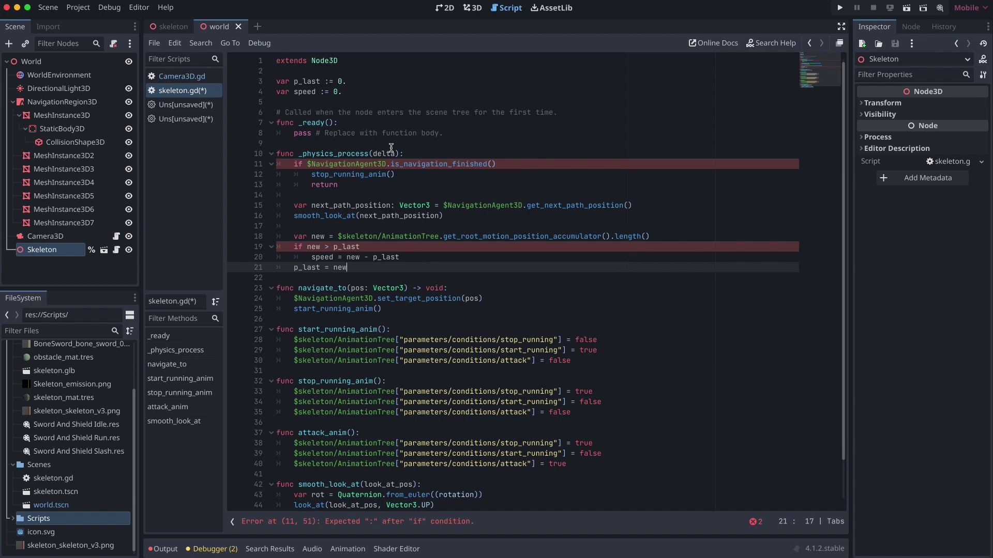
Add the missing colons to the if new > p_last and is_navigation_finished() conditions.
key(Up)
key(Up)
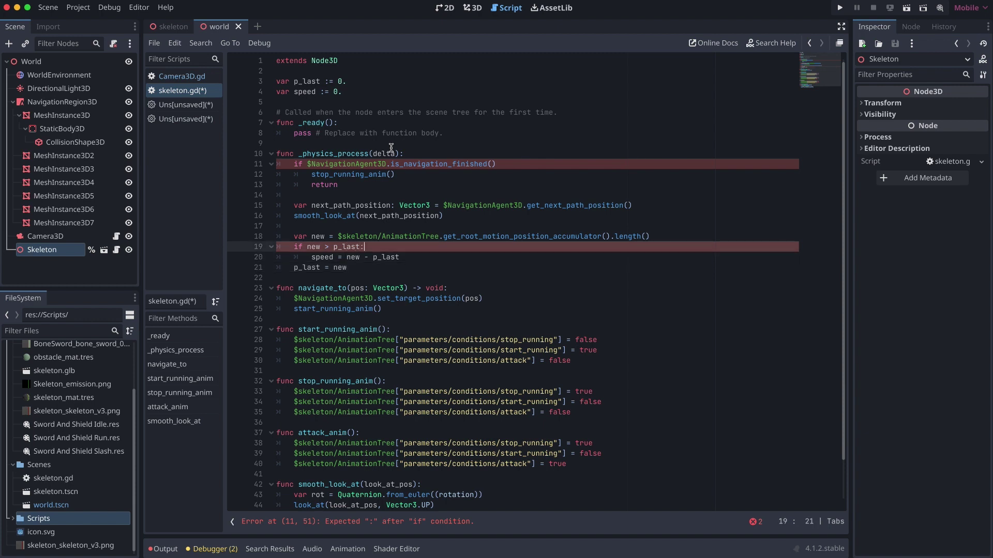
click(498, 164)
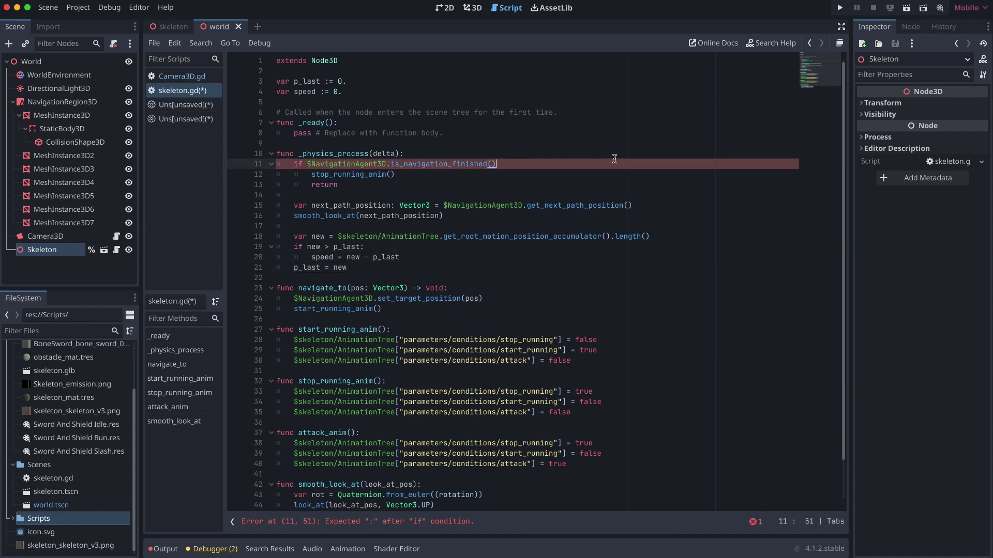
text(:)
After a blank line below p_last = new, declare var velocity := (next_path_position - global_position).
click(497, 266)
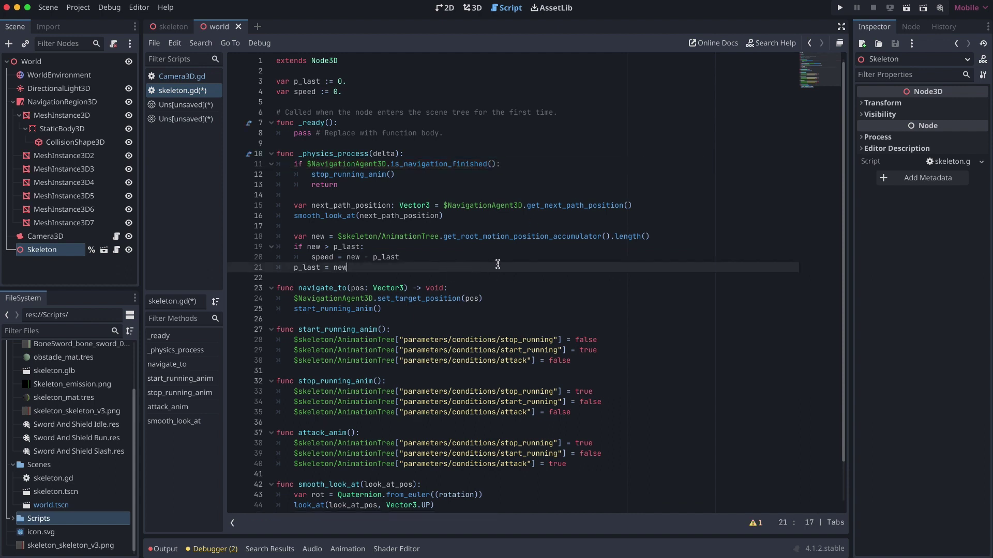
key(Return)
key(Return)
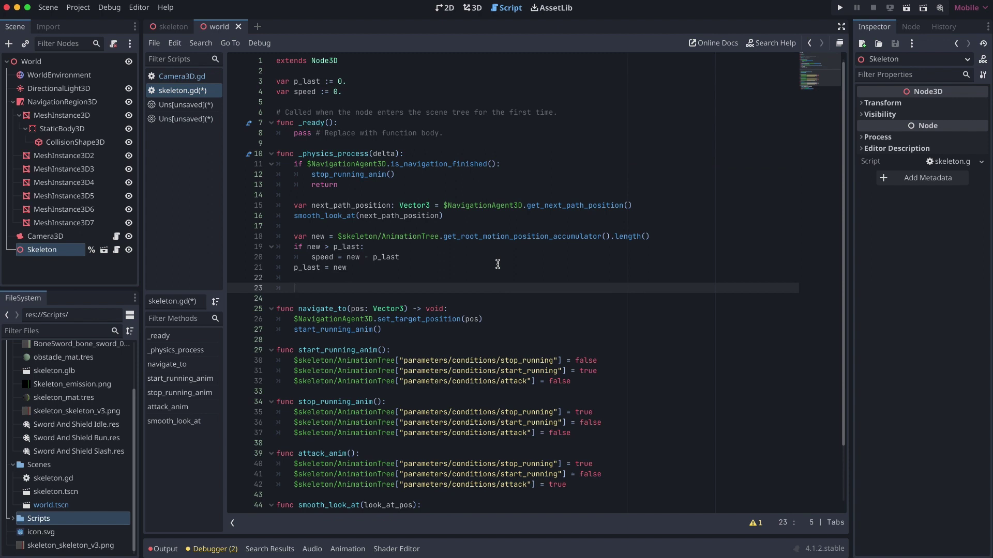
text(var velocity := (next)
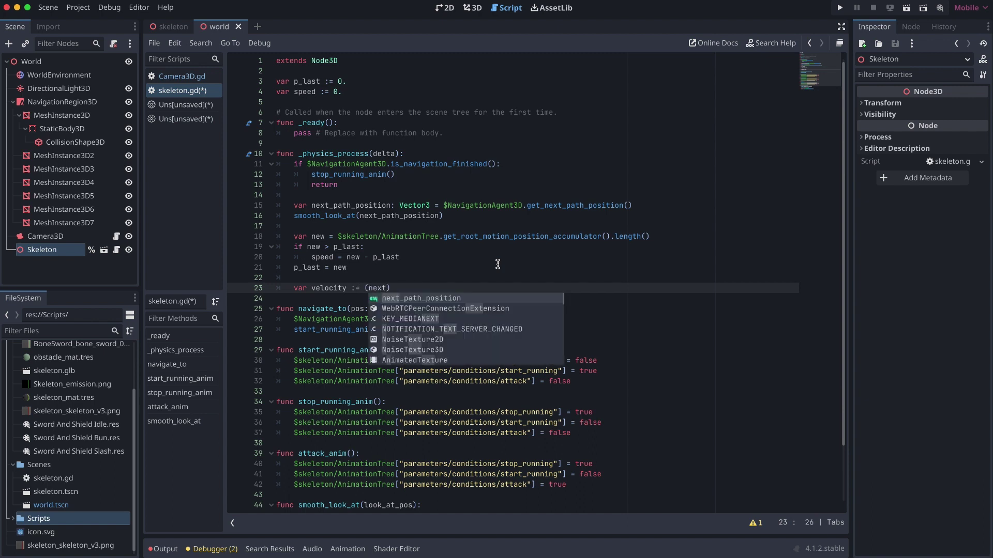
key(Return)
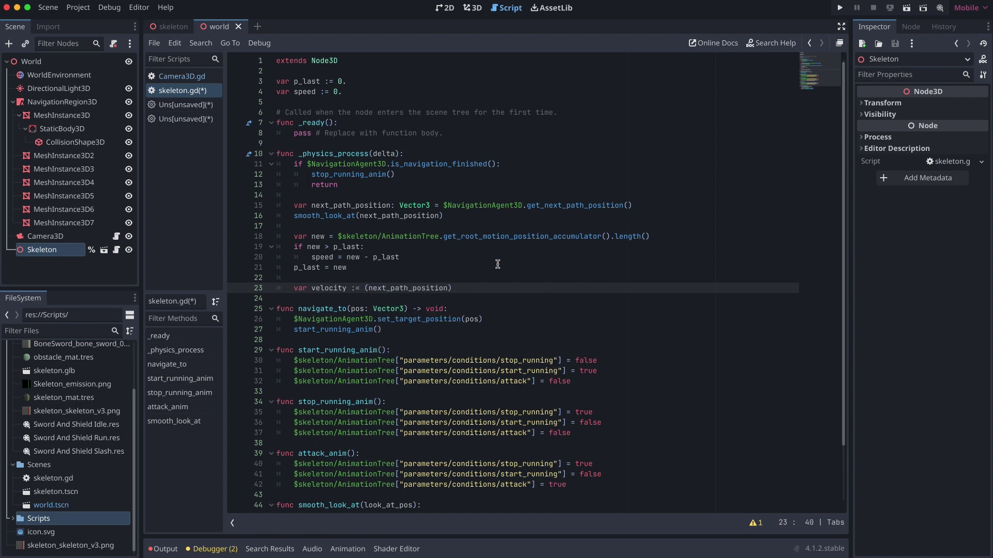
text(- glo)
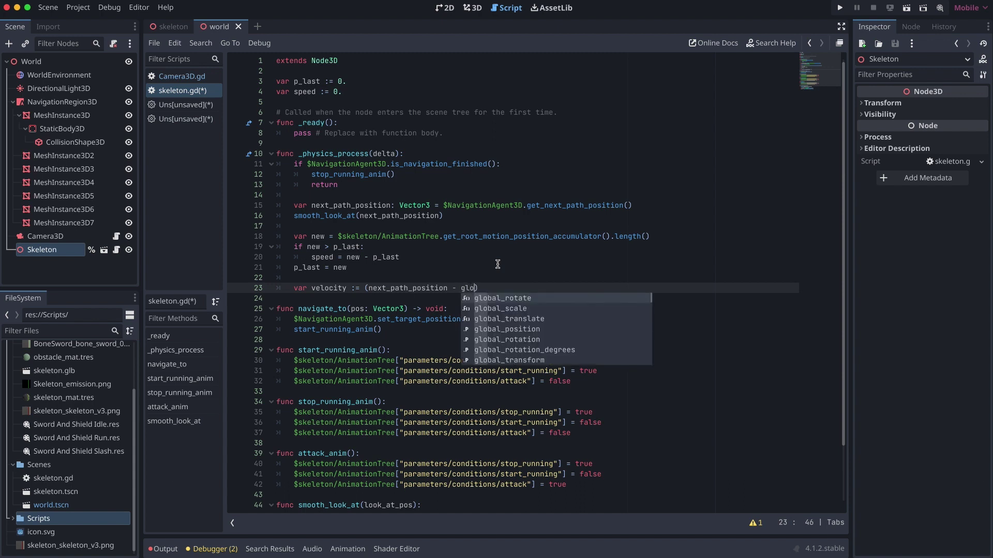
key(Down)
key(Down)
key(Down)
key(Return)
key(End)
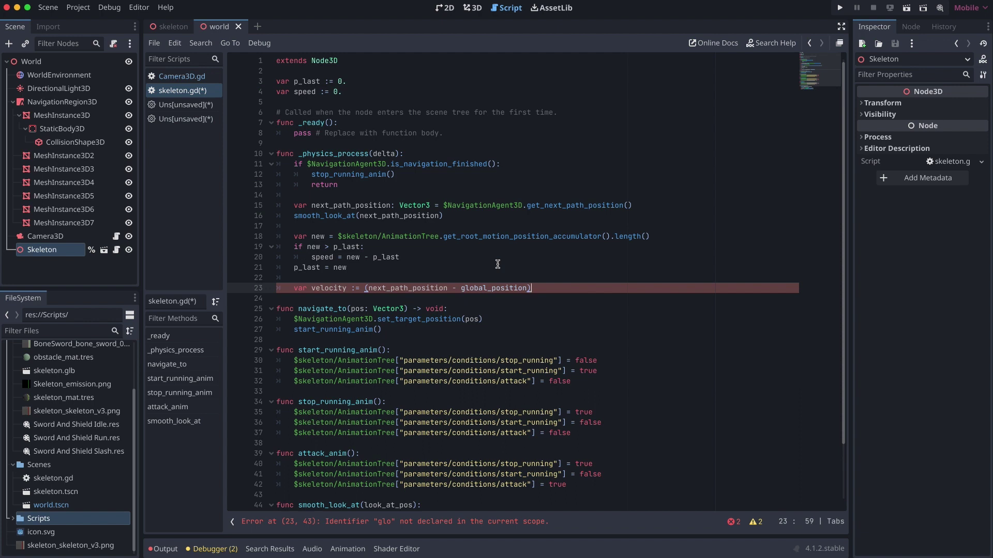
Normalize the velocity's position difference with .normalized() and multiply it by speed.
text(.)
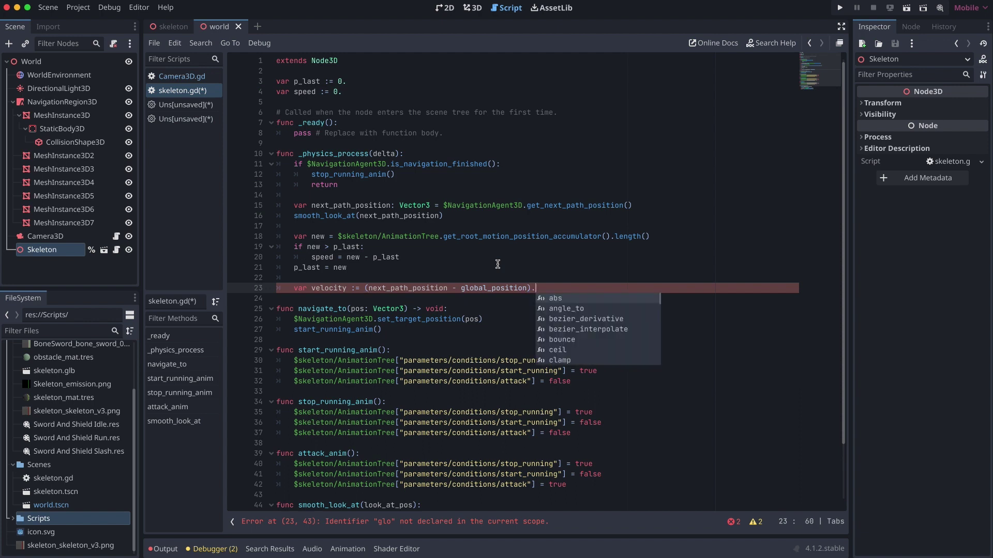
text(nor)
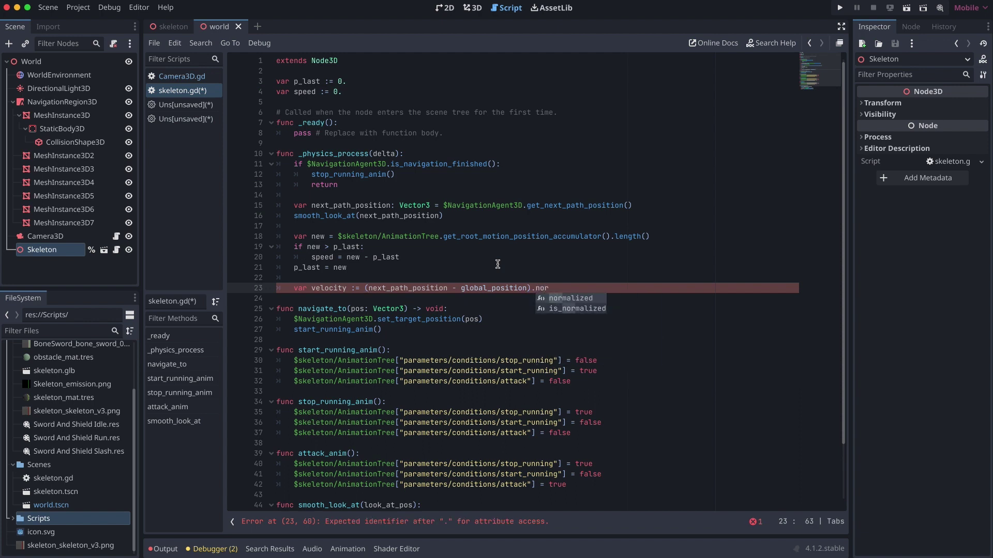
key(Return)
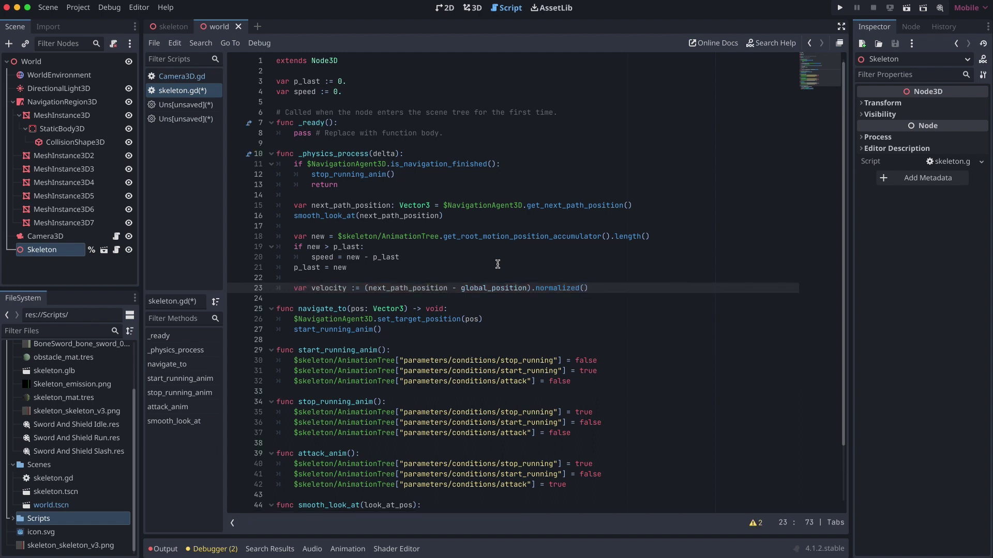
text(* speed)
key(Escape)
On a new line below the velocity declaration, begin the assignment global_position = global_position.
key(Return)
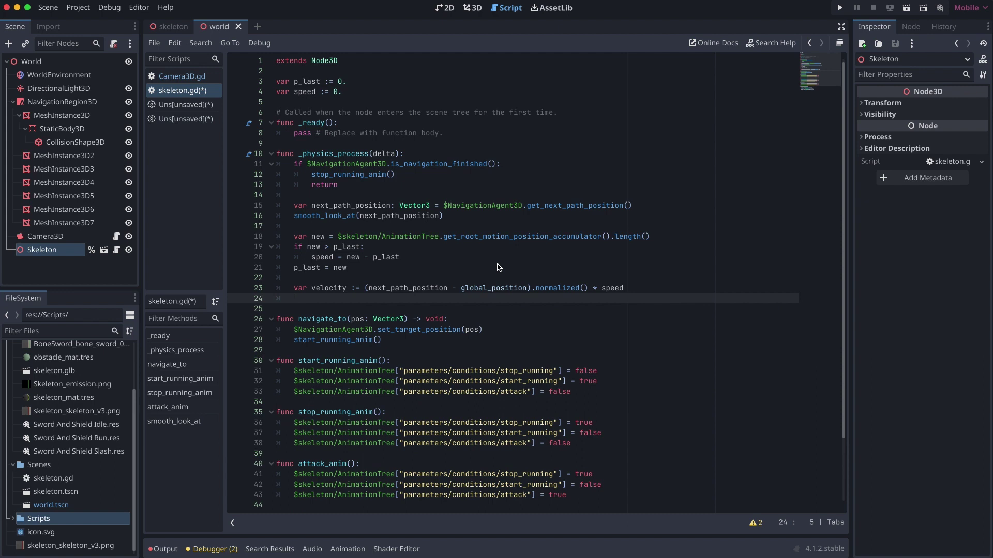
text(f)
key(BackSpace)
text(globa)
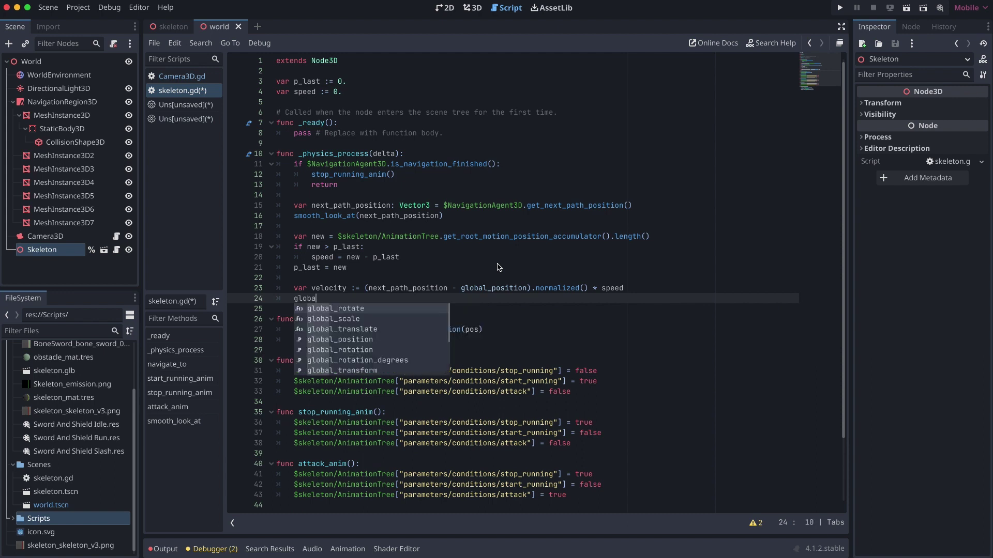
text(l)
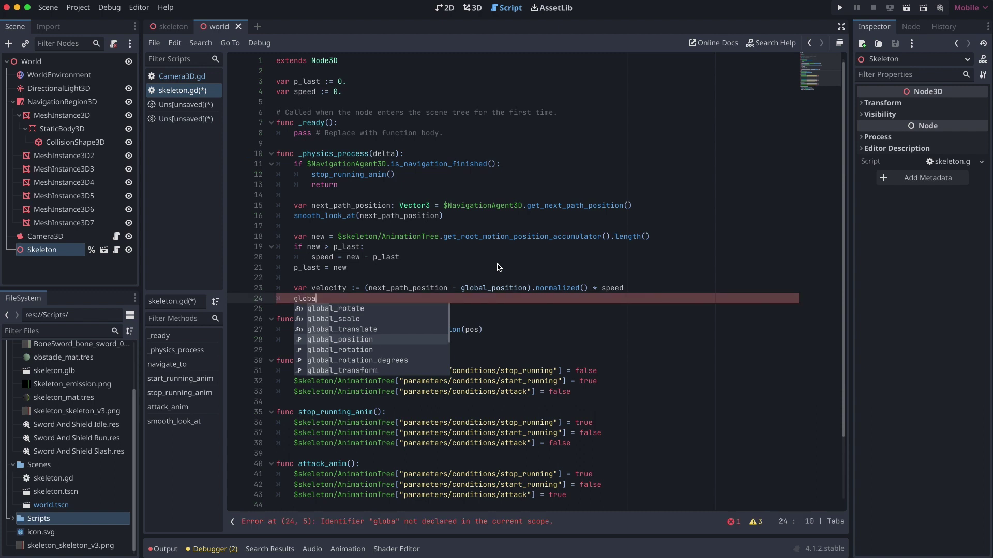
key(Return)
text(= )
text(globa)
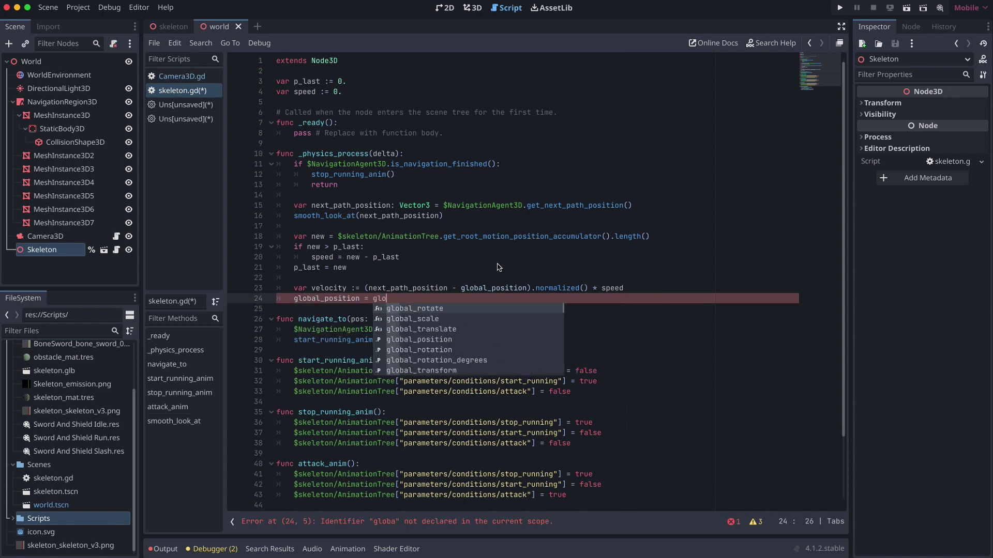
key(Down)
key(Down)
key(Down)
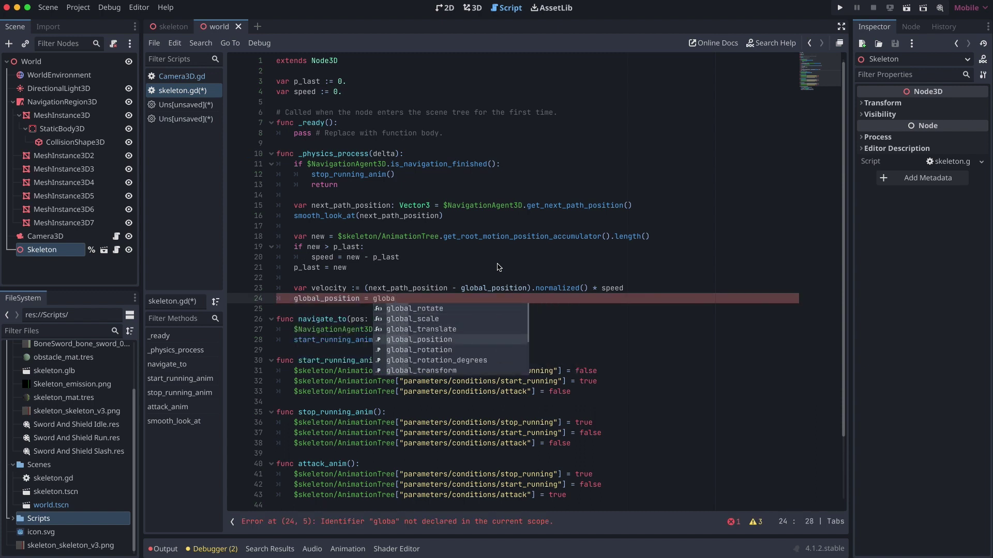
key(Return)
Append a .move_toward() call to the assigned global_position, with global_position + velocity as its first argument.
text(.move)
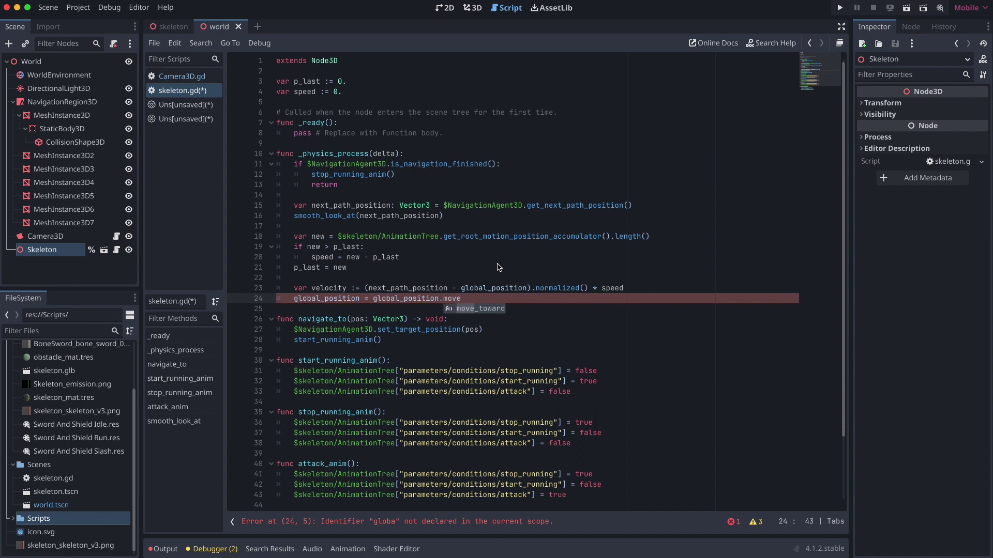
key(Return)
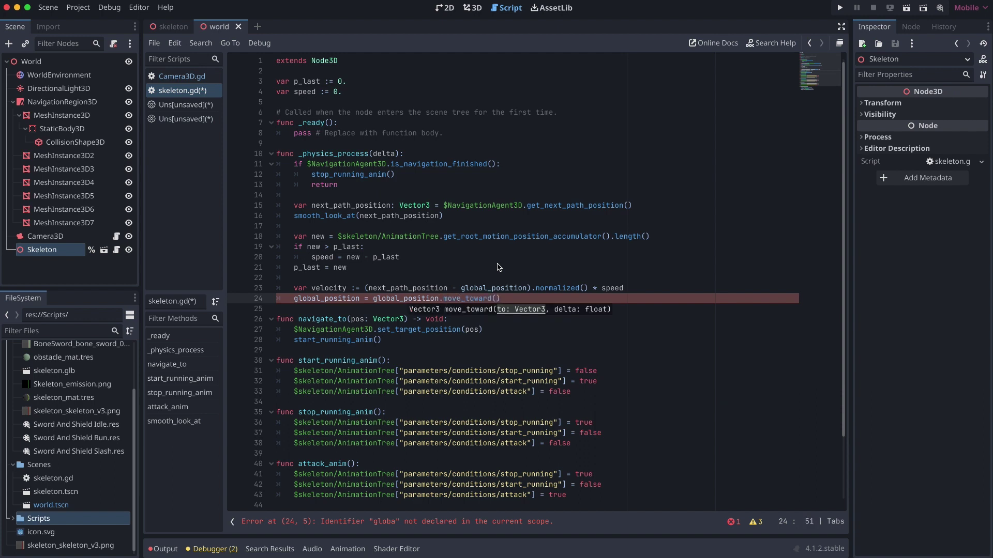
text(o)
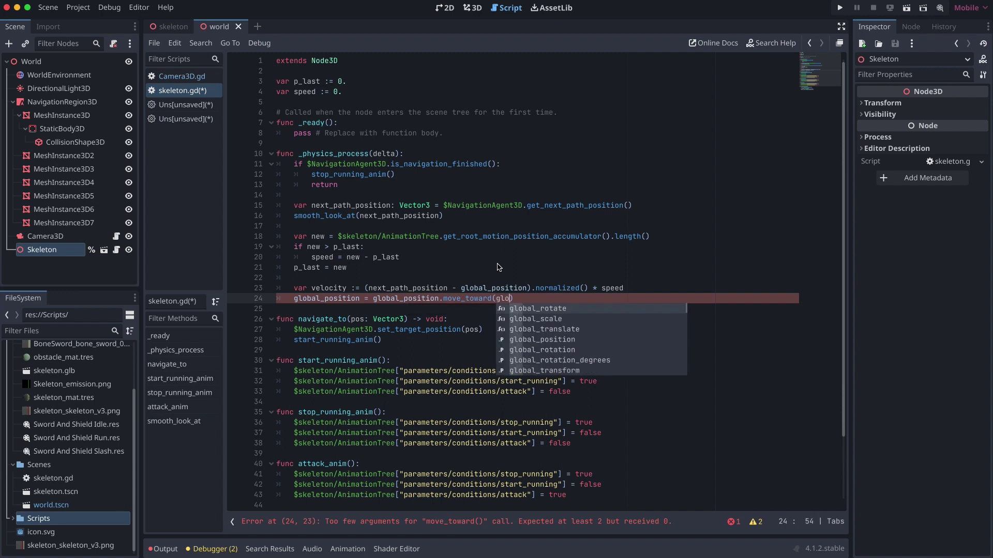
key(Down)
key(Down)
key(Down)
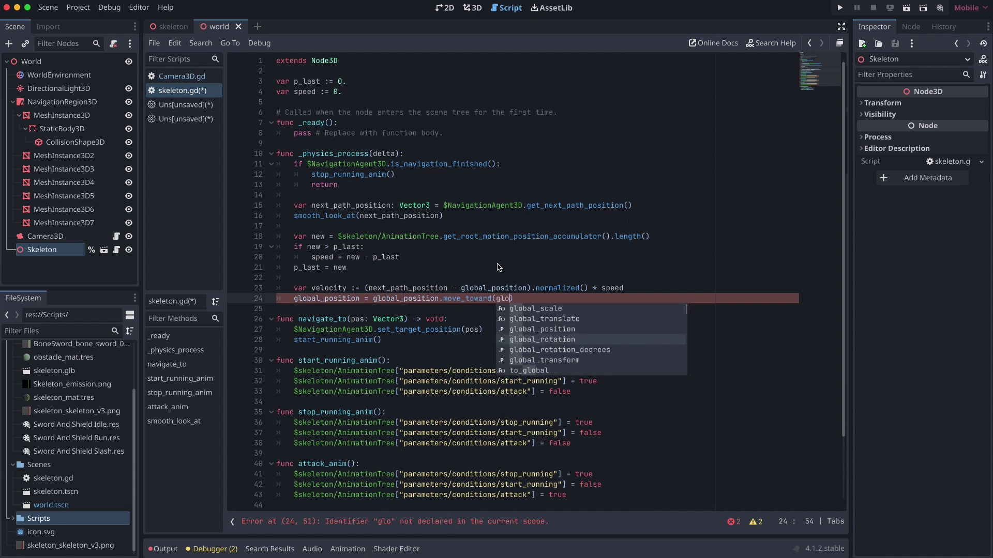
key(Return)
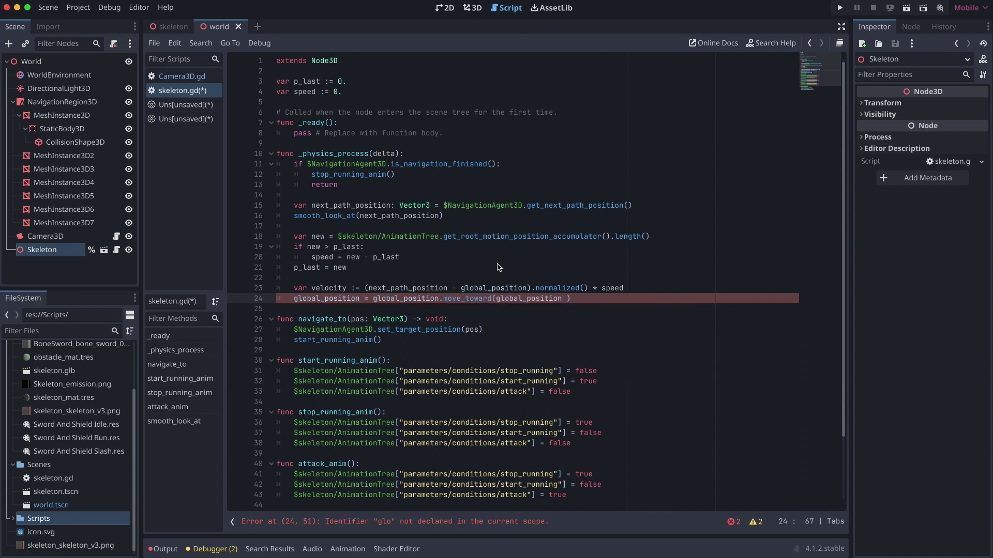
text(+ )
text(velo)
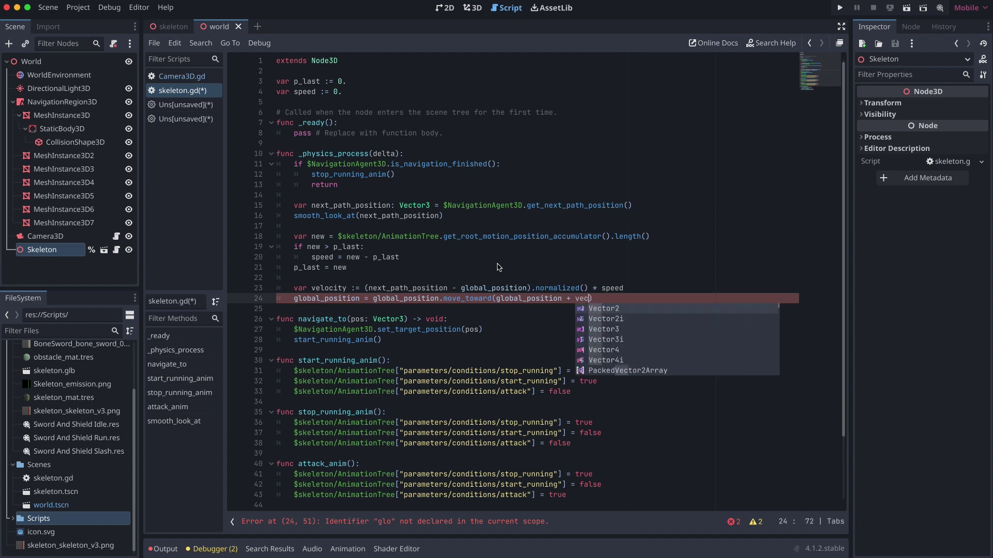
key(Return)
text())
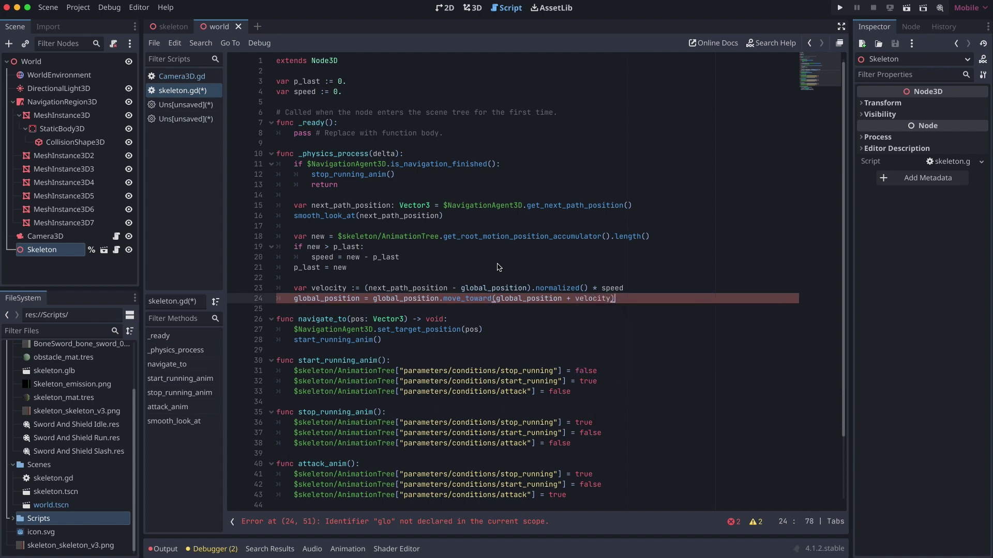
Add speed as the second argument of move_toward(), close the parenthesis and save the script.
key(BackSpace)
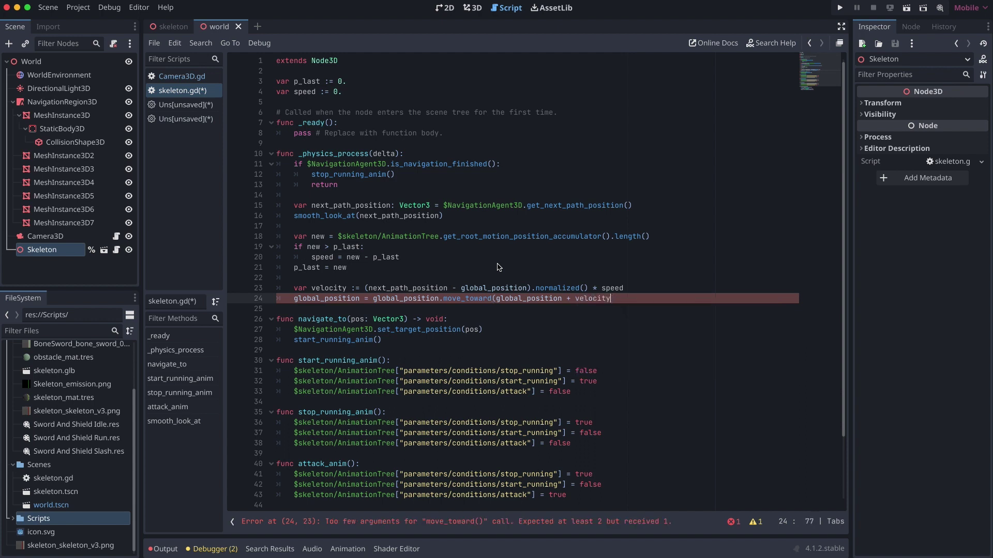
text(, speed)
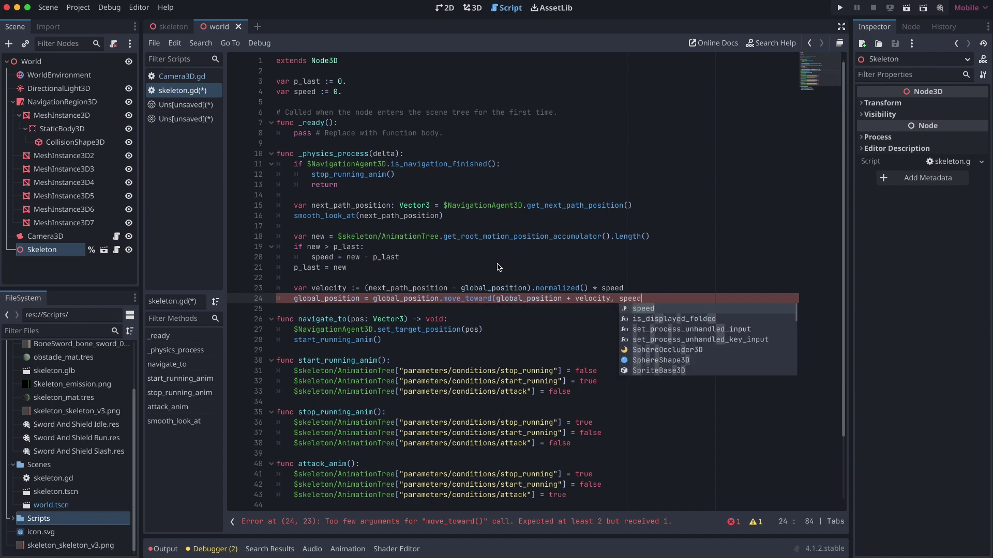
key(Escape)
key(Down)
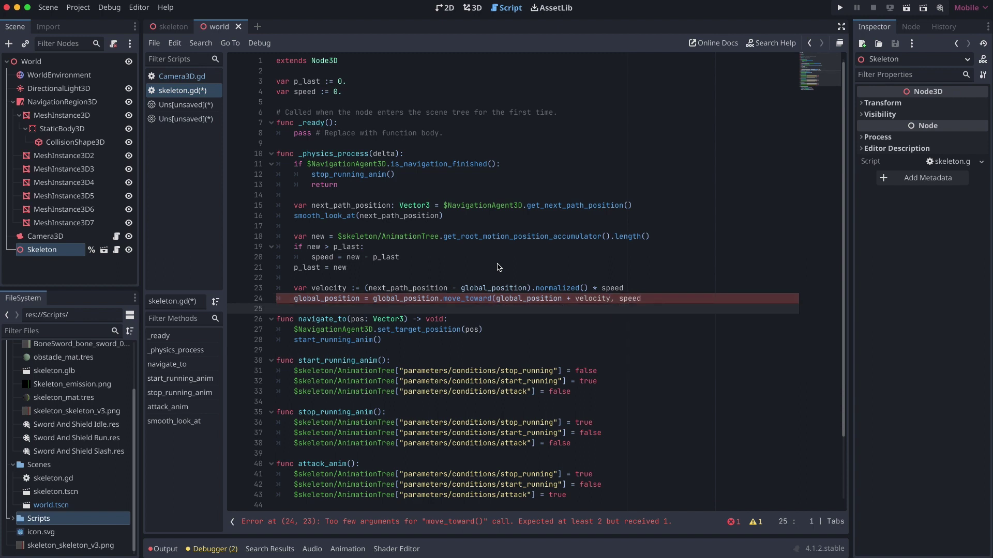
key(Up)
text())
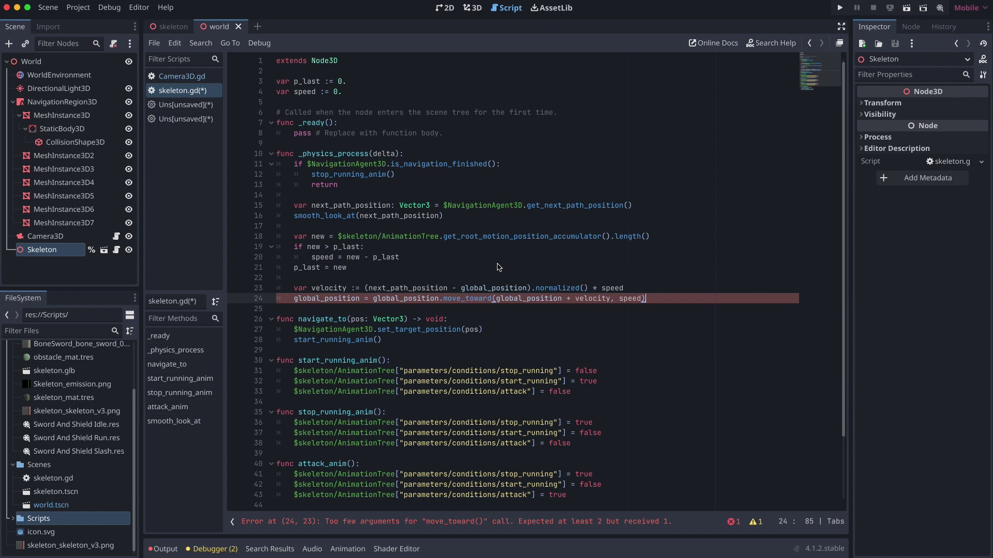
key(super+s)
Replace the placeholder pass line in _ready() with $skeleton/AnimationTree.active = true and save the script.
key(Up)
key(Up)
key(Up)
key(Up)
key(Up)
key(Up)
key(Up)
key(Up)
key(Up)
key(Up)
key(Up)
key(Up)
key(Up)
key(Up)
key(Up)
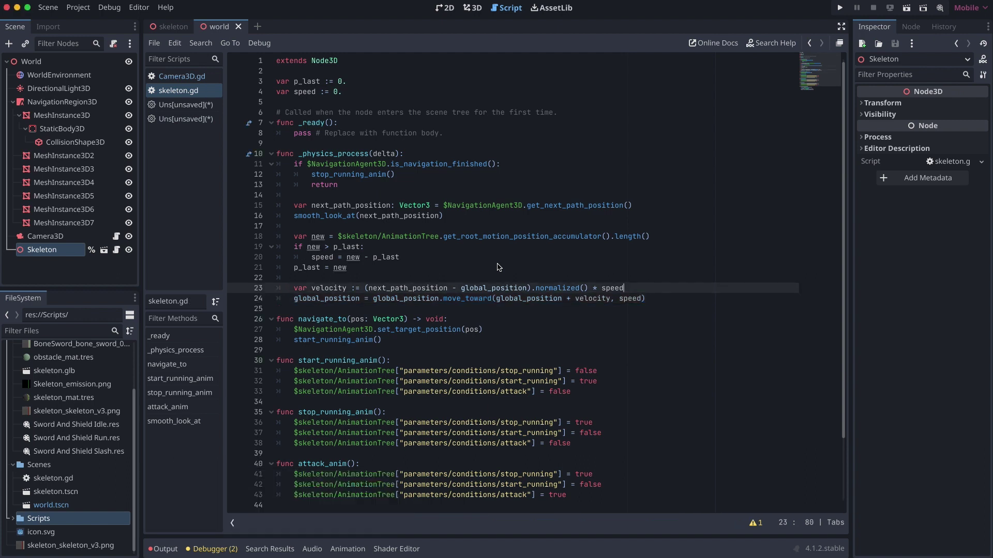
key(Up)
key(Up)
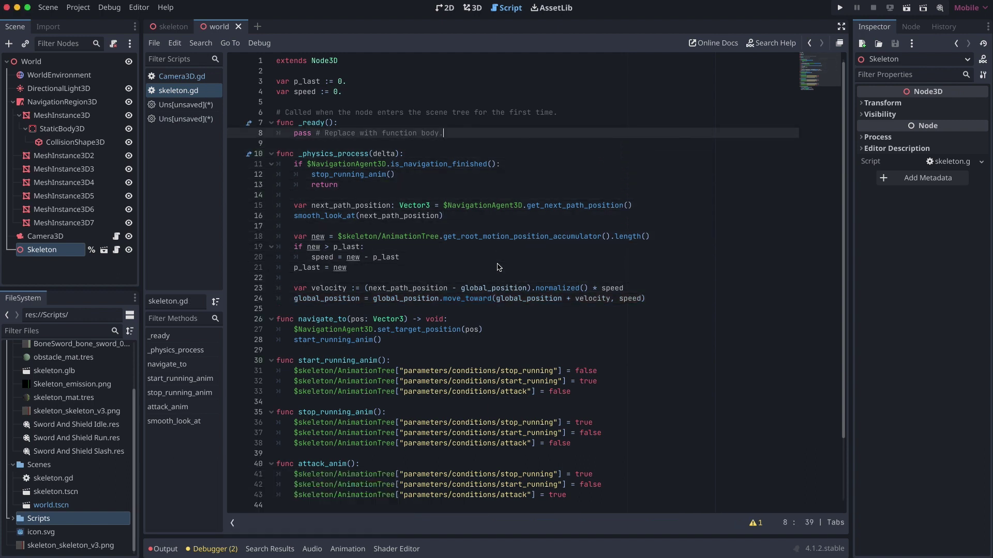
key(Down)
key(shift+super+Left)
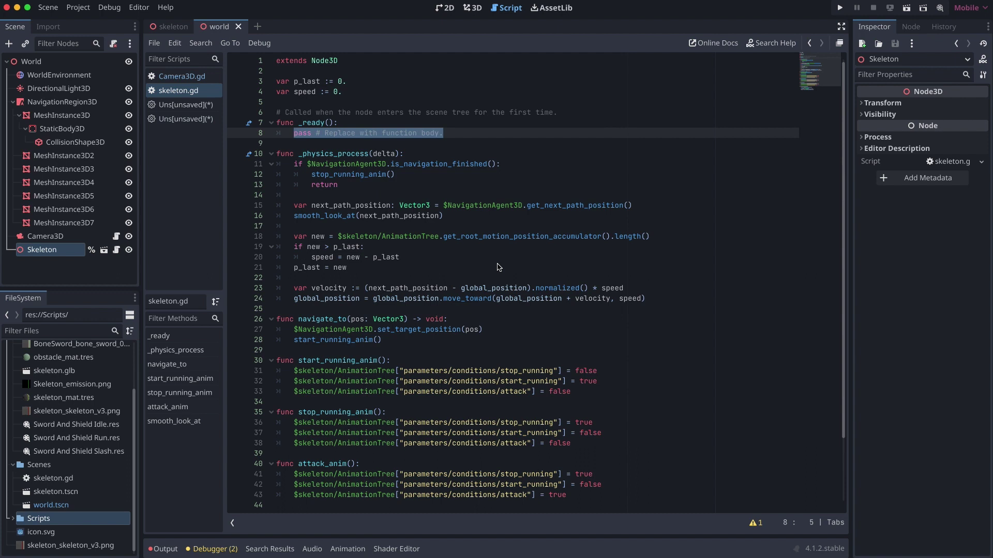
text($Anima)
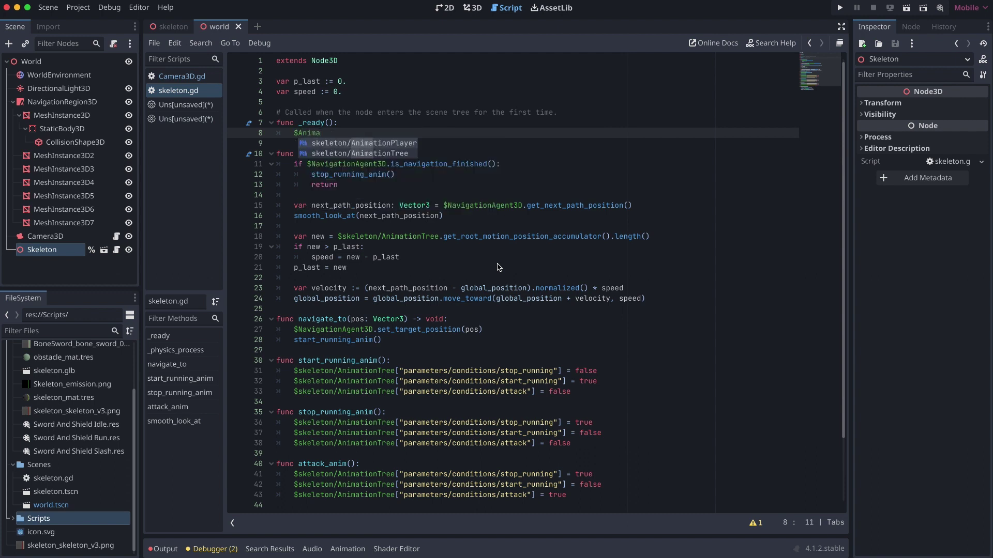
key(Down)
key(Return)
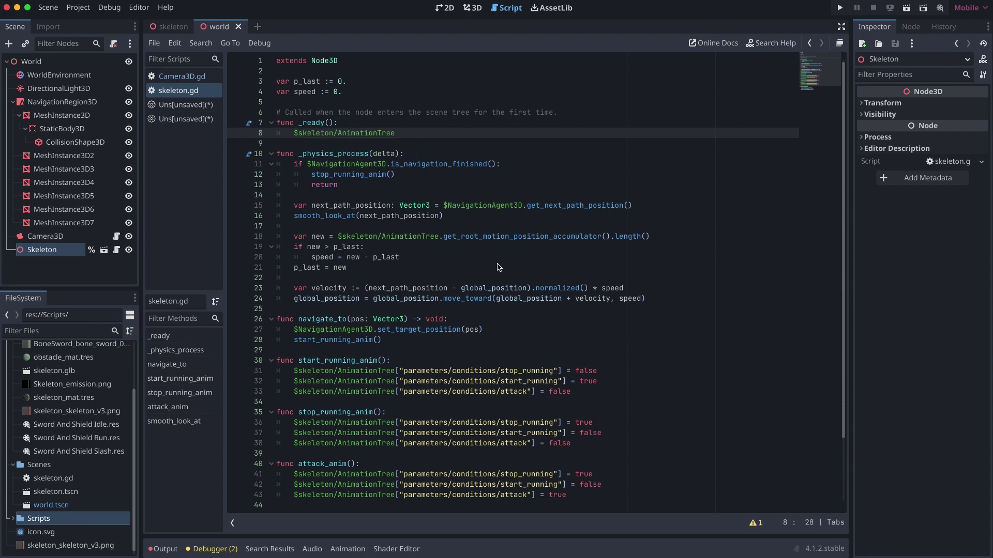
text(.active = true)
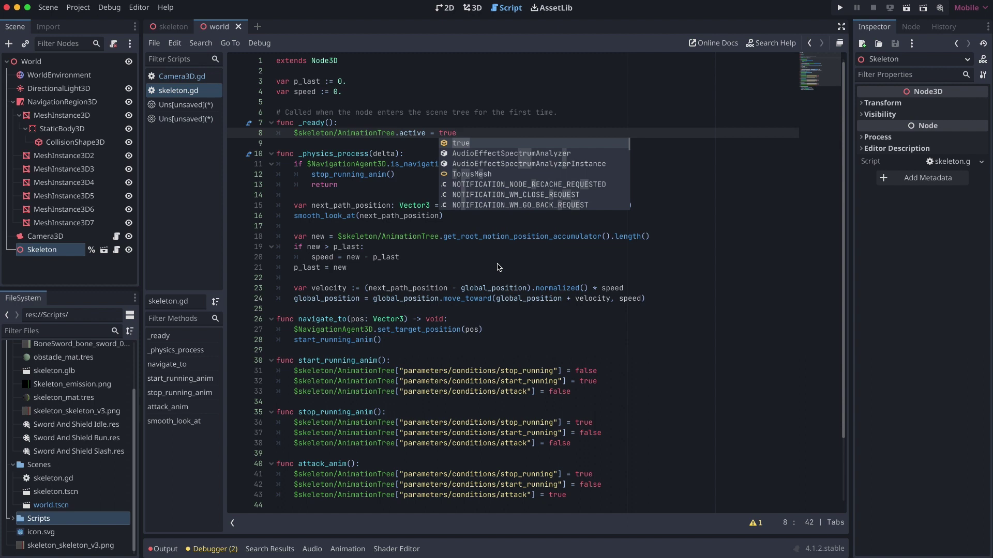
key(ctrl+s)
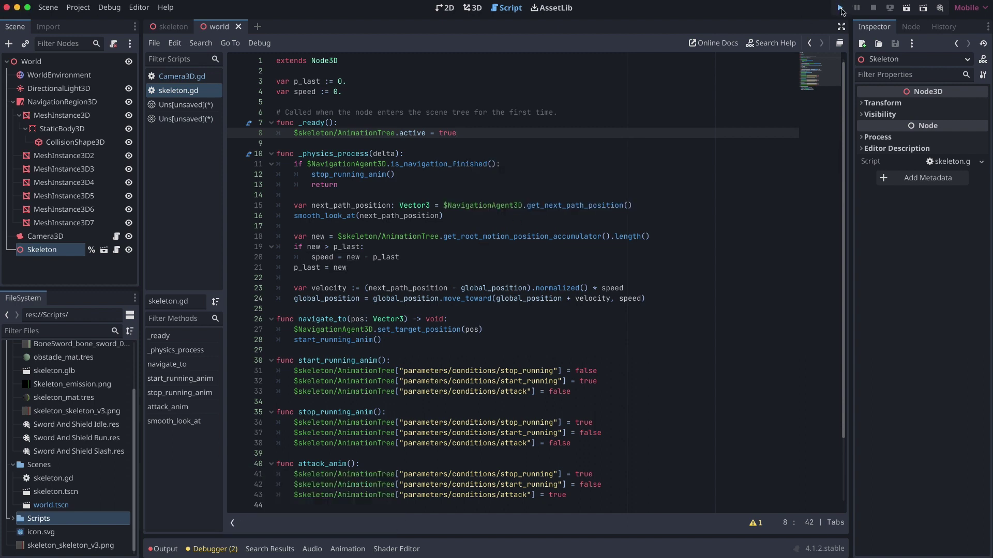
Run the project and send the skeleton to several floor points around the obstacles to test its navigation.
click(840, 8)
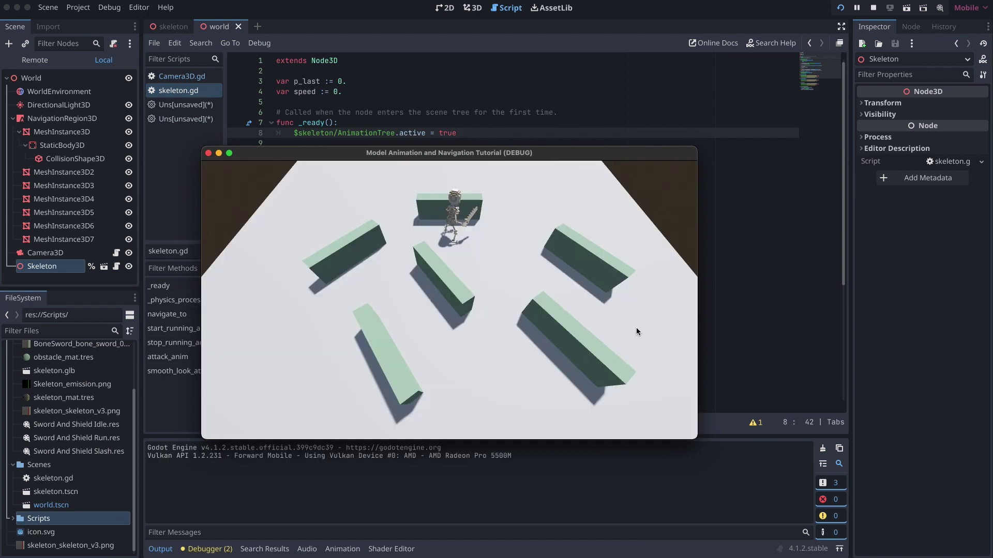
click(452, 353)
click(303, 344)
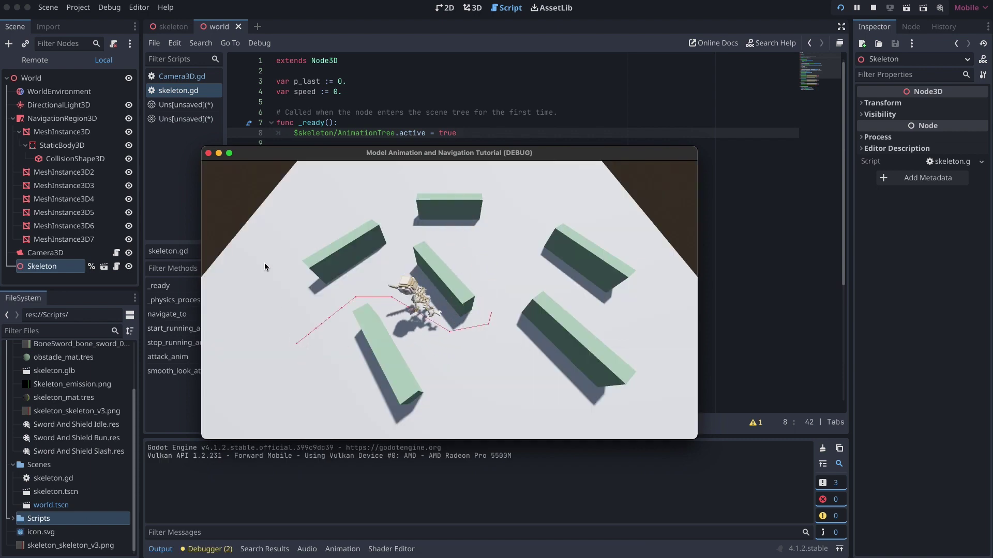
click(278, 212)
click(503, 258)
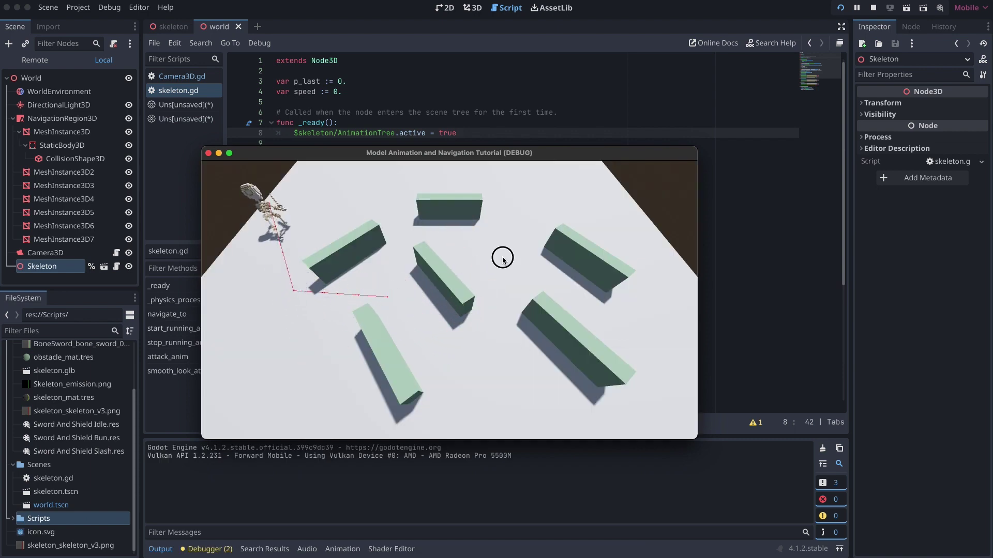
click(491, 391)
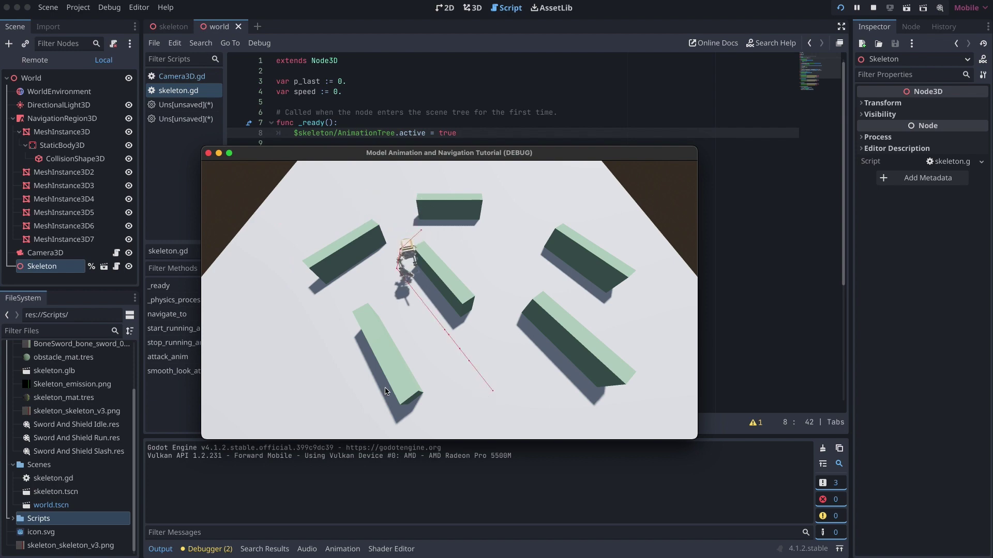
click(288, 360)
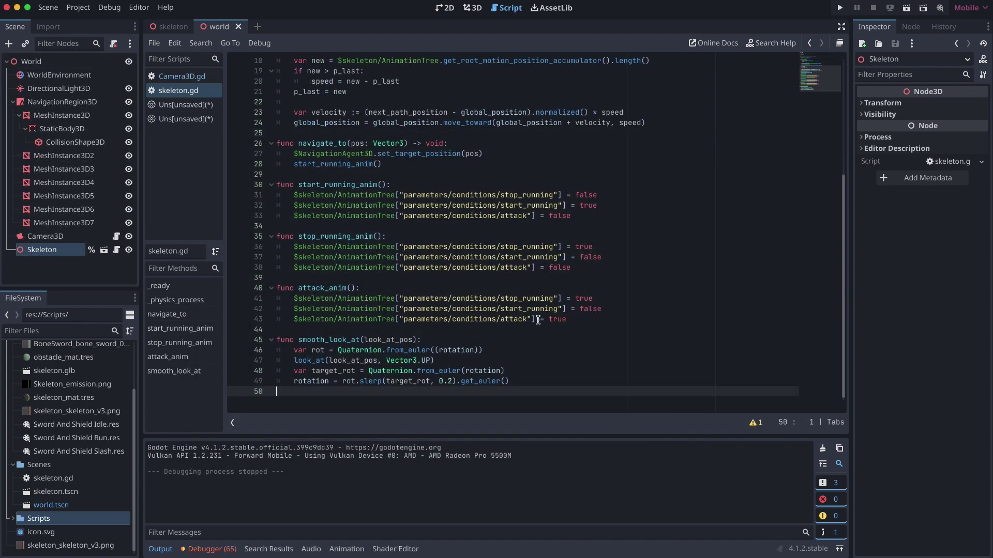